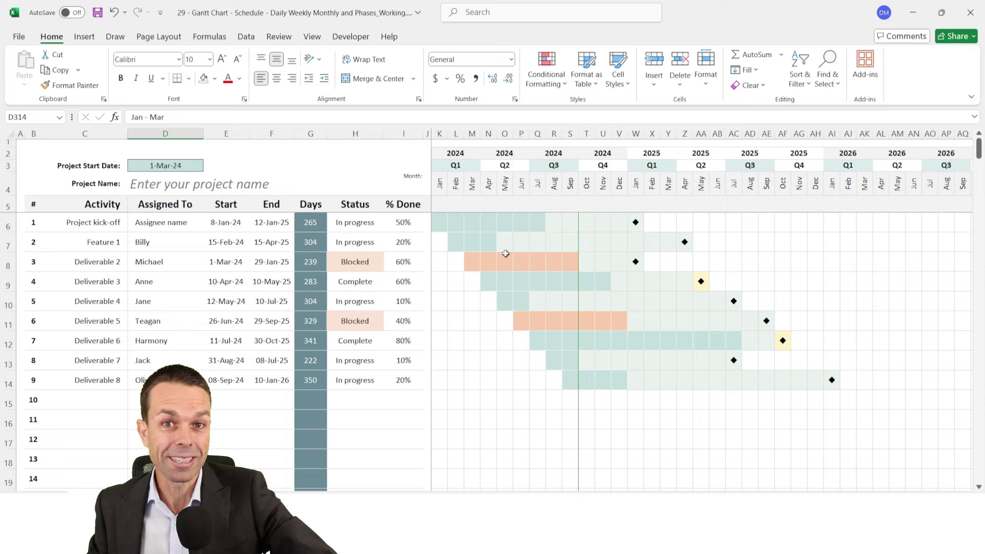
- Inspect the formulas behind the 2024 year, Q1 quarter and Feb month timeline headers
scroll(505, 253, up, 1)
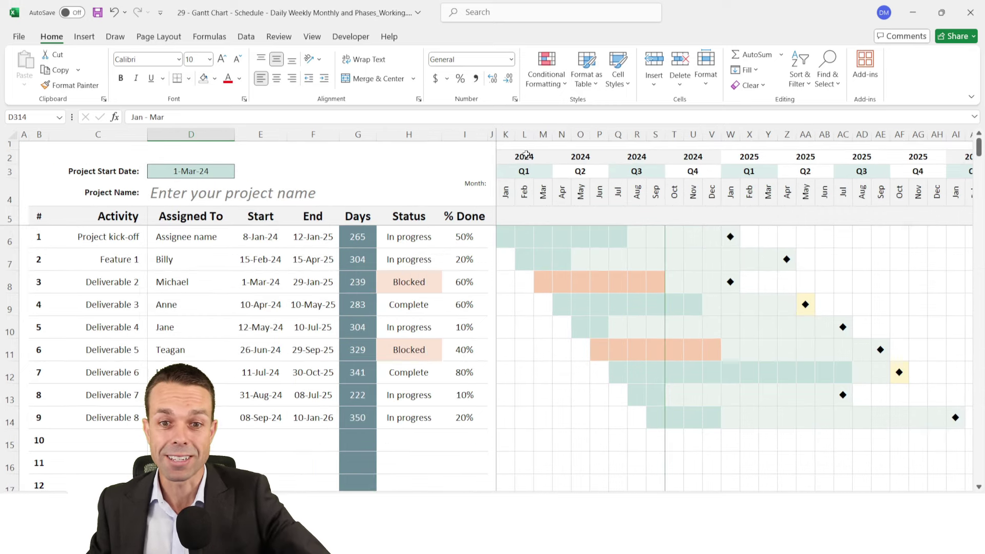
click(530, 171)
drag(655, 173, 692, 174)
click(523, 154)
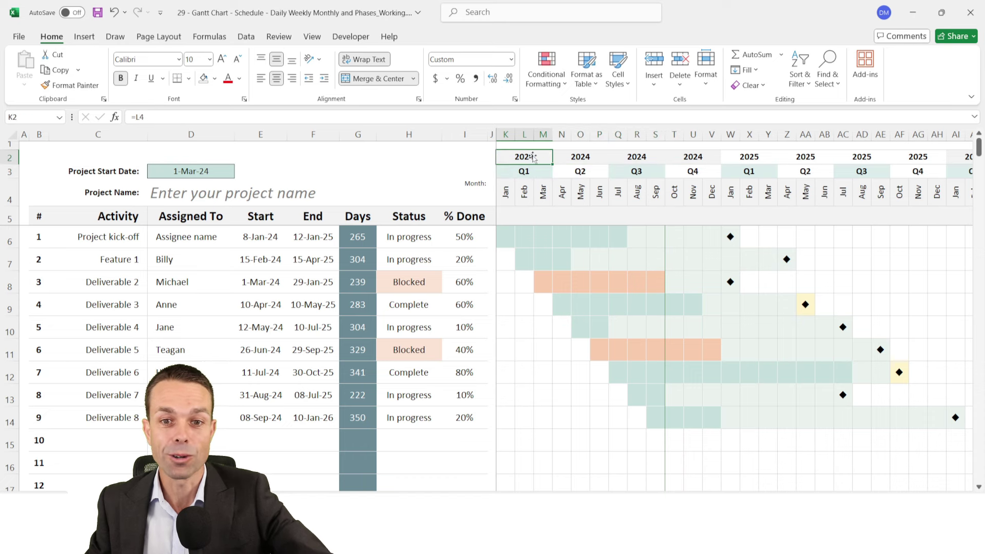
click(535, 173)
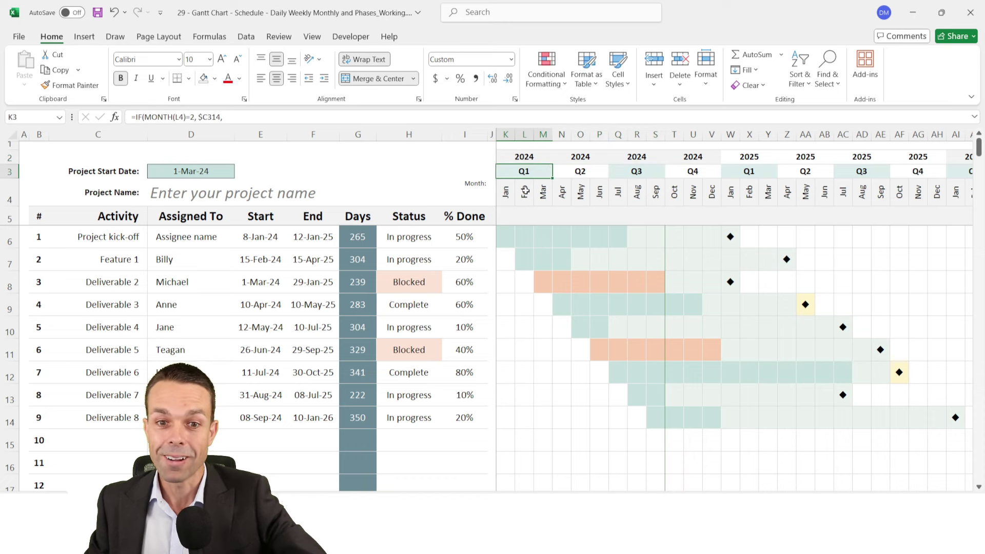
click(524, 191)
- Enter 1 June as the Project Start Date
click(191, 170)
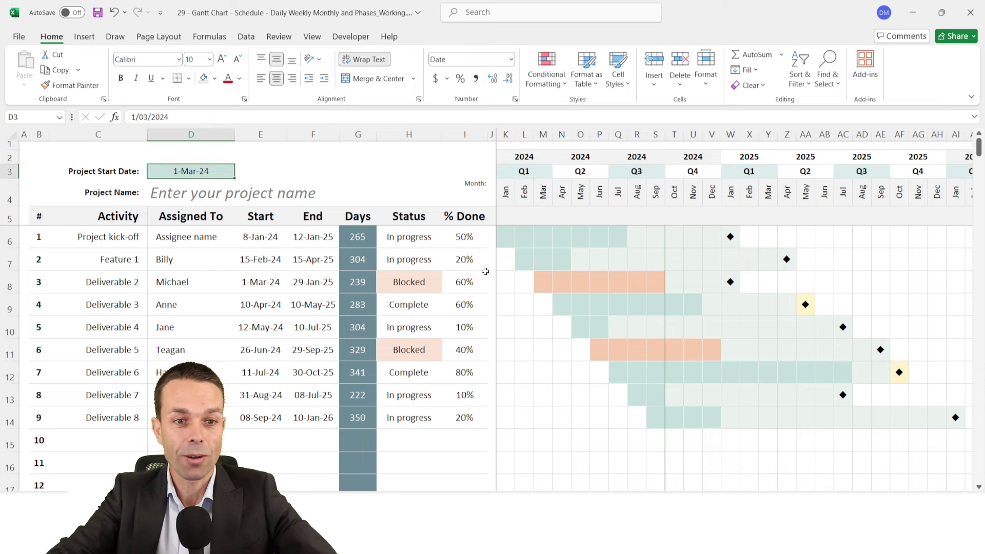
text(1 june)
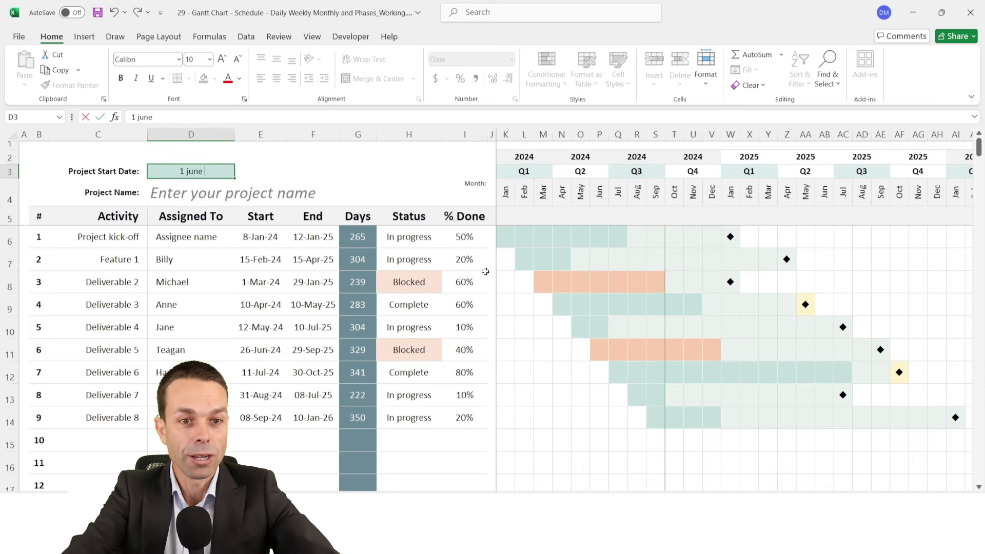
key(Return)
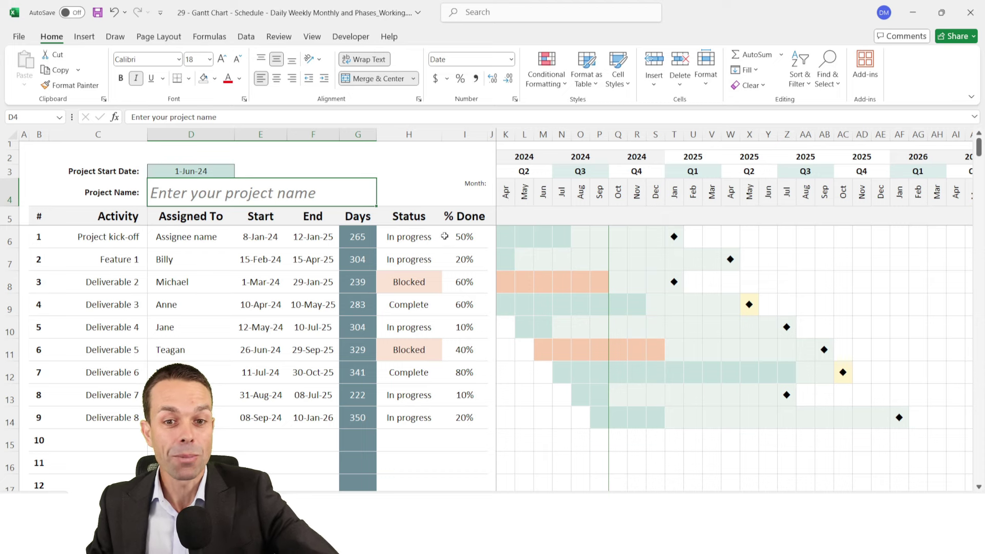
- Set % Done to 50% for Feature 1 and Deliverable 4
click(464, 258)
text(50)
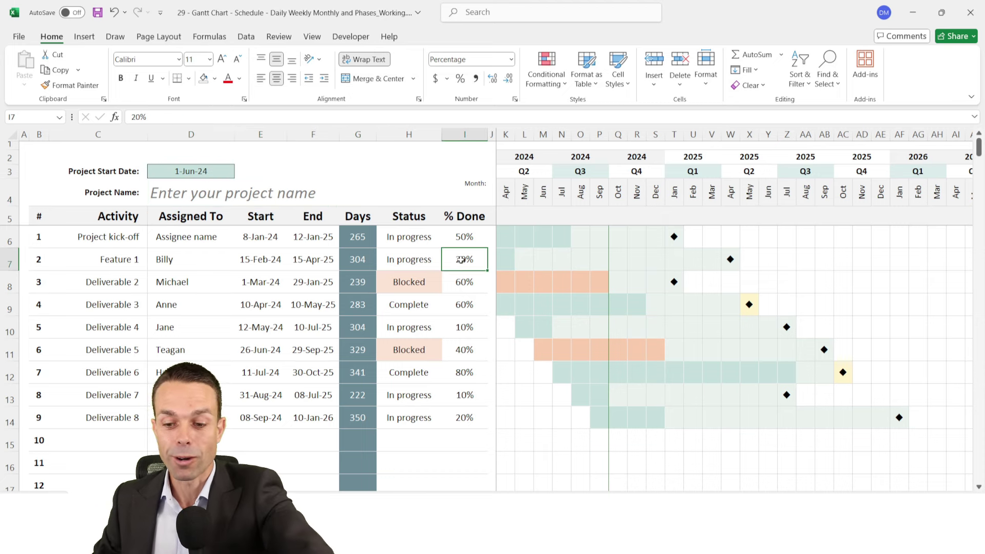
click(468, 297)
click(467, 332)
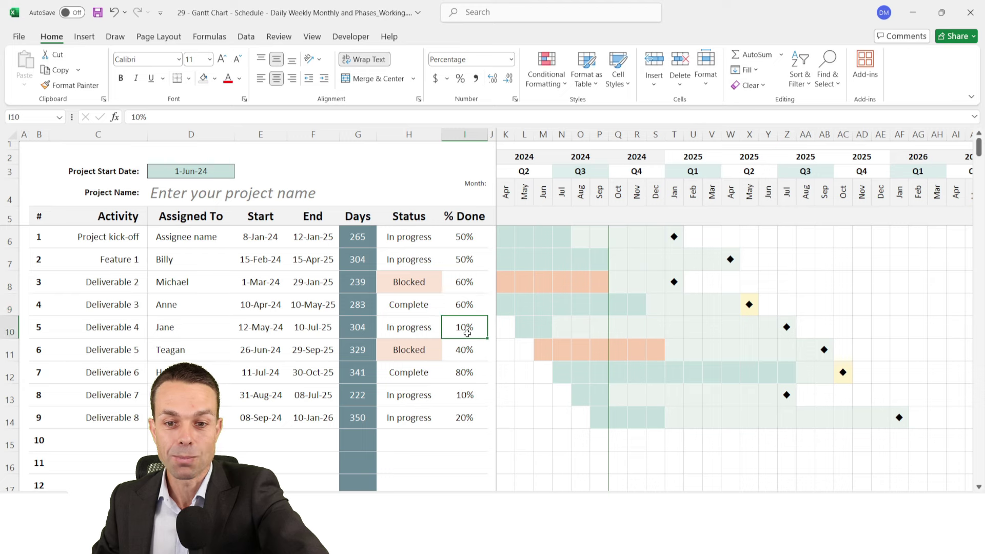
text(05)
key(BackSpace)
key(BackSpace)
text(50)
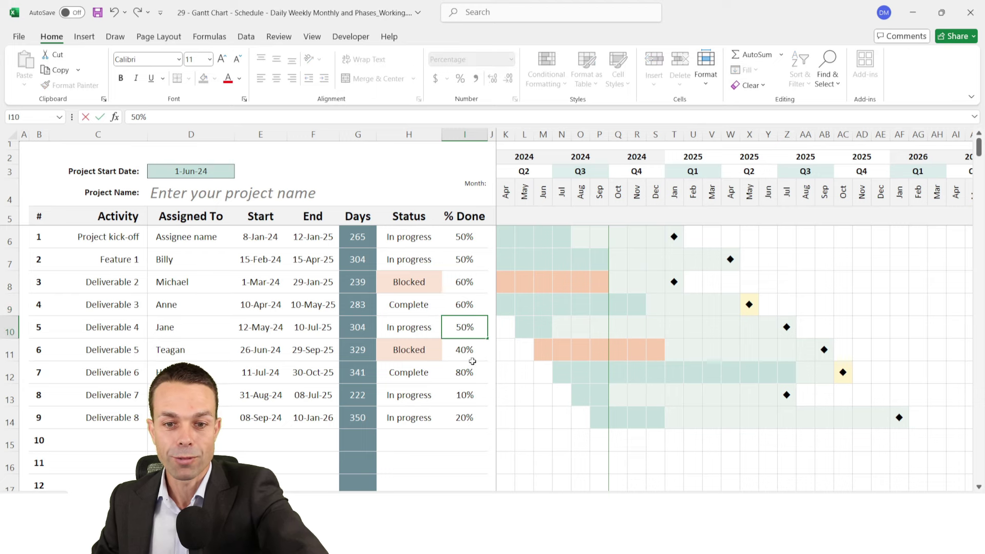
click(471, 365)
- Set Deliverable 3's status to Blocked, undoing a trial Complete status on Deliverable 4
click(404, 325)
click(446, 332)
click(440, 372)
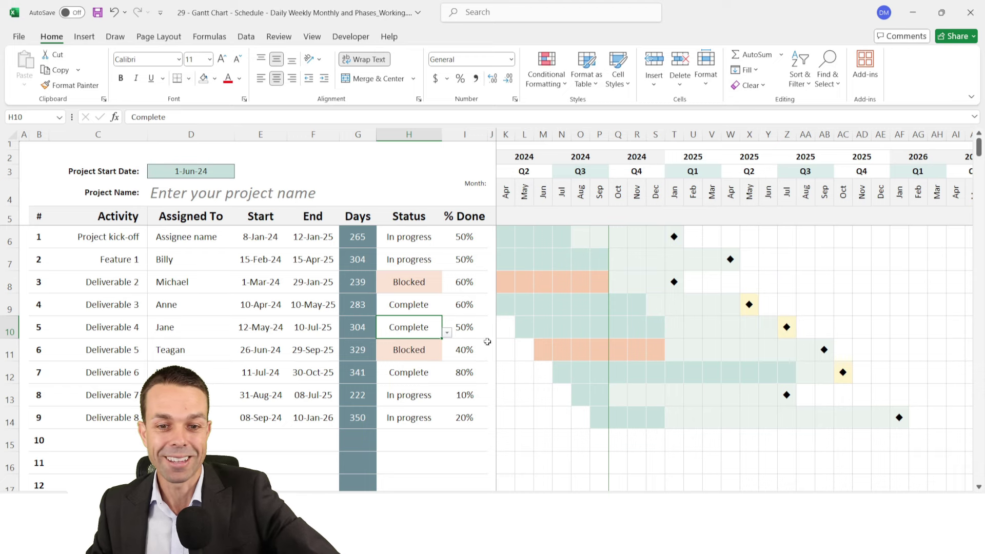
key(ctrl+z)
key(ctrl+z)
click(447, 310)
click(409, 339)
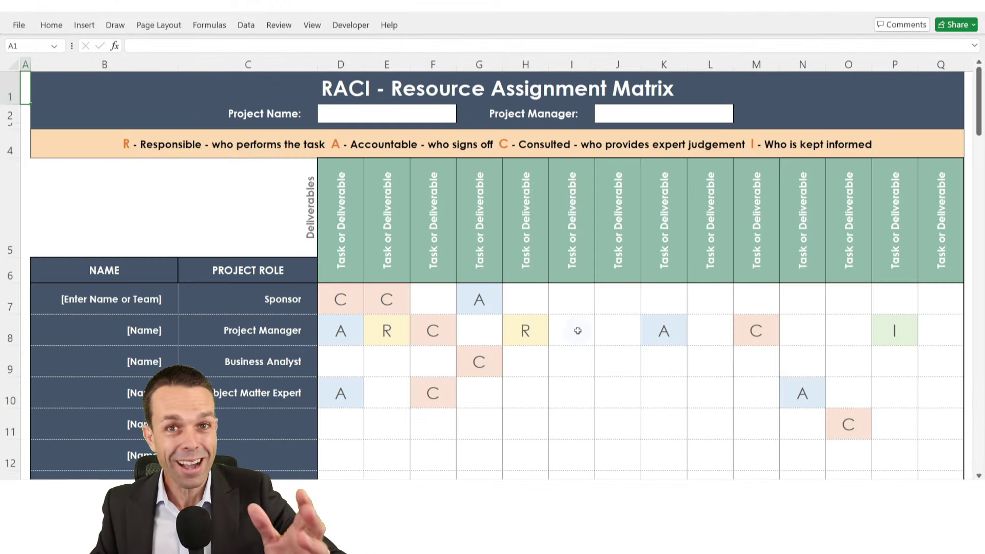
- Browse the RACI, Make or Buy and mind map templates, entering a 5.00 cost along the way
click(573, 326)
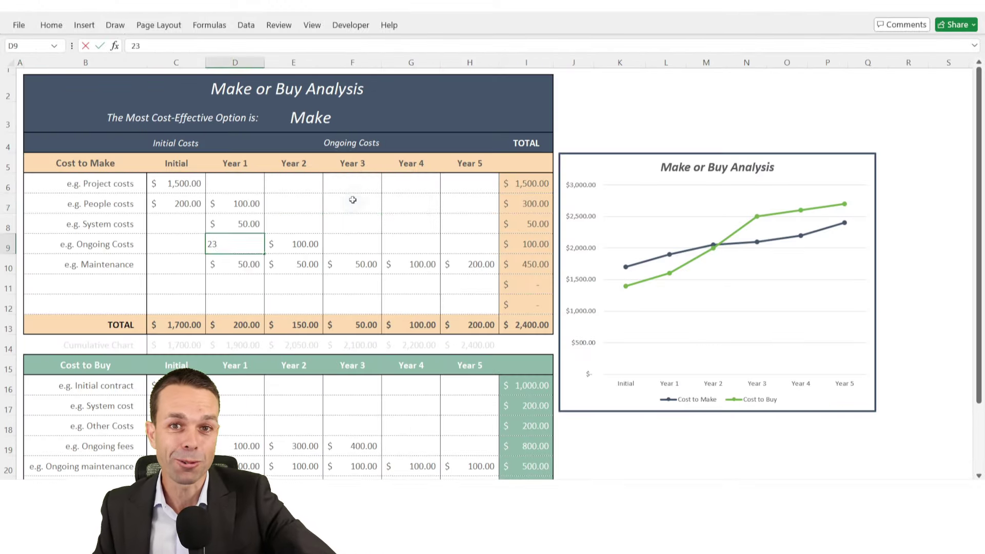
click(352, 203)
text(5)
key(Return)
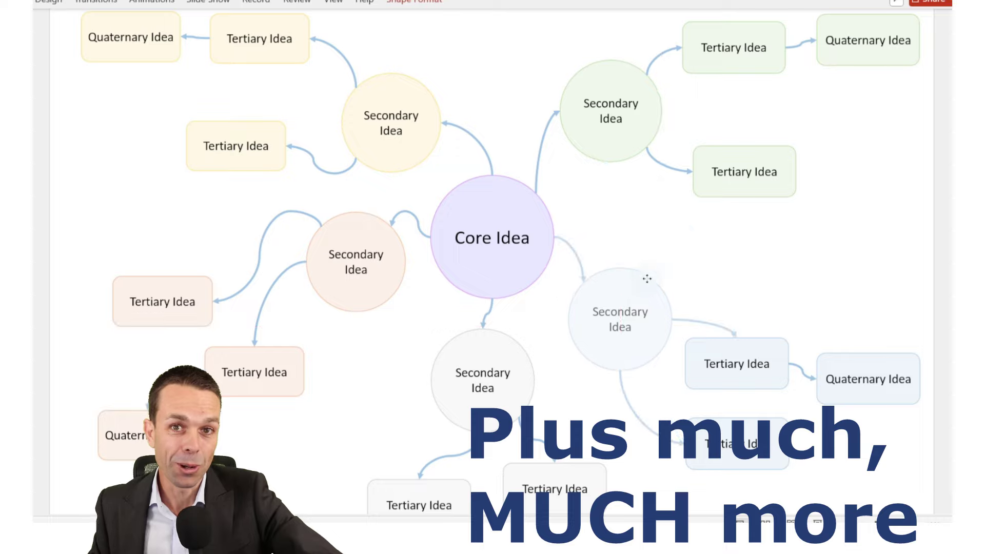
click(627, 286)
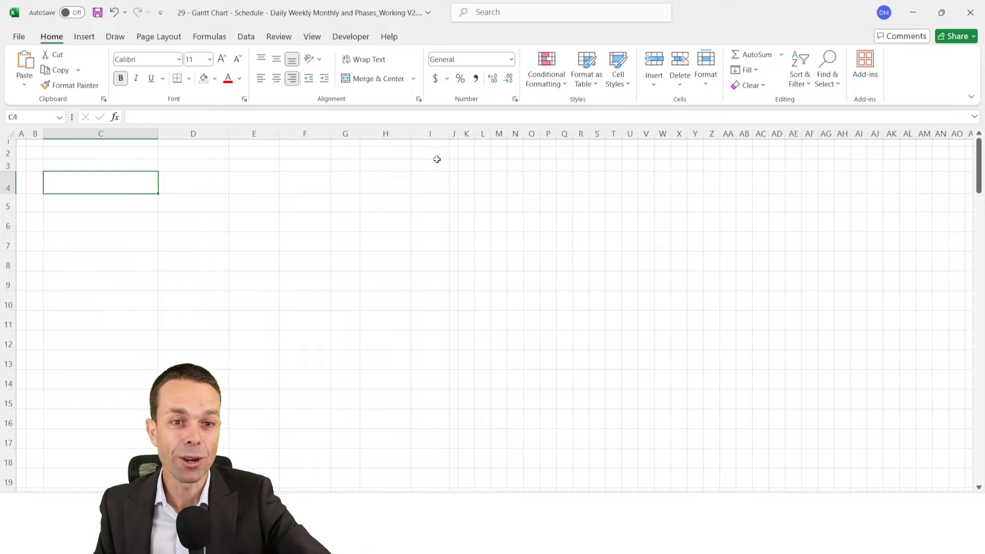
- Fill row 5 light grey from B across about 40 columns
click(36, 207)
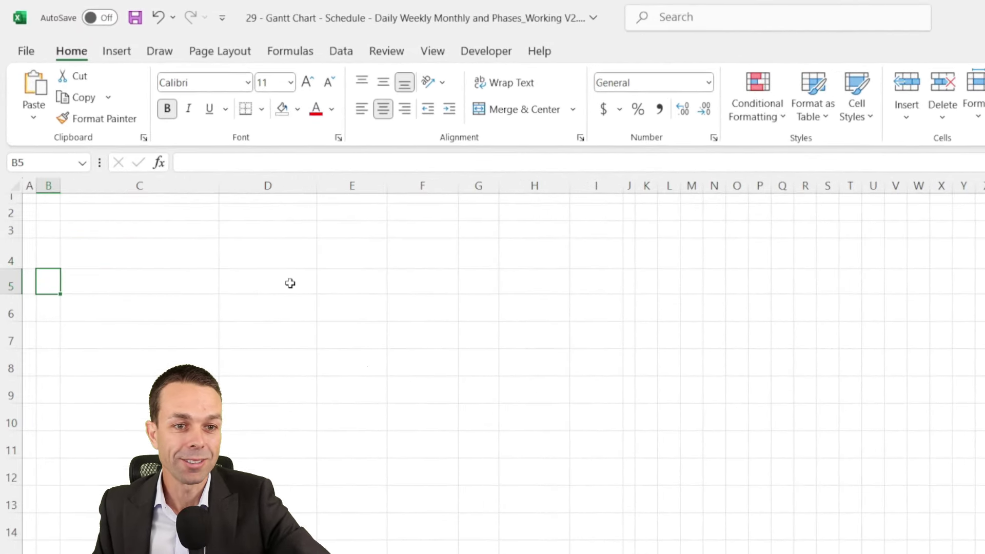
drag(48, 281, 780, 277)
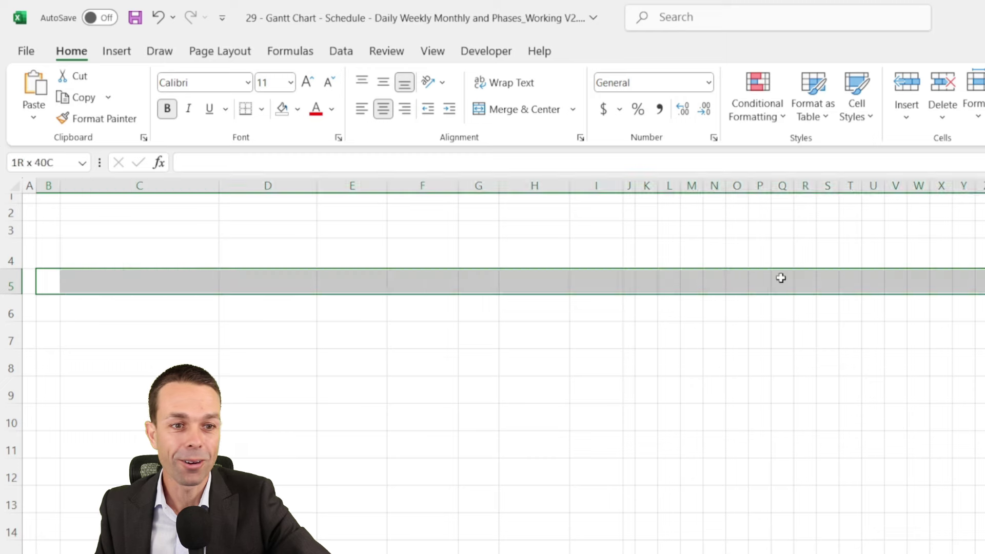
click(297, 109)
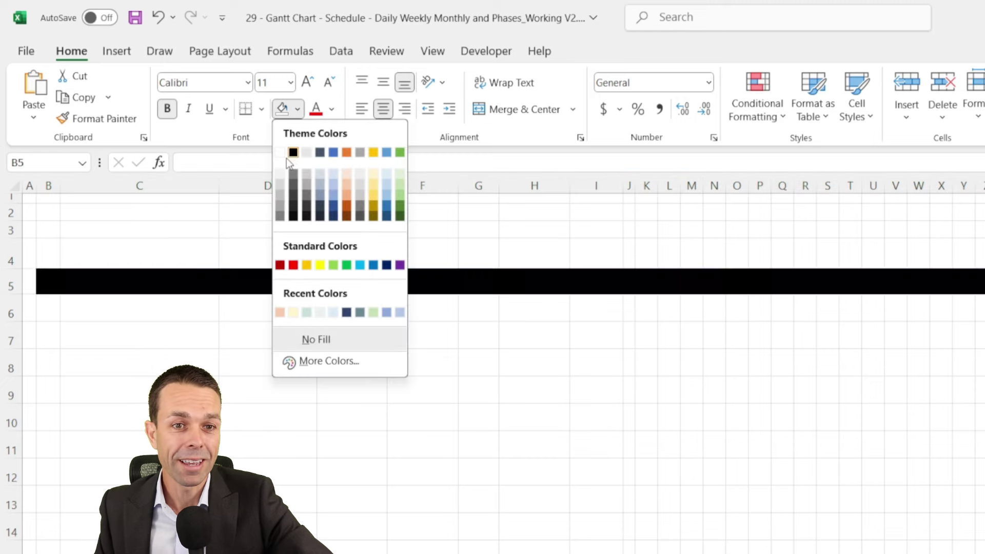
click(280, 177)
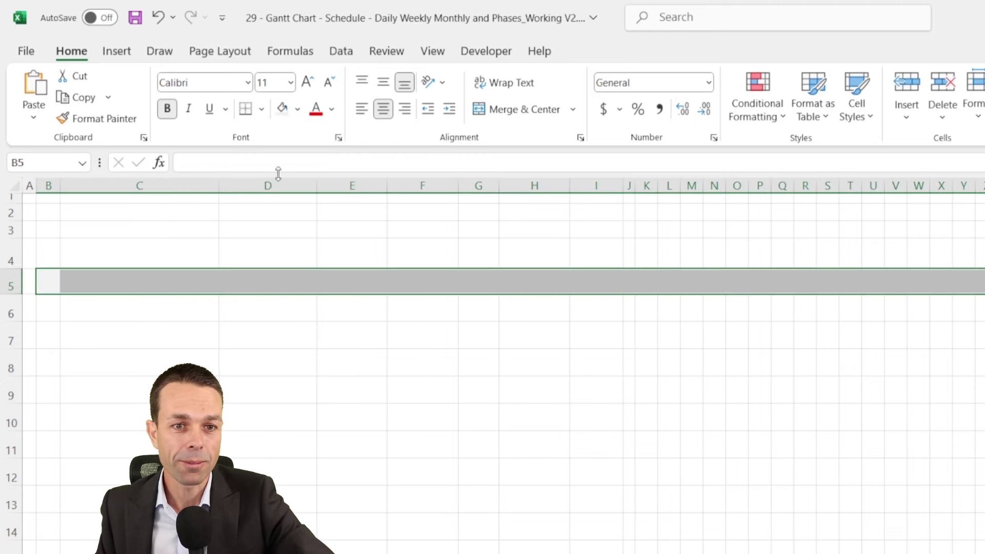
- Extend the light grey fill to the end of row 5, then return to the sheet start
scroll(672, 421, right, 8)
click(419, 282)
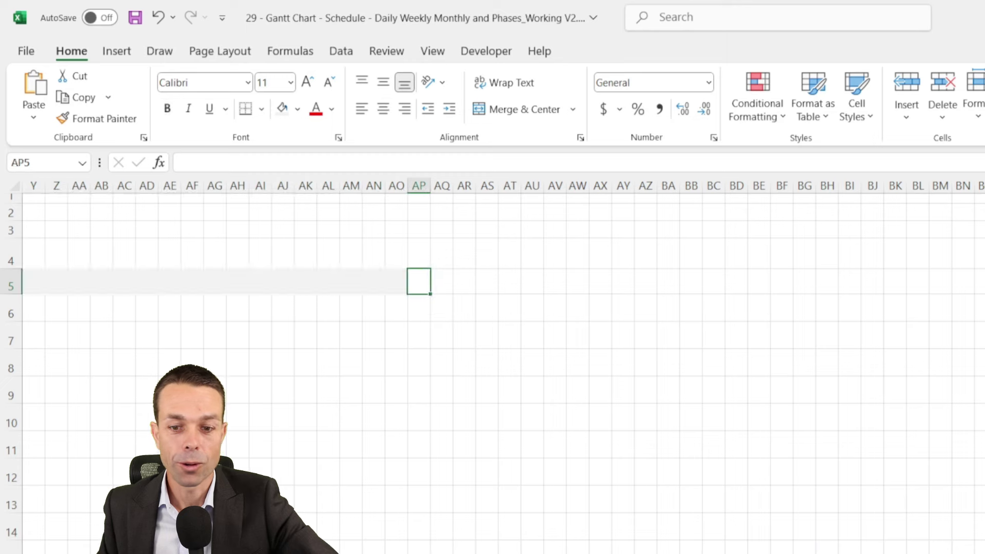
scroll(502, 369, right, 9)
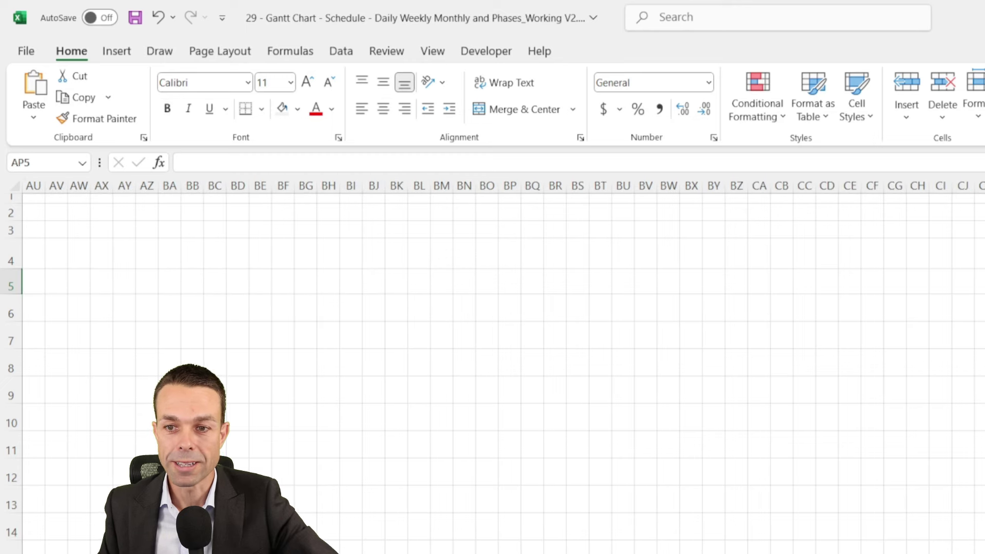
key(ctrl+shift+Right)
click(281, 109)
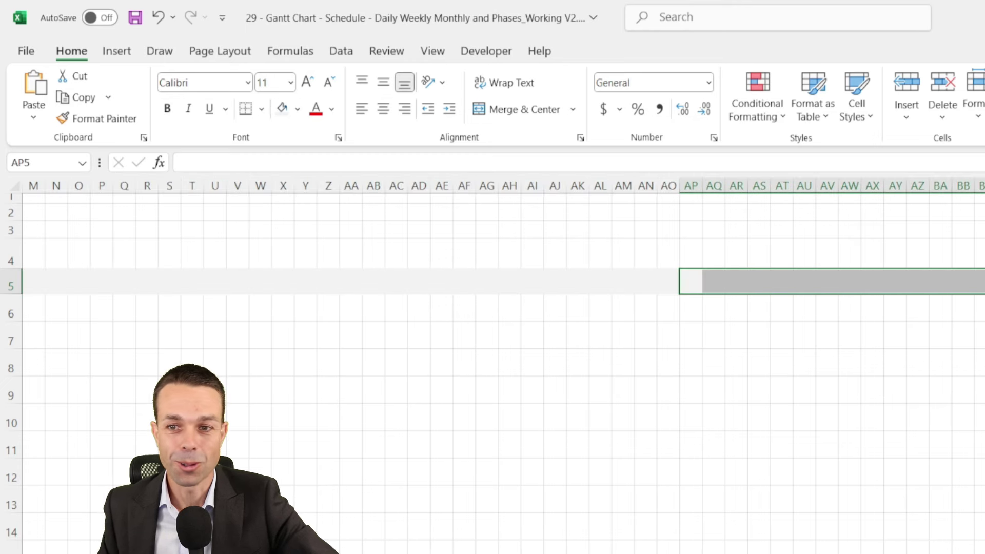
scroll(503, 369, right, 14)
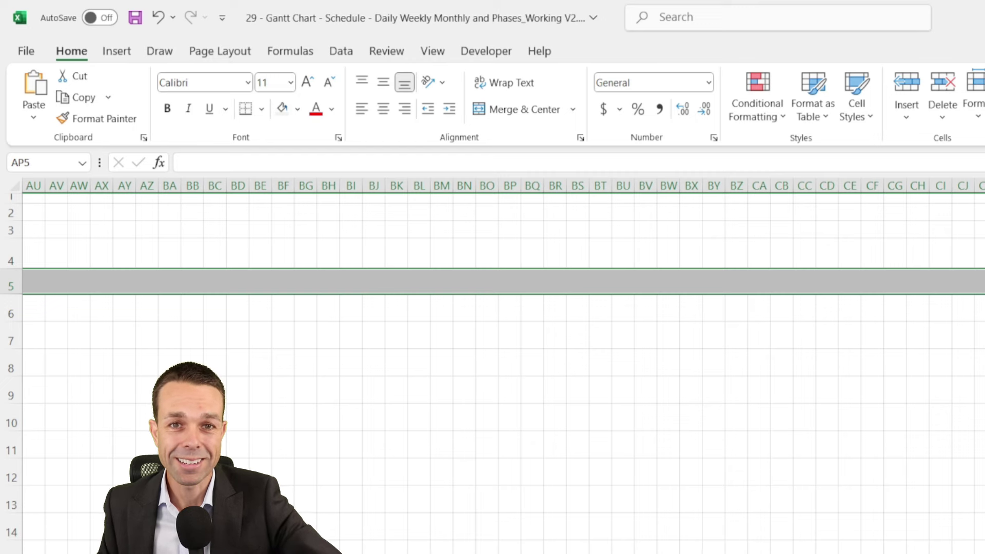
key(Up)
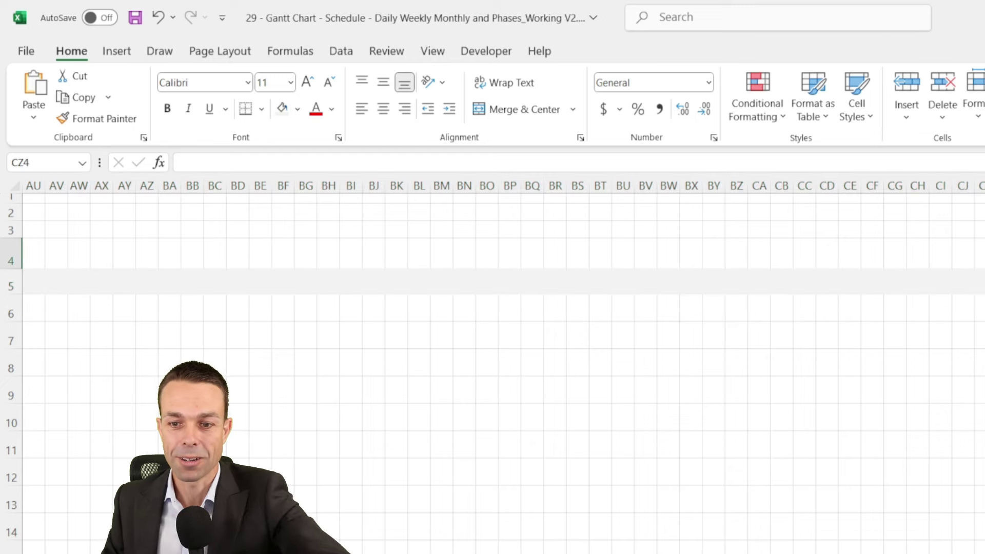
key(ctrl+Home)
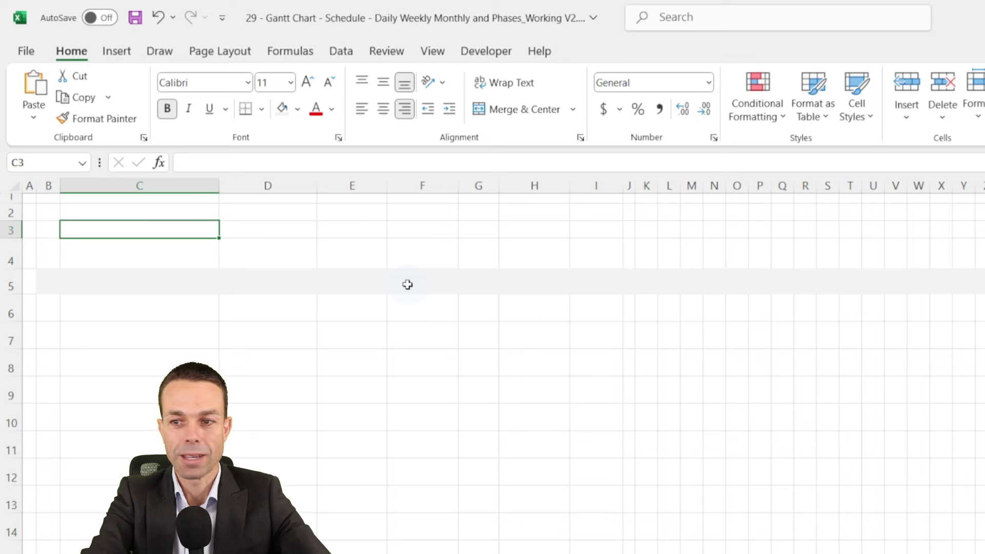
- Add 'Project Start Date:' and 'Project Name:' labels, vertically centred and indented
text(Project Start Date:)
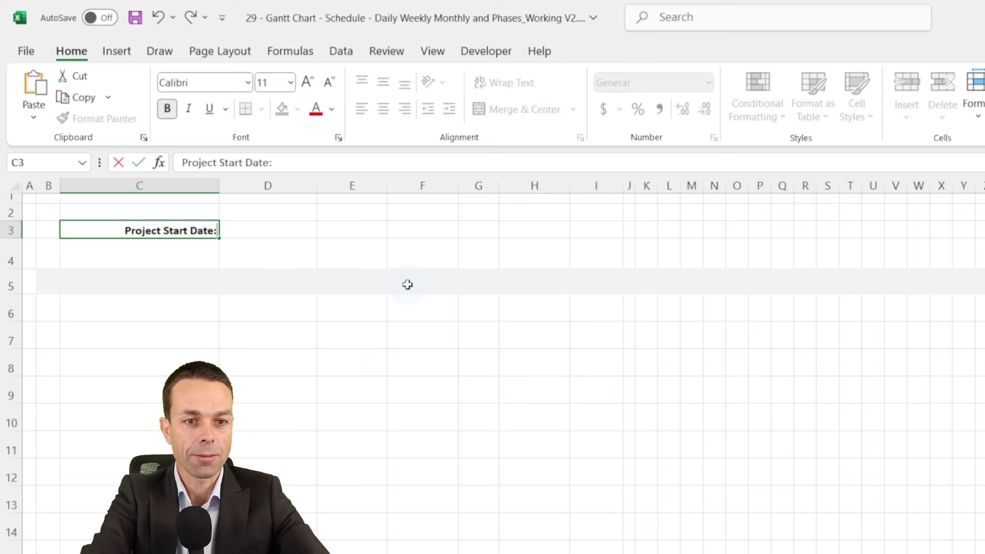
key(Return)
text(Project Name)
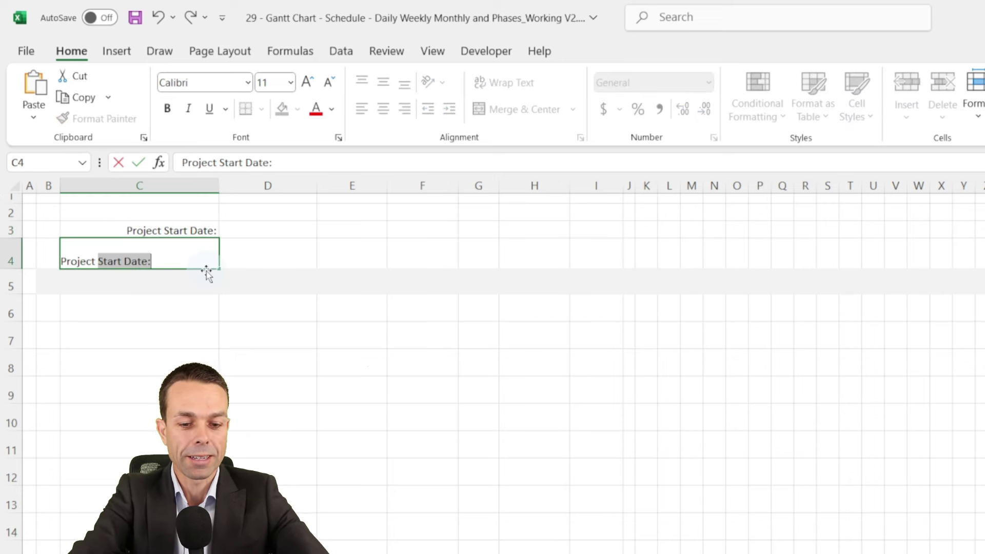
text(:)
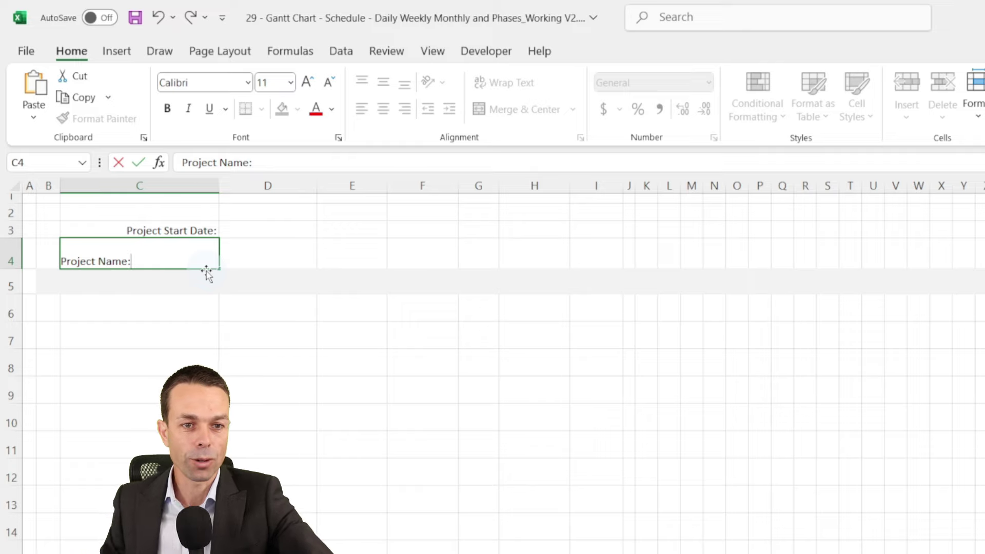
click(267, 336)
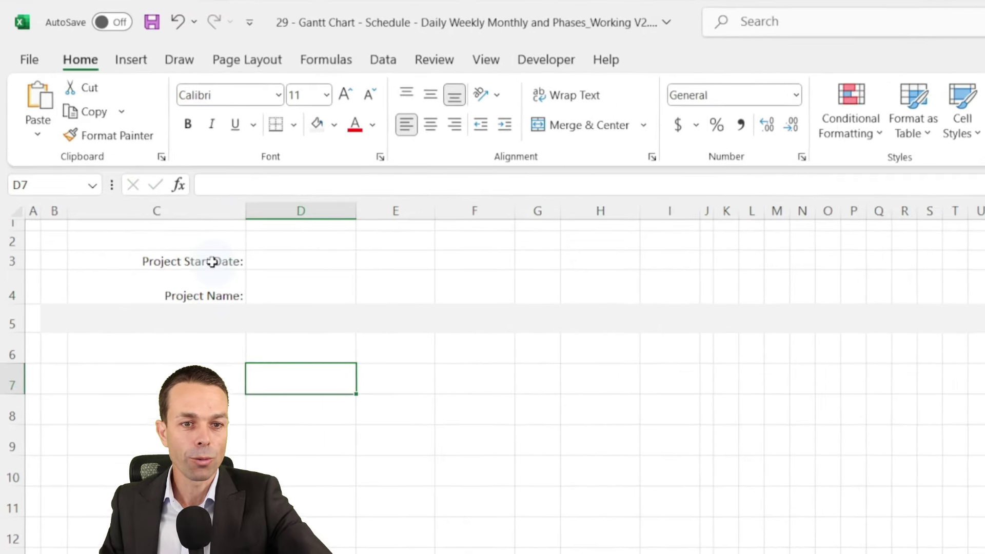
drag(212, 262, 307, 298)
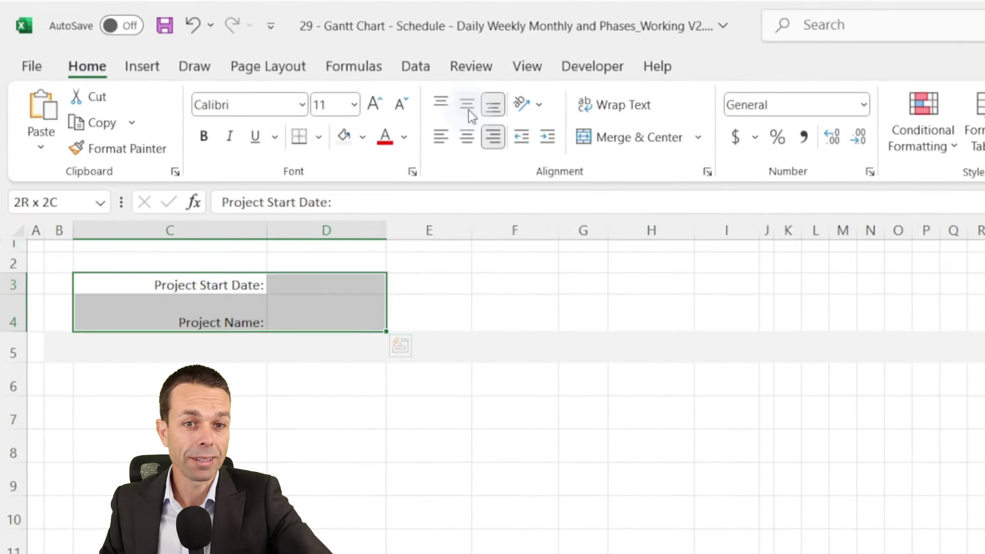
click(467, 107)
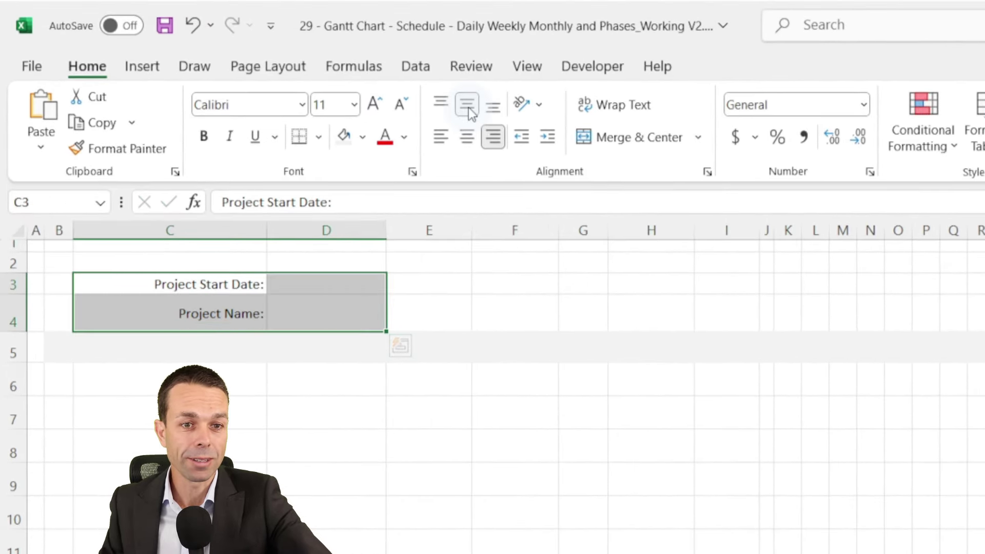
click(547, 135)
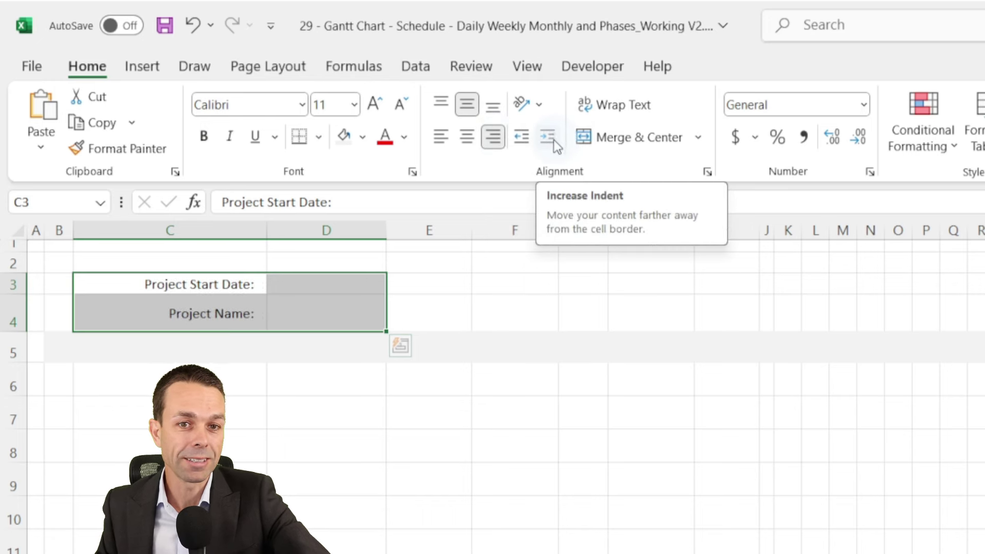
click(241, 443)
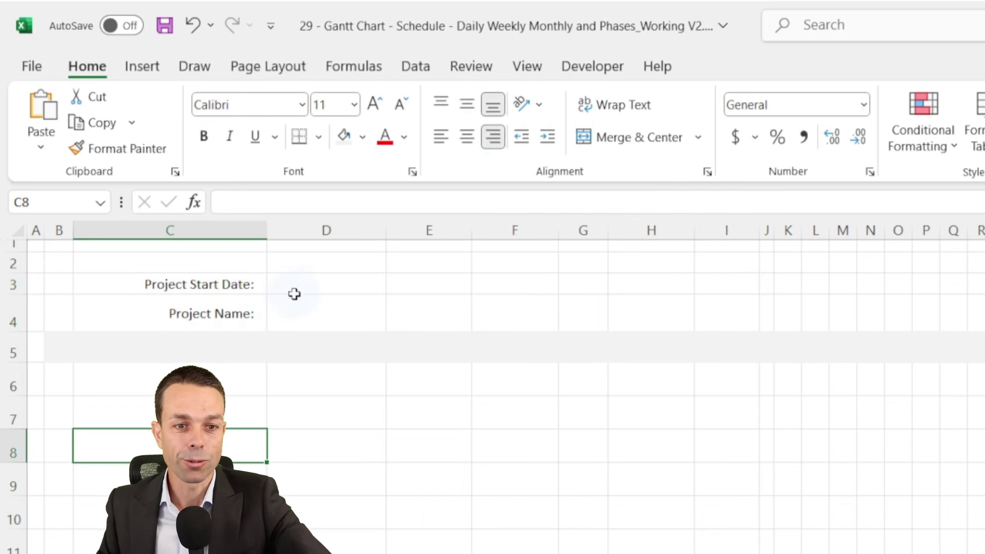
- Enter 1 jun 24 in D3 so it shows 1-Jun-24
click(344, 284)
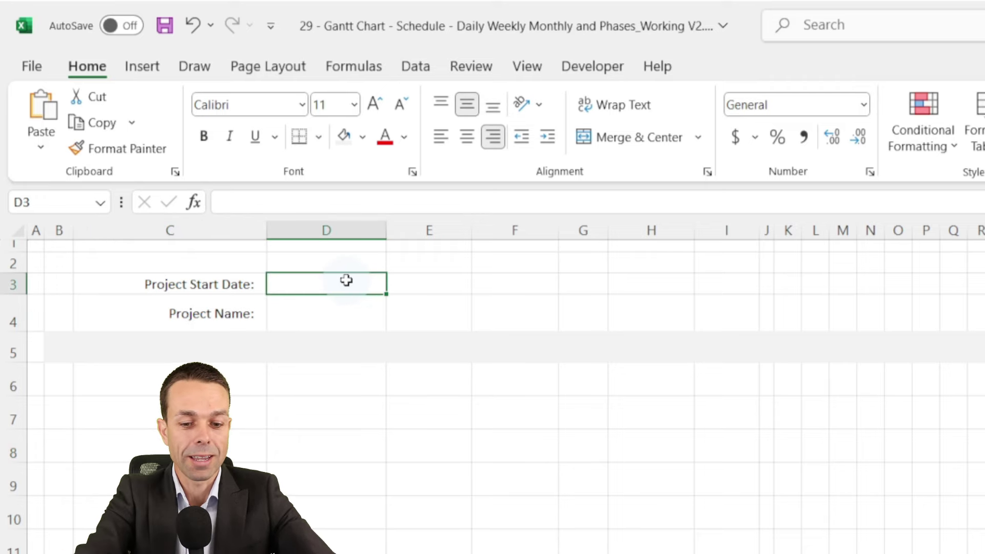
text(1 jun 24)
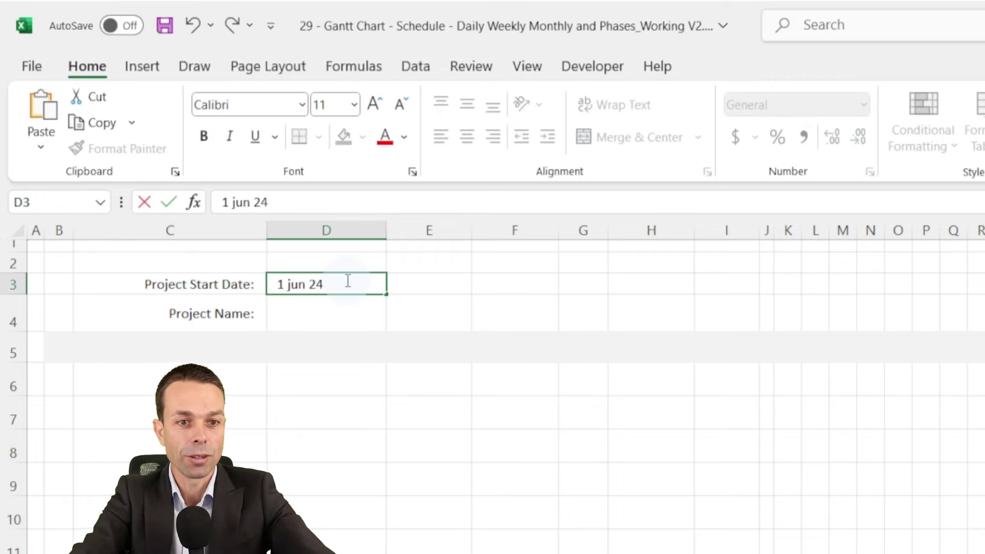
key(Return)
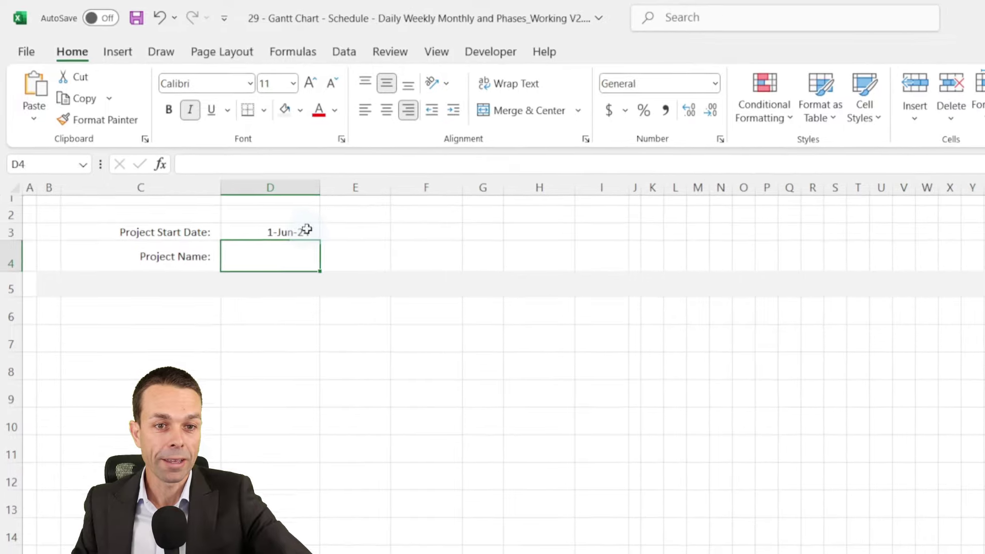
click(306, 229)
- Give D3 the custom d-mmm-yy date format and centre it in the cell
right_click(303, 231)
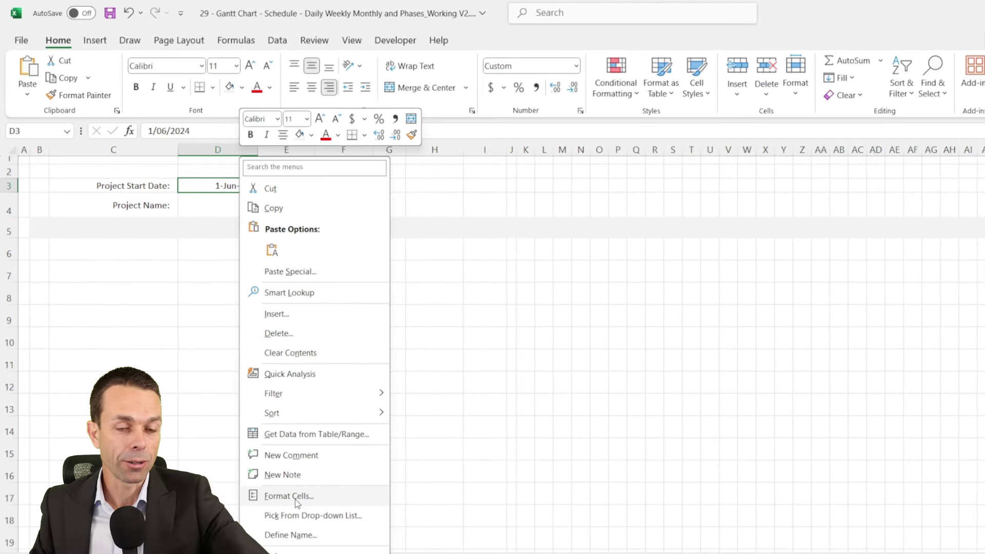
click(289, 496)
drag(270, 261, 532, 158)
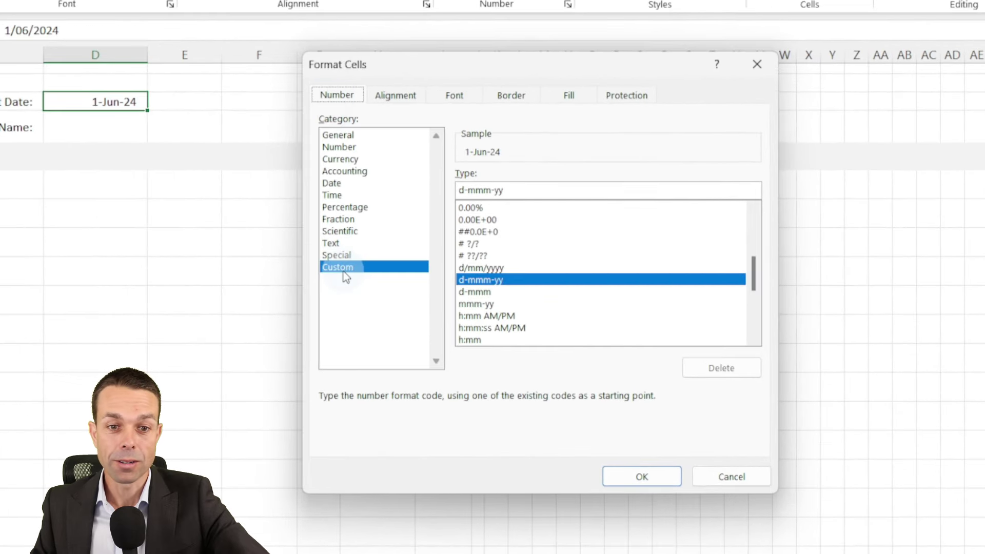
click(346, 266)
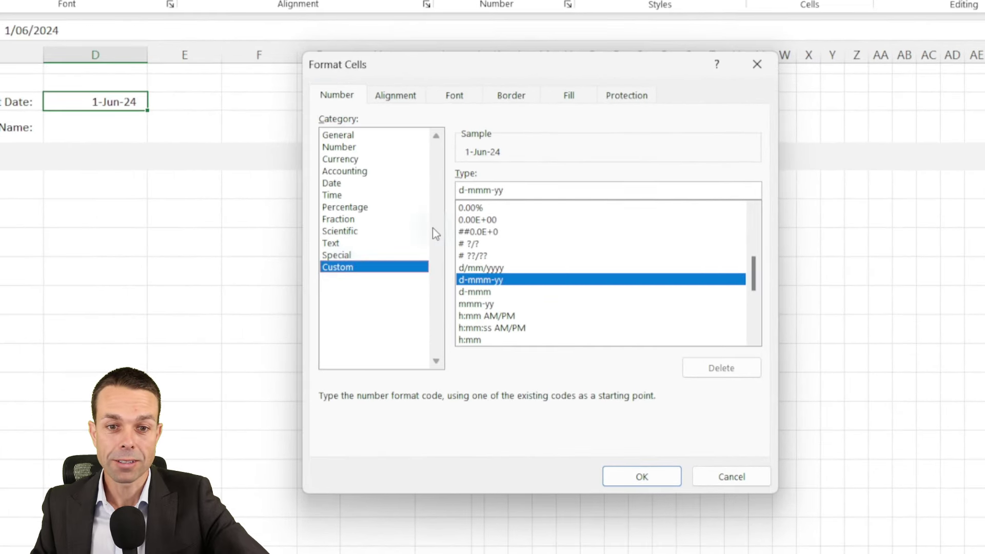
double_click(485, 190)
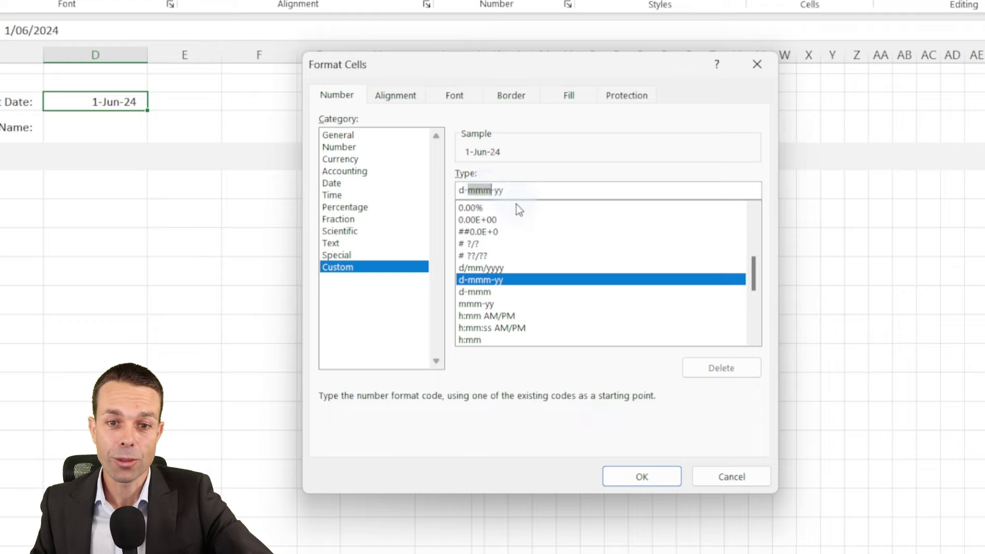
click(514, 190)
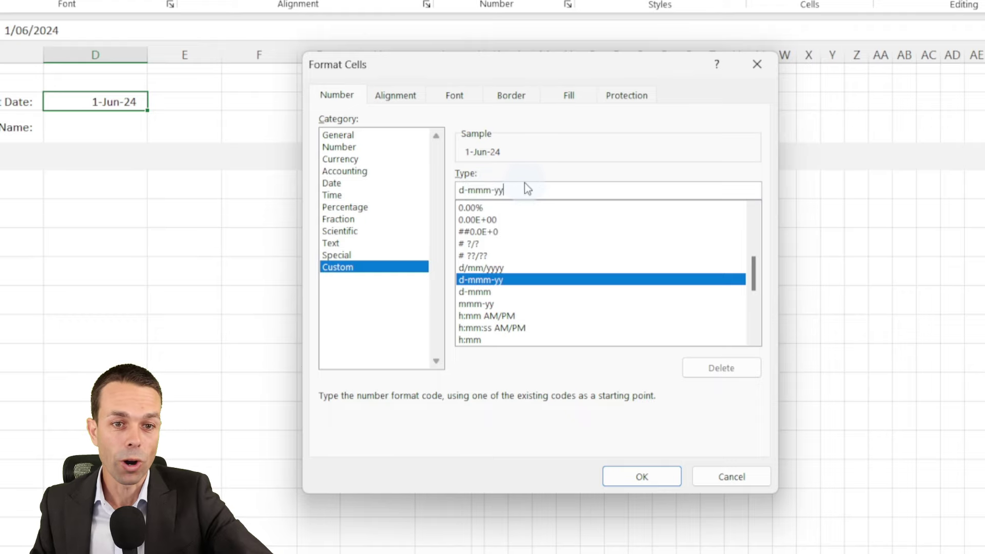
click(642, 477)
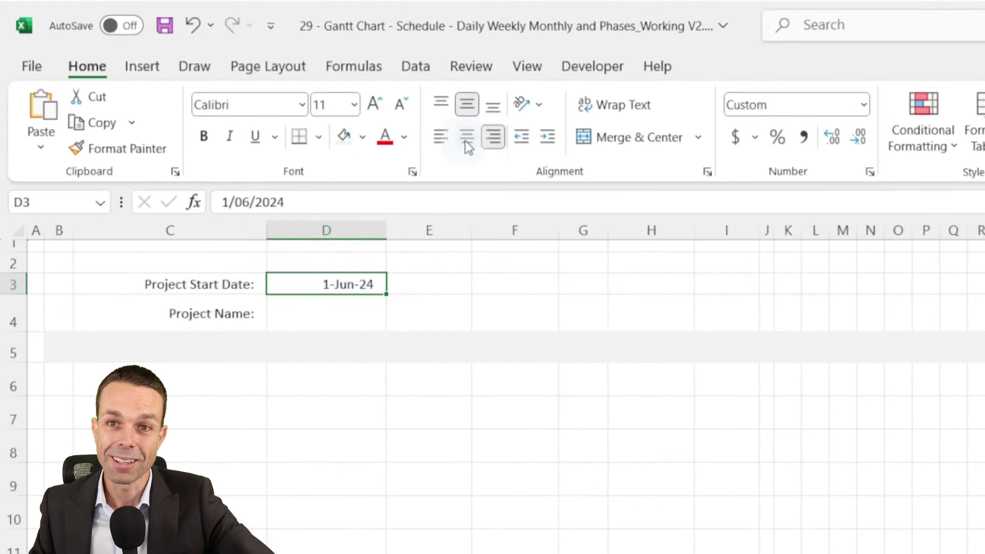
click(467, 142)
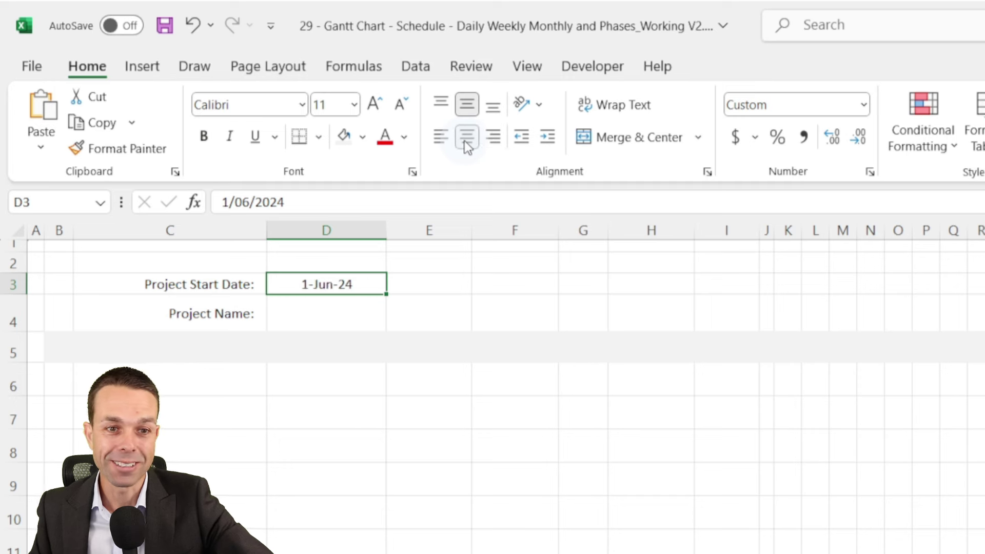
- Enter 'Amazing Project #3' in D4, left-aligned at 18 point
click(340, 308)
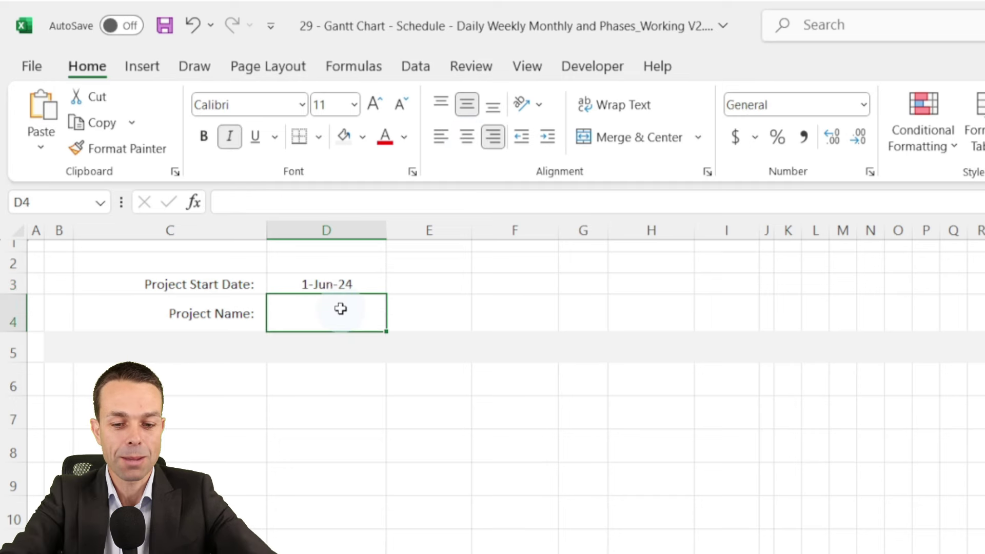
text(Amazing Proje)
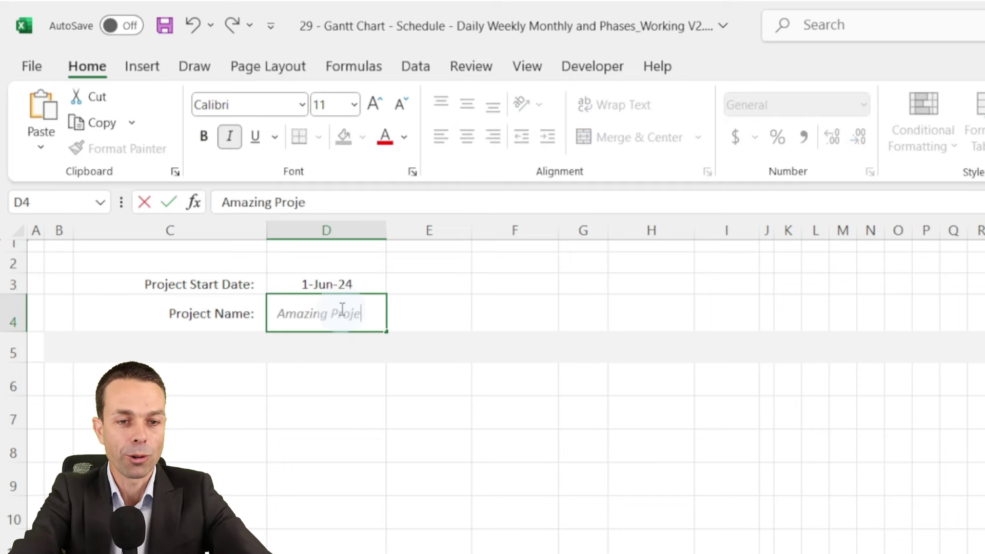
text(ct #3)
key(ctrl+Return)
click(440, 137)
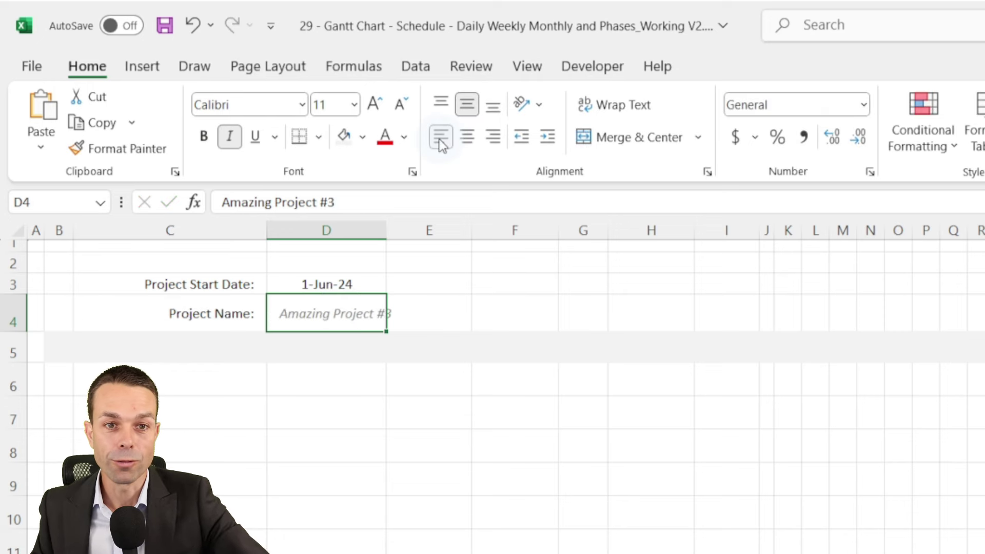
click(373, 105)
click(373, 105)
click(373, 104)
click(373, 104)
click(372, 104)
- Bold the C3:C4 labels and give D3 a teal RGB 198/224/221 fill with an outside border
drag(219, 285, 245, 310)
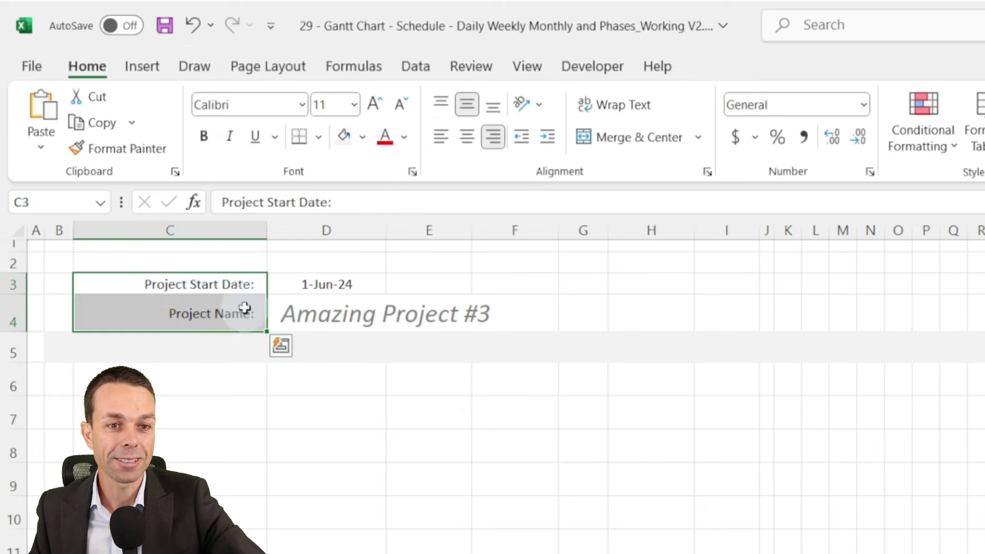
click(205, 142)
click(355, 285)
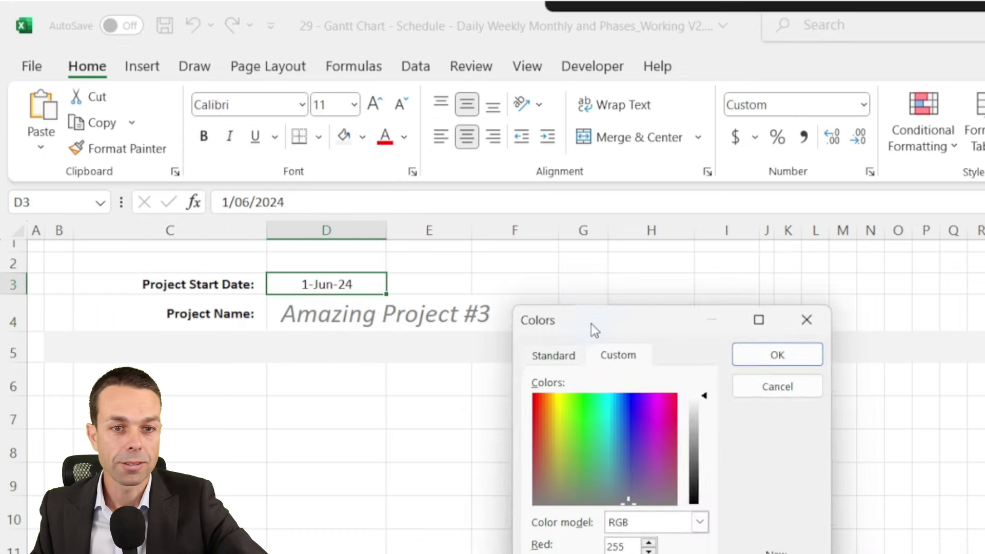
drag(587, 328, 497, 263)
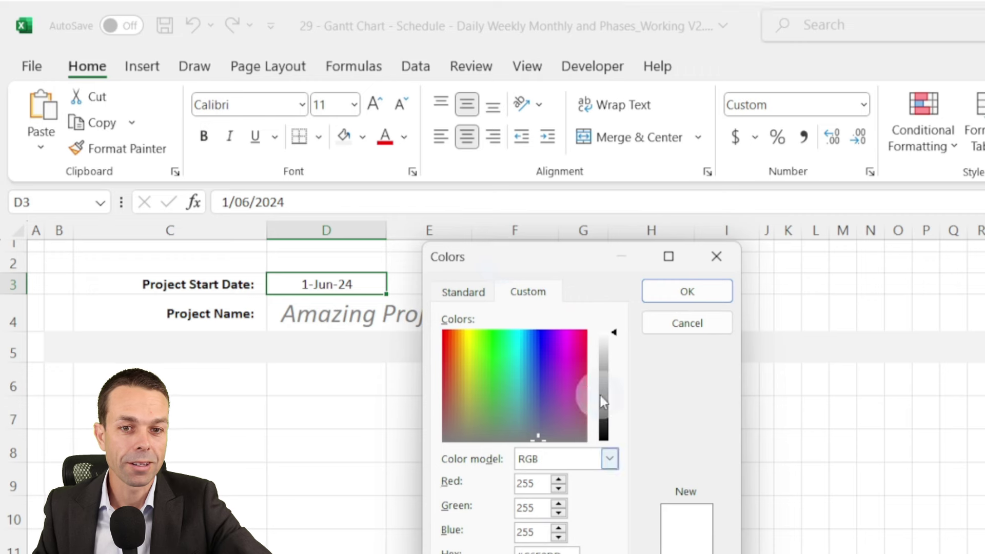
key(Tab)
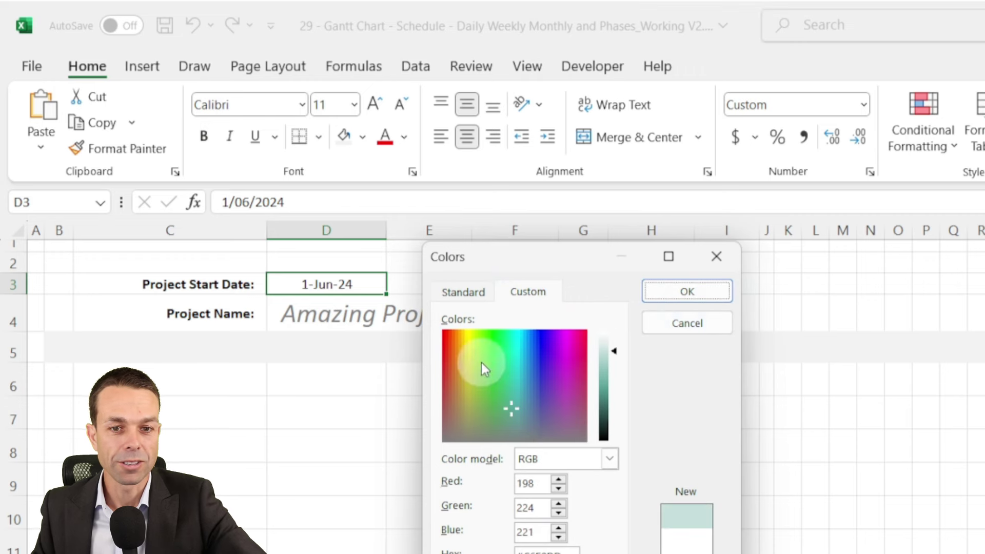
click(686, 292)
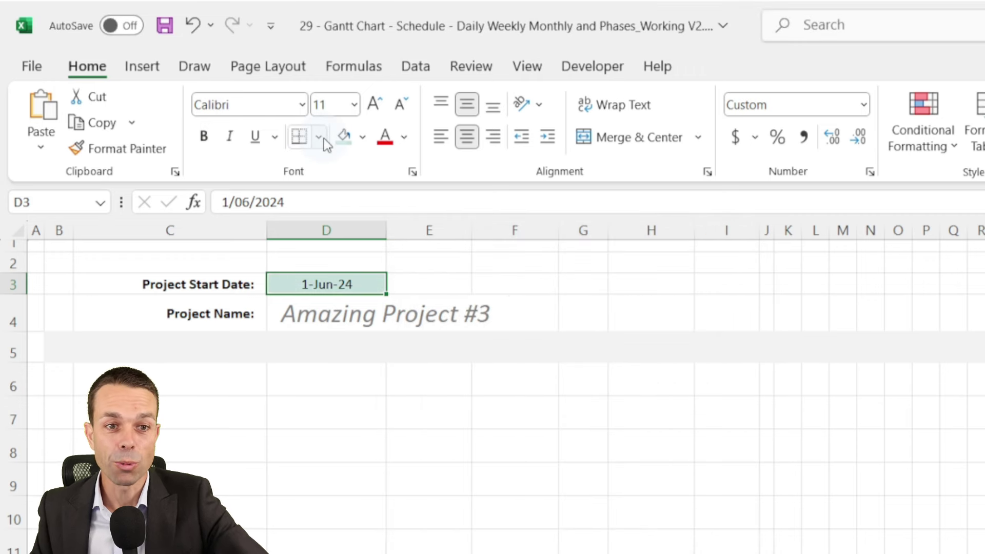
click(319, 137)
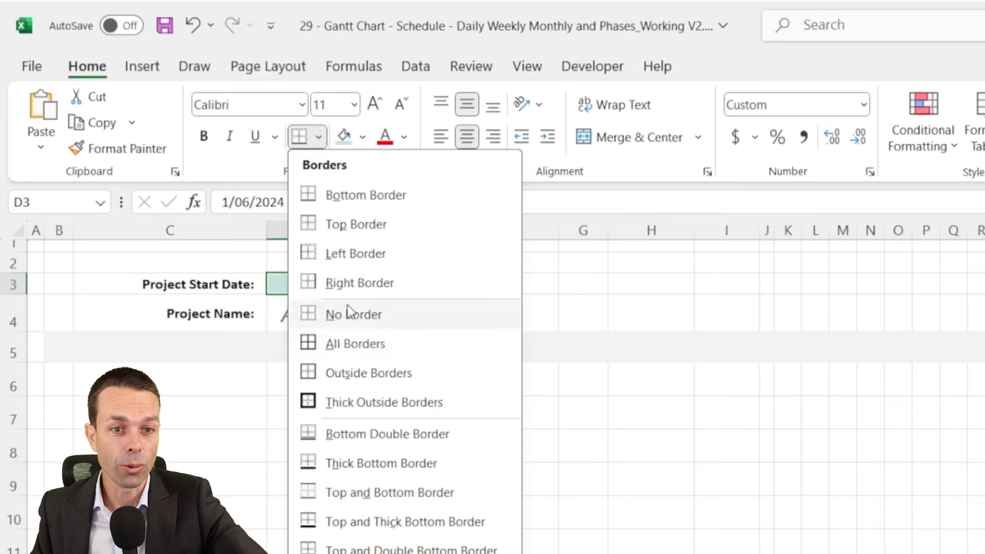
click(346, 373)
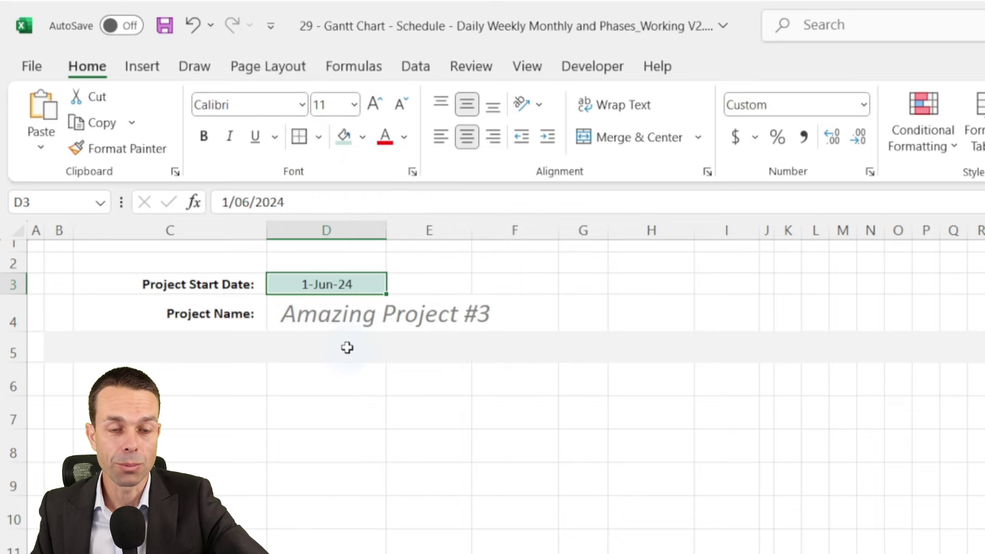
click(374, 370)
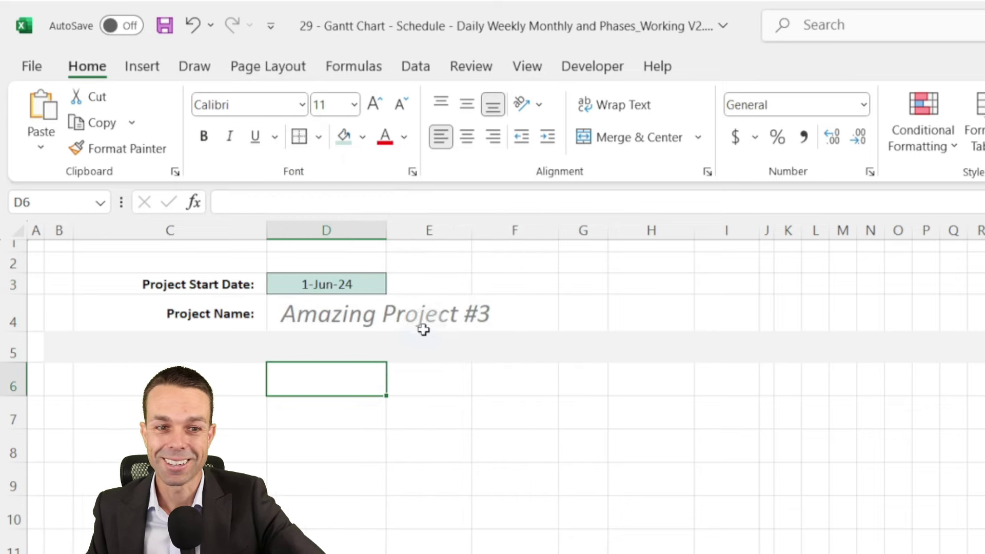
click(61, 348)
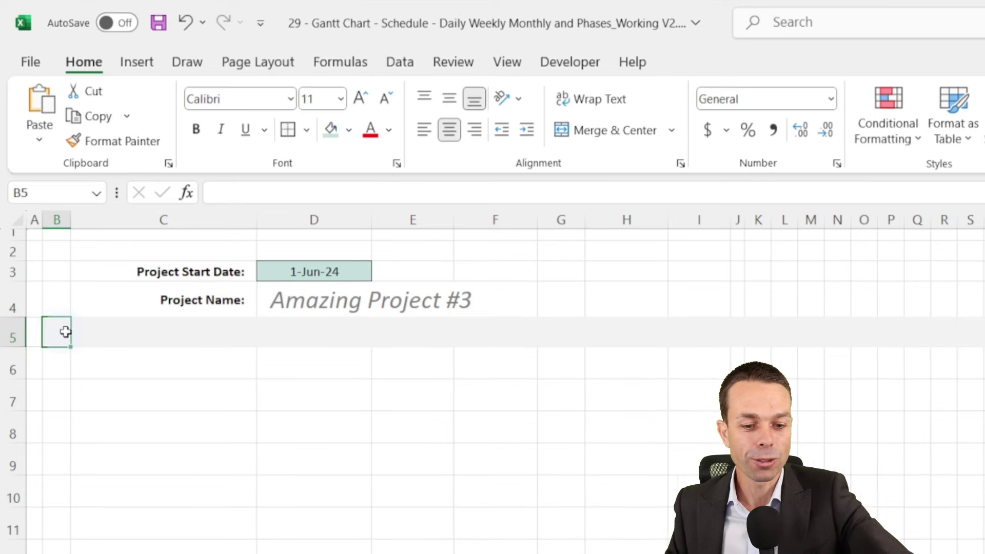
shift+click(168, 329)
- Type the headings Activity, Assigned To, Start, End, Days, Status and % Done across row 5
key(Right)
text(Activity)
key(Tab)
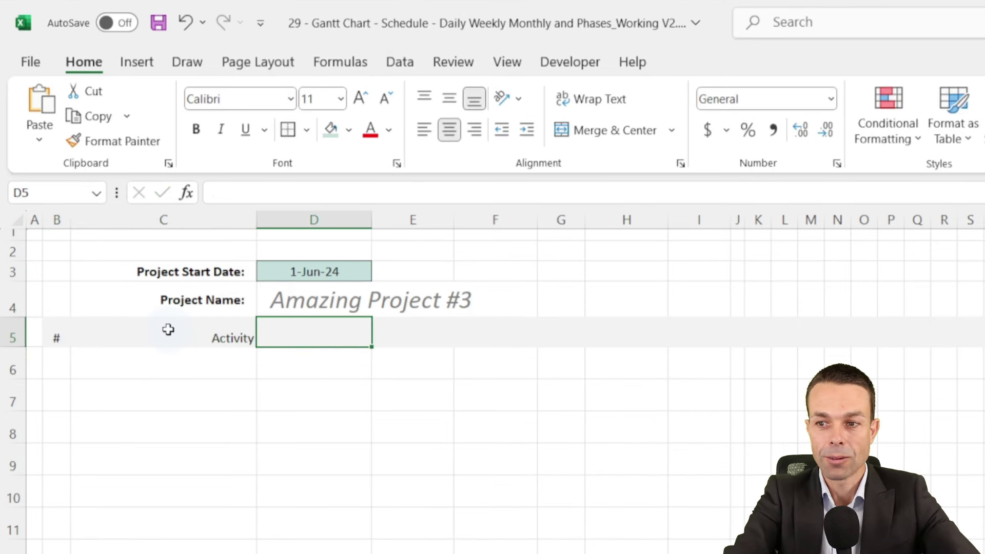
text(Assigned To)
key(Tab)
text(Start)
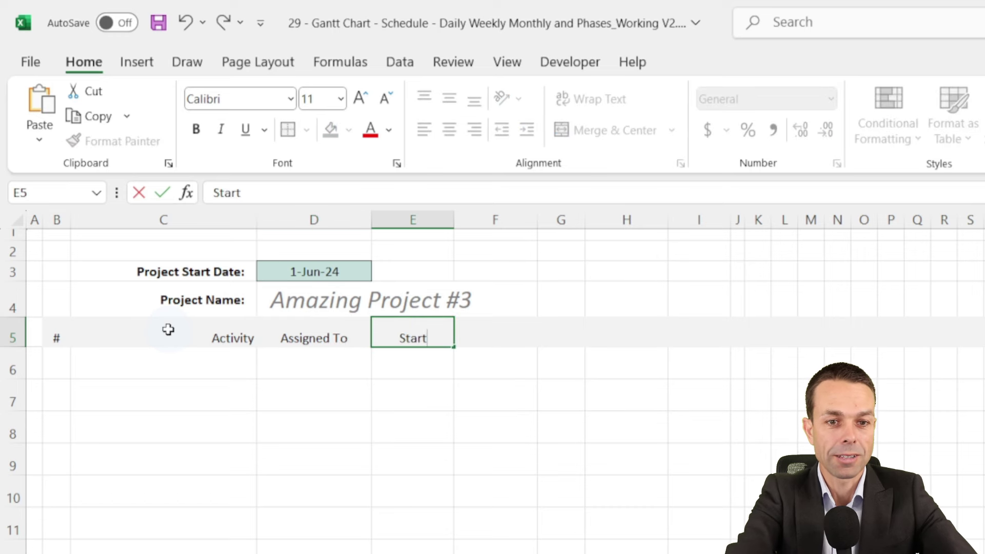
key(Tab)
text(End)
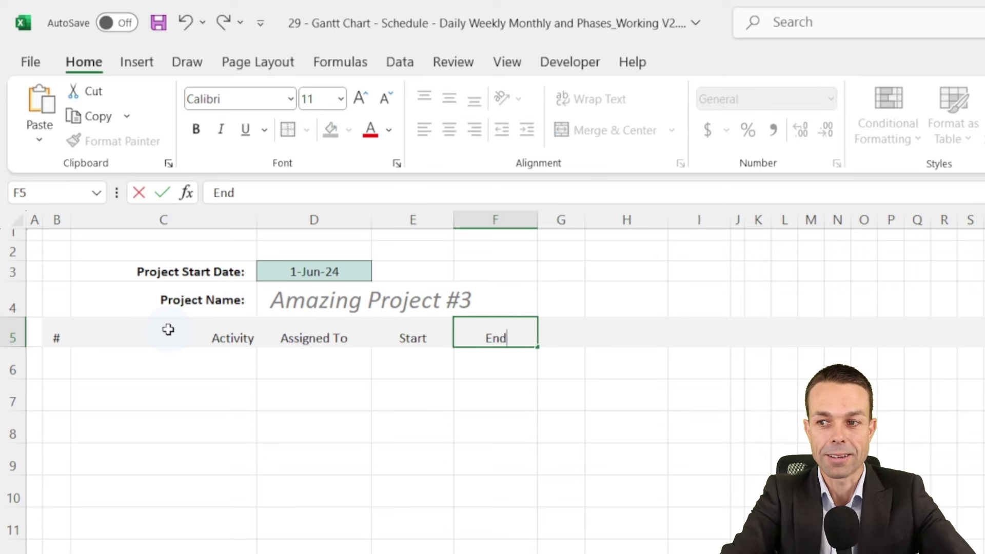
key(Tab)
text(Days)
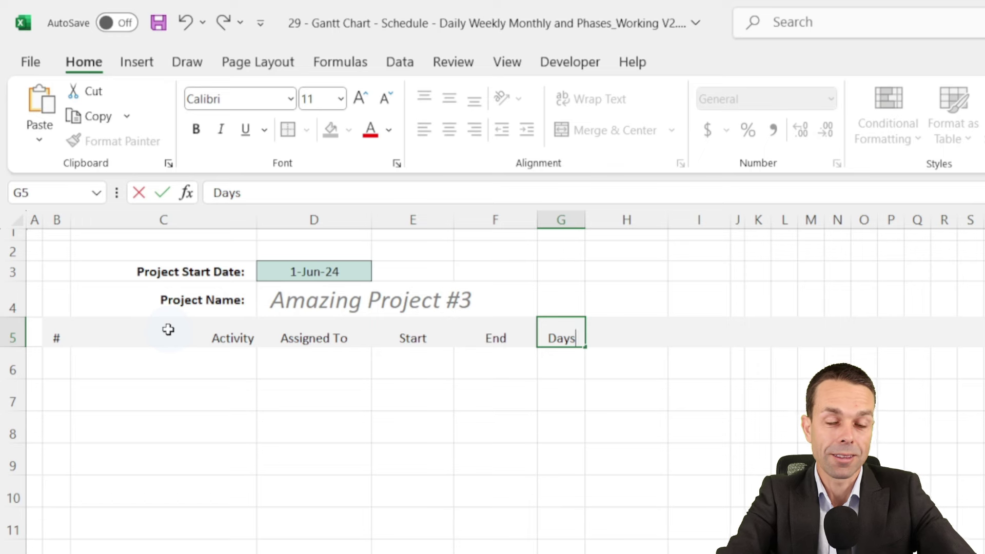
key(Tab)
text(Status)
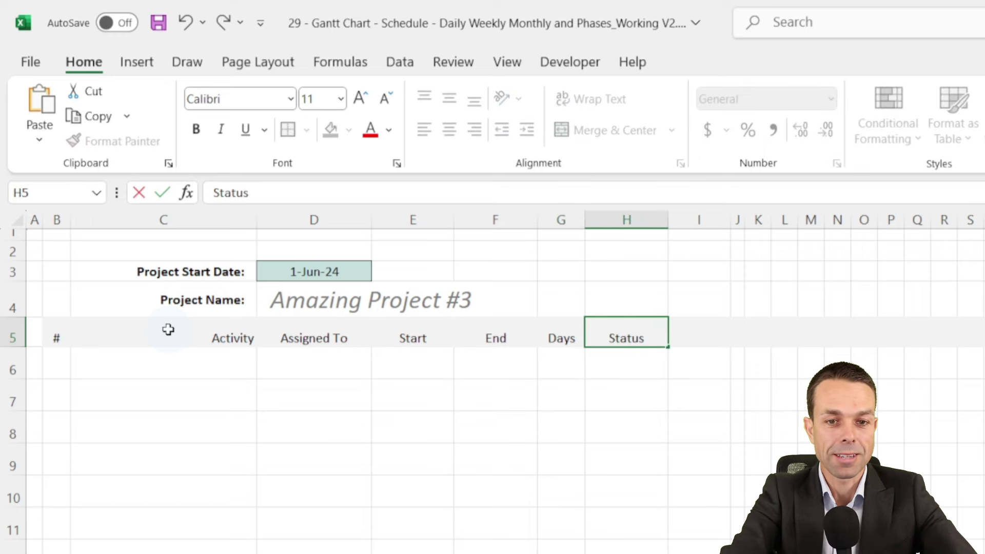
key(Tab)
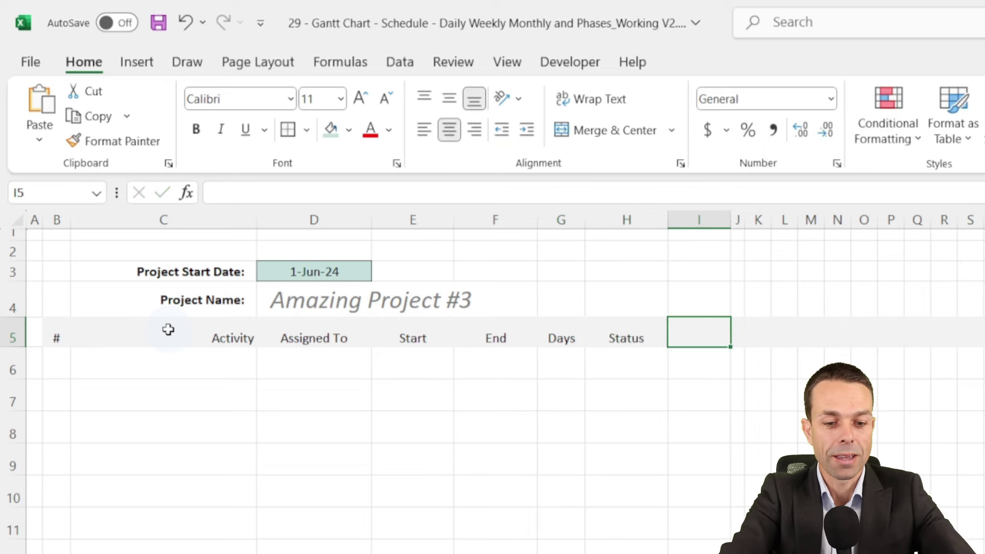
text(% Done)
key(Return)
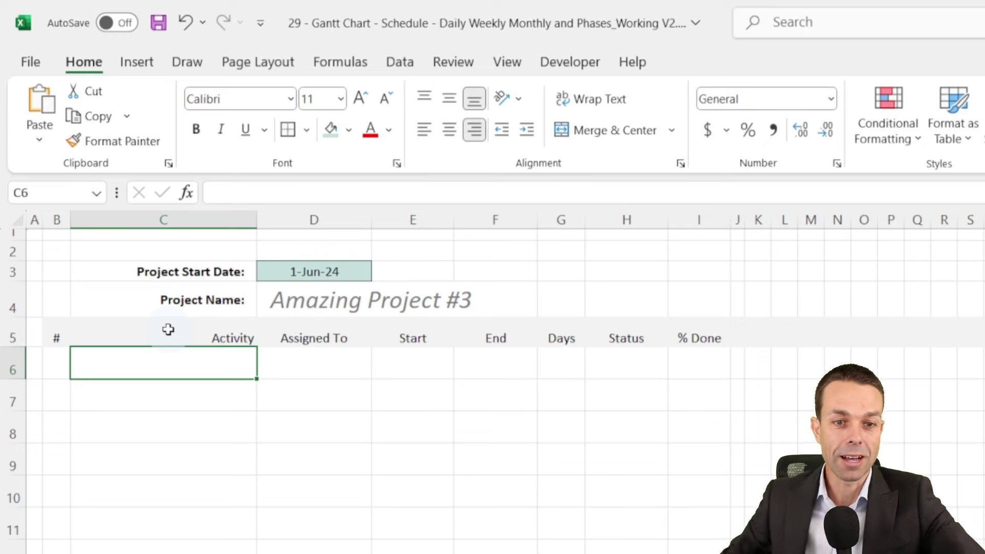
- Make the B5:I5 headers bold, vertically centred and 14 point
shift+click(706, 333)
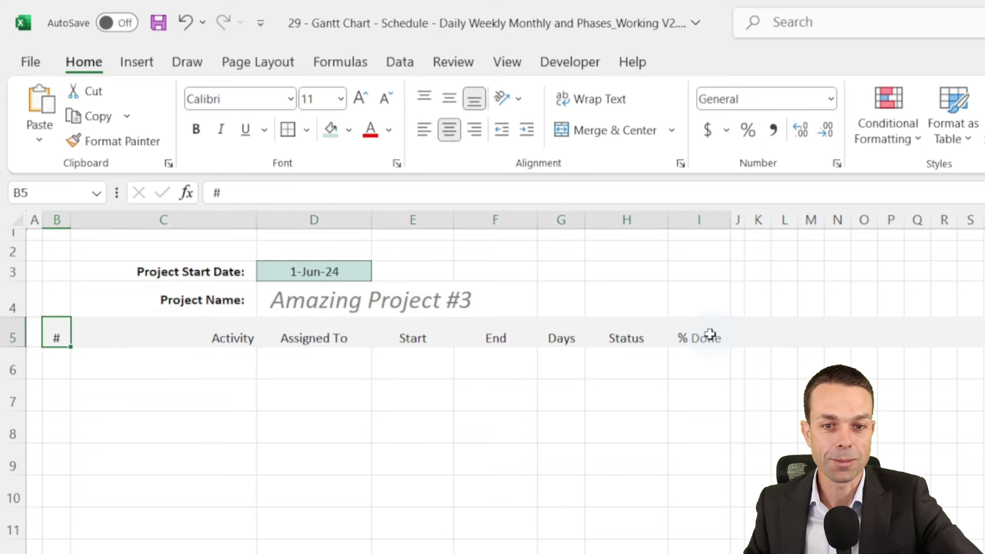
click(449, 98)
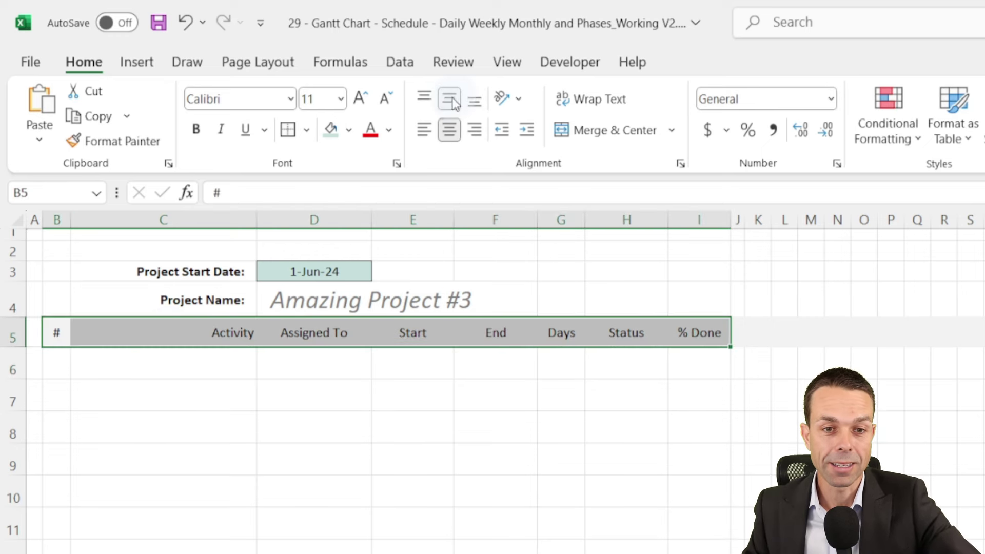
click(355, 97)
click(355, 97)
click(355, 98)
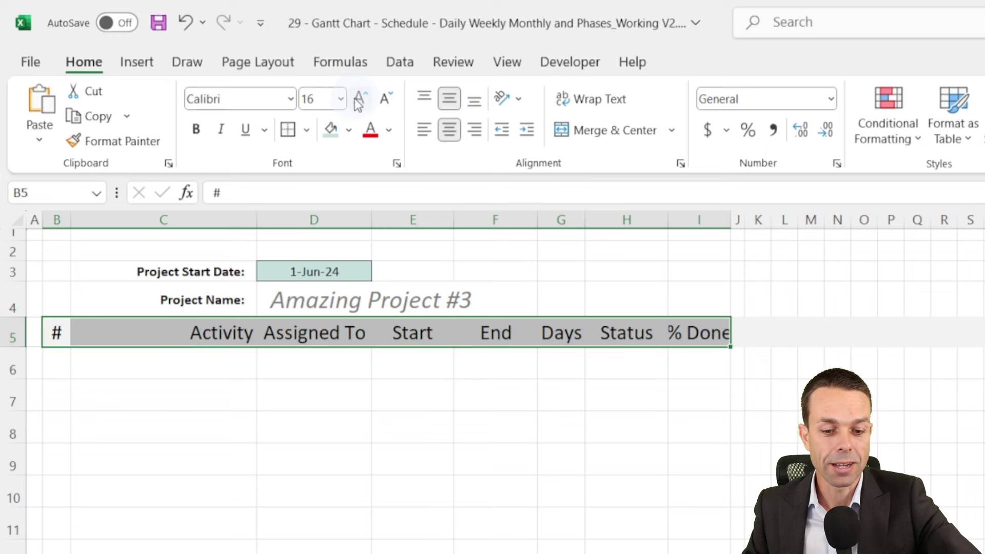
click(198, 129)
click(384, 99)
key(Down)
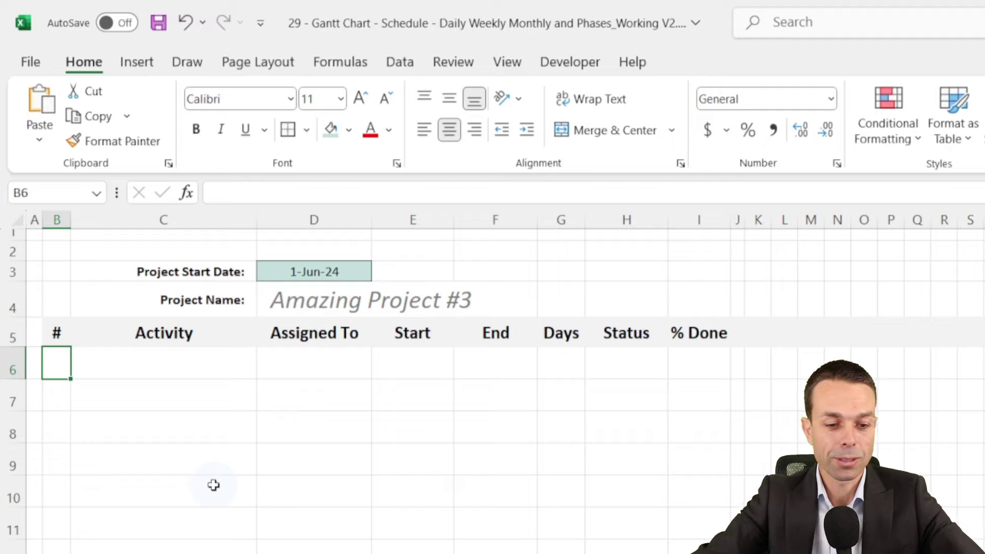
- Number the # column 1 to 14 down rows 6–19 by filling the 1, 2, 3 series
text(1)
key(Return)
text(2)
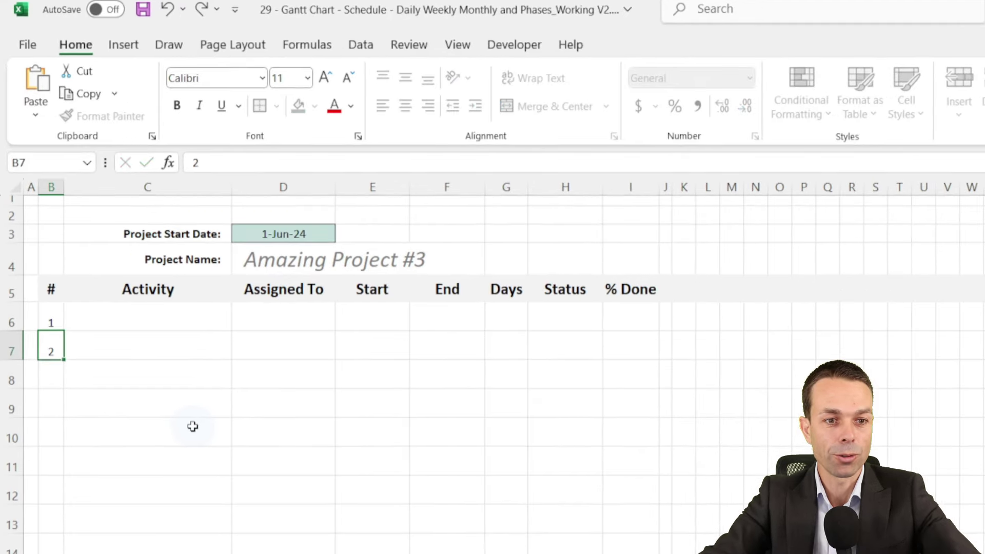
key(Return)
text(3)
drag(44, 286, 44, 310)
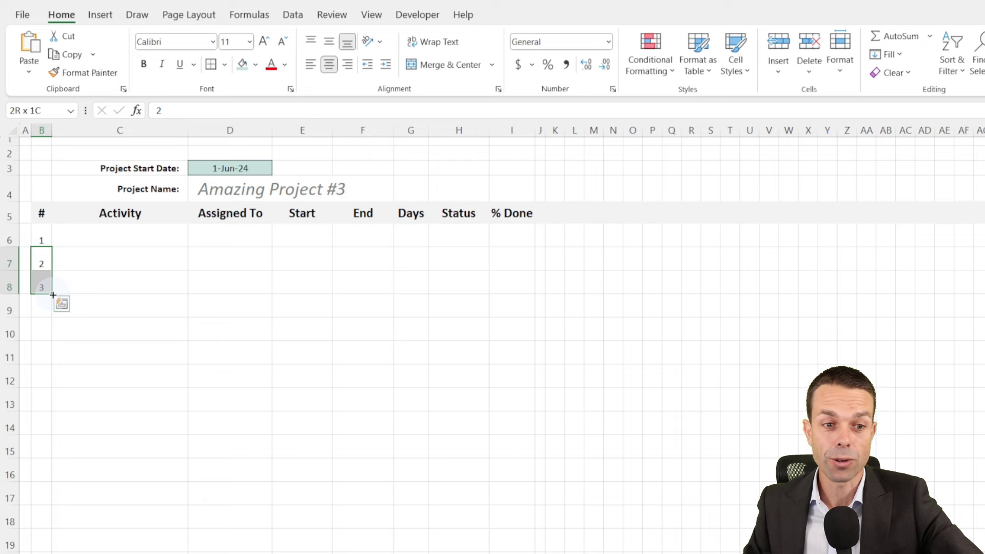
drag(52, 294, 53, 549)
- Make the task numbers in B6:B19 bold and vertically centred
click(35, 244)
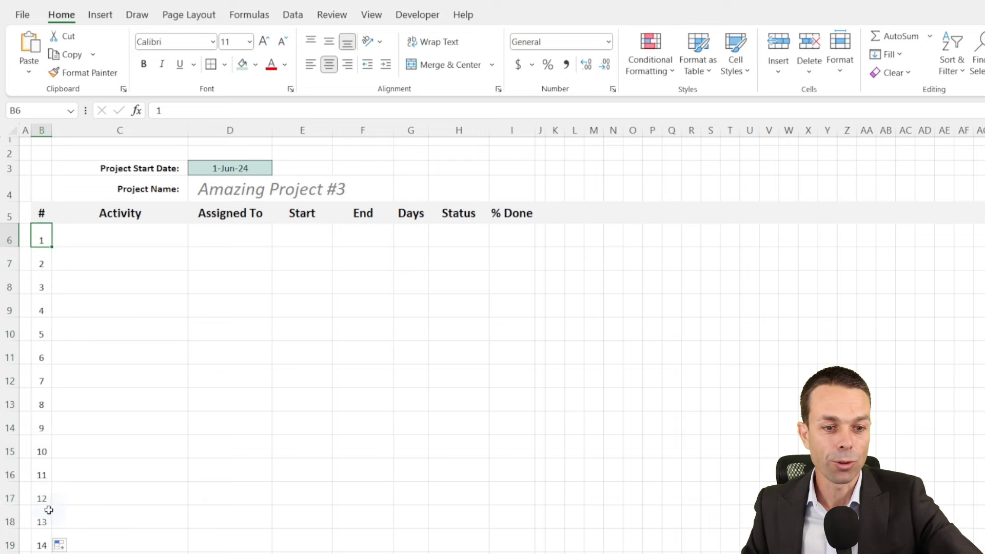
shift+click(41, 542)
click(329, 42)
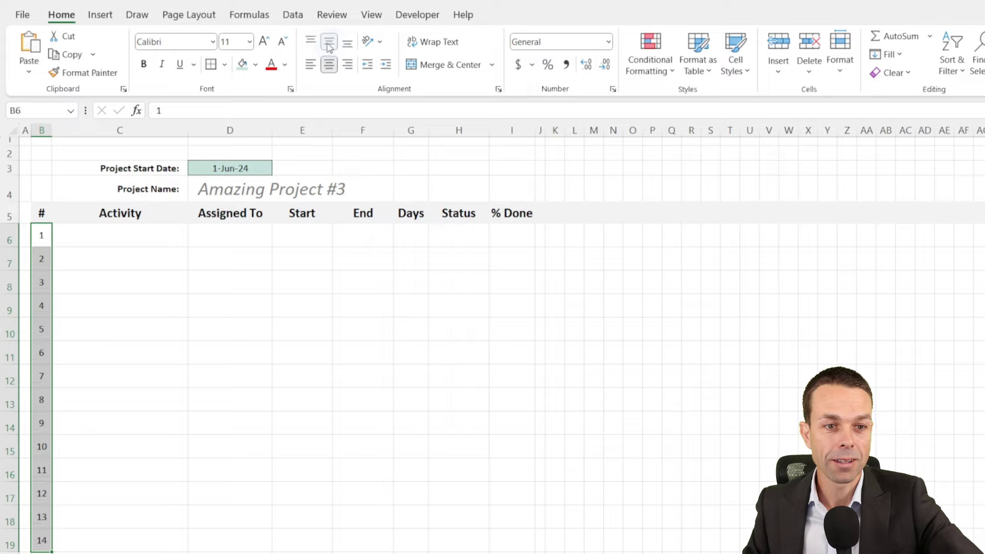
click(144, 63)
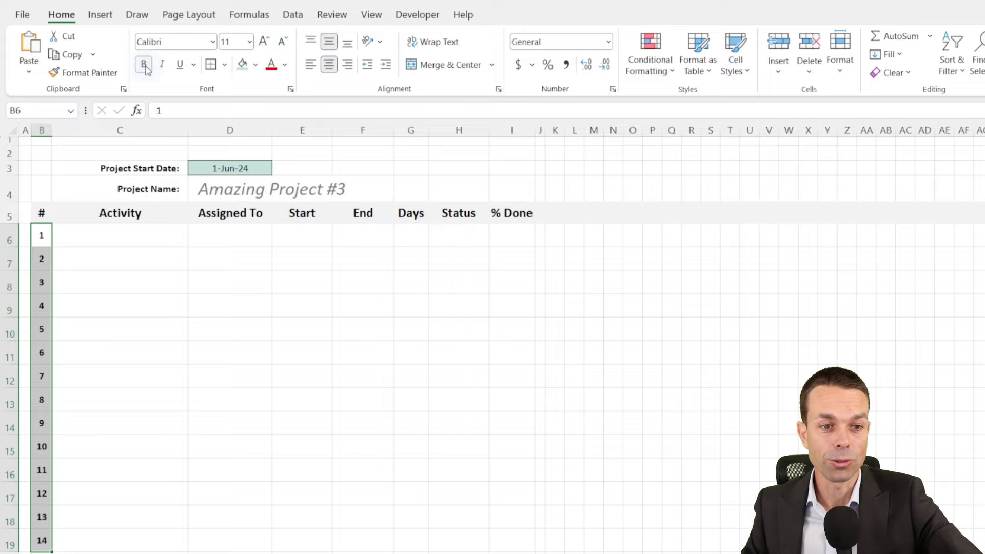
click(139, 230)
- Paste the copied schedule data into C6 as values and keep activity names right-aligned
right_click(153, 237)
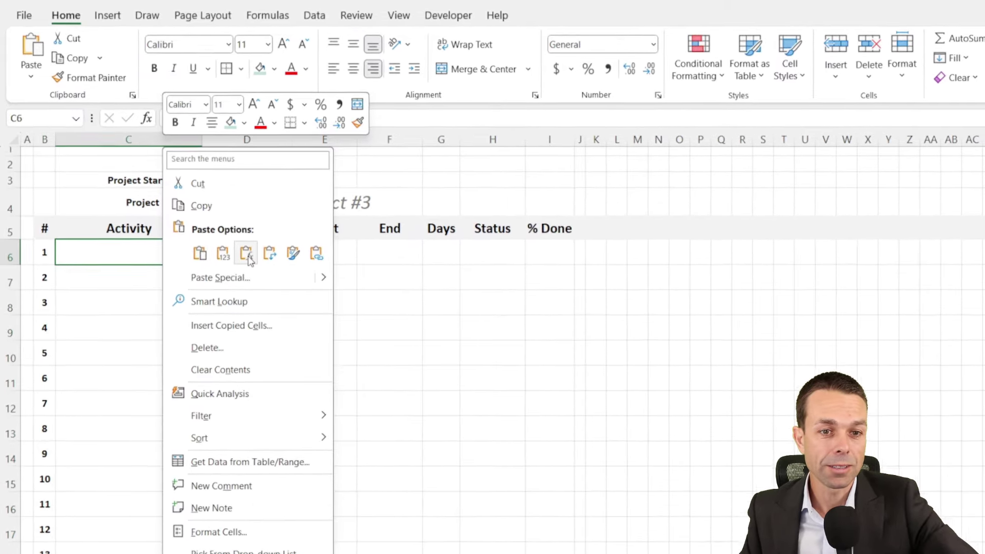
click(212, 237)
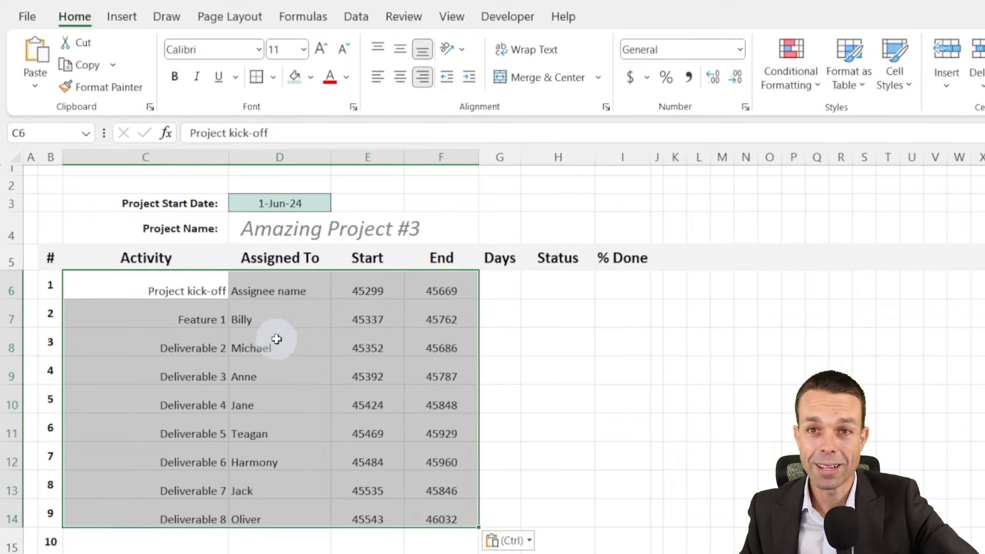
click(264, 329)
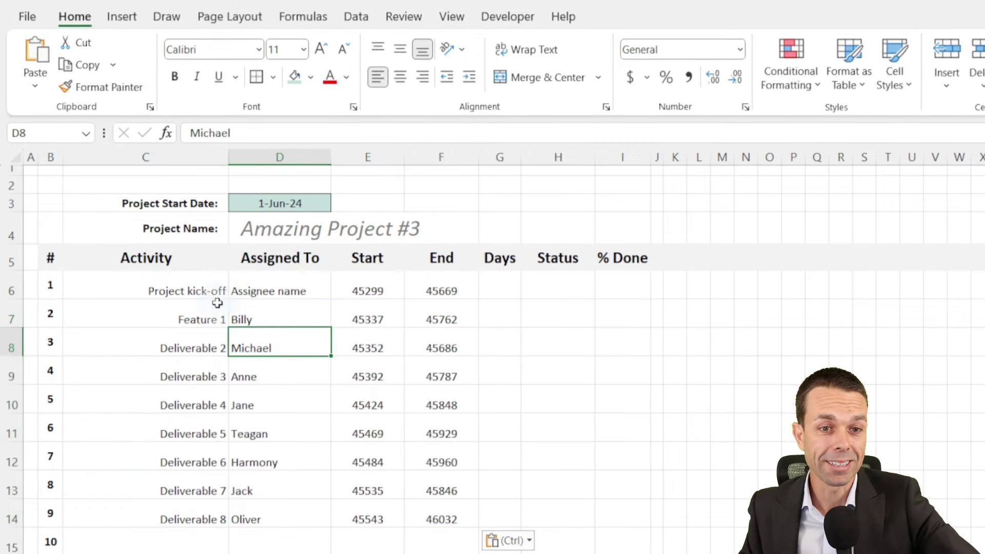
click(185, 288)
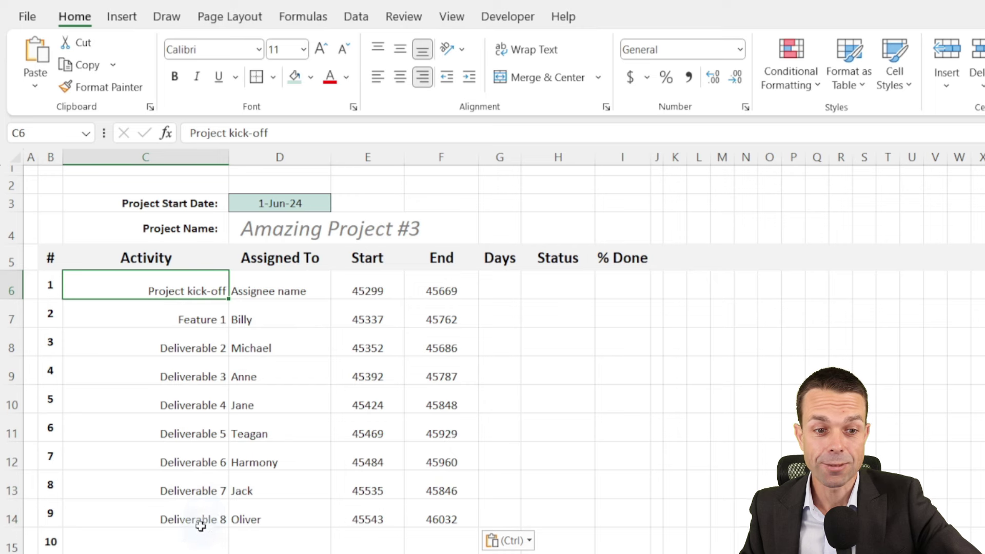
drag(185, 289, 154, 553)
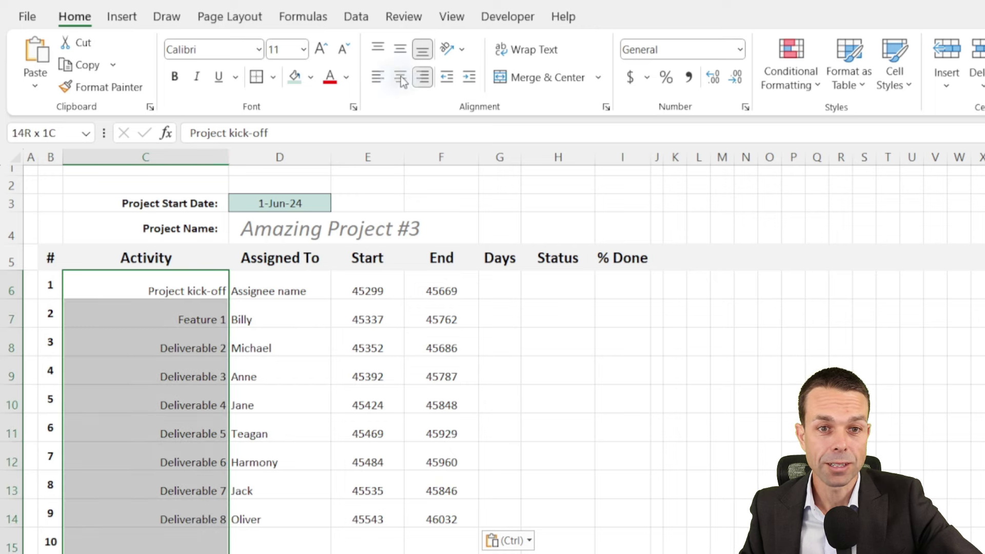
click(424, 79)
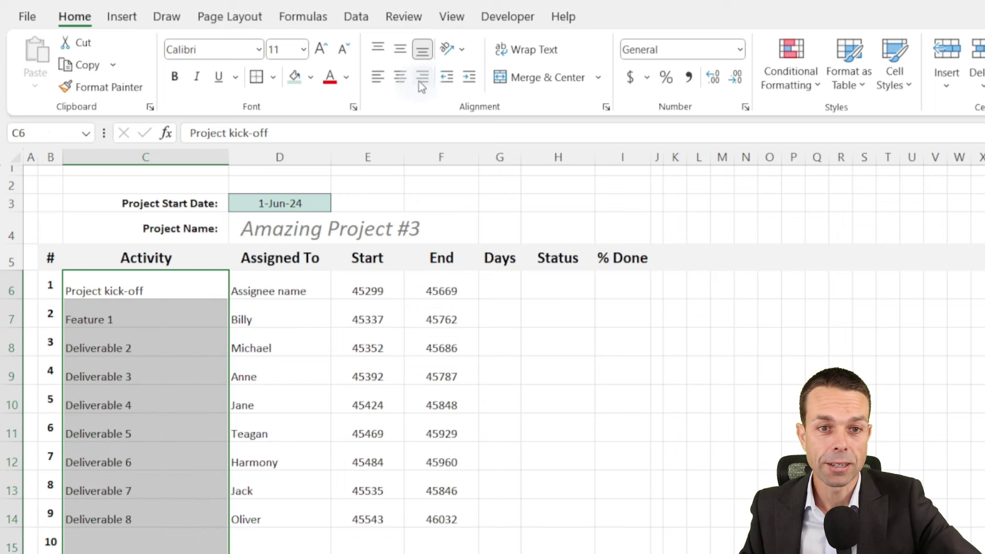
click(421, 79)
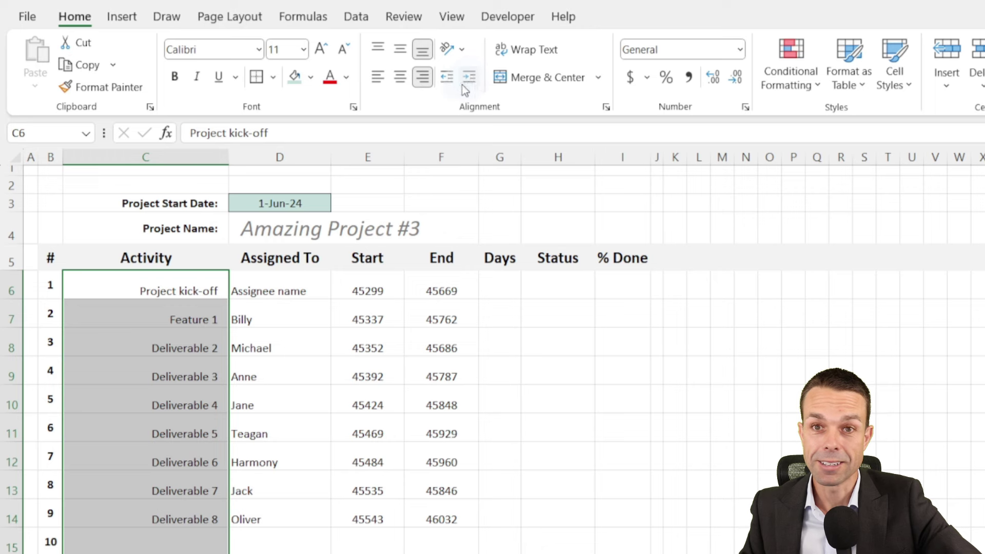
- Centre the assignee names in the Assigned To column
click(259, 289)
drag(259, 289, 280, 544)
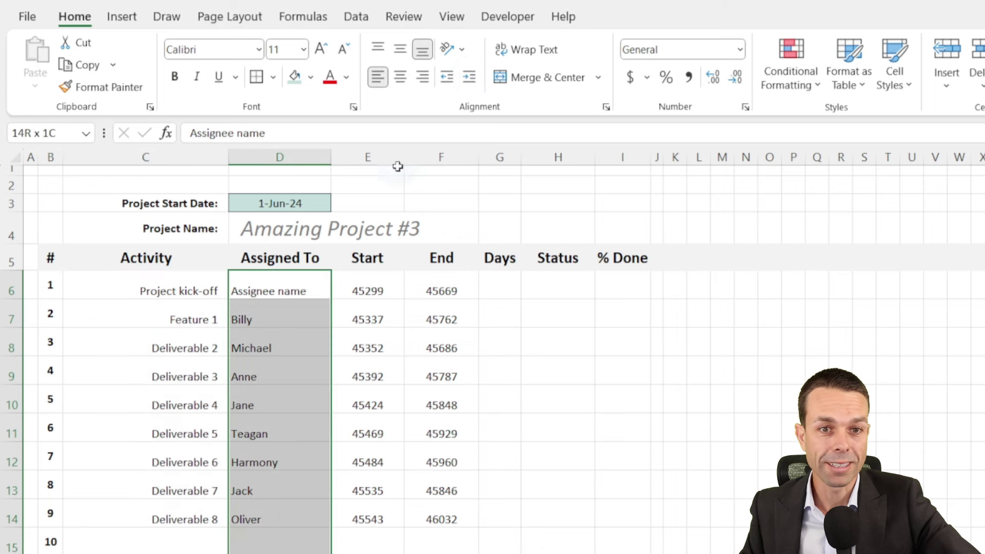
click(400, 77)
click(362, 283)
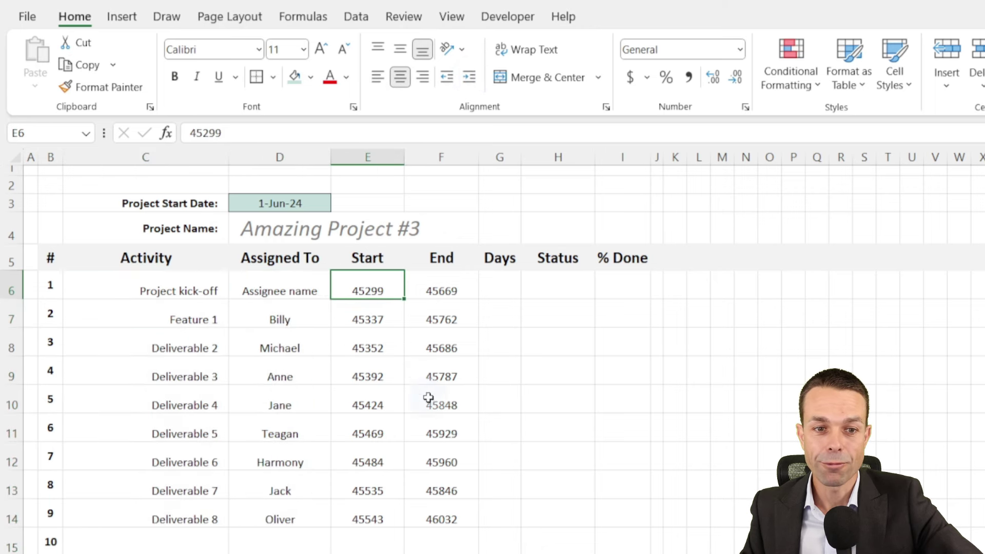
drag(368, 290, 439, 546)
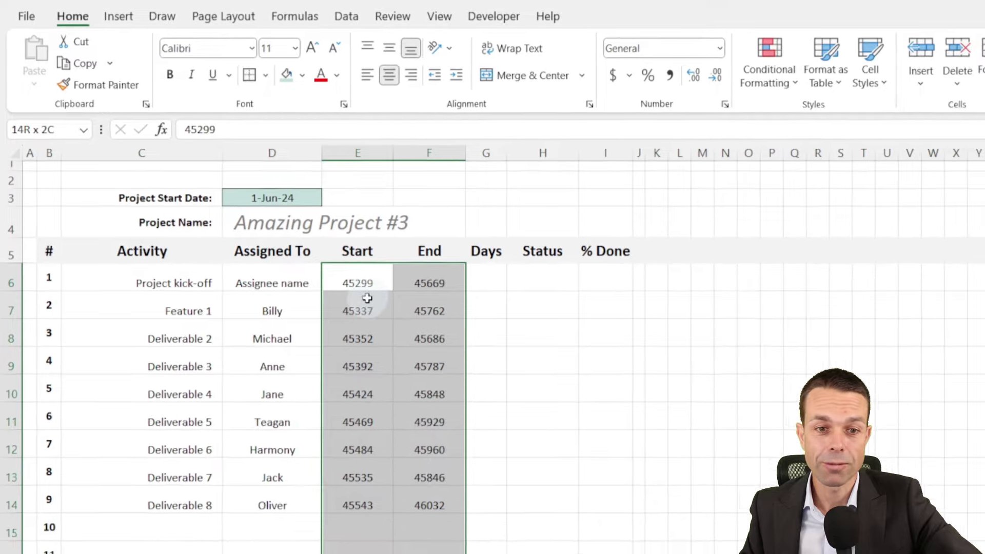
right_click(367, 298)
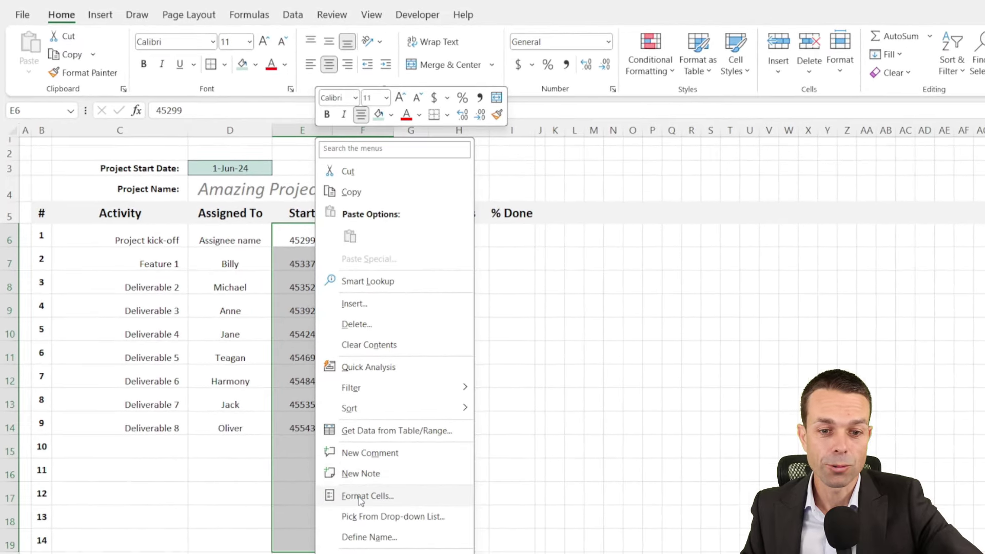
- Format the Start and End values as custom d-mmm-yy dates, such as 8-Jan-24
key(Escape)
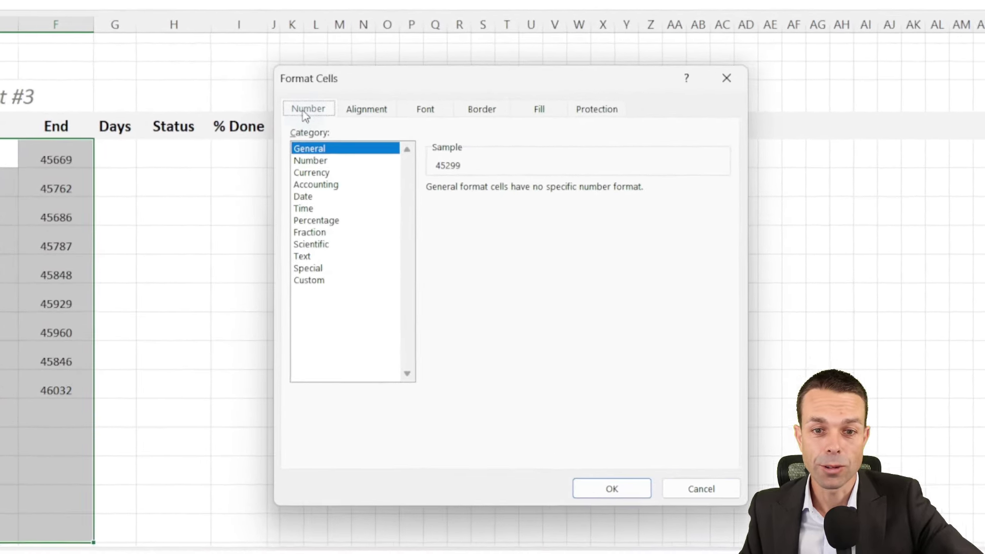
click(303, 280)
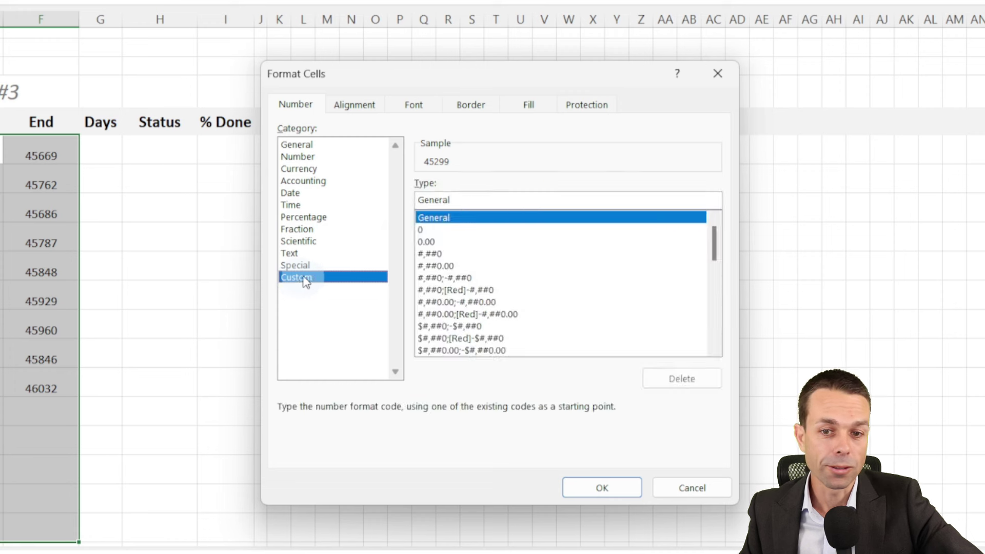
double_click(462, 200)
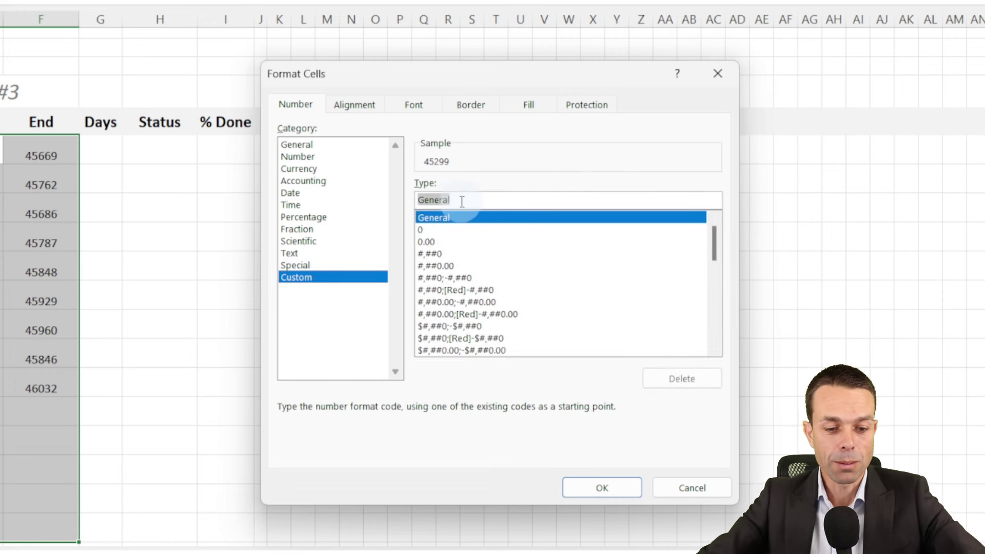
text(d-mmm-)
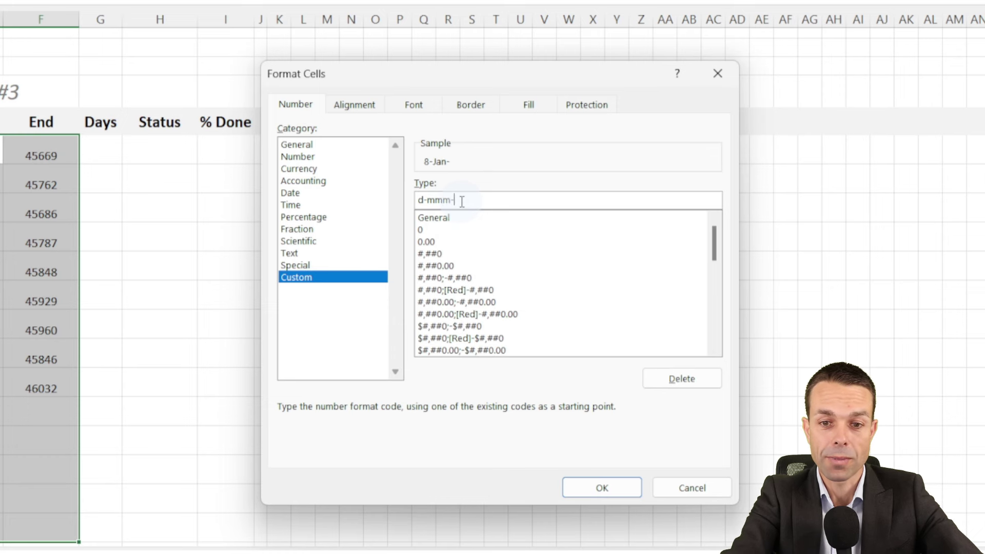
text(yy)
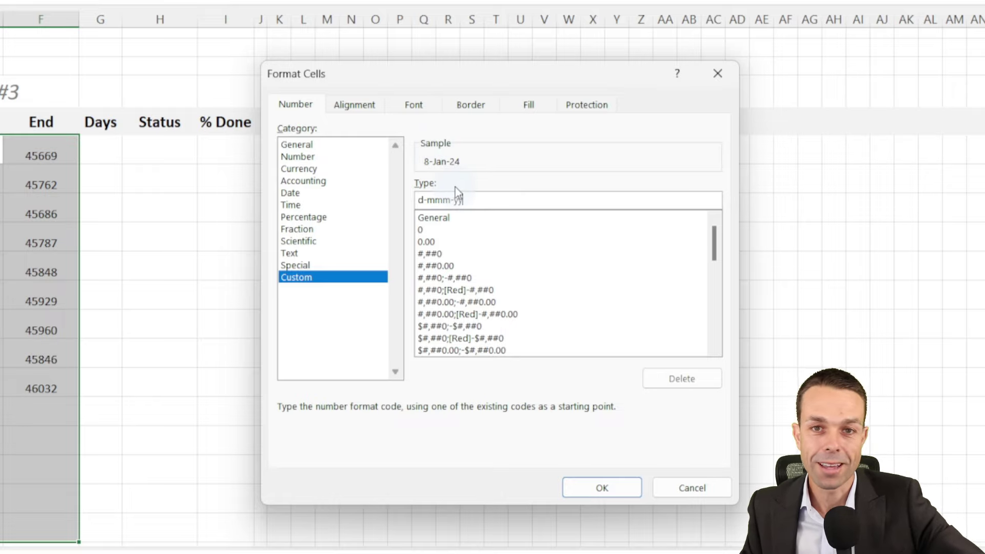
click(601, 487)
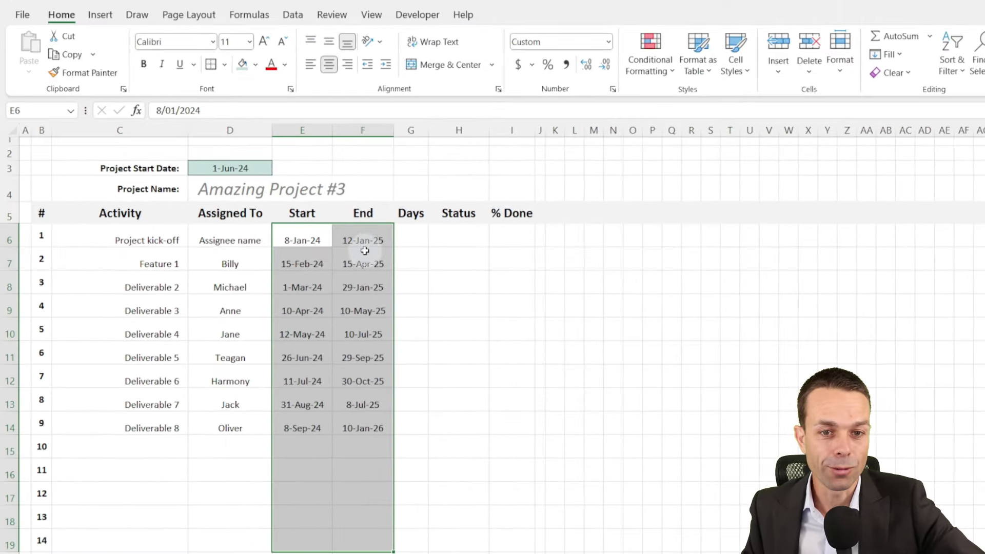
- Select the Days cells G6 through G105
click(413, 234)
scroll(417, 263, down, 5)
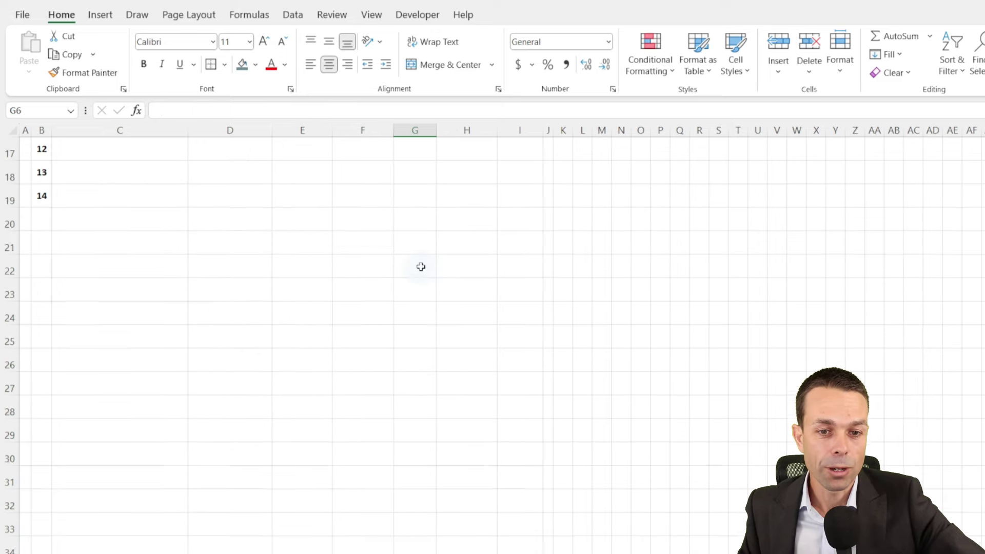
scroll(417, 240, up, 5)
scroll(421, 271, down, 1)
scroll(420, 271, down, 20)
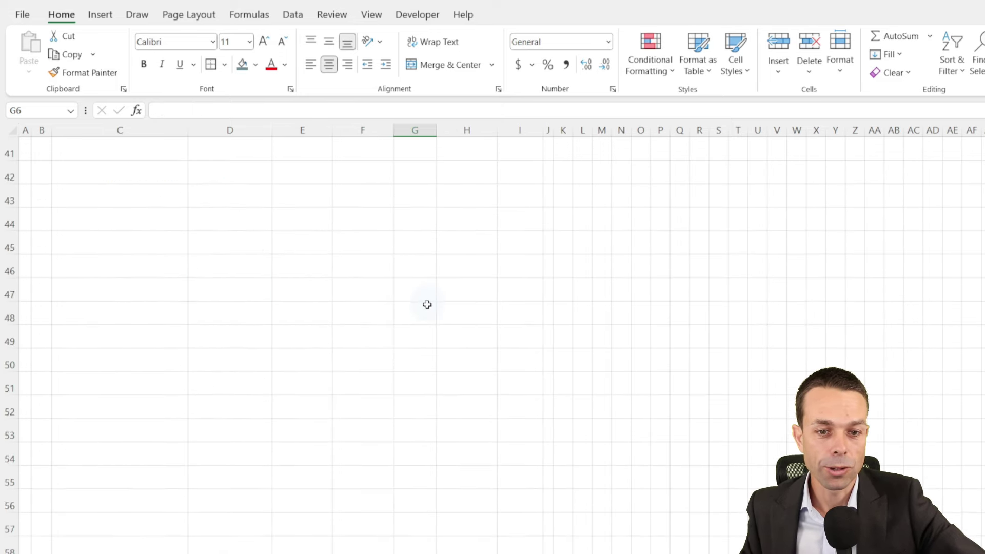
scroll(426, 318, down, 7)
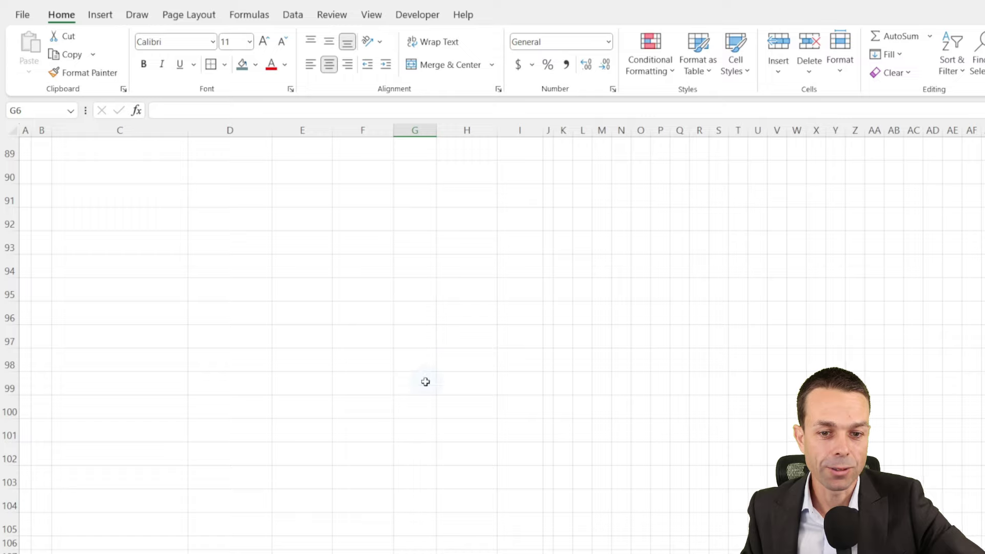
scroll(423, 328, up, 1)
shift+click(423, 331)
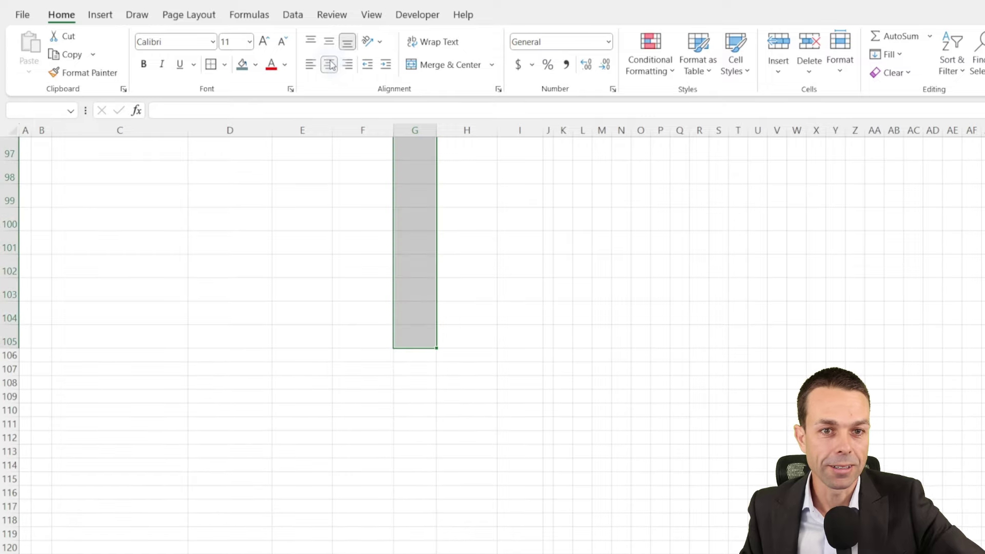
- Fill the Days cells with custom slate colour #6B8A96 (RGB 107/138/150)
click(242, 64)
scroll(351, 216, up, 20)
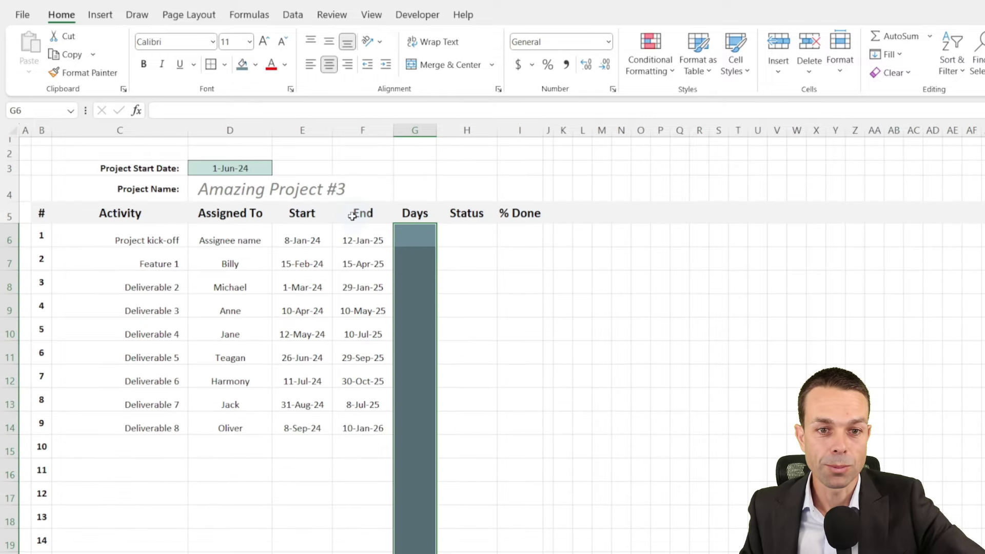
click(255, 65)
click(274, 280)
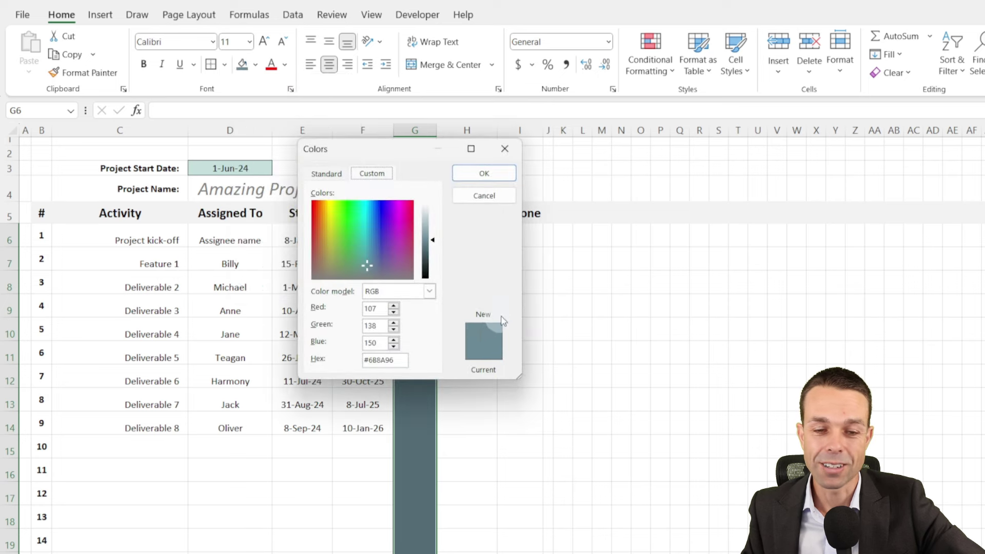
double_click(379, 360)
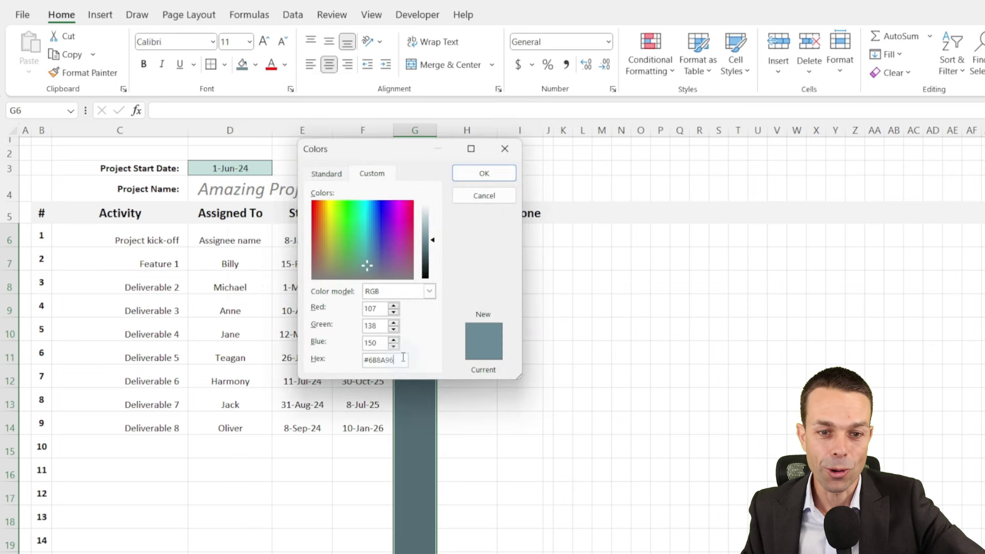
click(469, 173)
- Set the Days cells' font colour to White
click(285, 64)
click(272, 125)
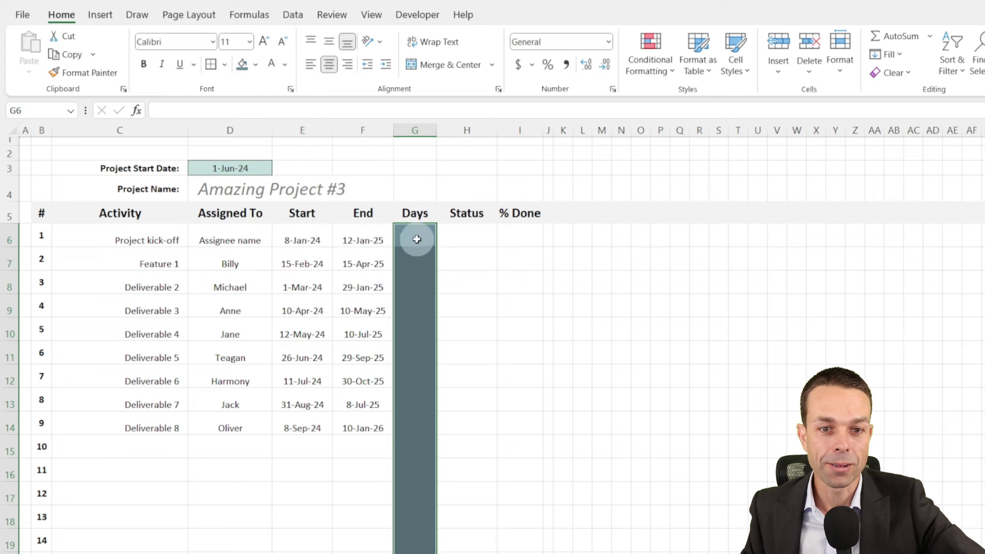
click(415, 237)
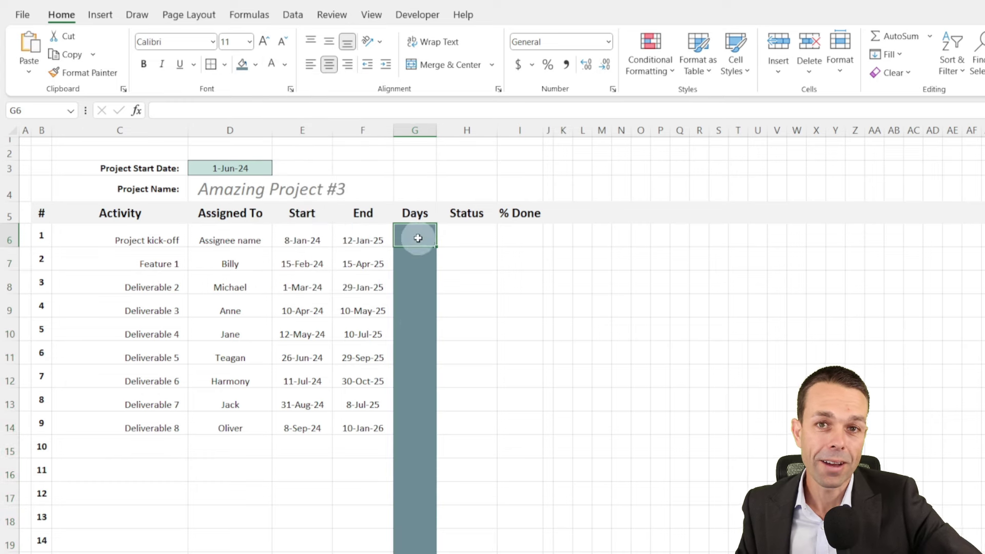
- Put =IF(F6="","",NETWORKDAYS(E6,F6)) in G6's formula bar, discarding a trial DAYS edit
click(335, 113)
text(=IF(F6="","",NETWORKDAYS(E6,F6)))
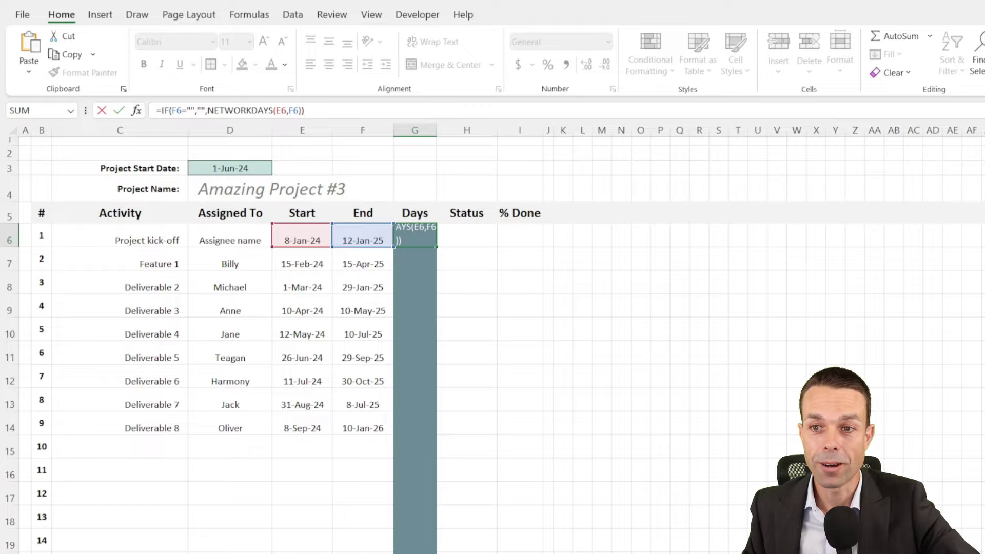
key(ctrl+shift+u)
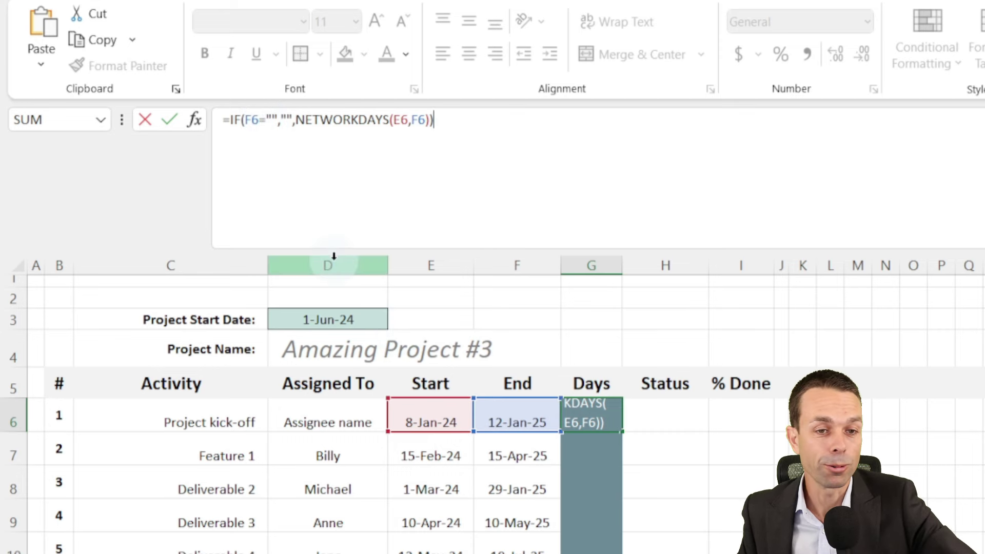
click(298, 120)
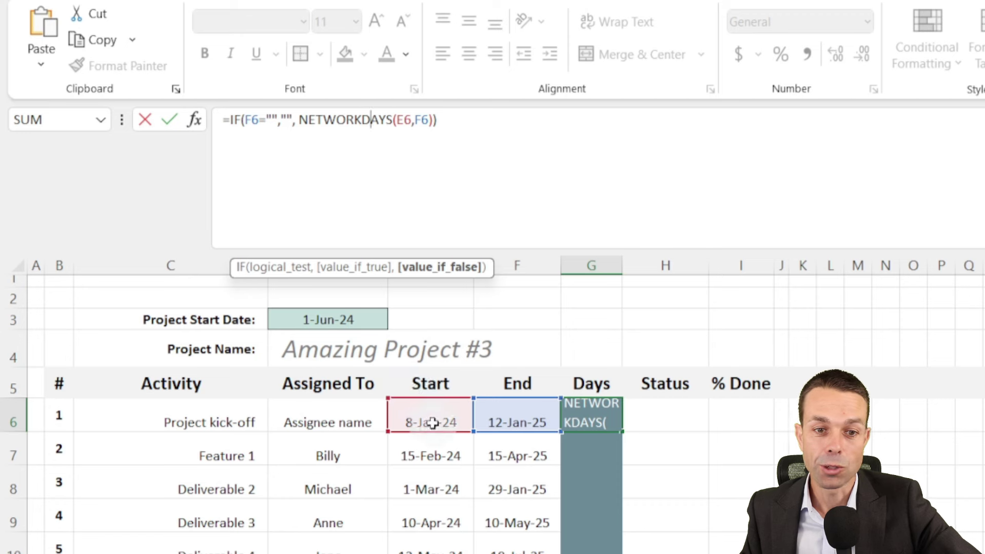
drag(361, 119, 296, 121)
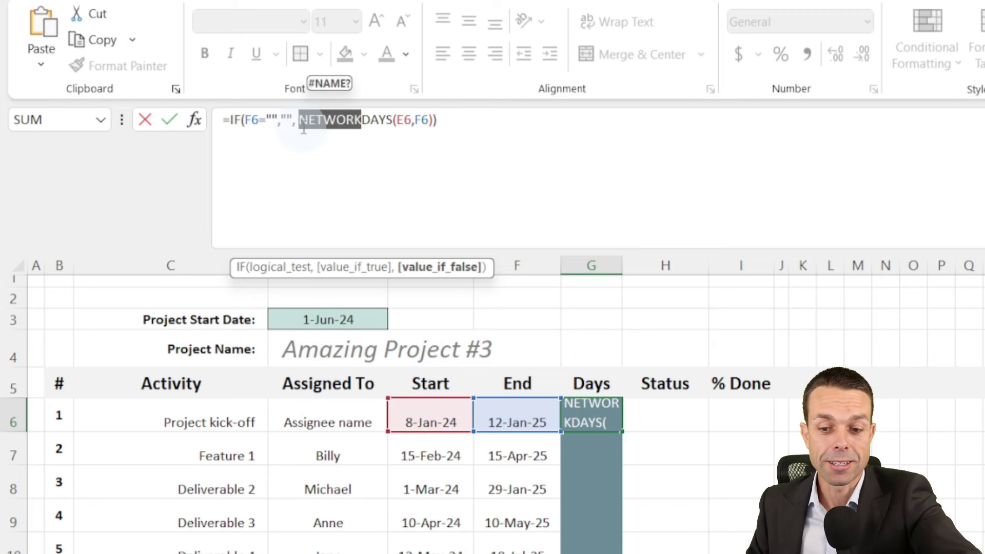
key(BackSpace)
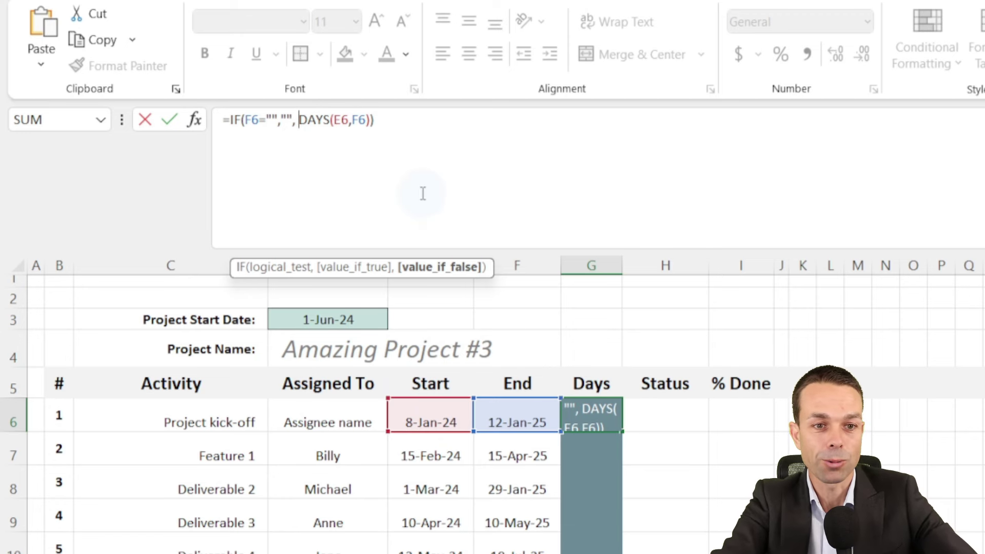
key(Escape)
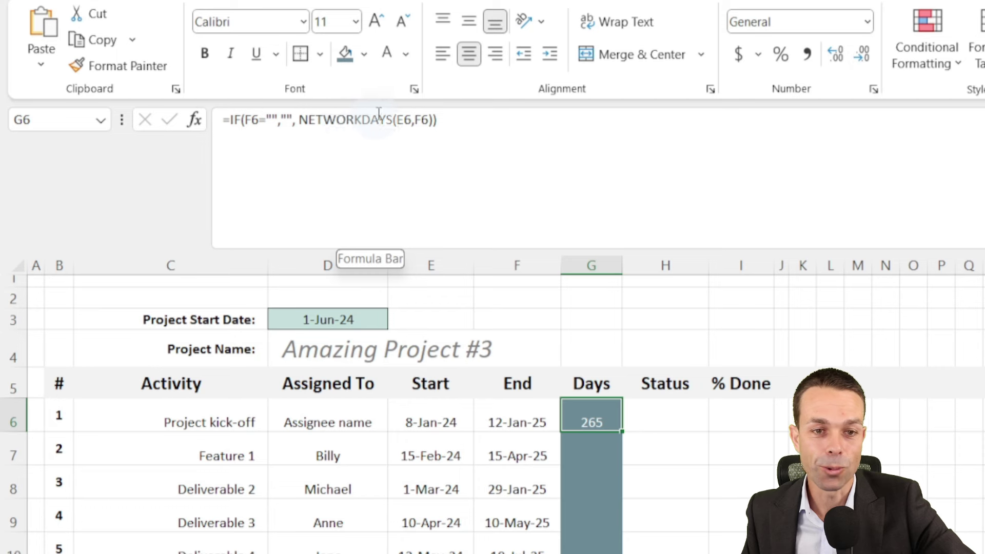
- Enter the G6 formula and paste it as Formulas down G6:G105
key(Return)
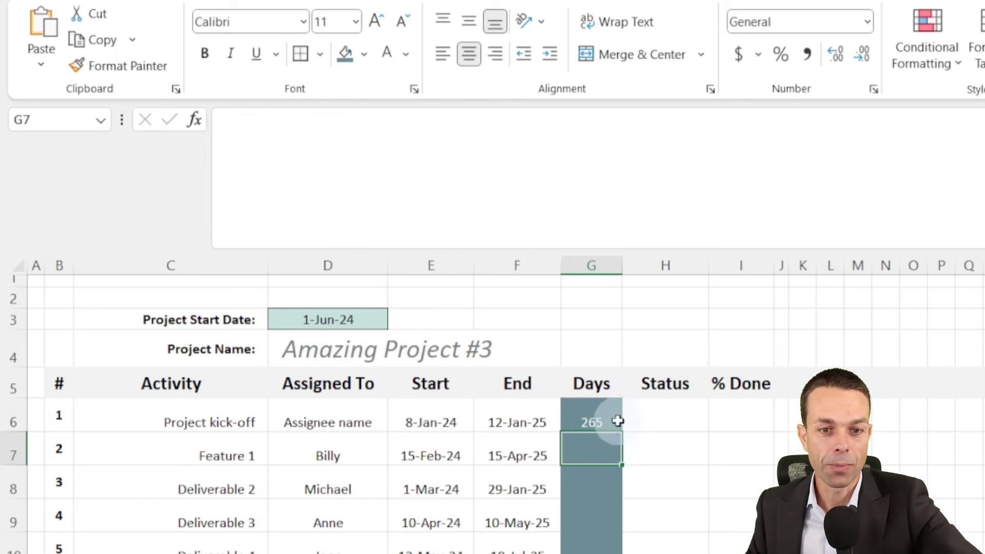
click(618, 420)
key(ctrl+shift+u)
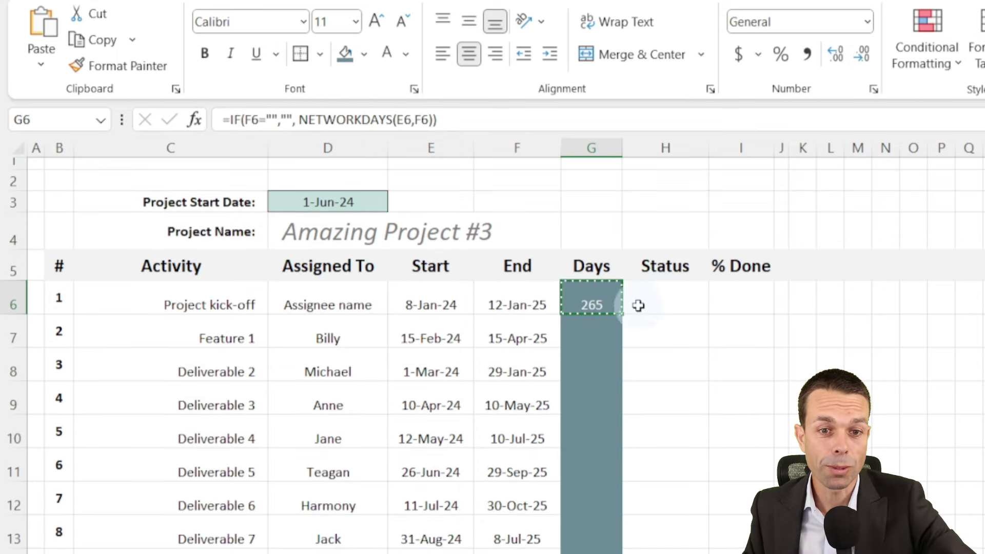
scroll(599, 360, down, 3)
scroll(599, 360, down, 20)
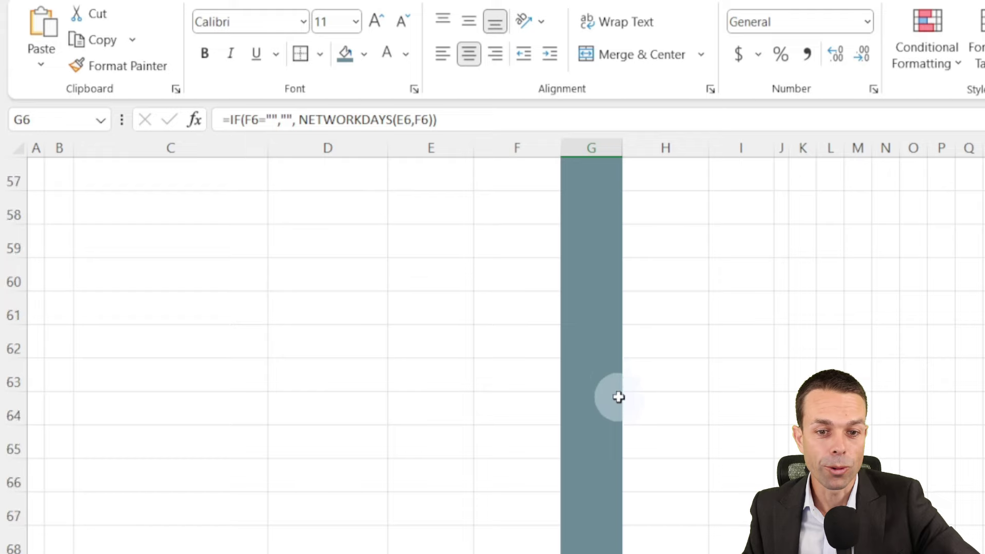
drag(619, 405, 590, 436)
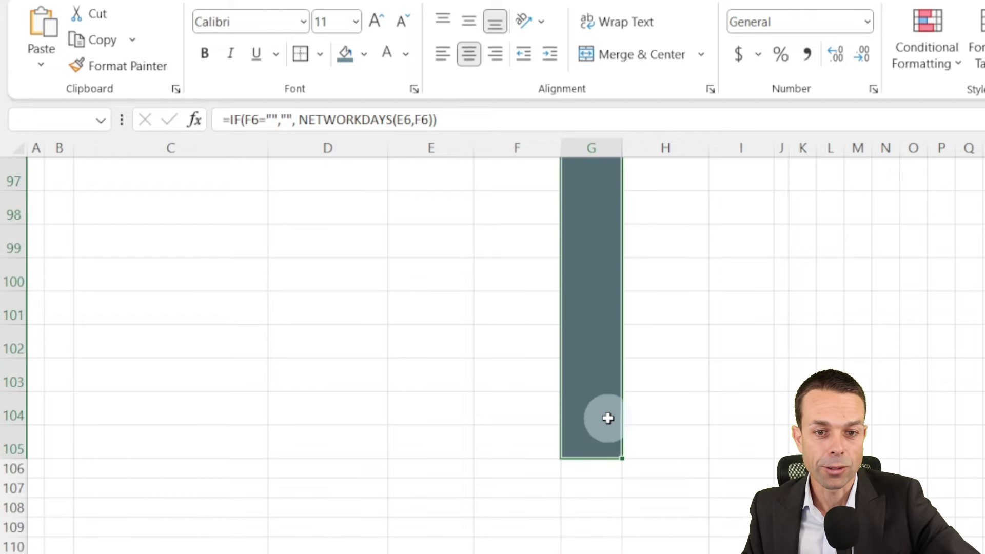
scroll(607, 418, up, 20)
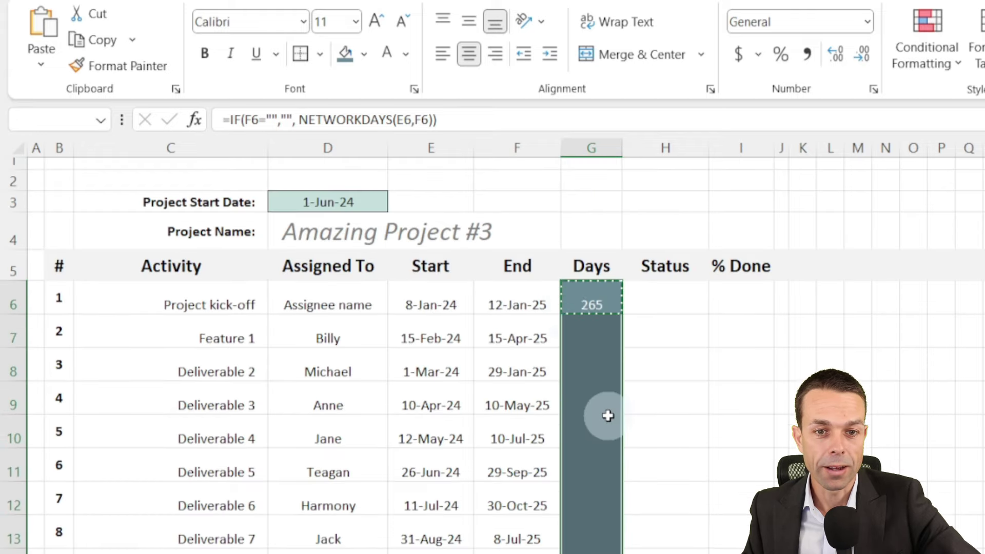
right_click(591, 307)
click(707, 299)
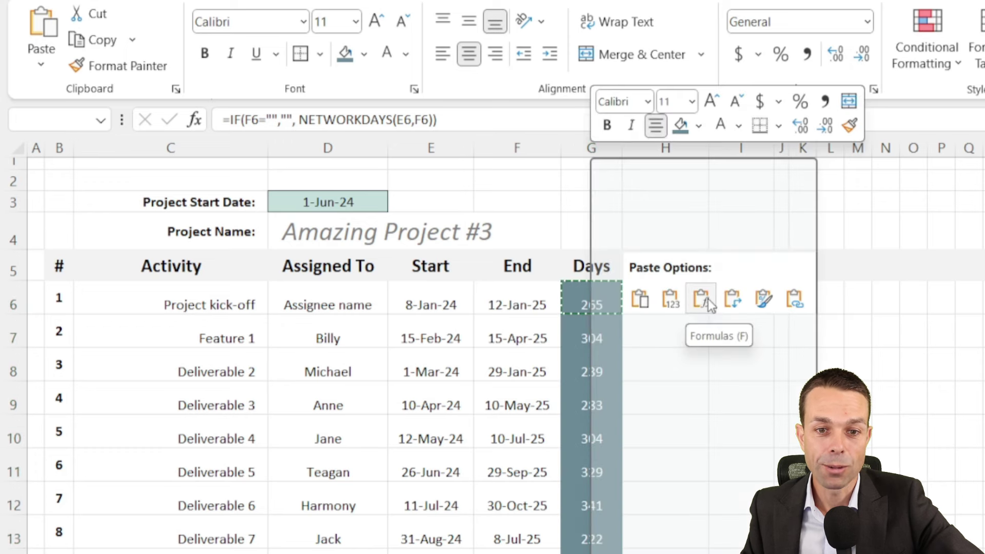
click(702, 300)
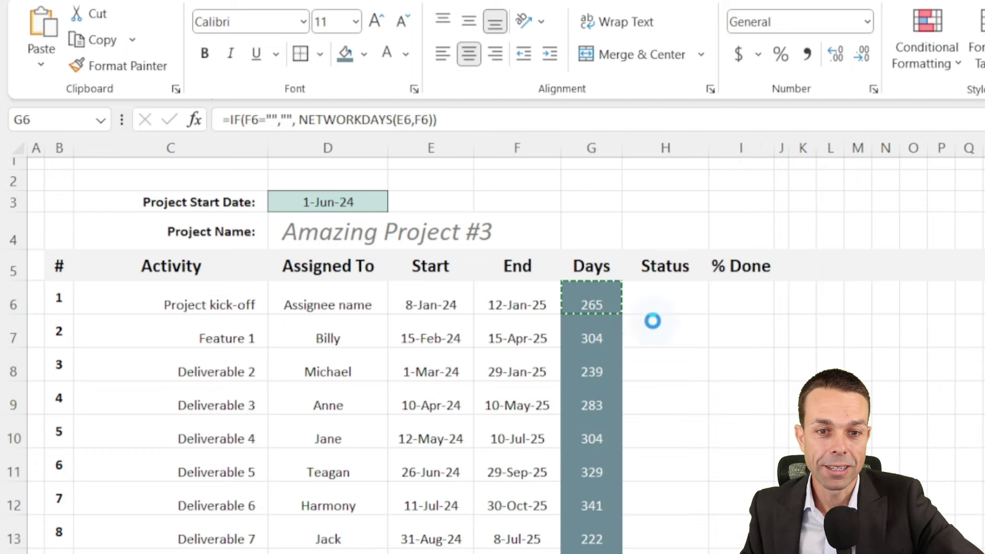
- Middle-align the Days values, keeping their font size at 11
click(639, 311)
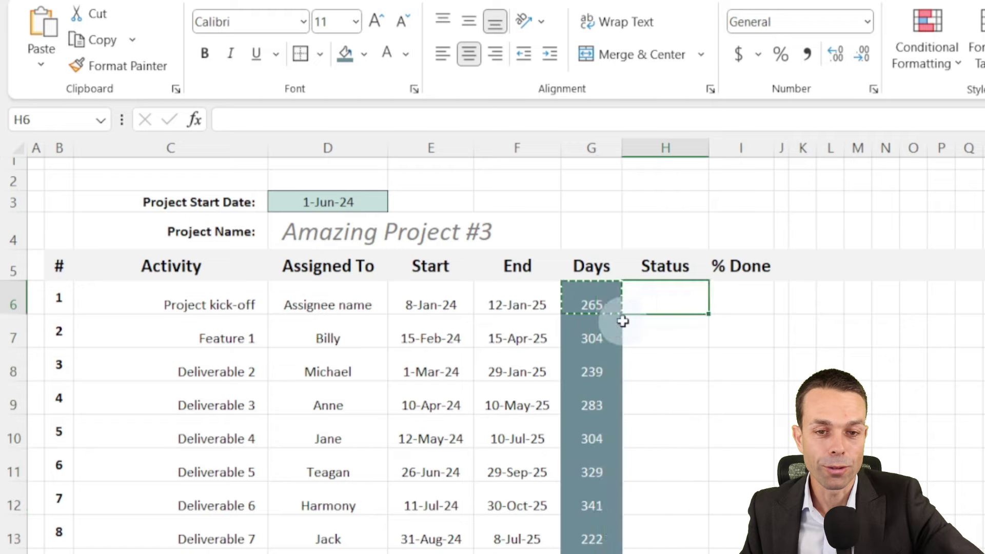
click(595, 302)
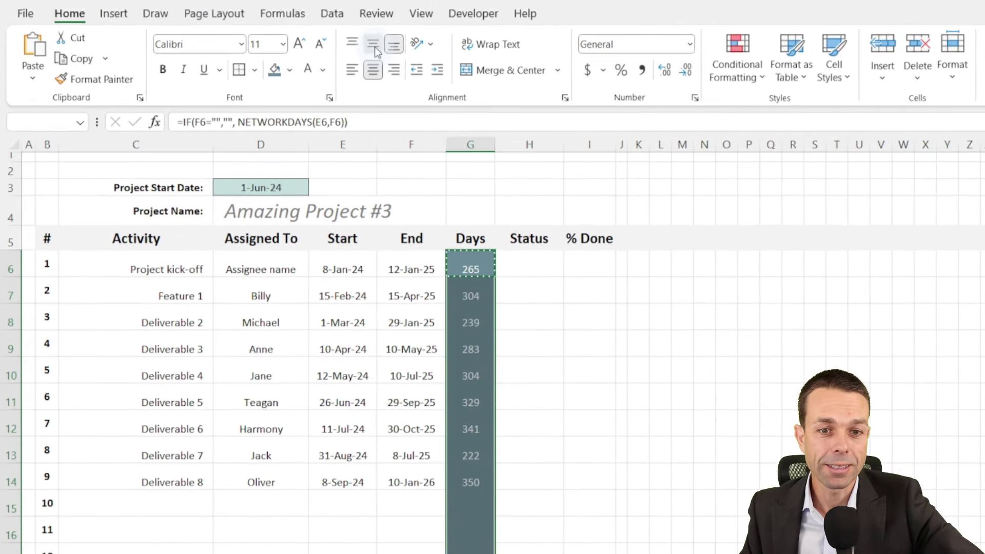
click(374, 48)
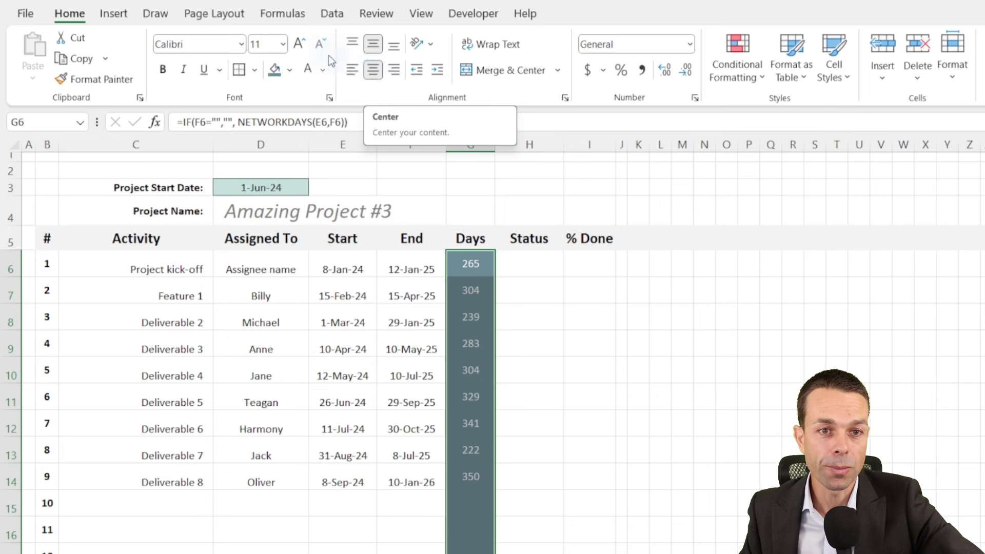
click(297, 47)
click(320, 44)
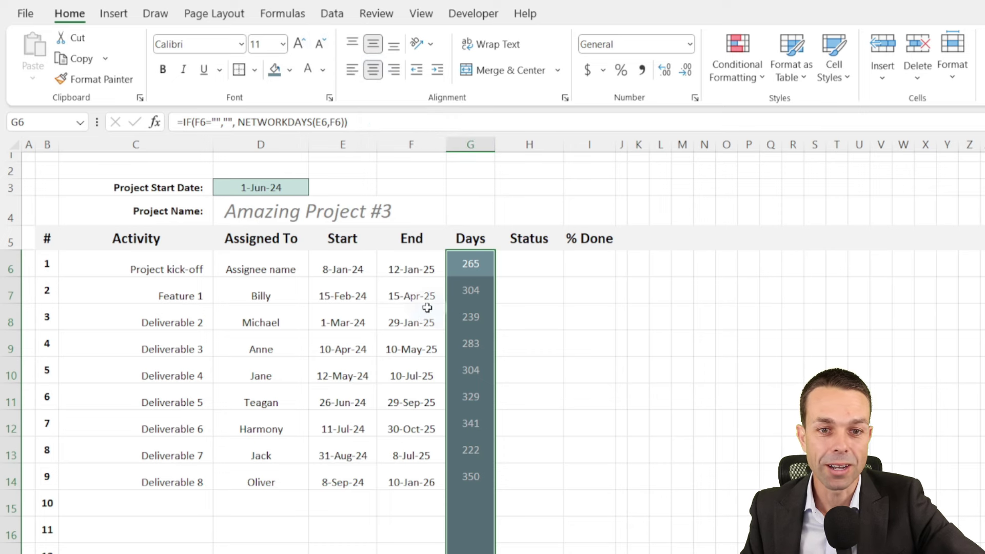
click(552, 270)
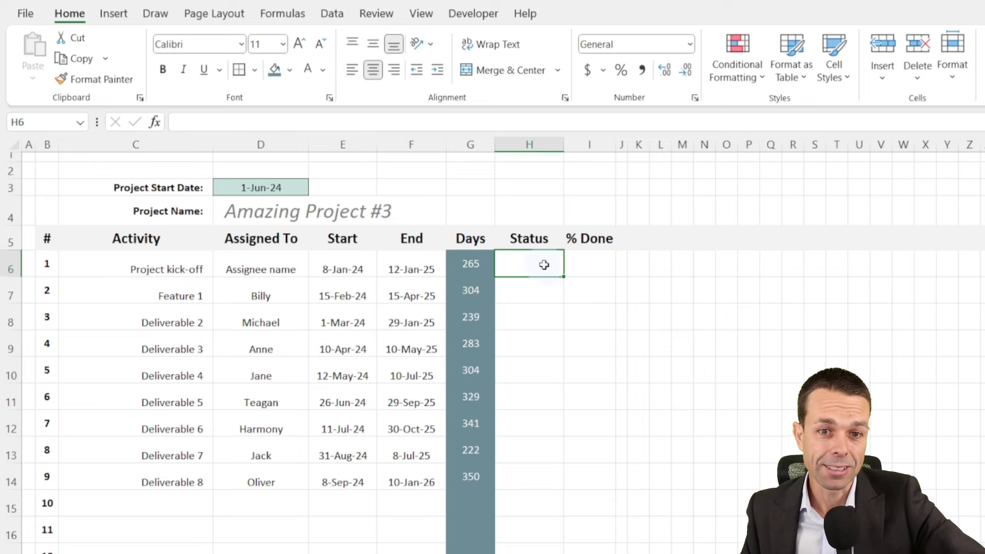
key(ctrl+shift+Down)
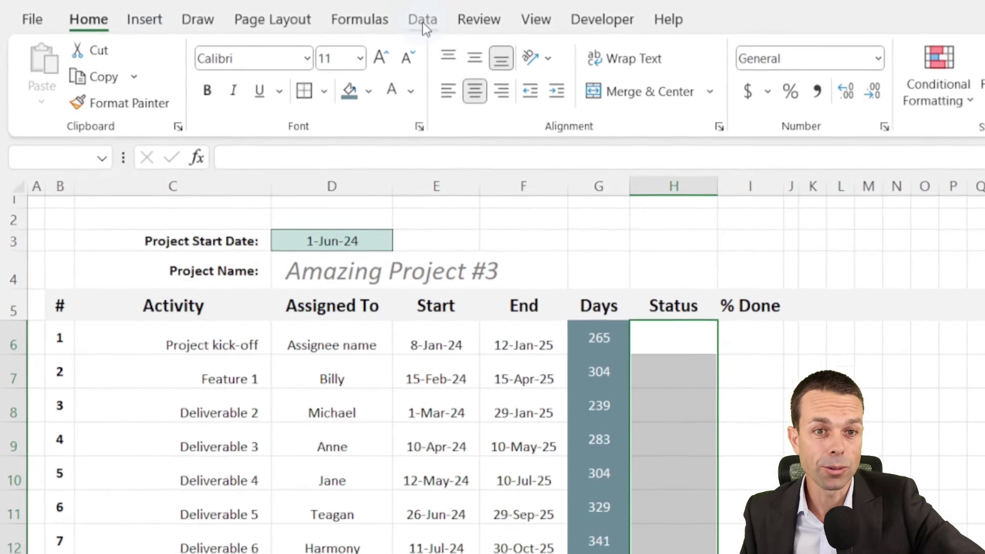
- Open Data Validation for the Status cells and set Allow to List
click(384, 17)
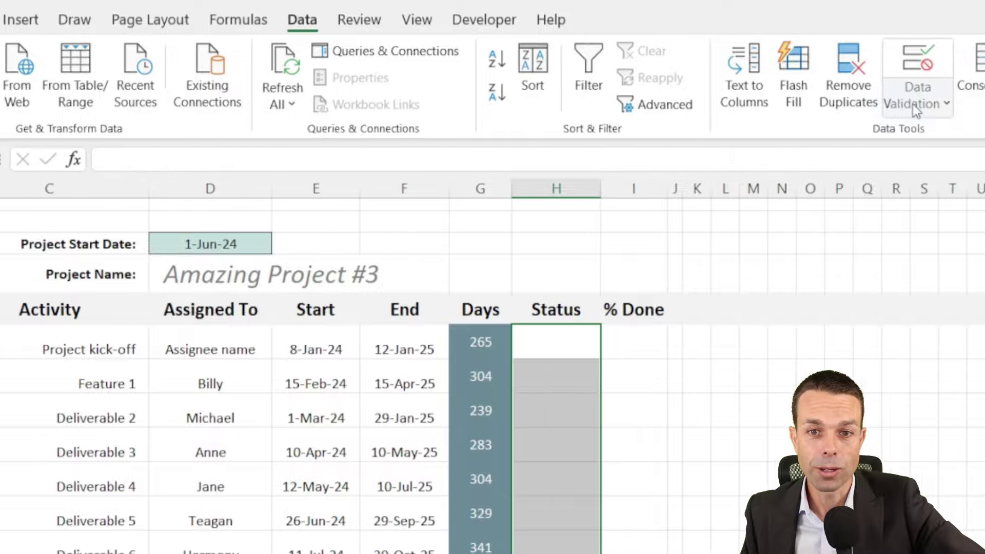
click(738, 102)
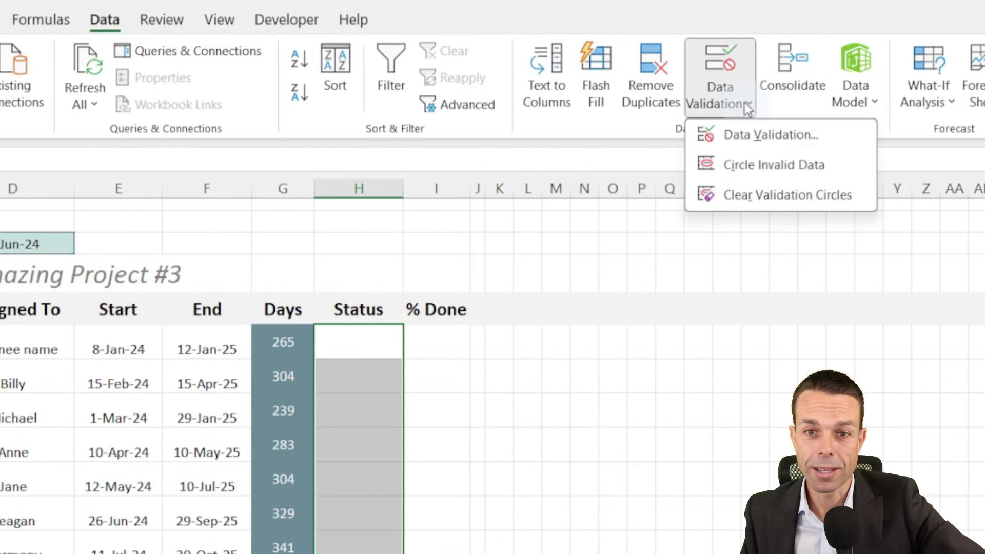
click(751, 134)
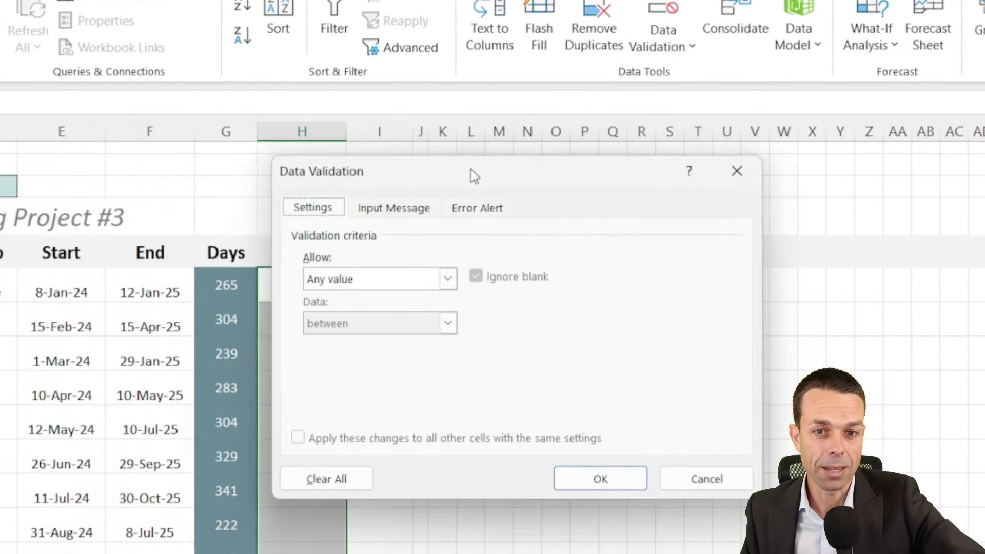
drag(473, 176, 638, 293)
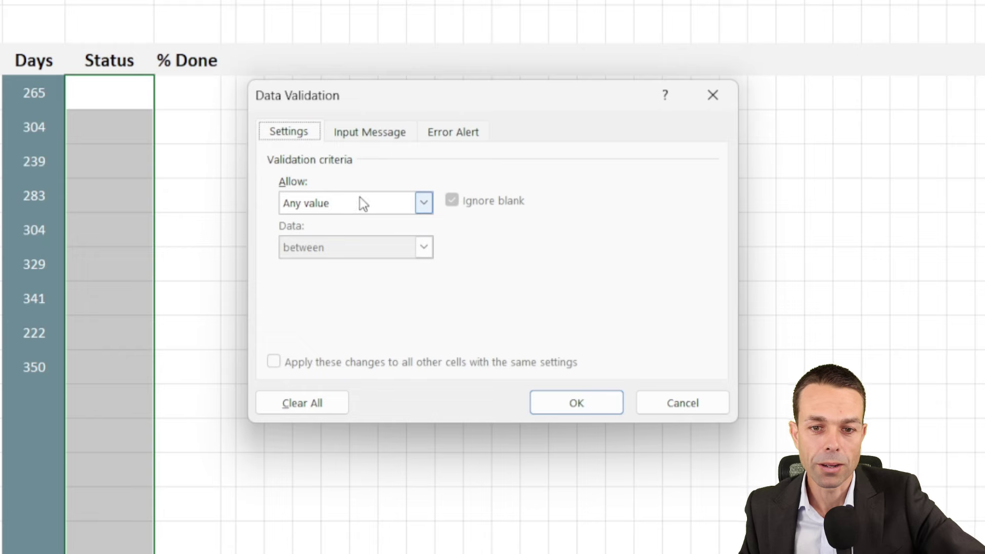
click(403, 210)
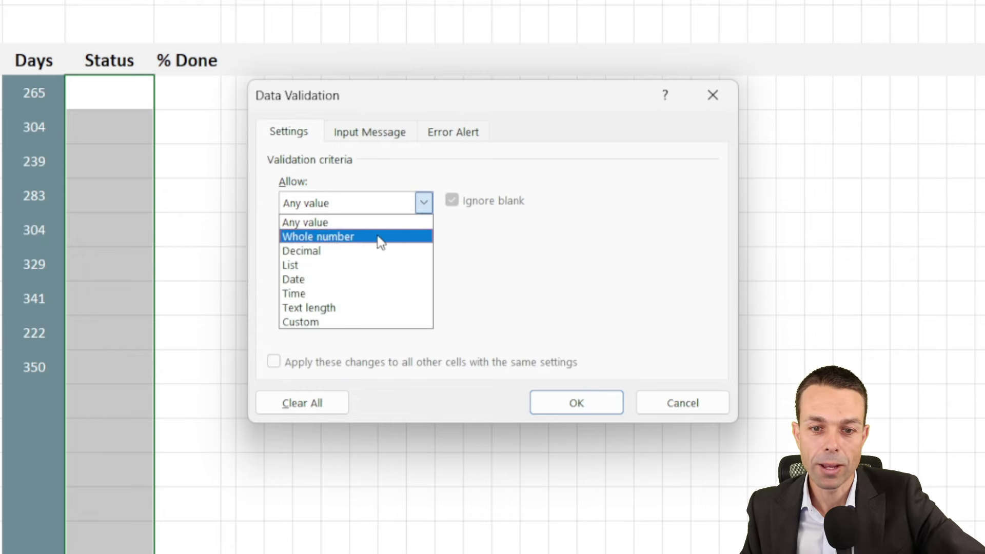
click(350, 264)
click(352, 292)
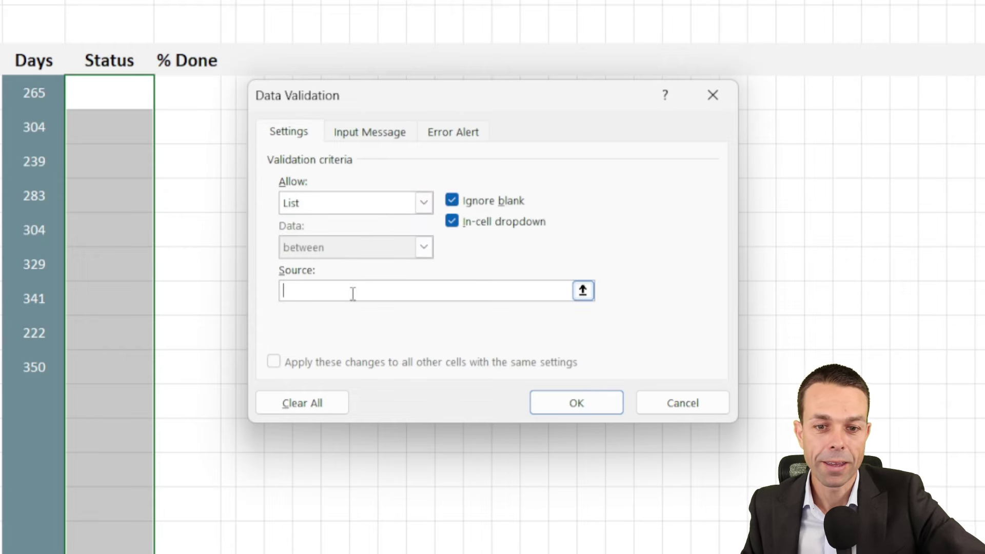
drag(373, 100, 370, 108)
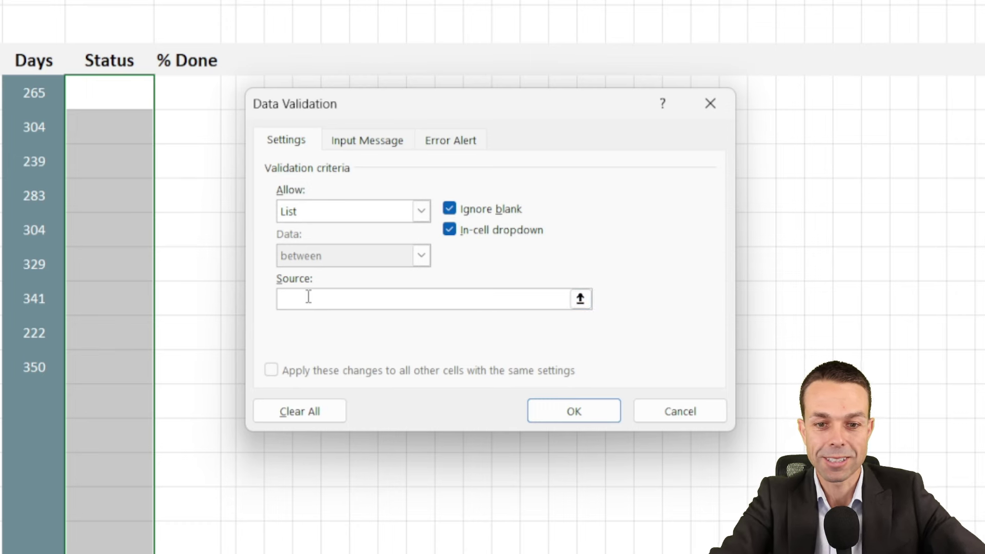
- Enter 'Not Started, In Progress, Blocked, Complete' as the list source and confirm
text(No)
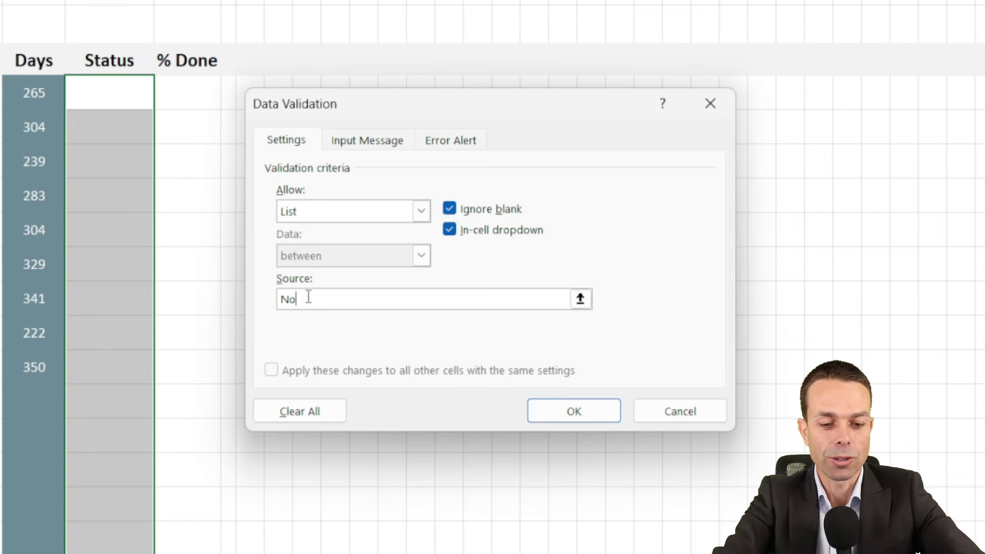
text(t Started, )
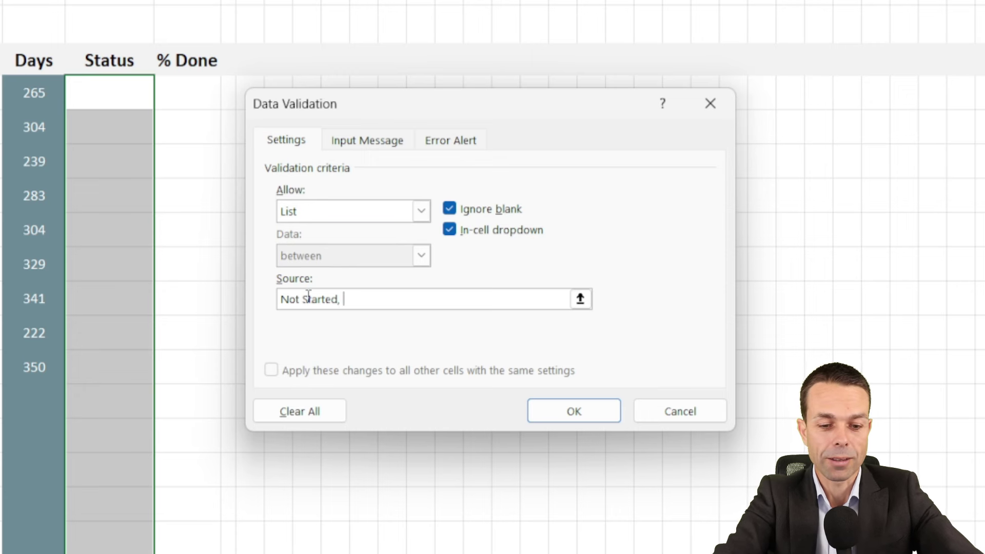
text(In Porgress)
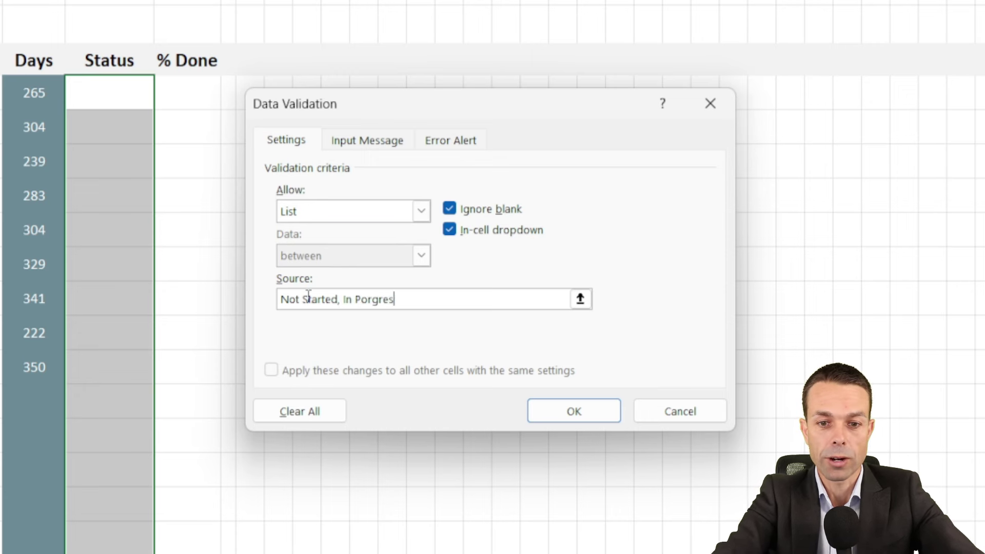
key(BackSpace)
key(BackSpace)
key(BackSpace)
text(rogress, Blocked)
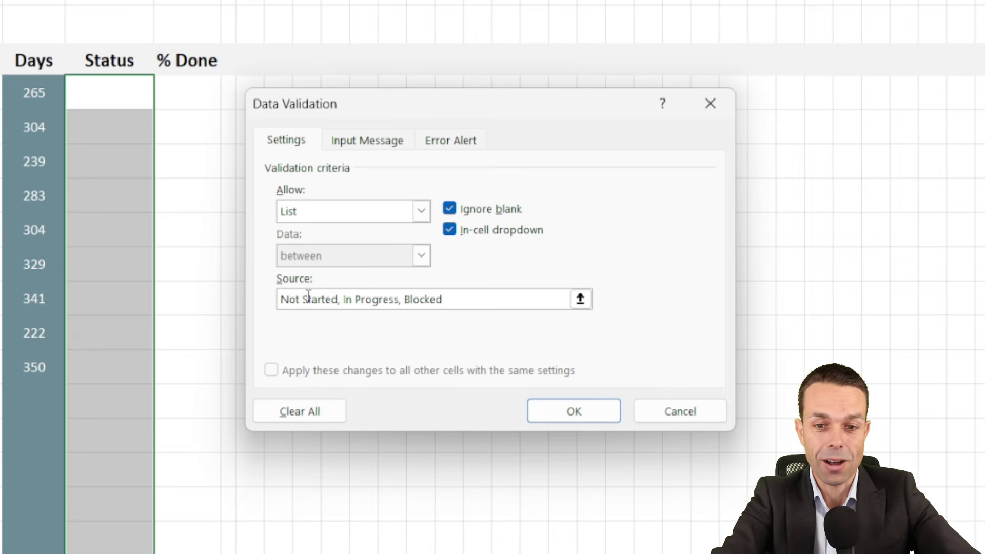
text(, Complete)
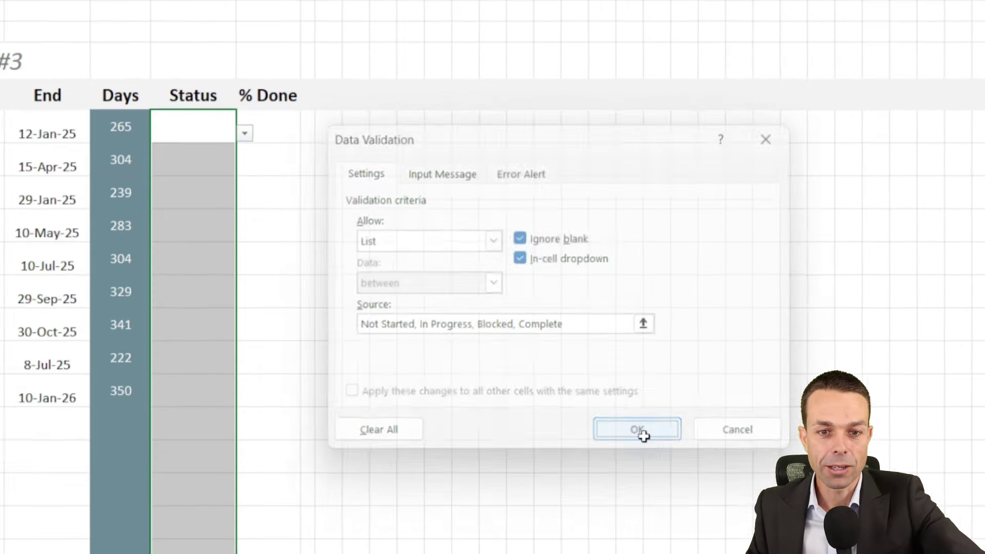
click(574, 411)
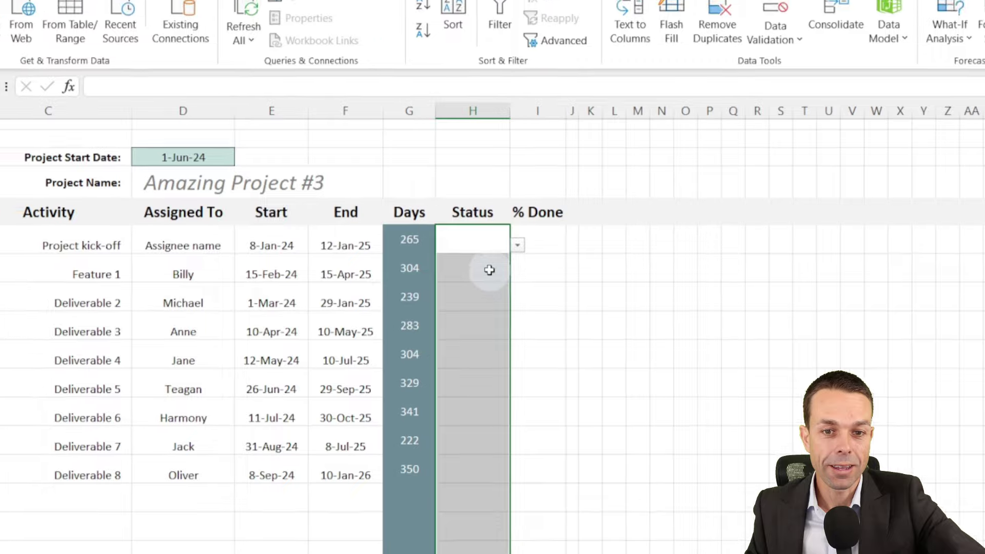
click(489, 270)
click(516, 273)
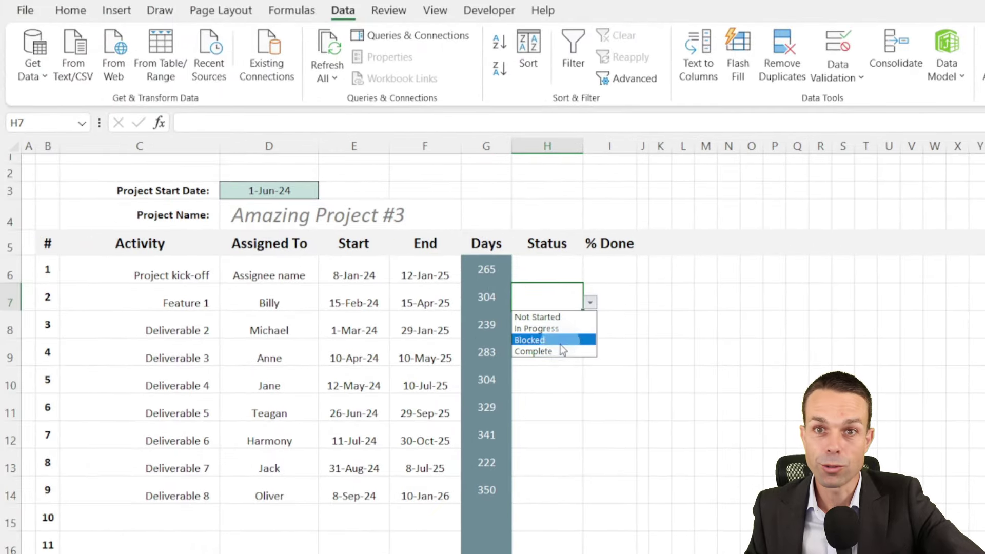
- Set Feature 1 to In Progress and paste sample statuses into H6:H14
click(556, 334)
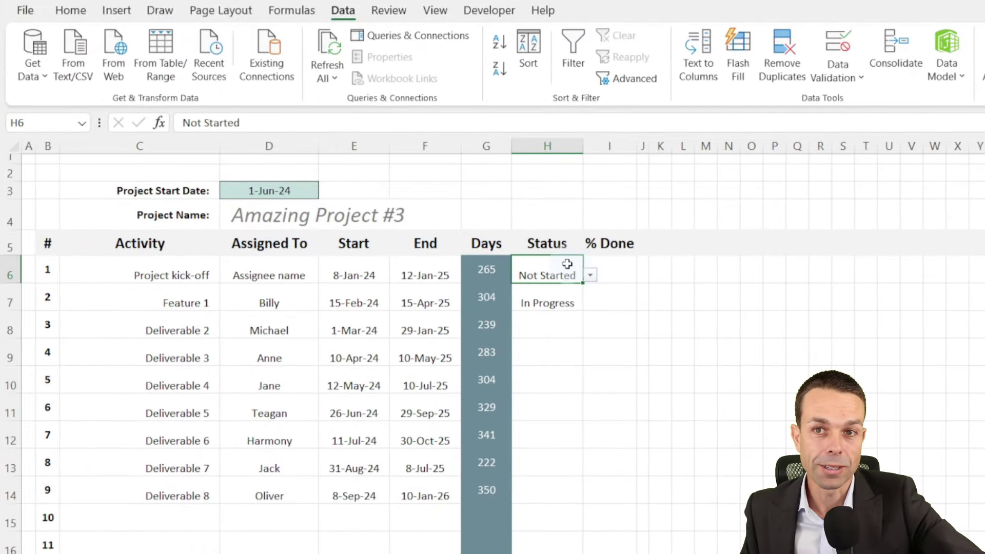
right_click(547, 271)
click(616, 245)
click(563, 384)
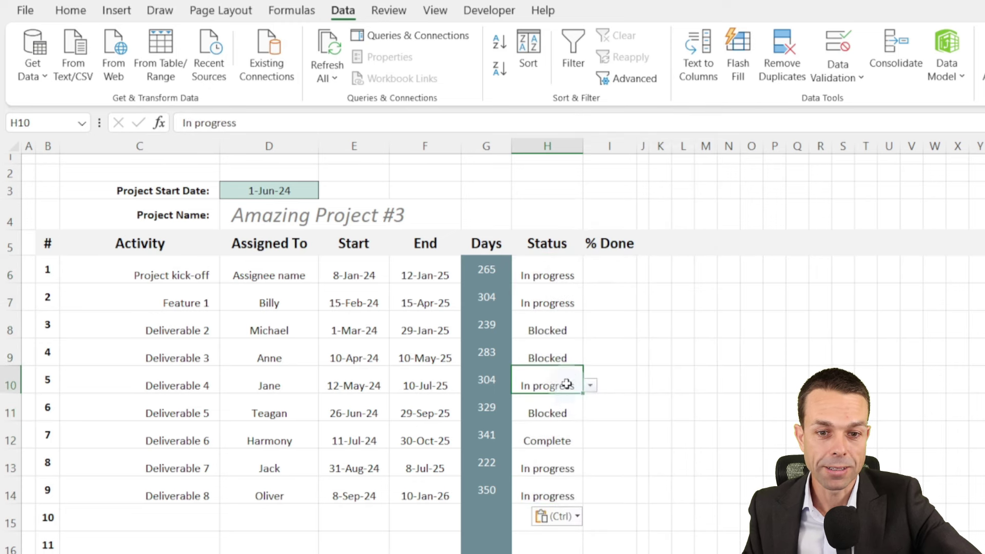
click(557, 264)
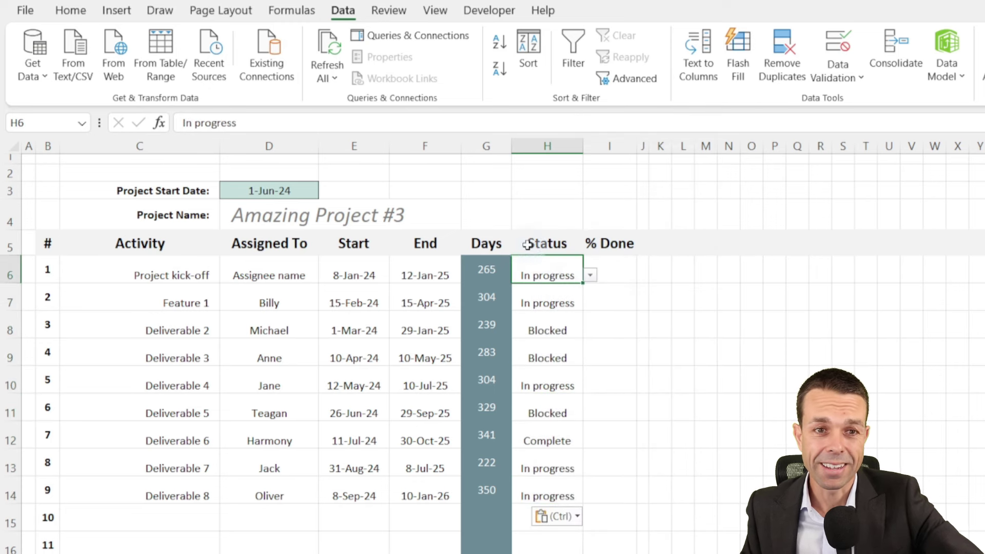
- Vertically centre the status text in H6:H14
shift+click(556, 496)
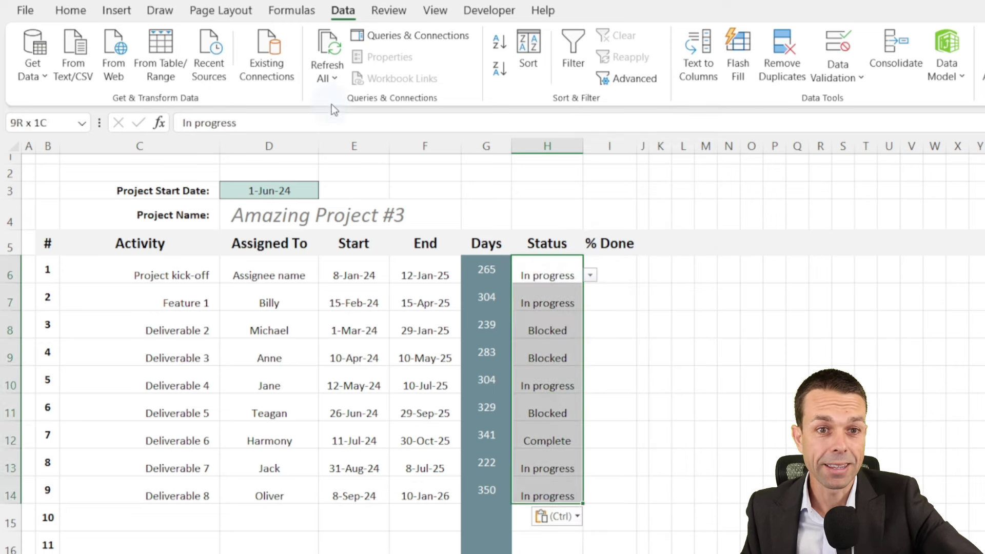
click(87, 12)
click(380, 44)
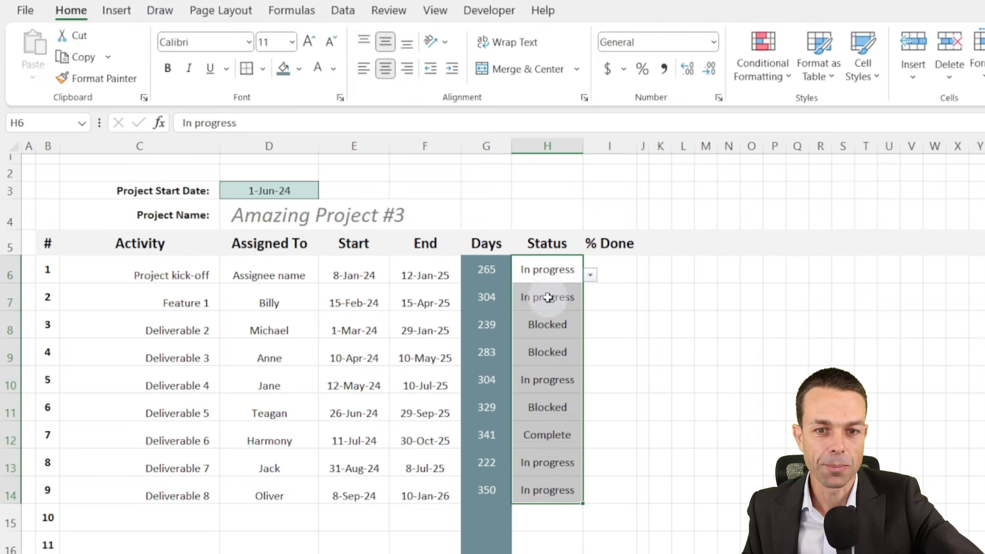
key(ctrl+shift+Down)
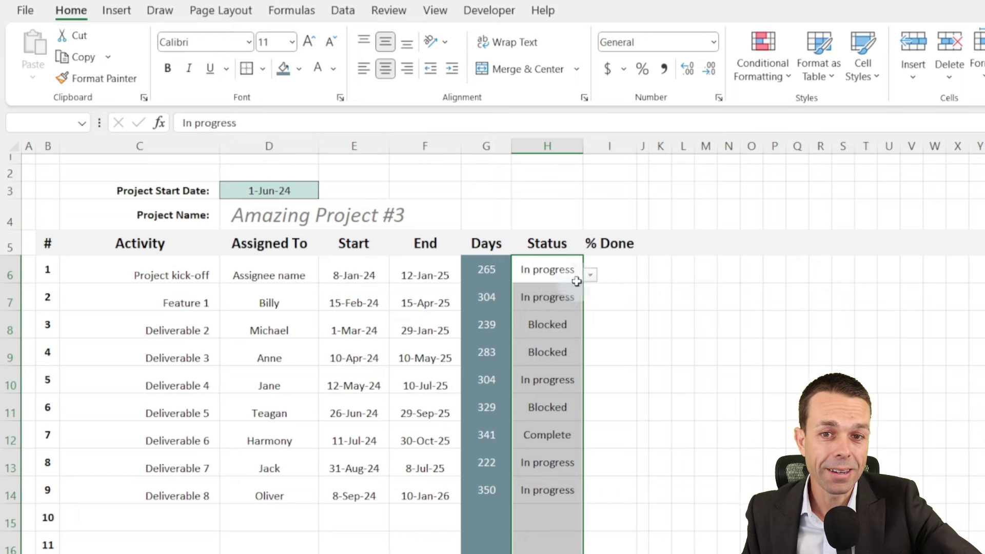
- Create a new rule formatting cells that contain the specific text 'Blocked'
click(778, 78)
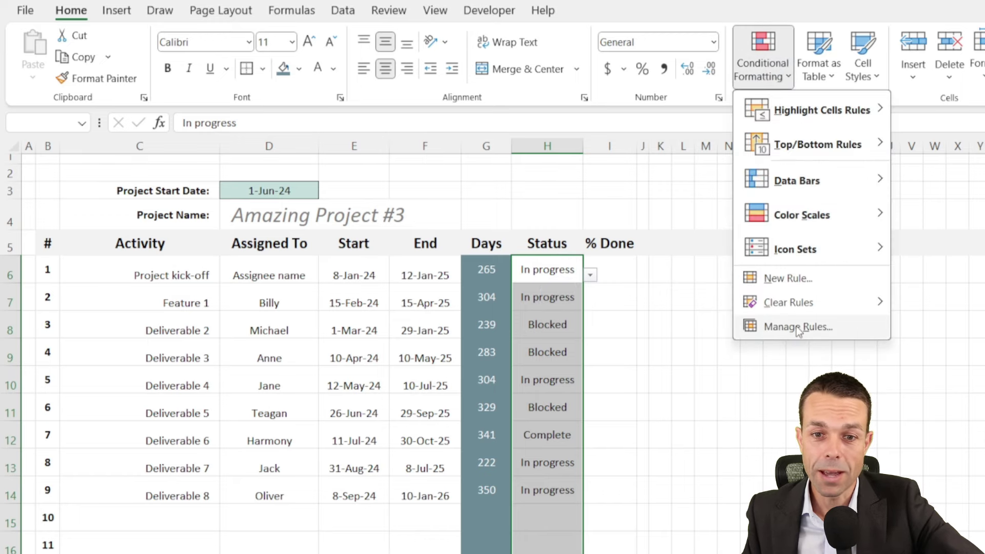
click(796, 332)
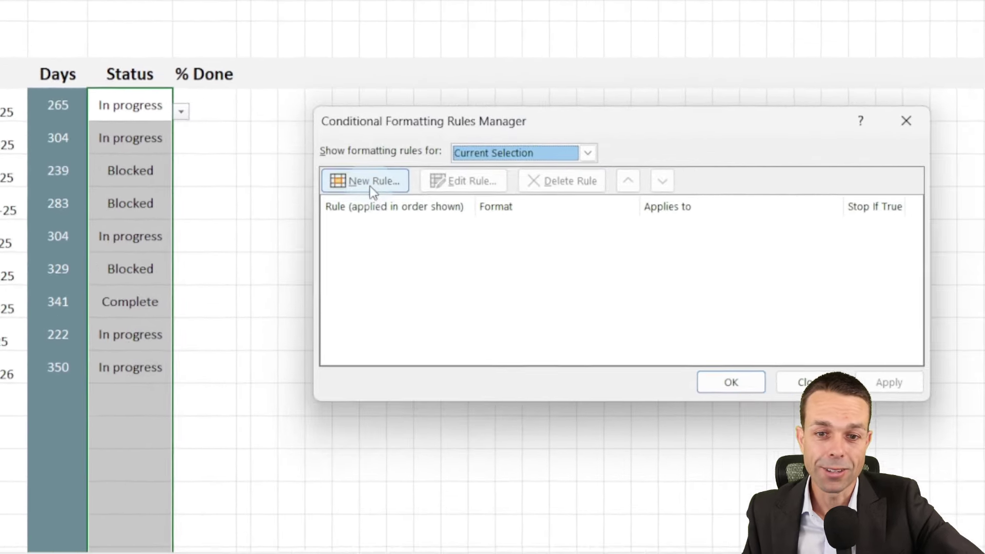
click(435, 263)
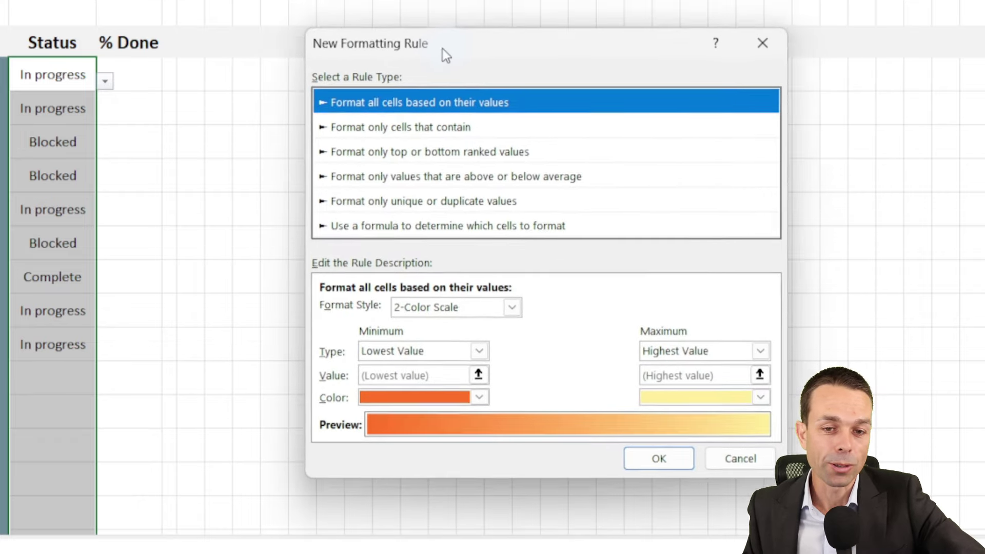
drag(442, 48, 409, 57)
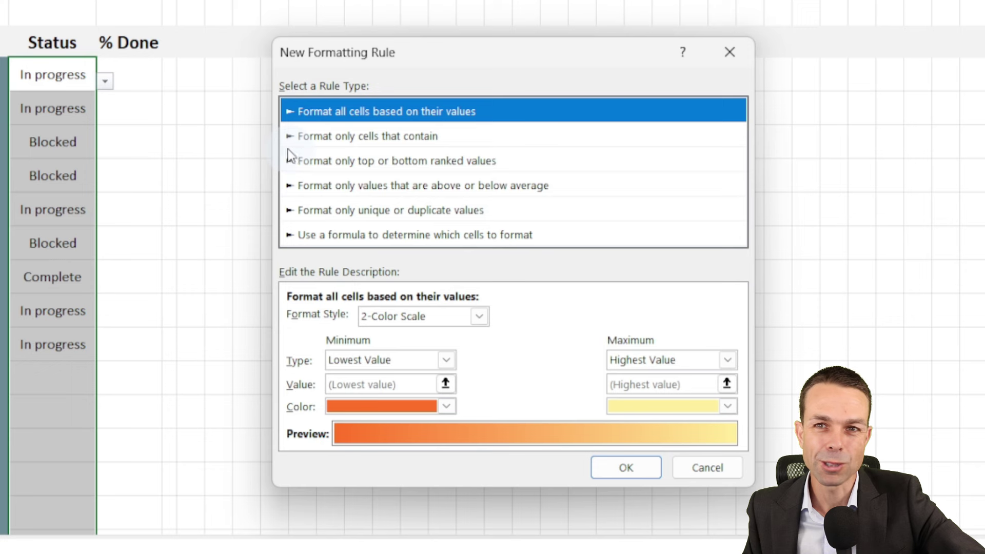
click(331, 106)
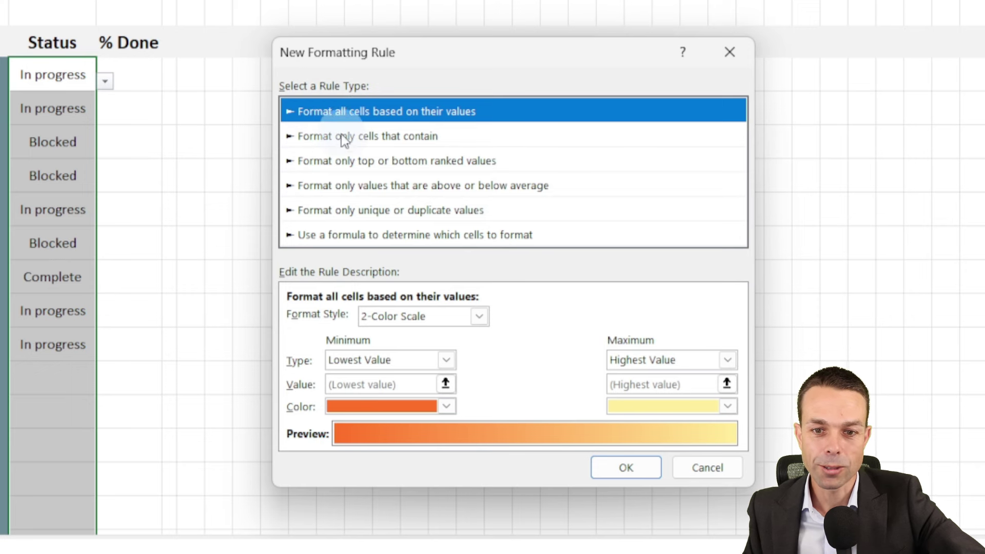
click(344, 138)
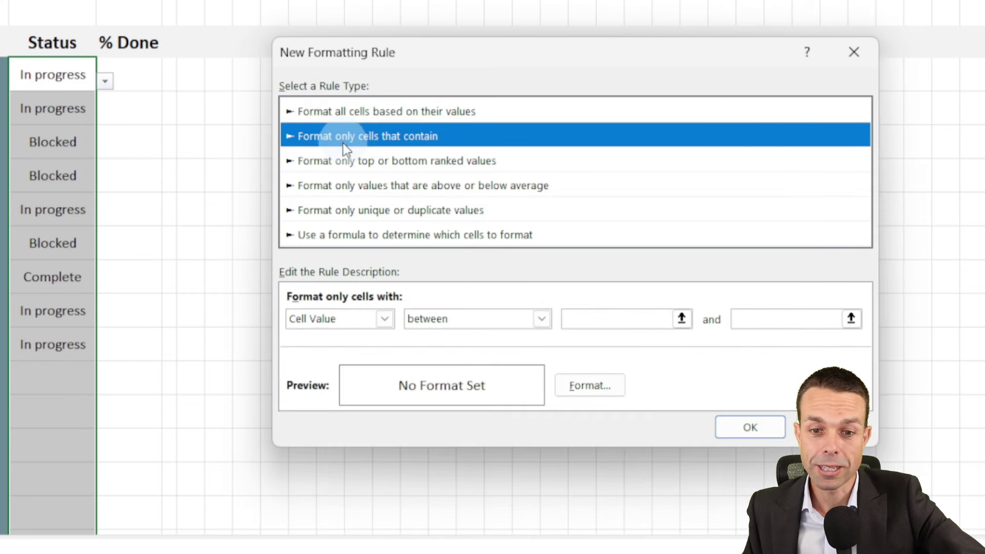
click(385, 320)
click(330, 352)
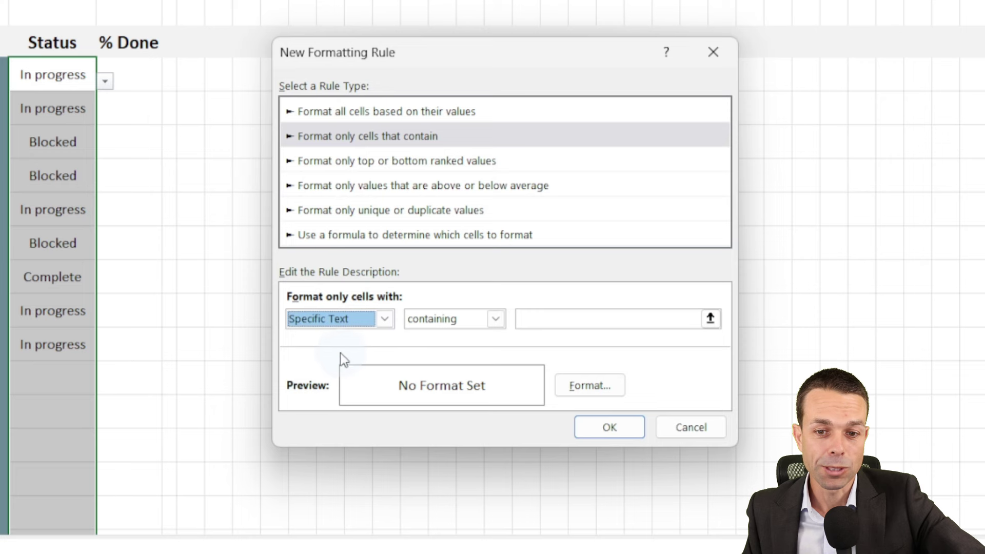
click(540, 320)
text(Blocked)
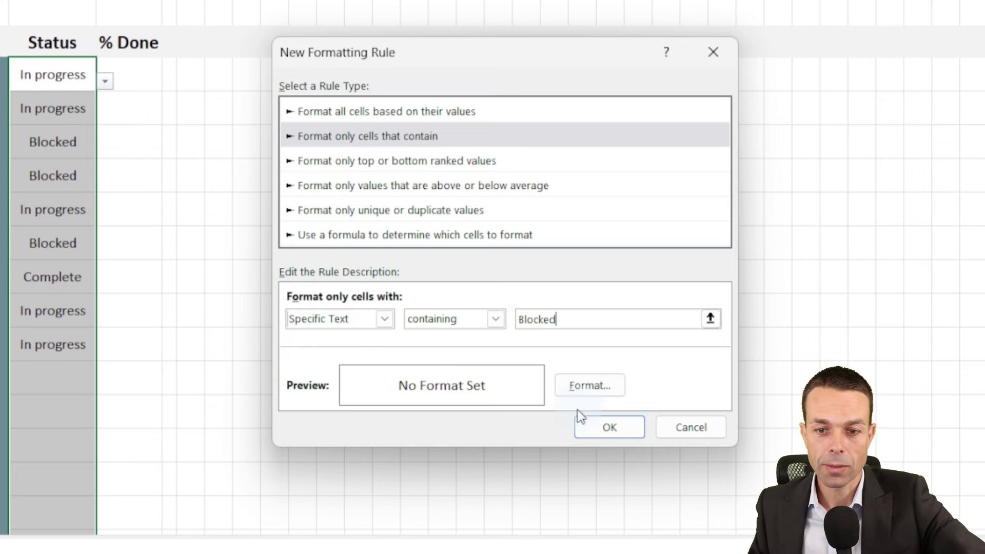
- Give the Blocked rule a pale peach fill and apply it to the Status cells
click(589, 385)
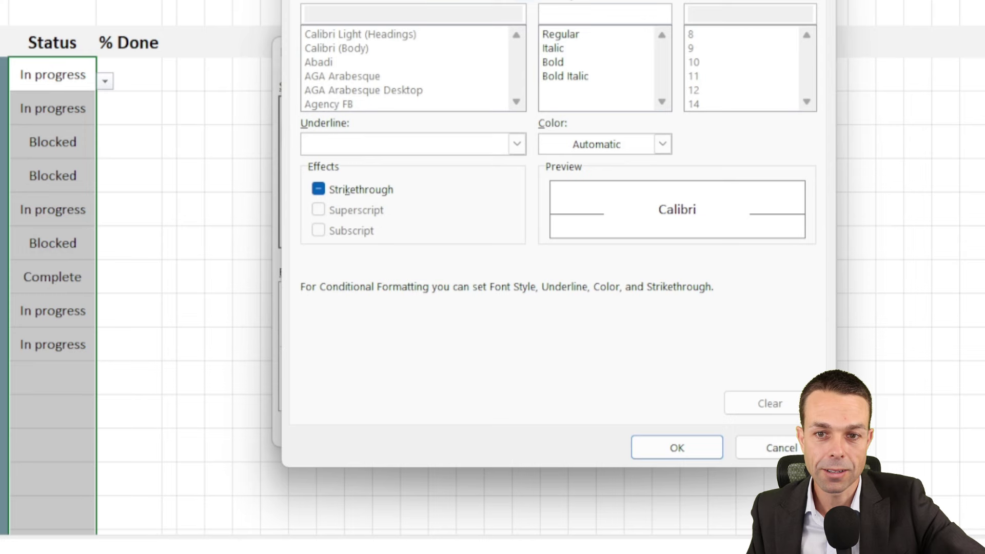
key(ctrl+Tab)
key(ctrl+Tab)
click(376, 131)
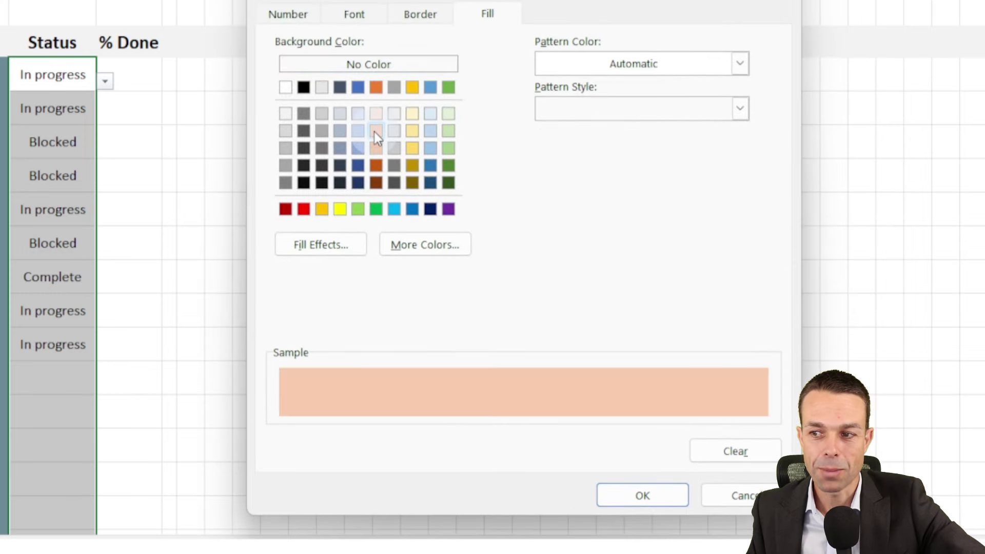
click(374, 114)
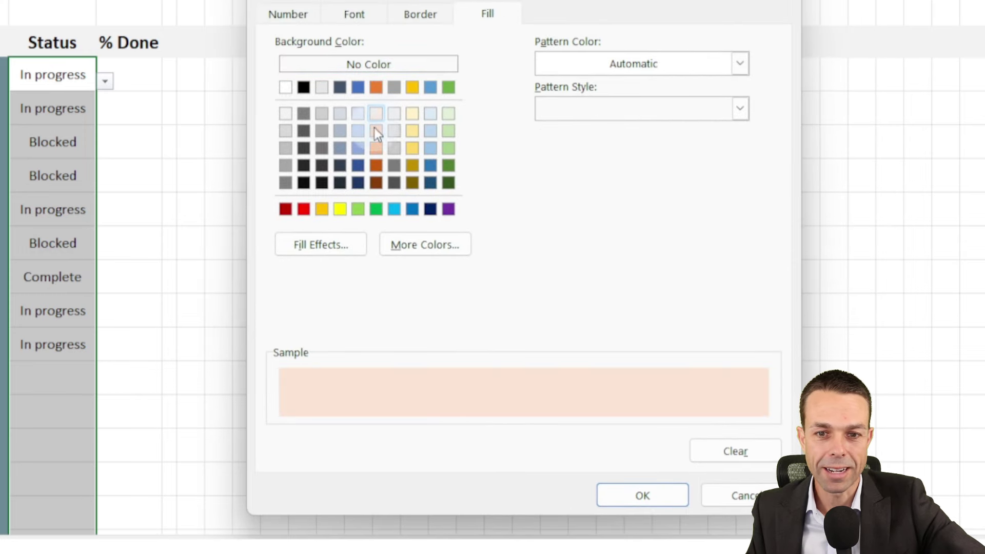
click(636, 501)
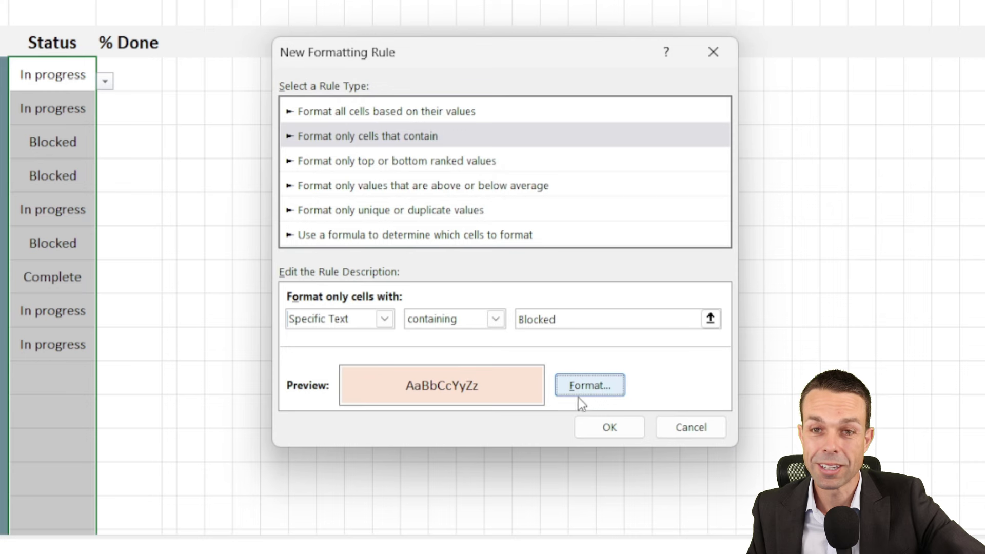
click(605, 426)
drag(597, 82, 542, 64)
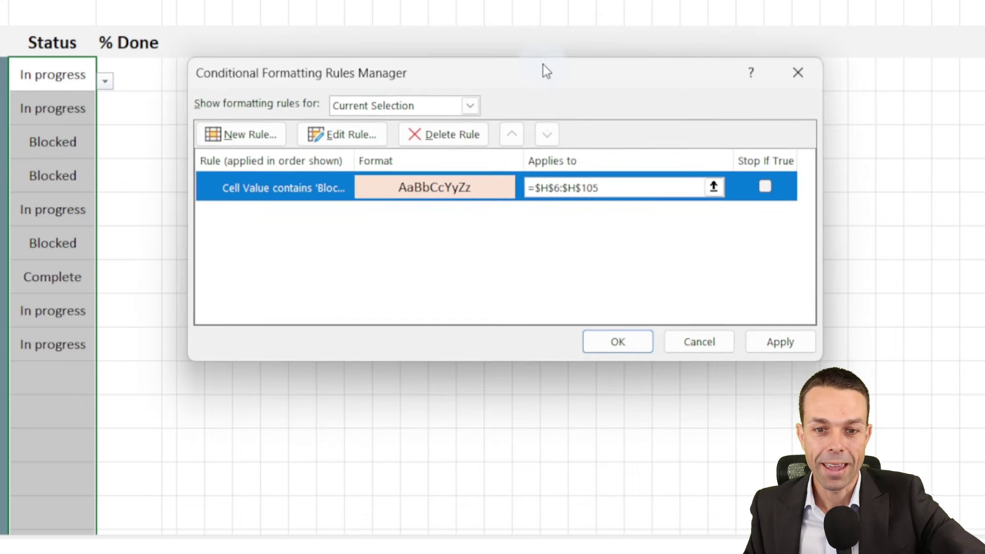
click(780, 340)
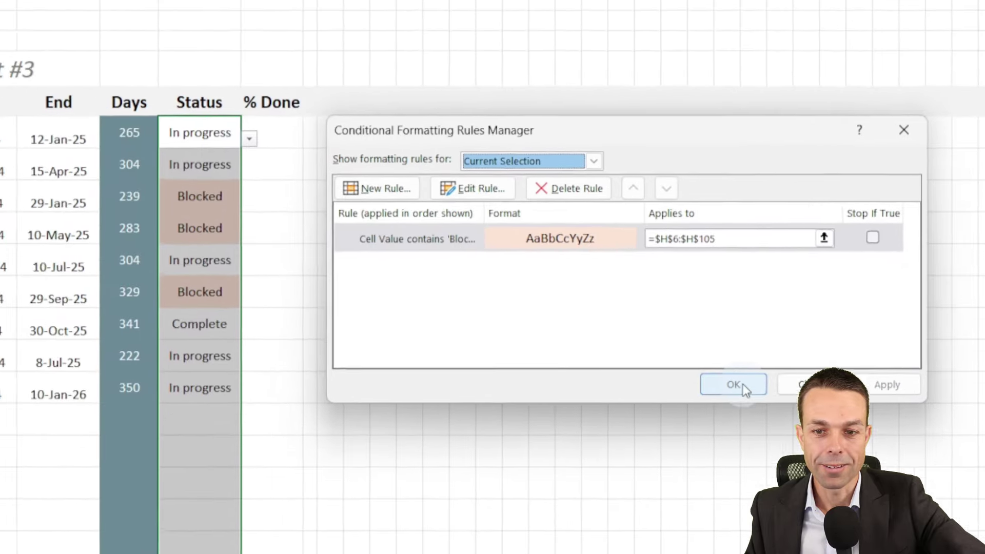
click(742, 384)
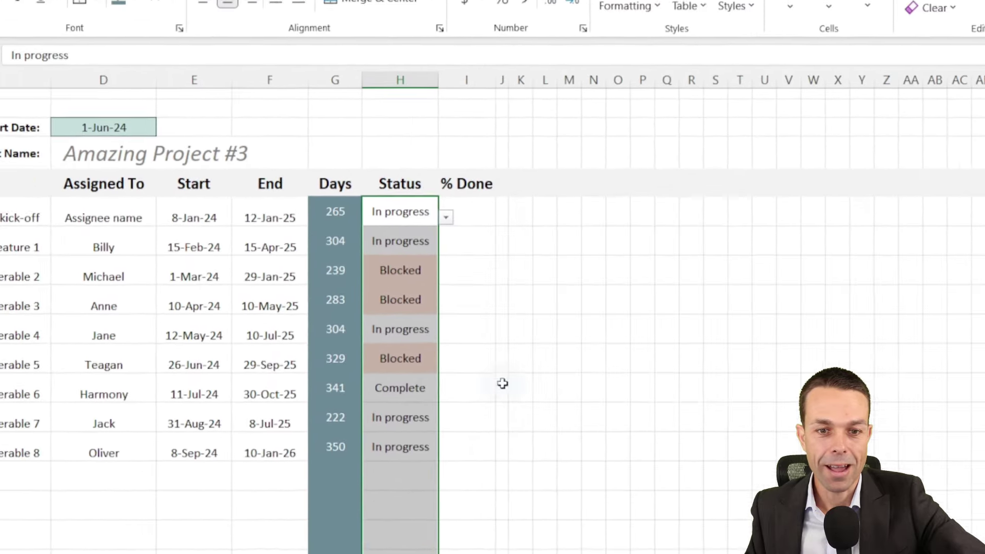
- Format the % Done cells I6:I105 as percentages
click(294, 259)
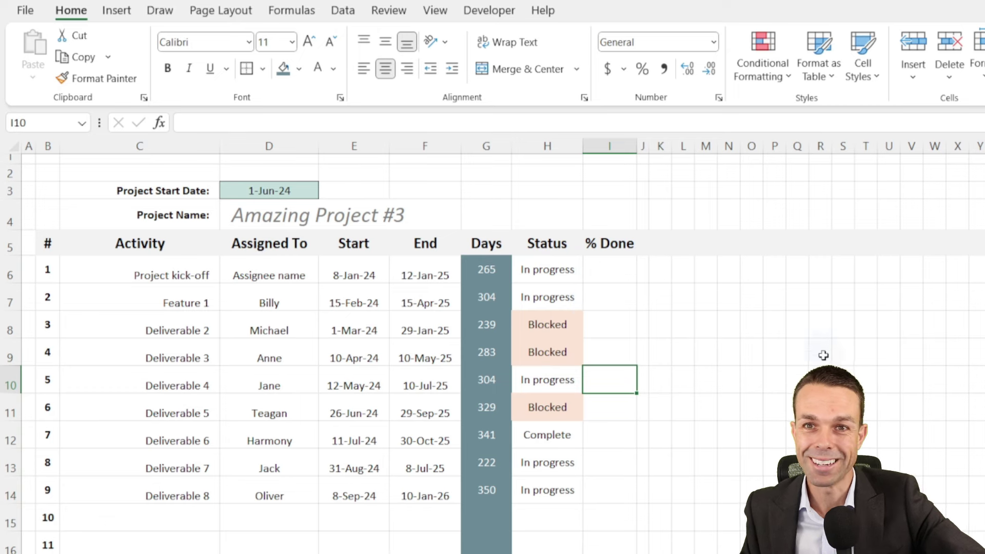
click(613, 273)
scroll(625, 387, down, 20)
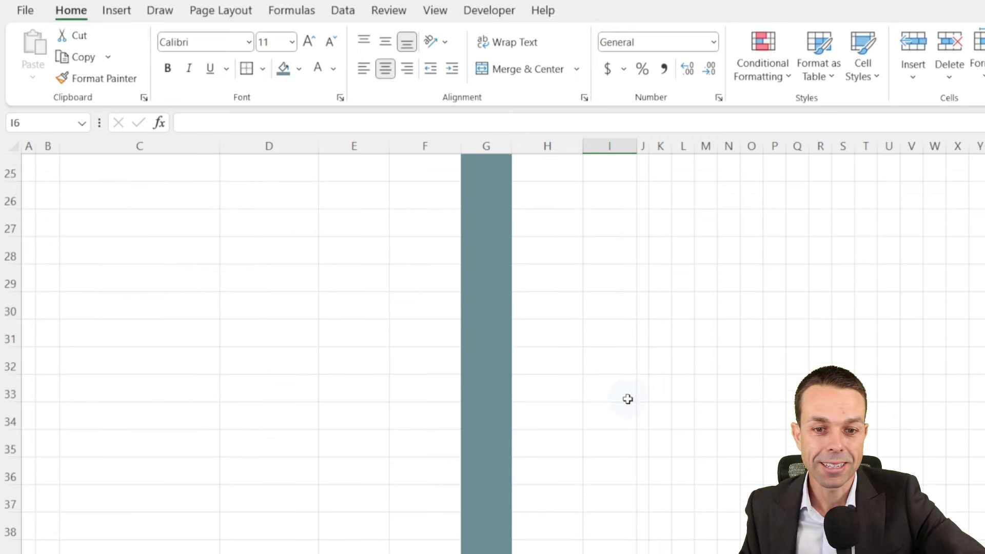
scroll(626, 423, down, 5)
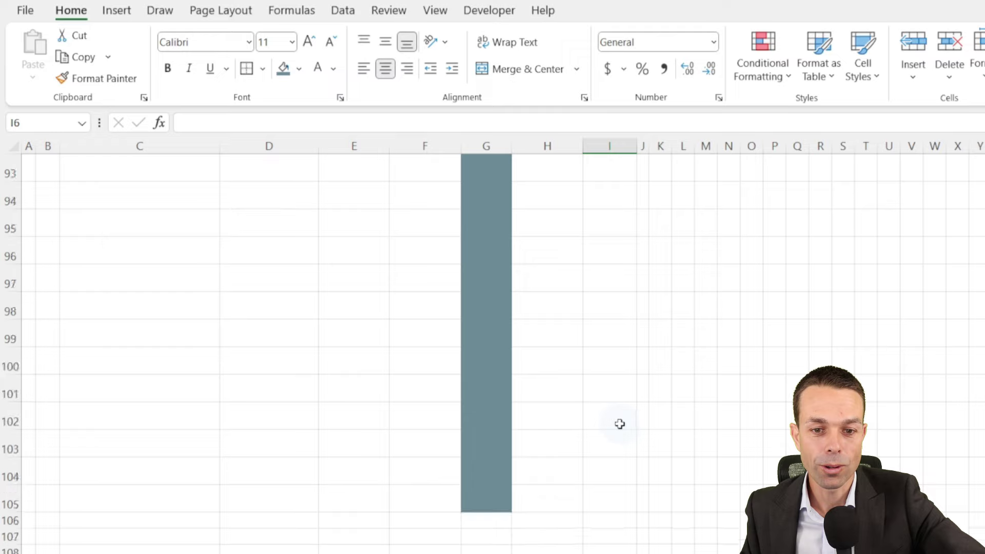
shift+click(610, 391)
scroll(610, 392, up, 20)
scroll(609, 393, up, 3)
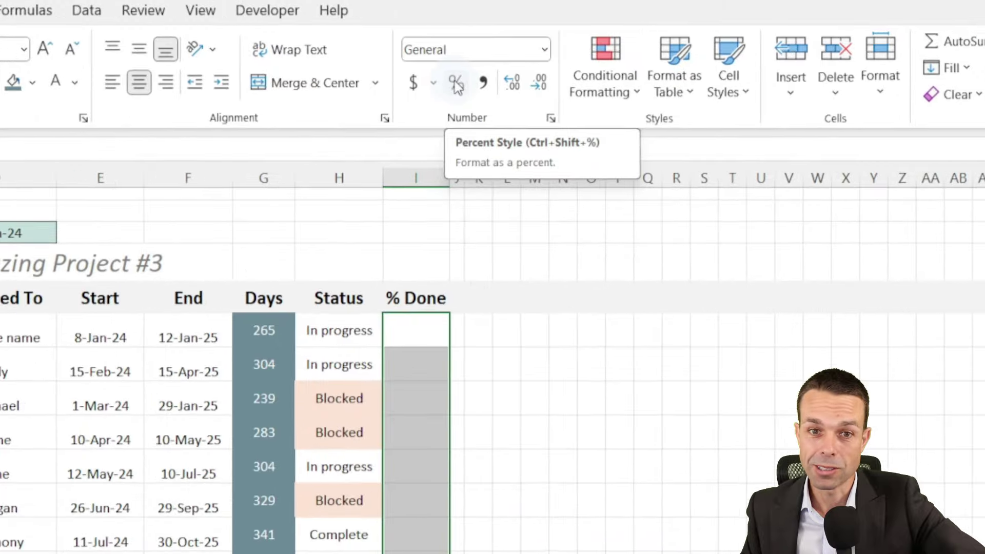
click(641, 69)
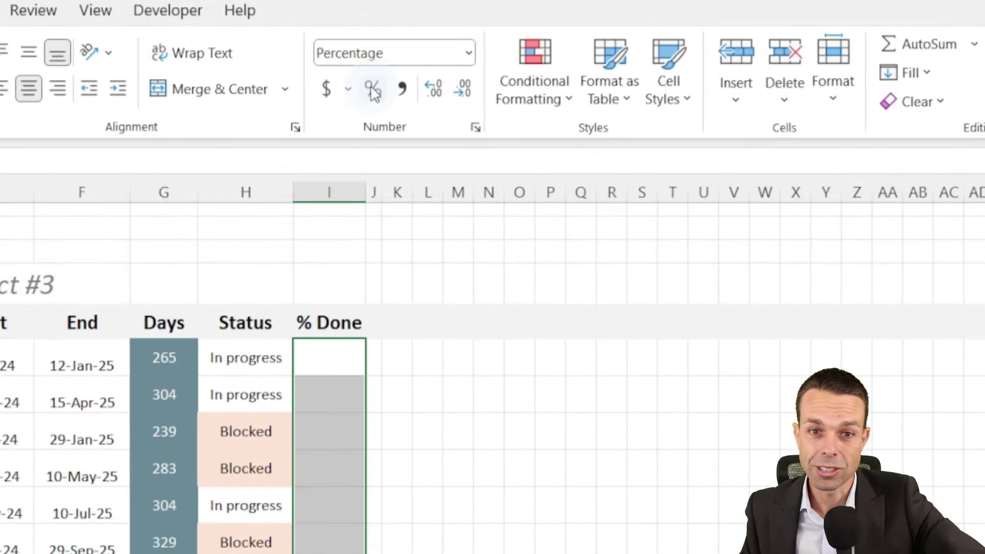
- Give the % Done cells Automatic font colour and middle vertical alignment
click(327, 349)
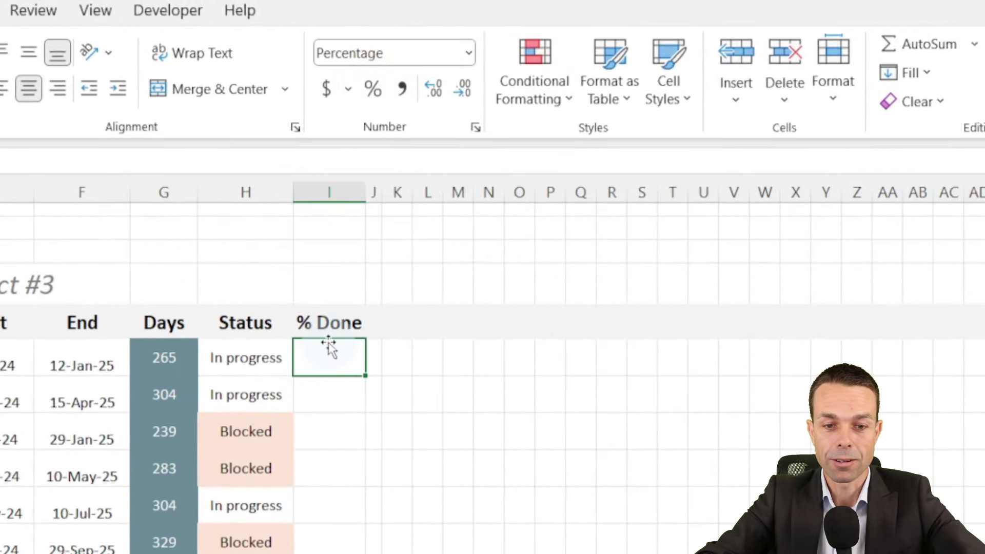
key(Return)
key(F2)
key(Escape)
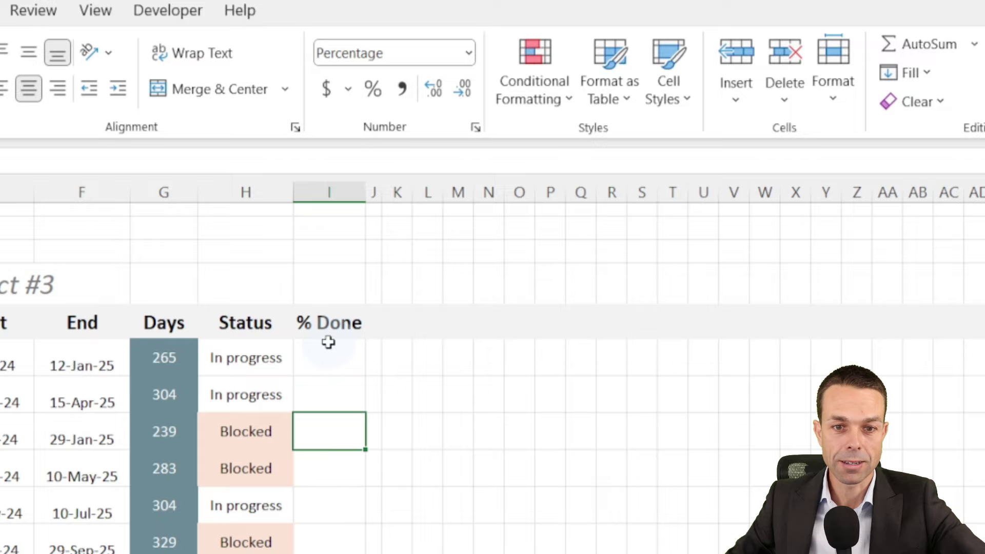
click(330, 364)
key(ctrl+shift+Down)
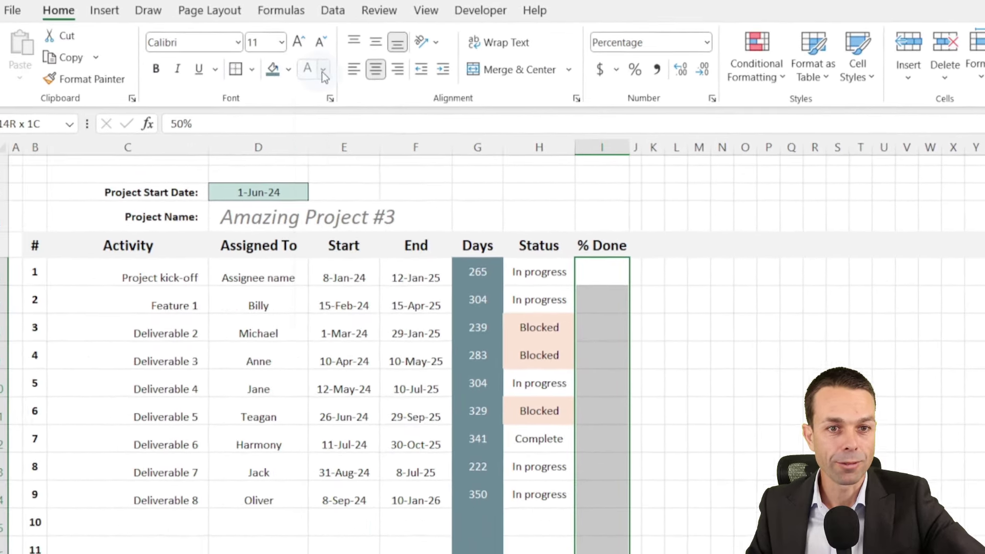
click(322, 72)
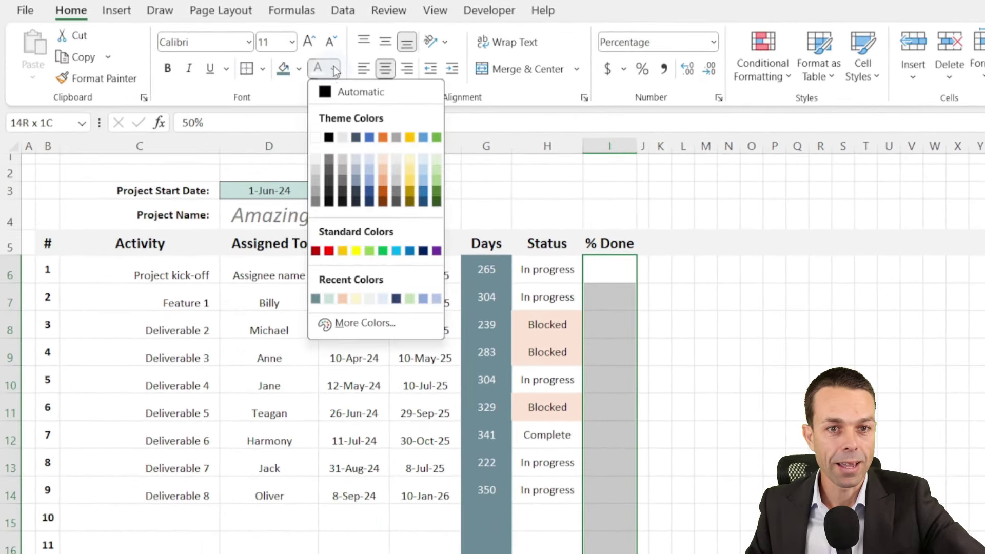
click(338, 95)
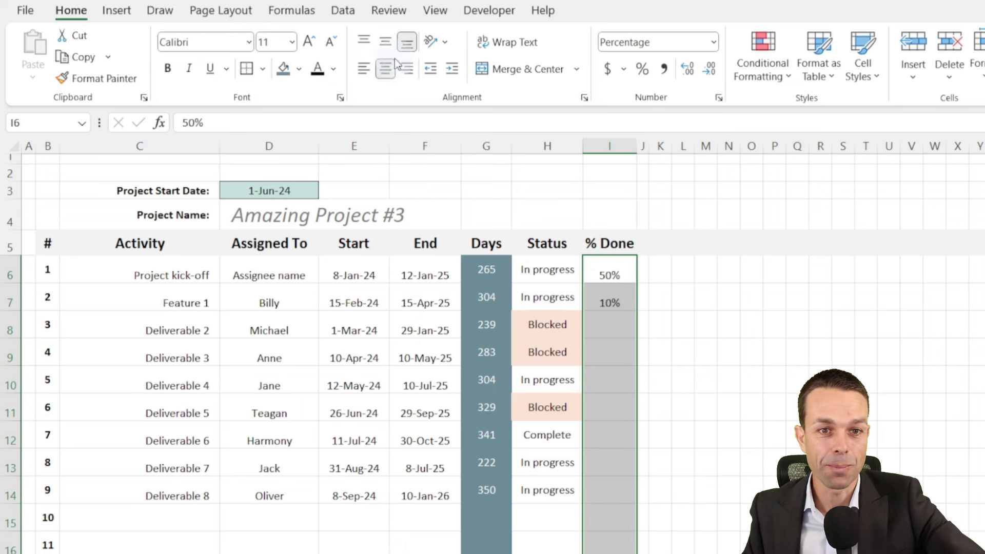
click(386, 41)
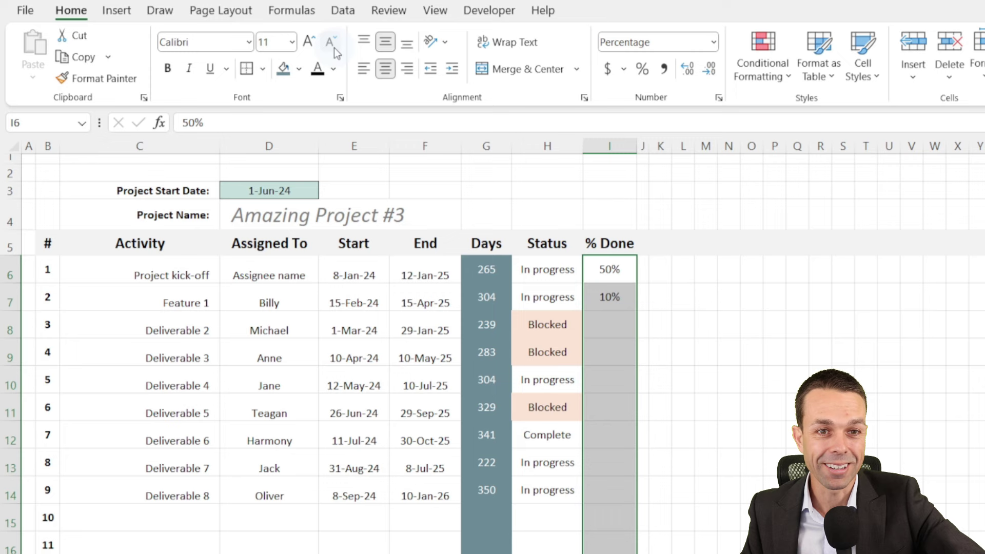
- Paste the progress percentages as values into I6:I14
click(610, 324)
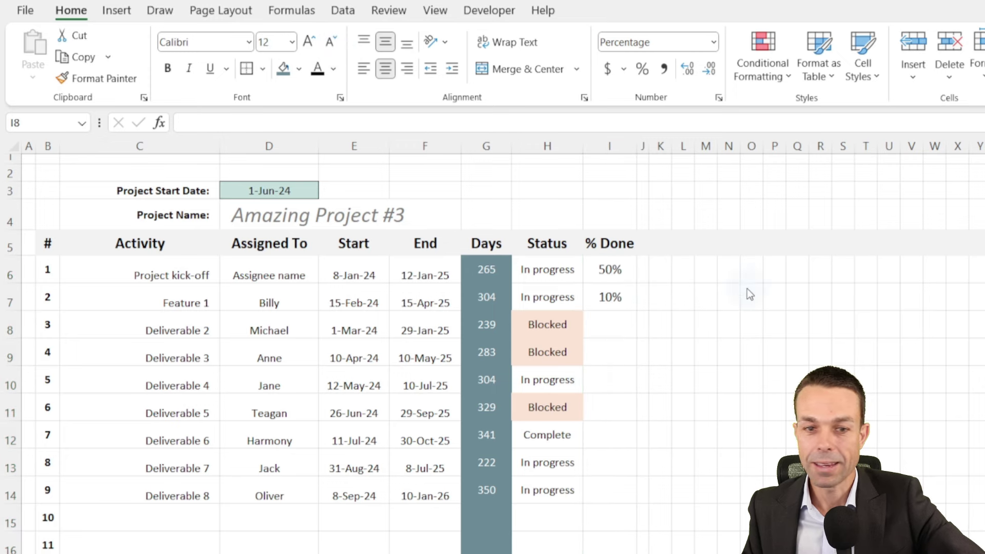
click(605, 270)
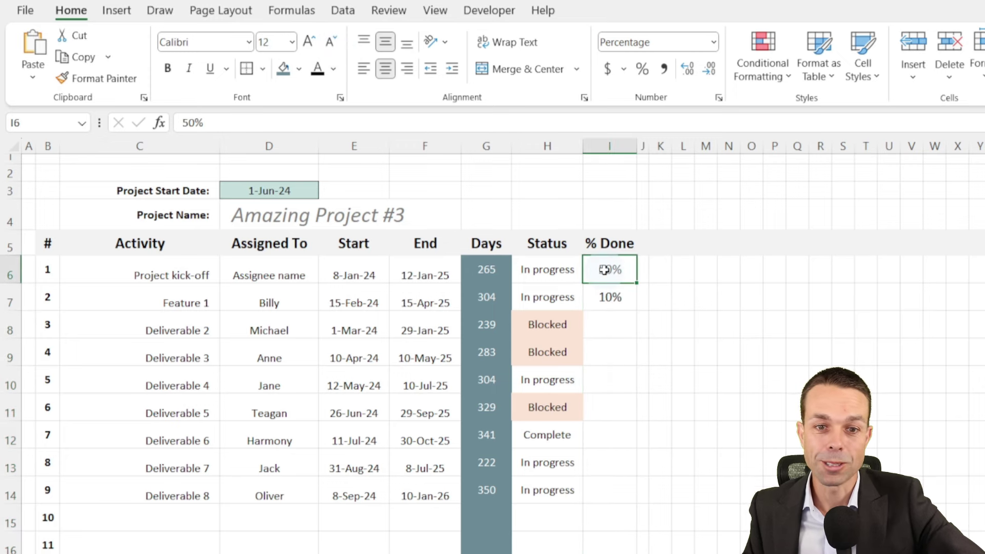
right_click(606, 270)
click(668, 272)
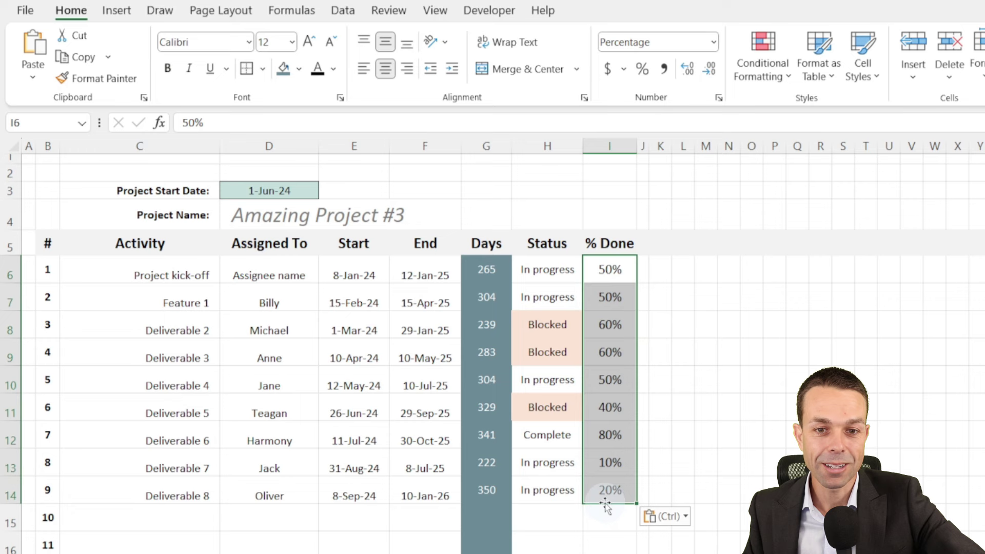
click(595, 538)
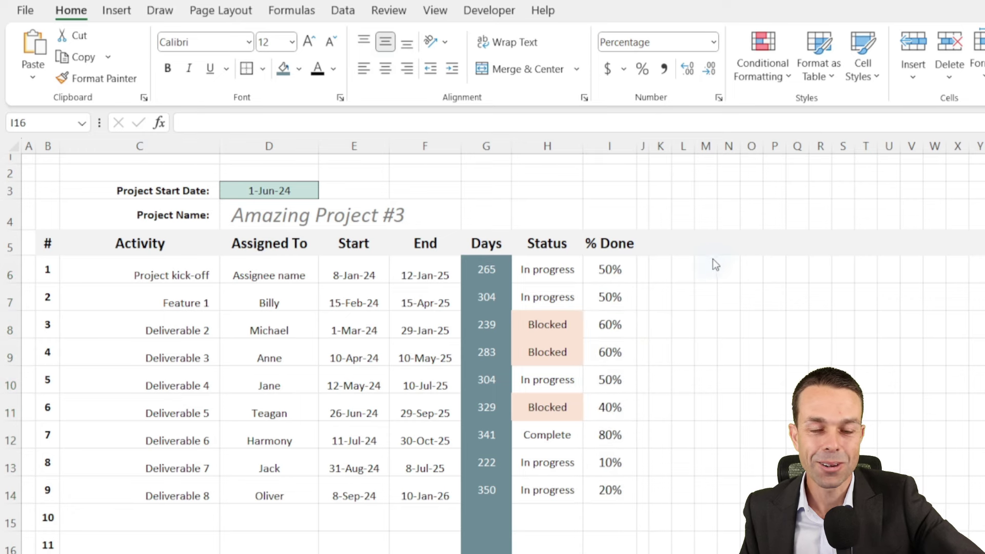
click(612, 235)
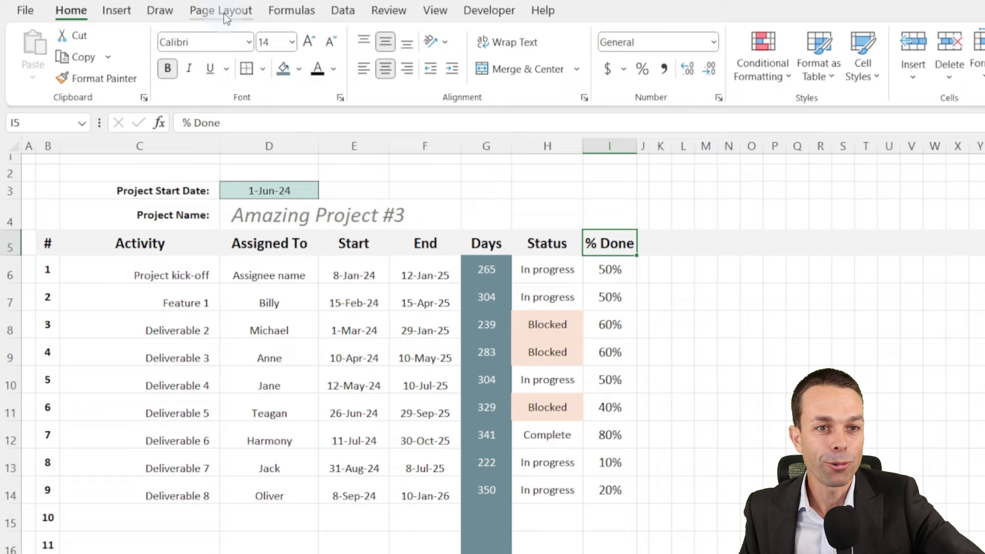
- Uncheck Gridlines on the View tab and select the task area from B6
click(435, 10)
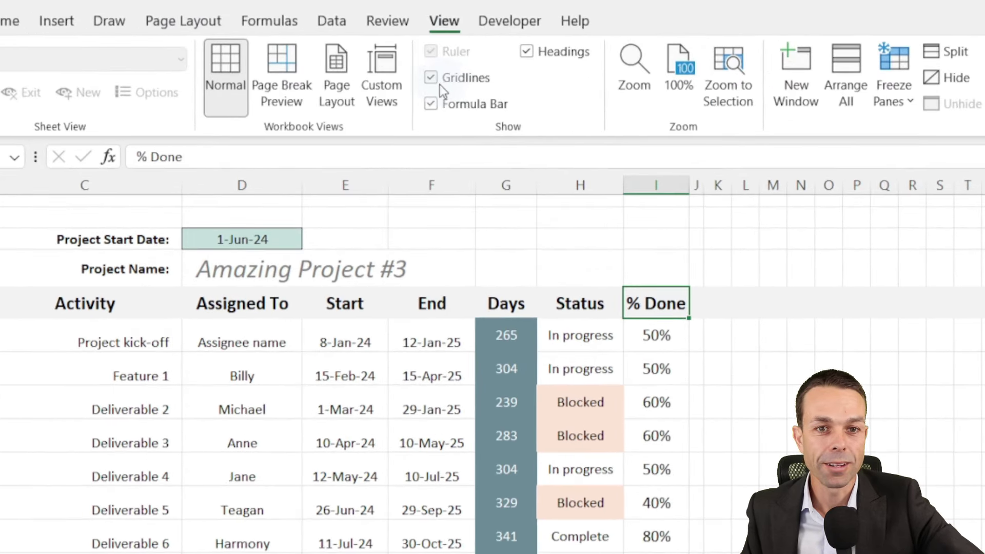
click(435, 80)
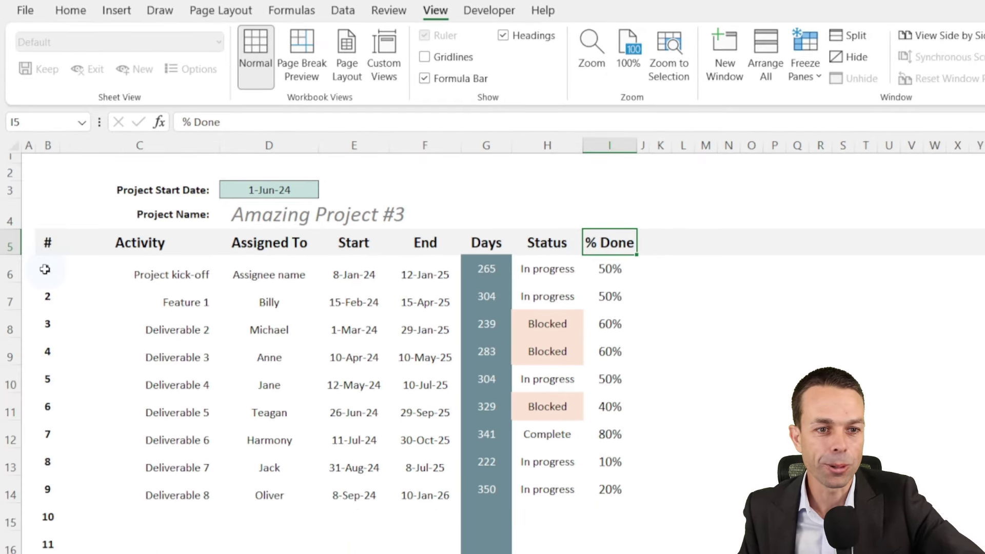
click(52, 263)
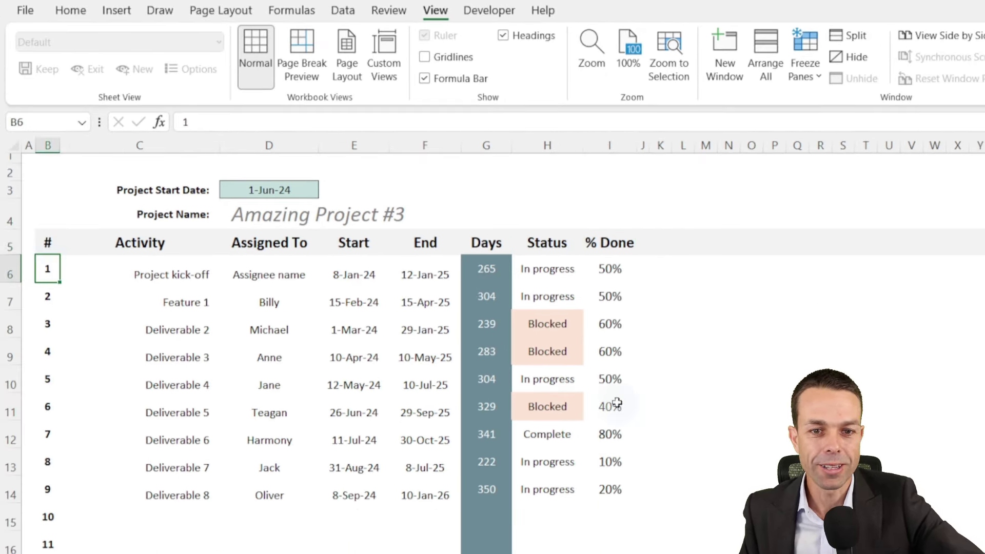
scroll(610, 403, down, 2)
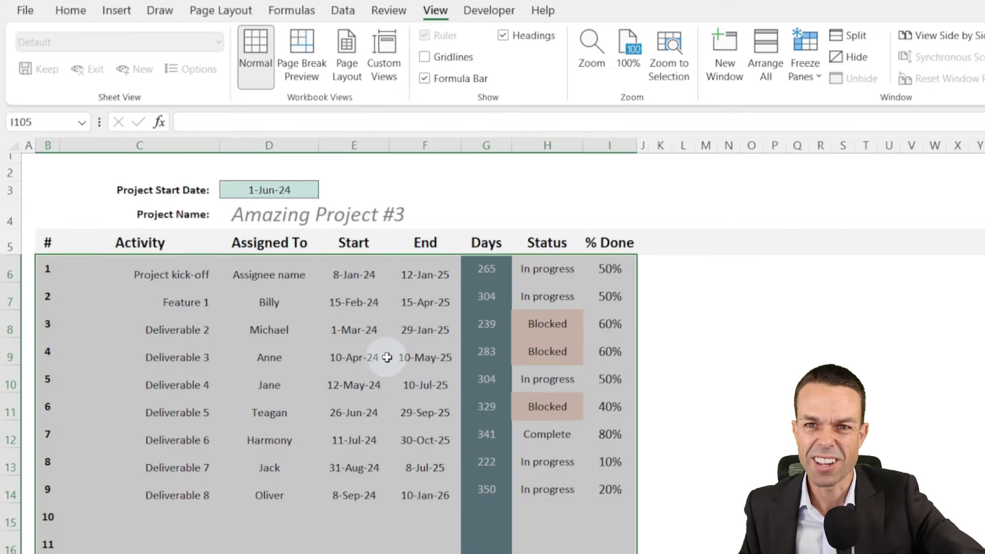
click(74, 13)
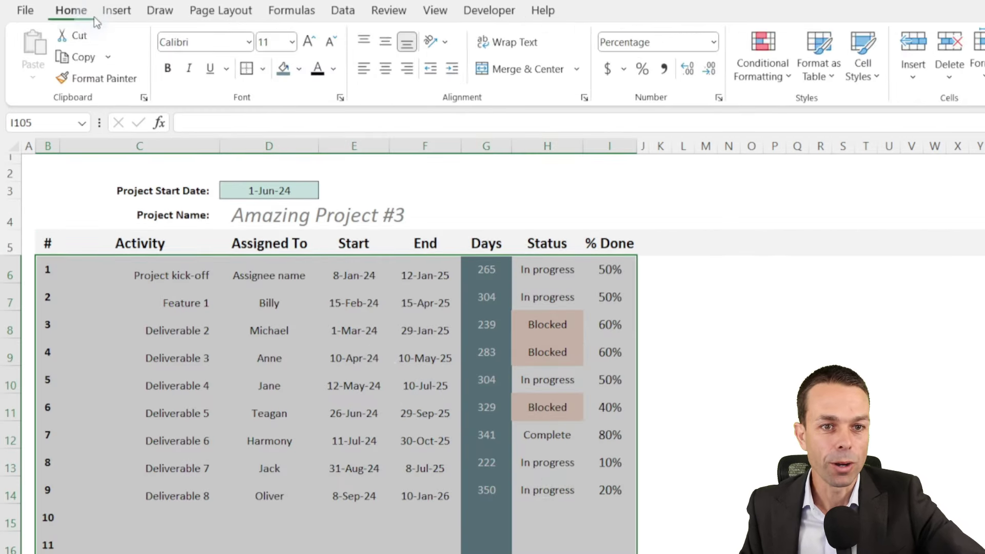
- Add light grey top, bottom and inside horizontal borders to the task rows
click(263, 68)
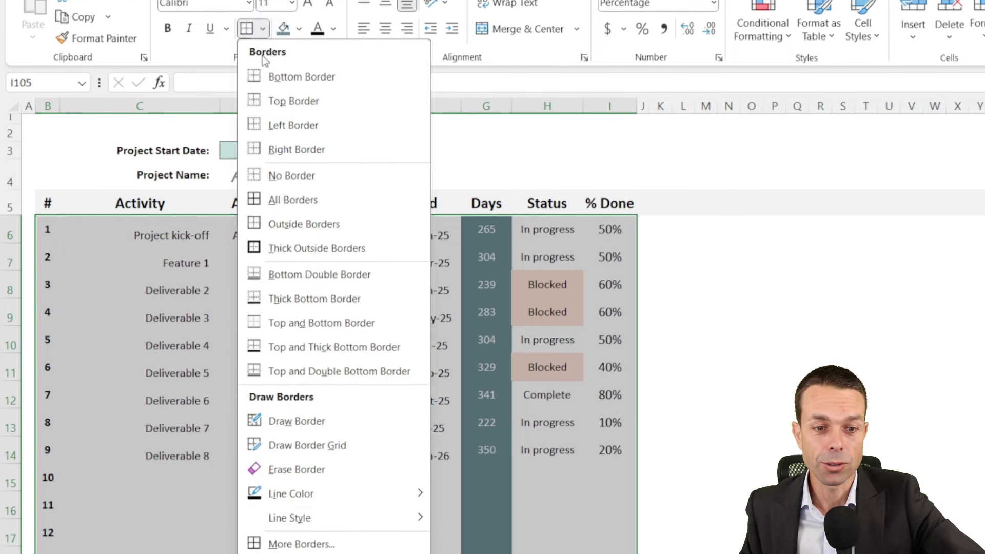
click(322, 496)
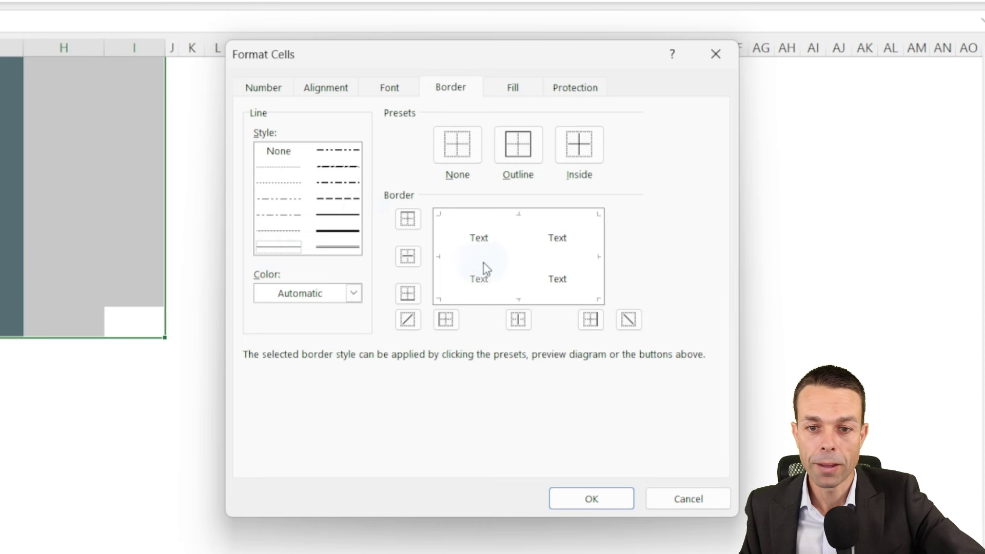
click(353, 292)
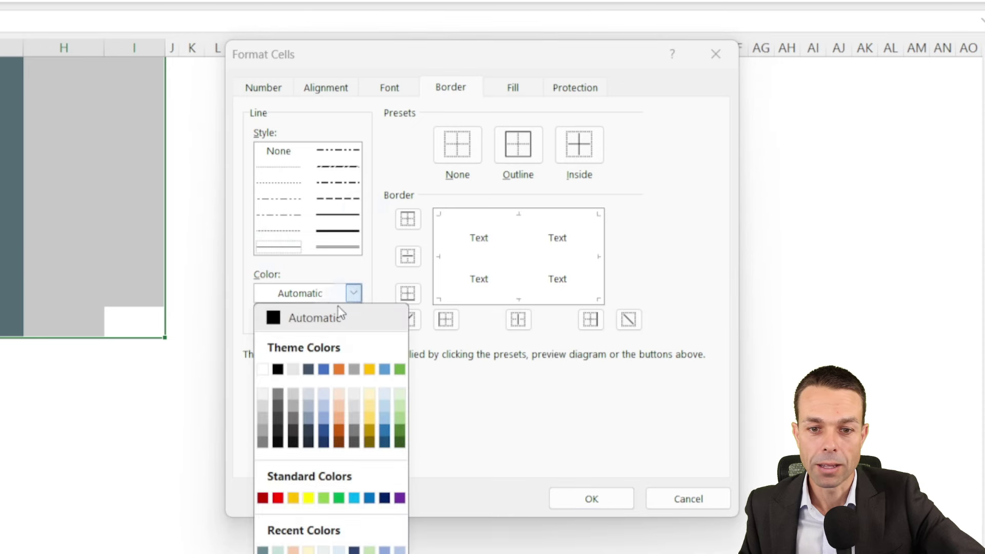
click(262, 408)
click(478, 264)
click(475, 299)
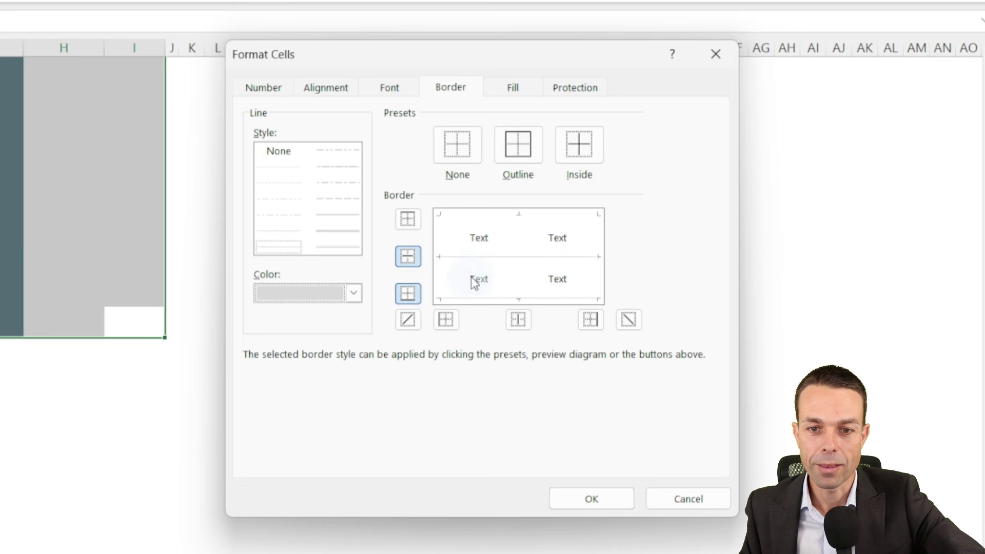
click(478, 221)
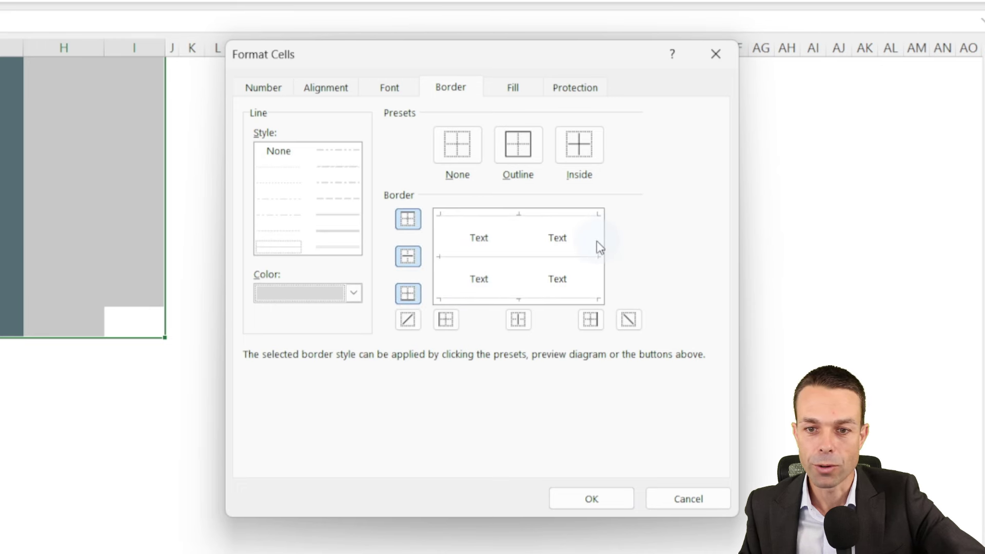
click(577, 498)
scroll(398, 402, up, 15)
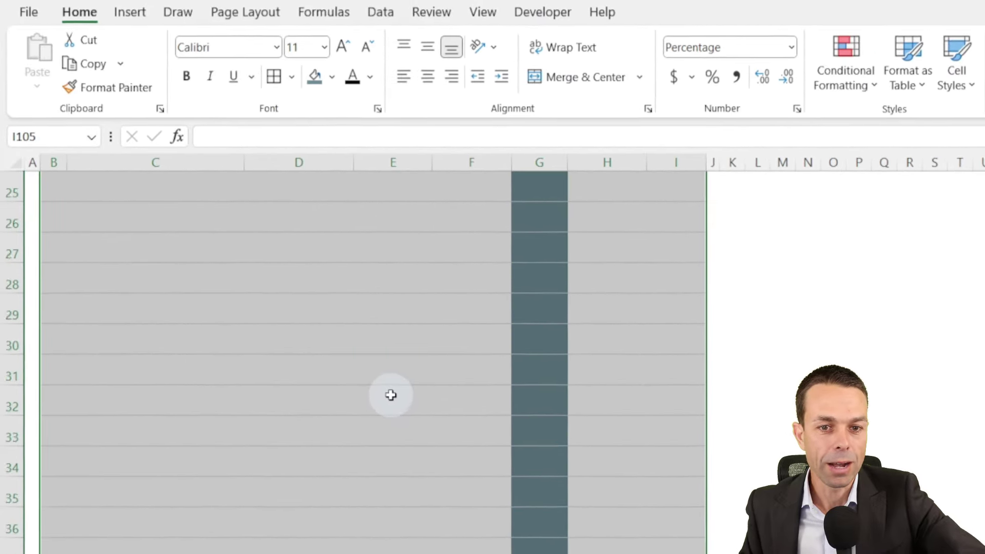
click(323, 382)
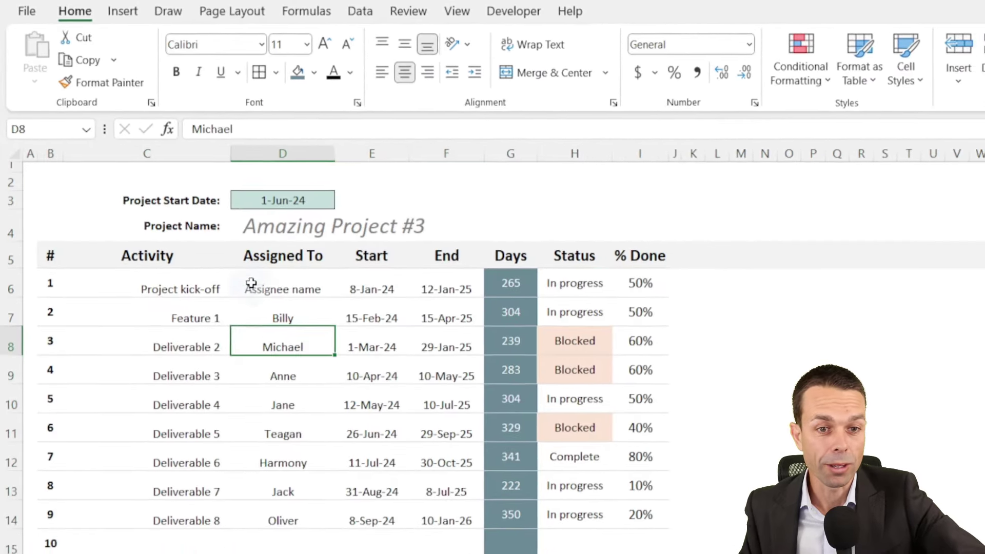
- Apply border settings from More Borders to the Assigned To column
click(261, 254)
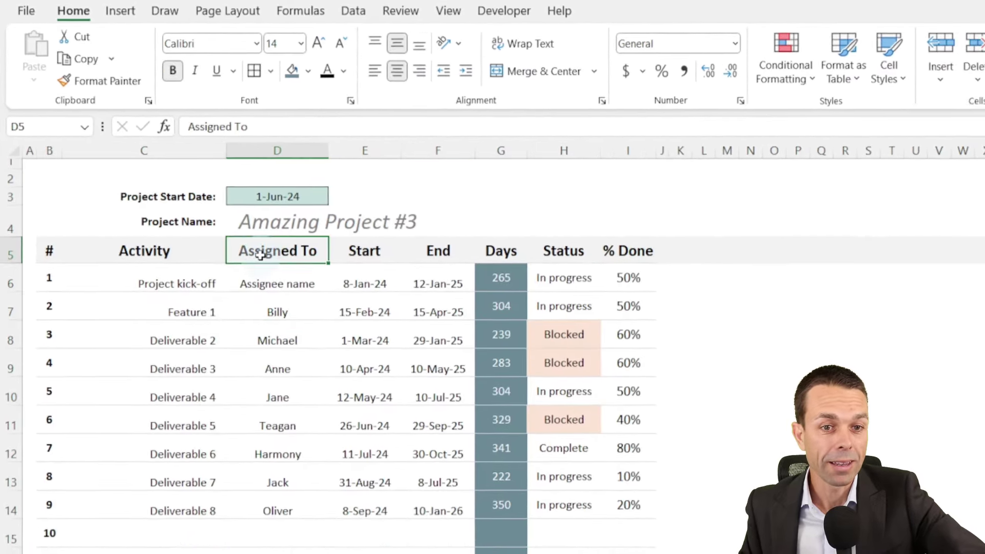
key(ctrl+shift+Down)
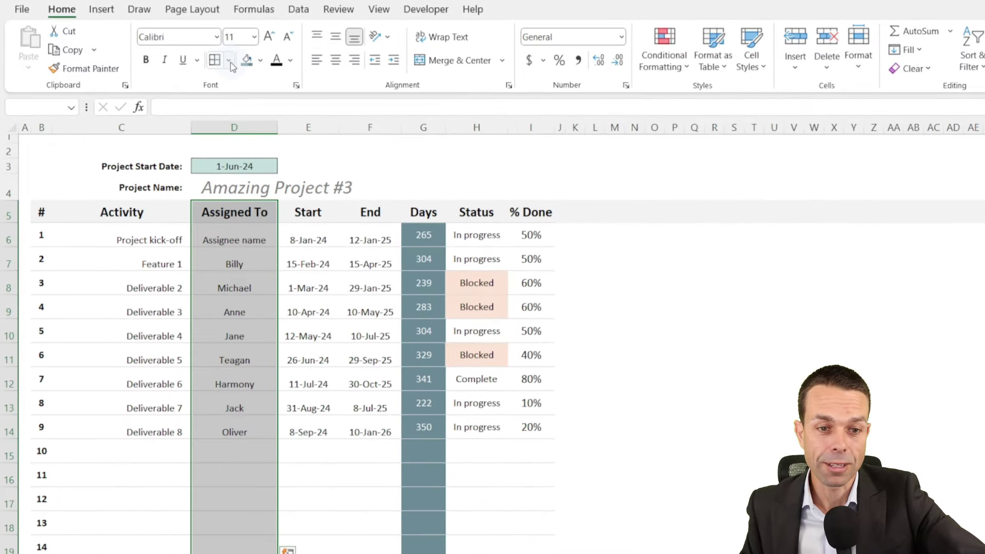
click(229, 60)
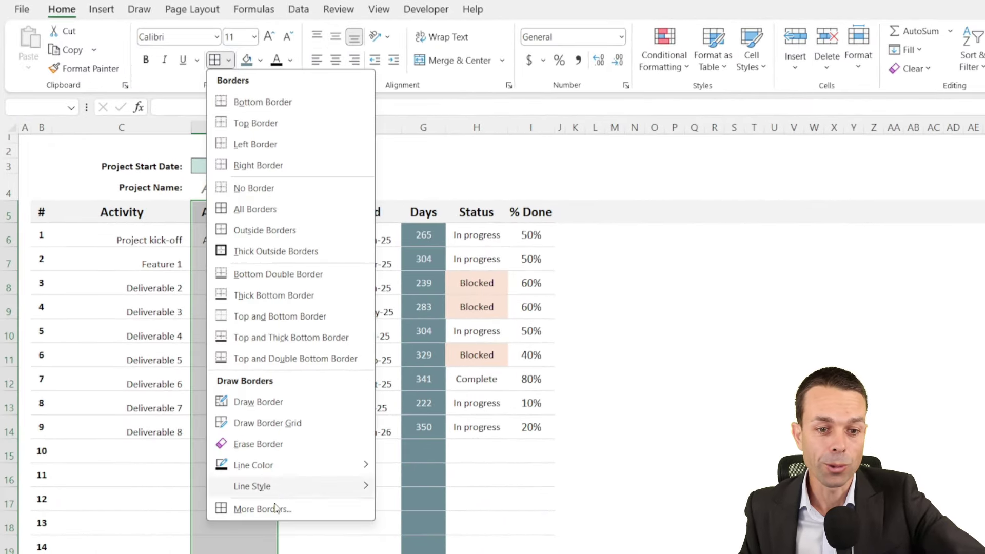
click(259, 508)
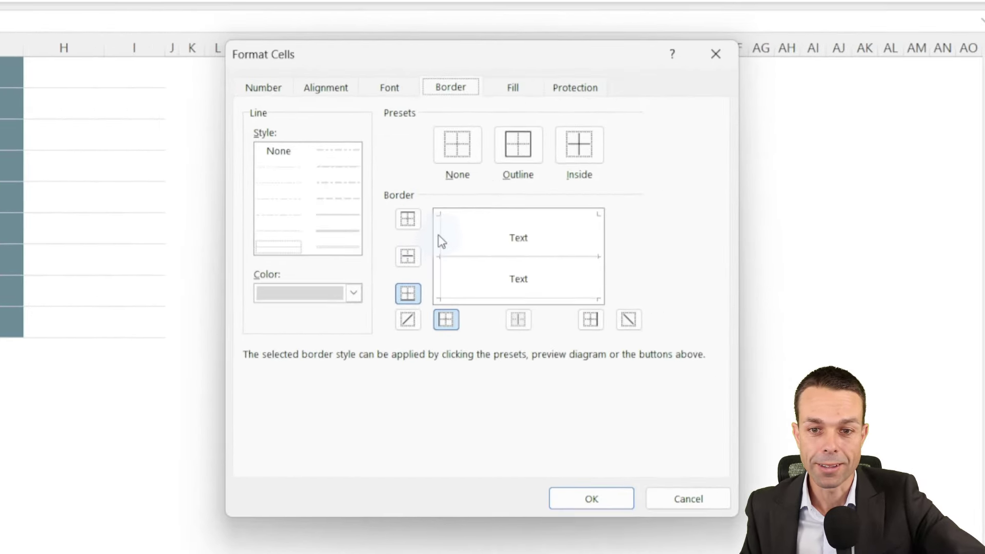
click(588, 499)
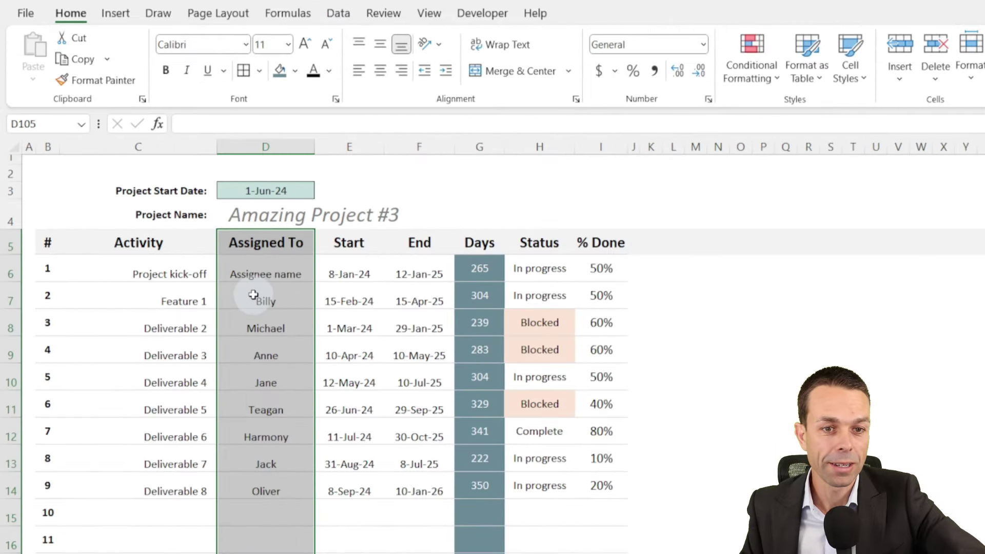
click(252, 292)
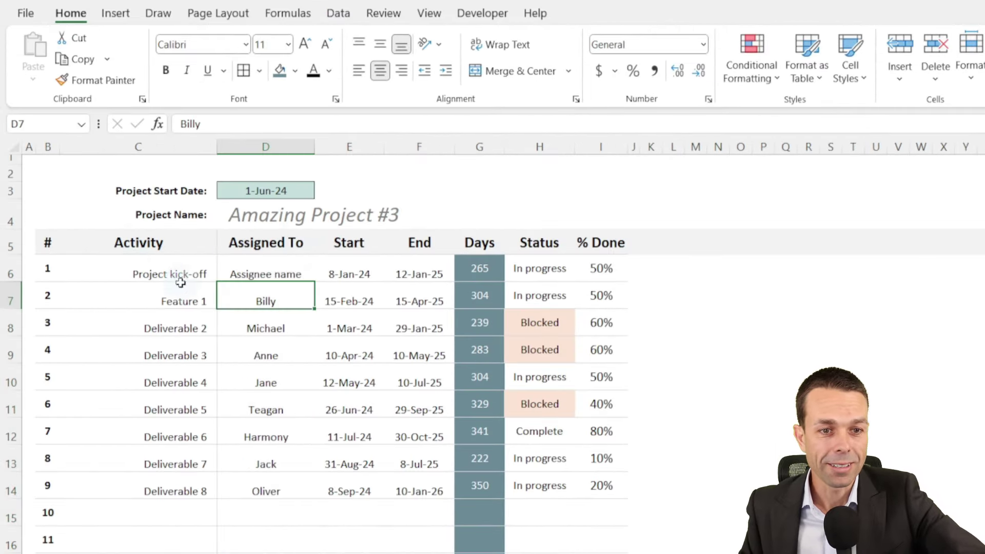
- Middle-align the activity, assignee, start and end cells C6:F15
click(85, 274)
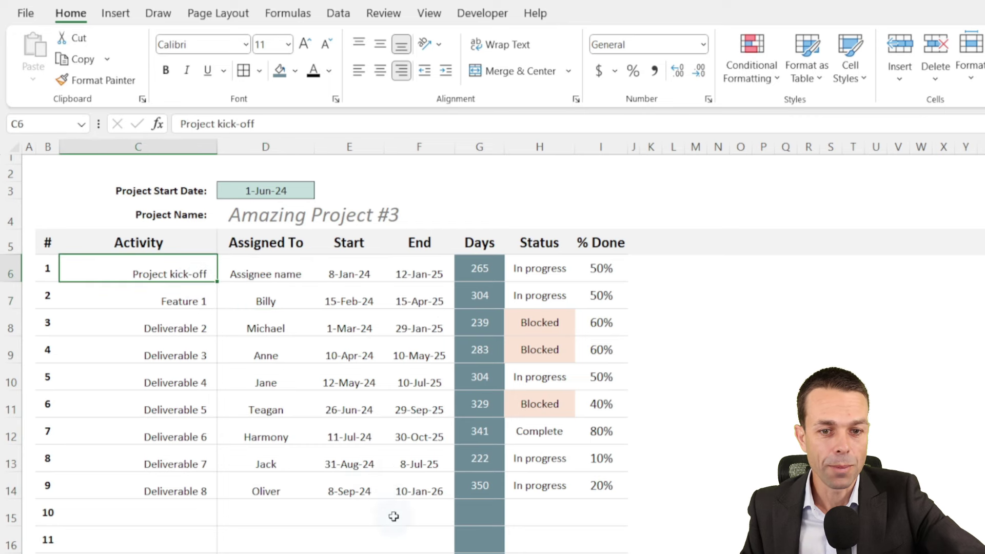
shift+click(417, 517)
click(380, 45)
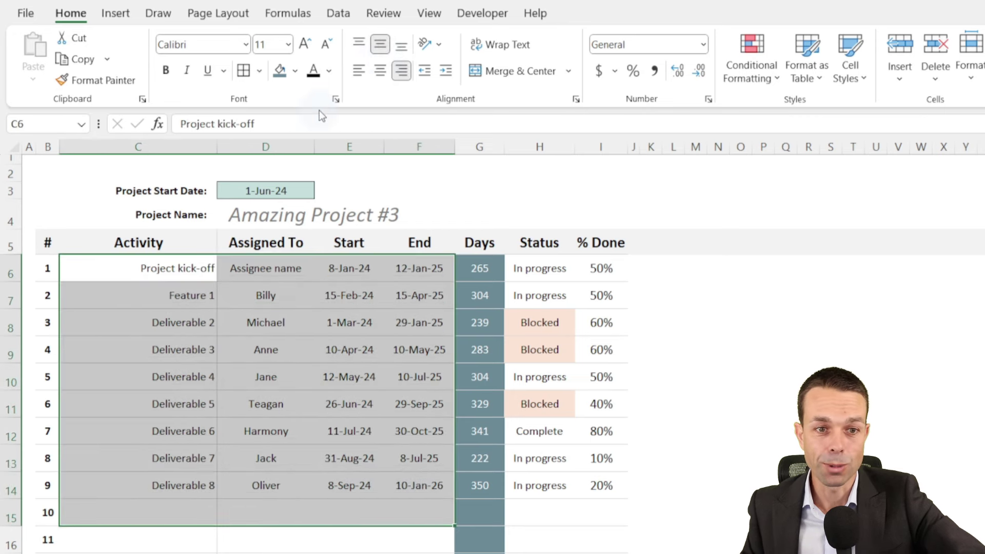
key(Right)
key(Down)
key(Down)
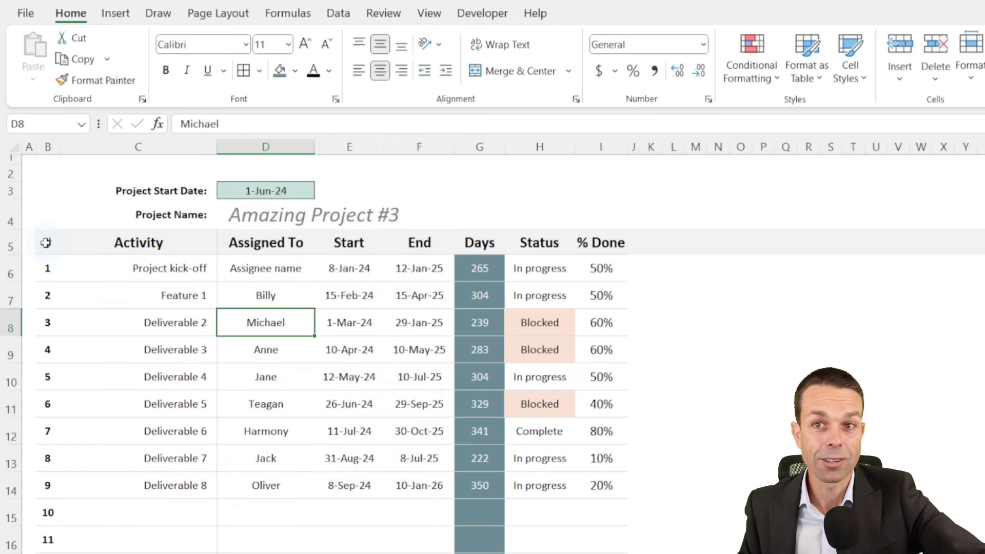
click(46, 242)
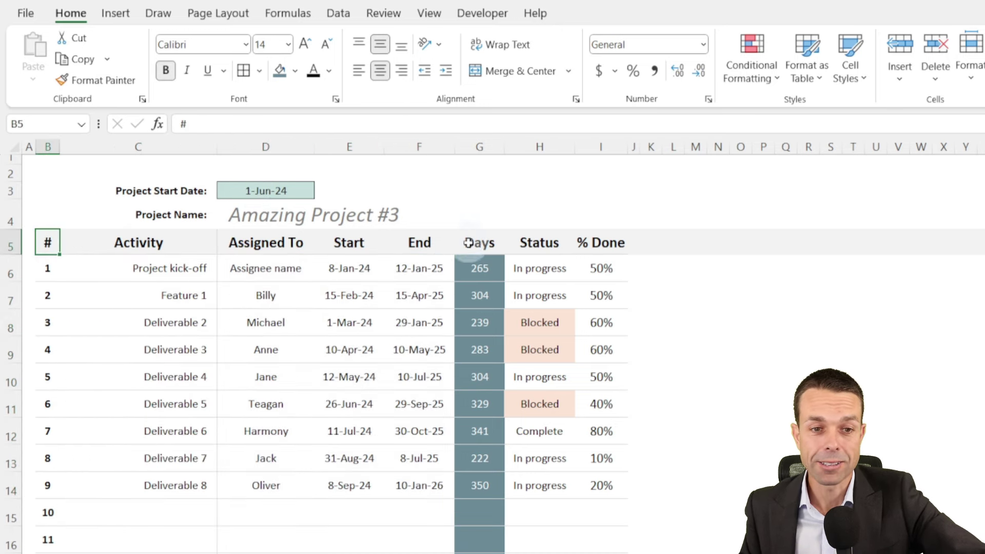
scroll(492, 348, right, 10)
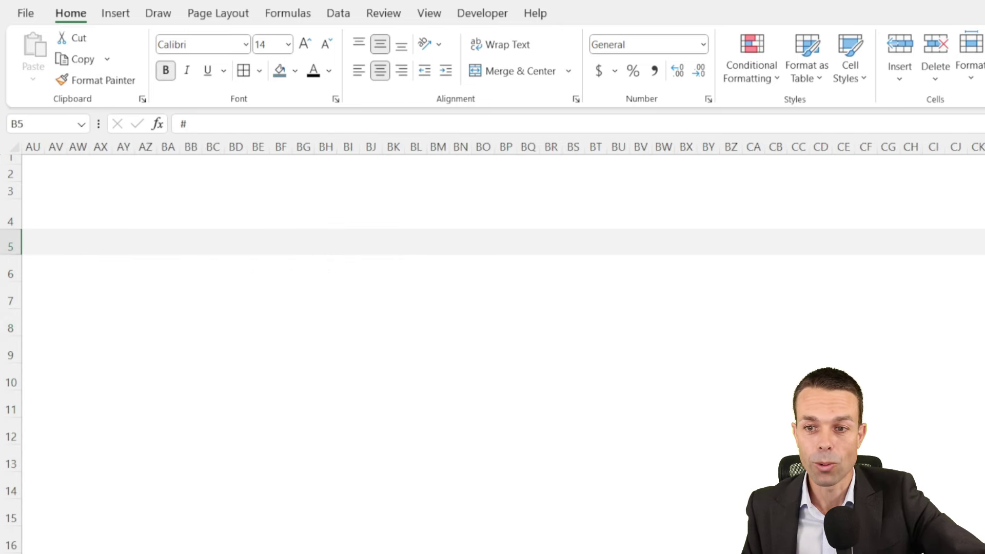
- Give header row 5 an Automatic-colour bottom border through More Borders
key(shift+space)
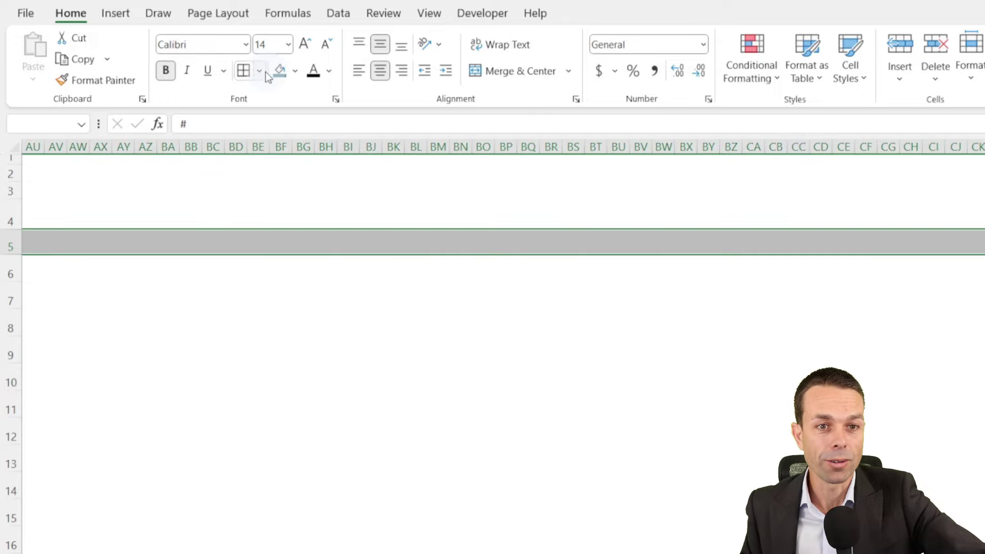
click(260, 71)
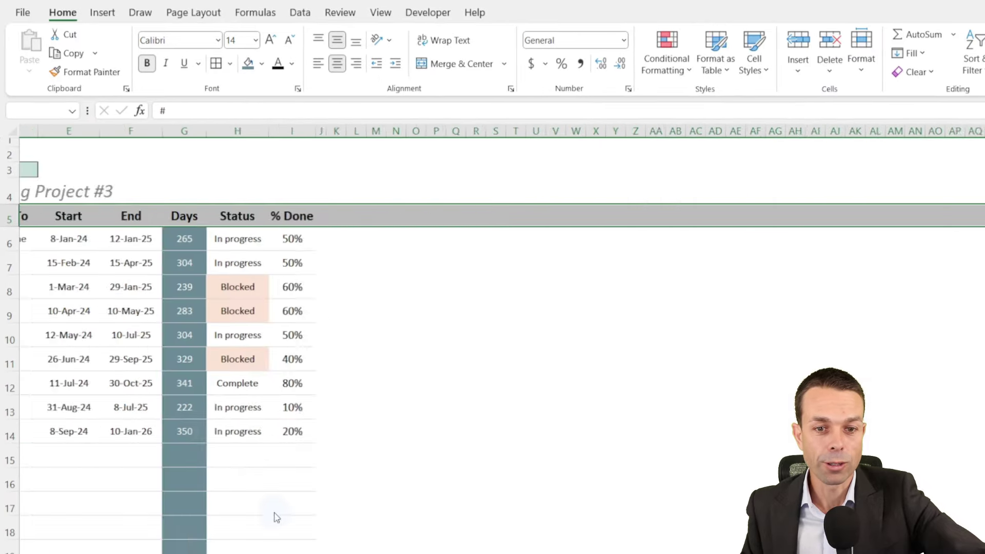
key(ctrl+1)
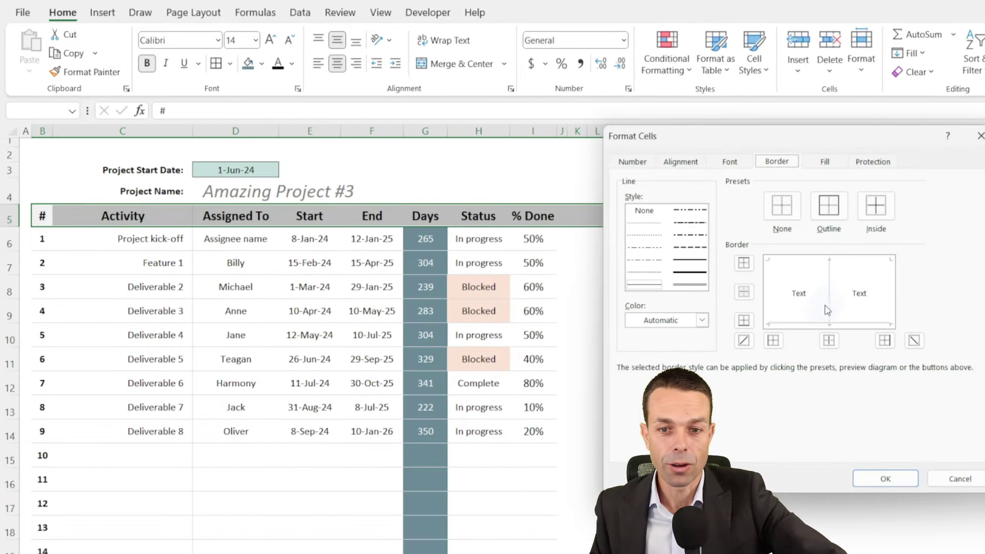
click(672, 319)
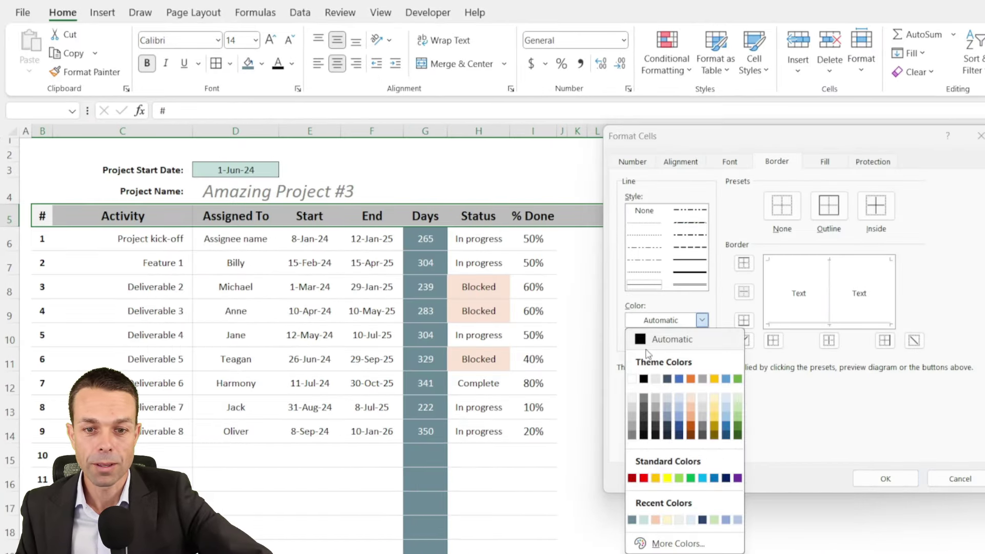
click(656, 339)
click(797, 325)
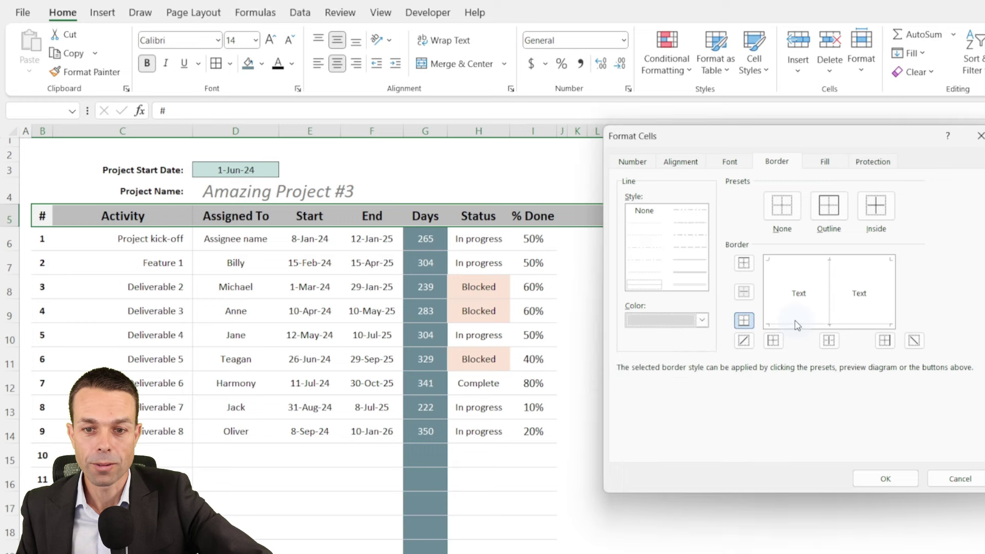
click(866, 473)
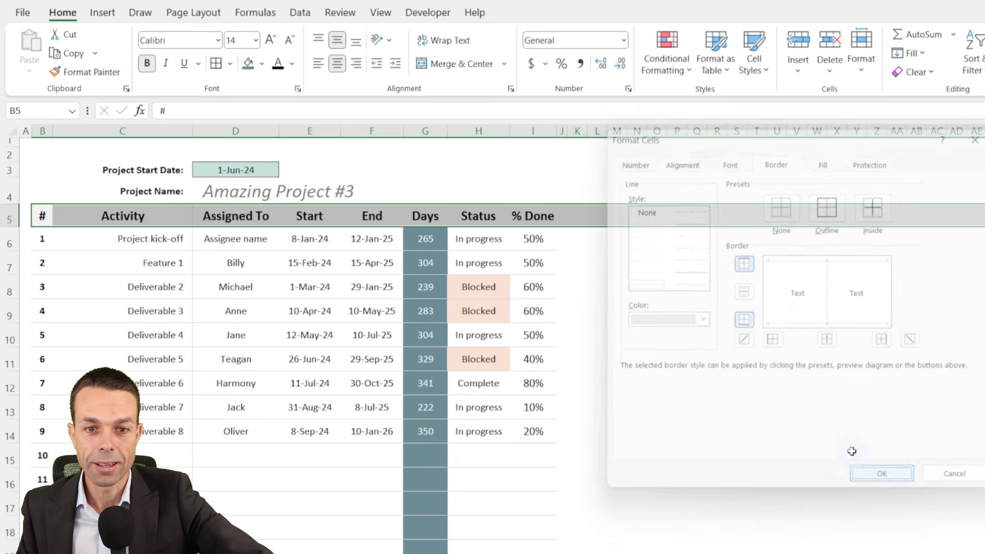
- Select the timeline cells K4 through M4
click(754, 309)
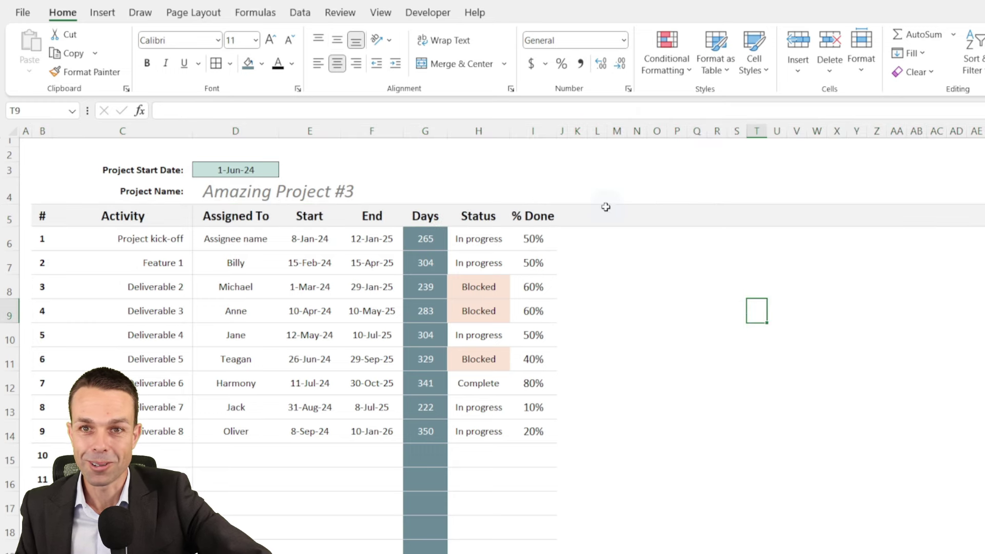
click(585, 198)
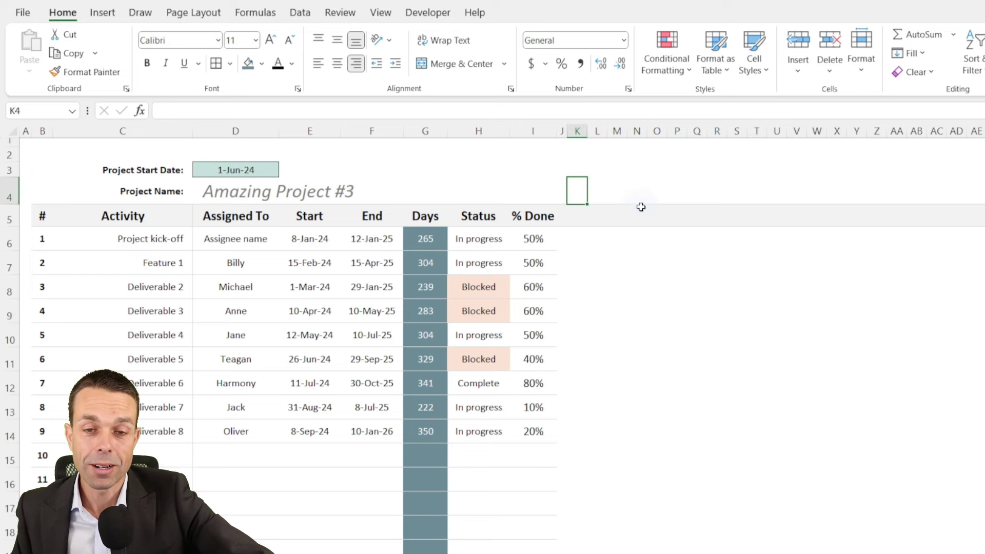
mouse_move(614, 188)
mouse_down()
mouse_move(595, 191)
mouse_move(622, 198)
mouse_up()
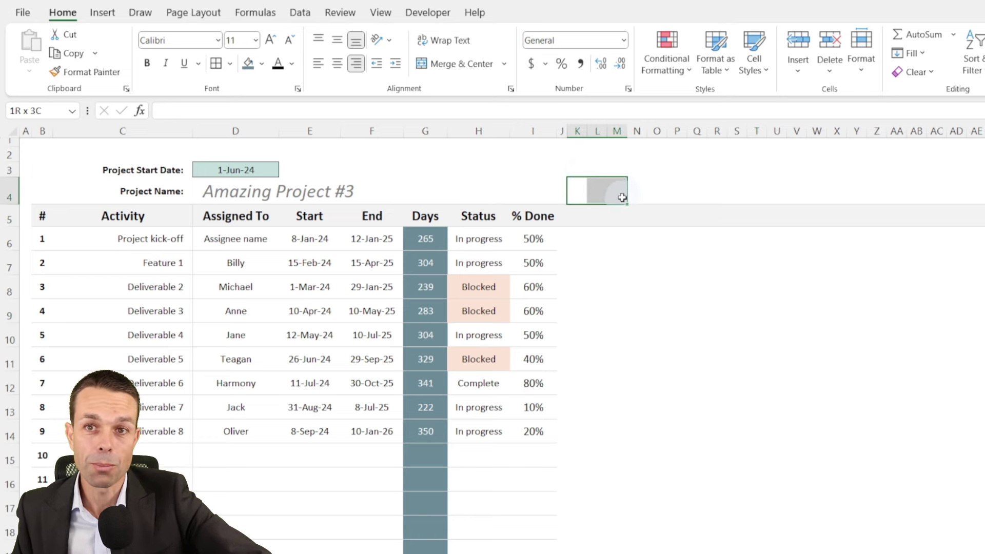
- Merge & Center K3:M3, then K2:M2, and select the K2:M4 block
drag(574, 170, 619, 170)
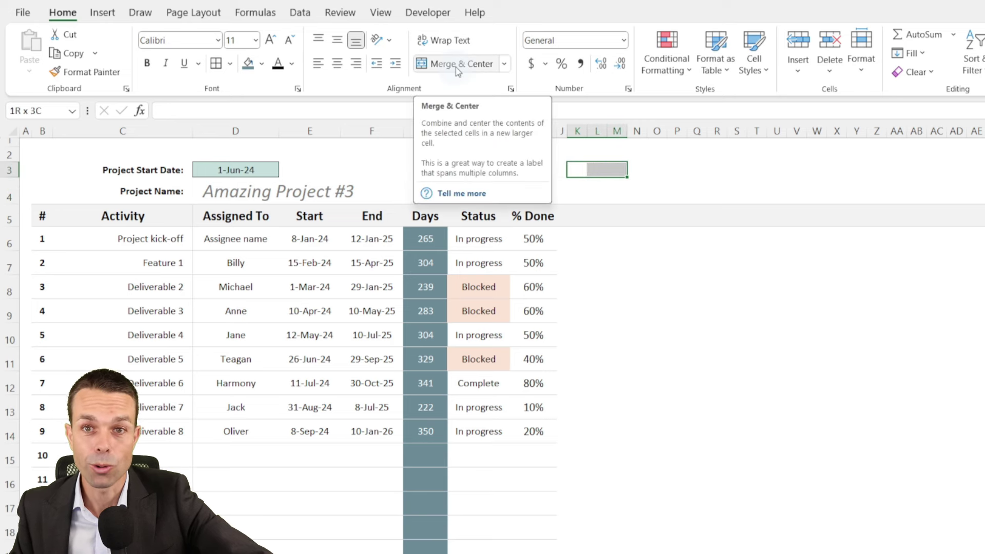
click(457, 70)
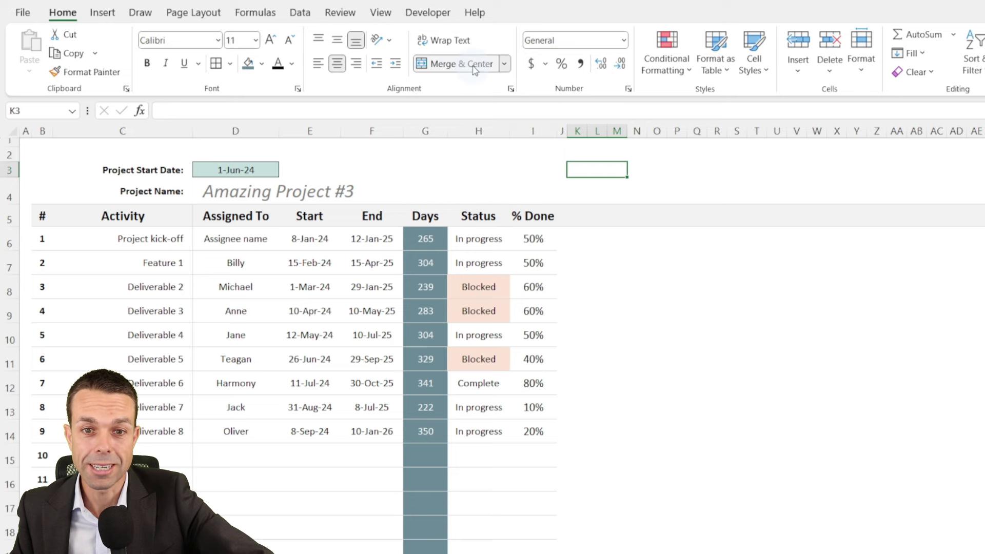
drag(576, 155, 622, 154)
click(461, 64)
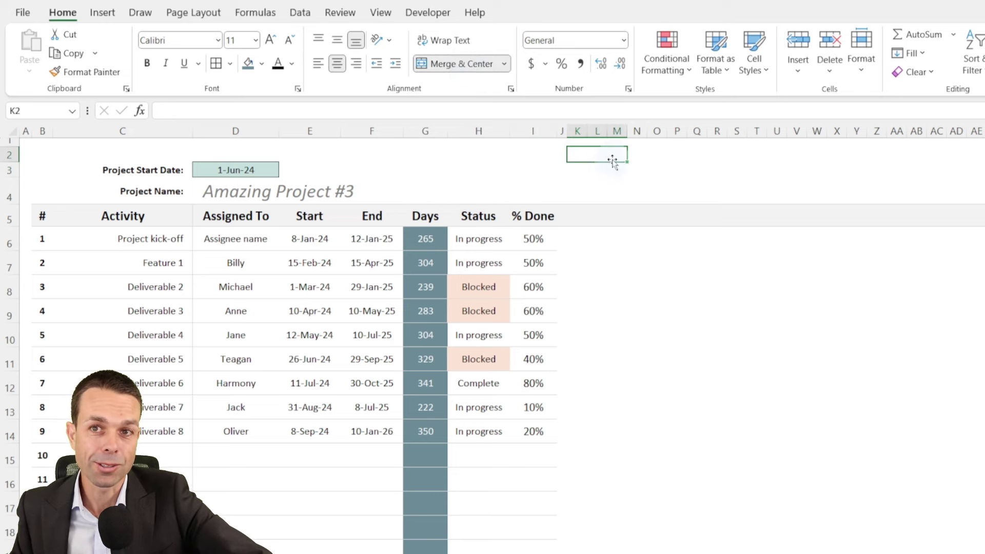
shift+click(622, 200)
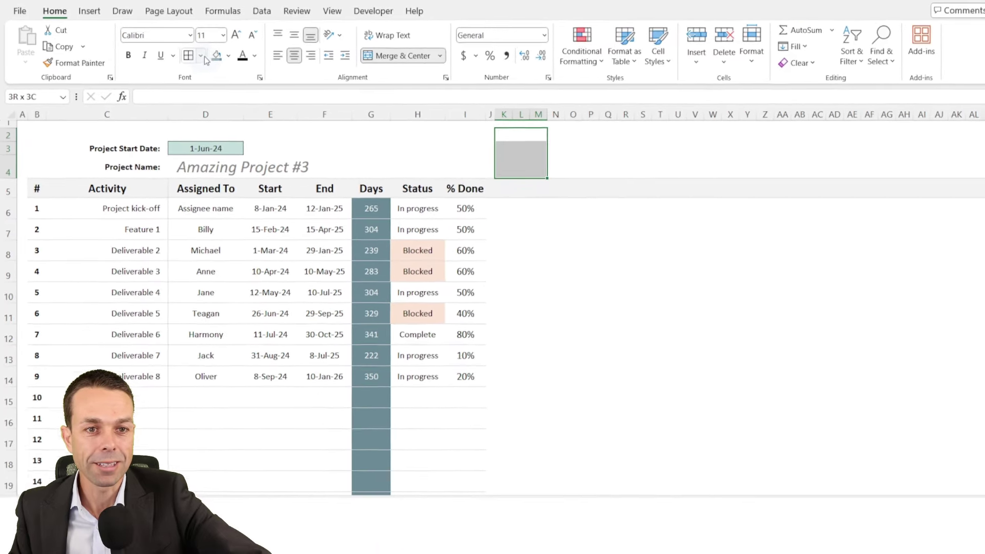
- Add a left border and inside horizontal borders to the K2:M4 block
click(230, 63)
click(220, 430)
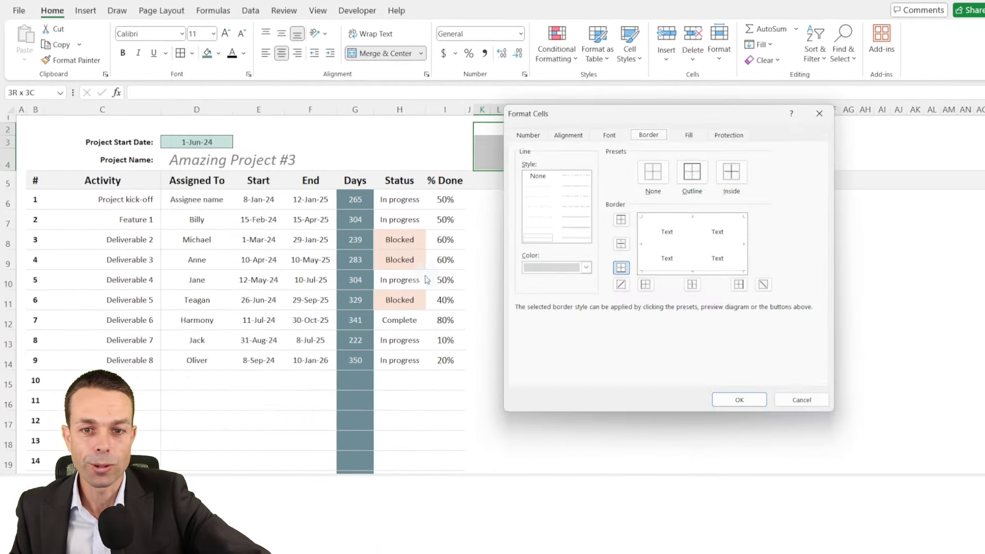
drag(569, 114, 624, 172)
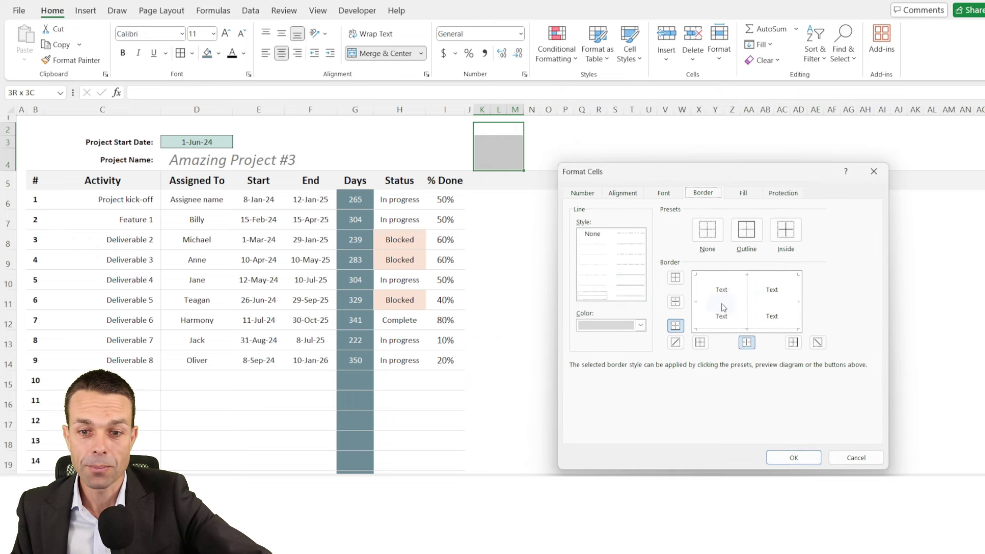
click(697, 294)
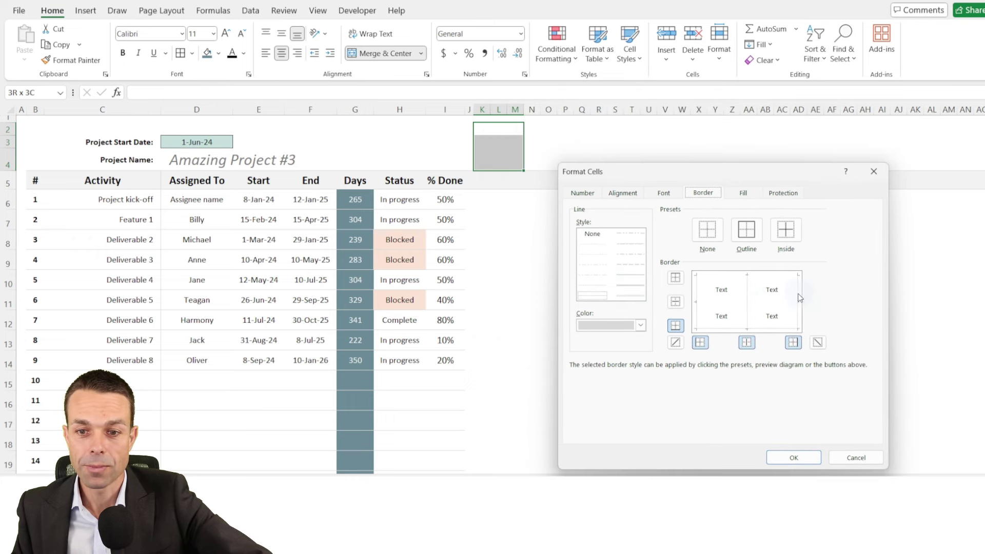
click(735, 305)
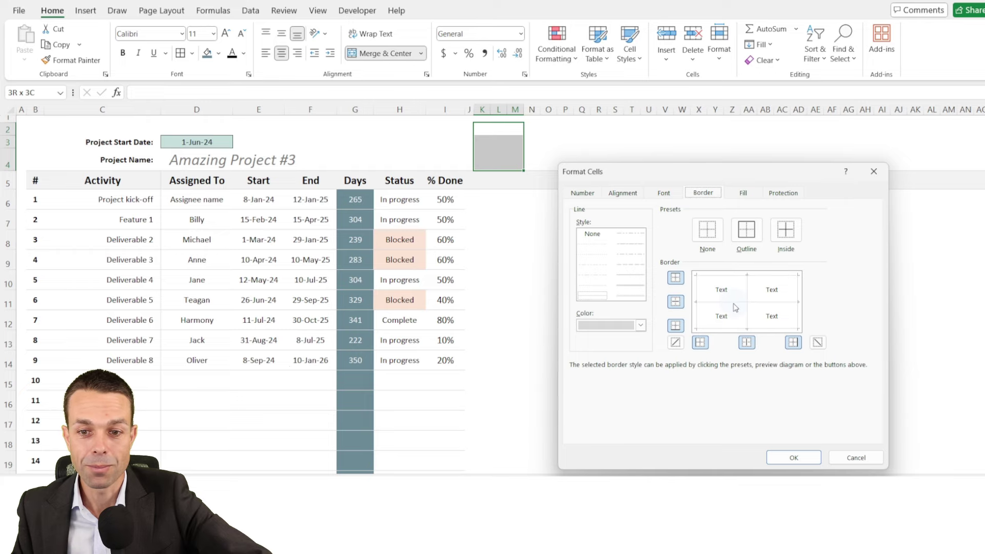
click(800, 460)
click(582, 303)
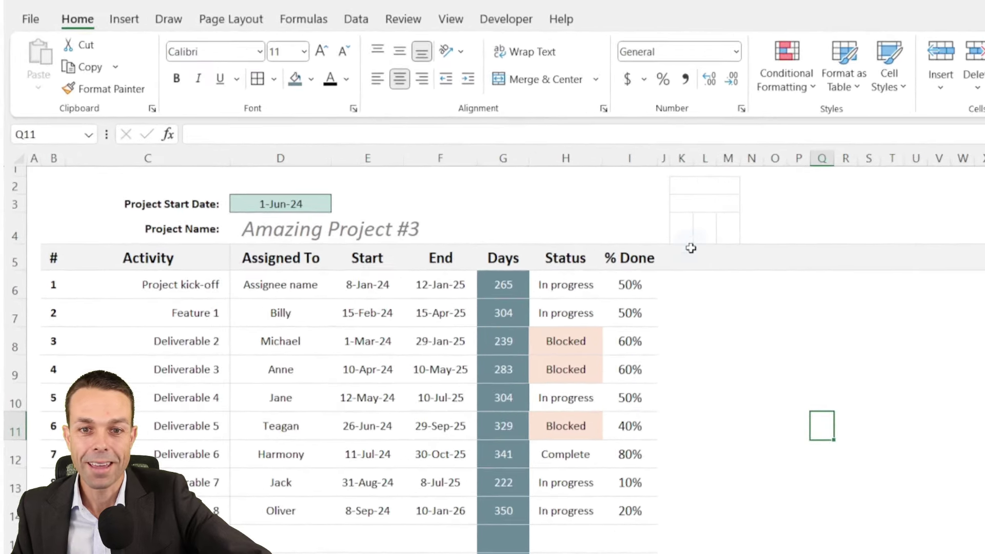
- Select the timeline header rows 2–4 out to column CY
drag(695, 186, 984, 205)
click(737, 241)
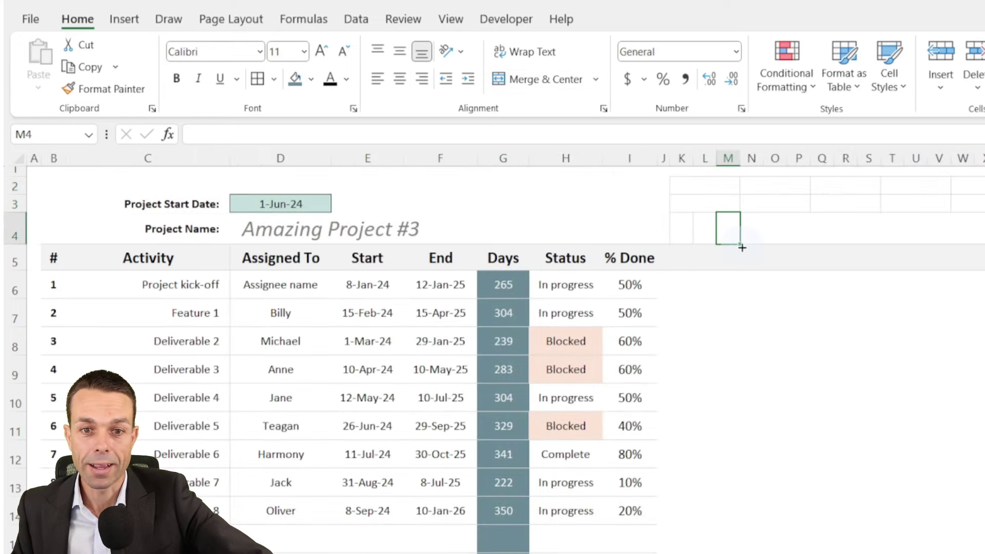
drag(739, 242, 984, 225)
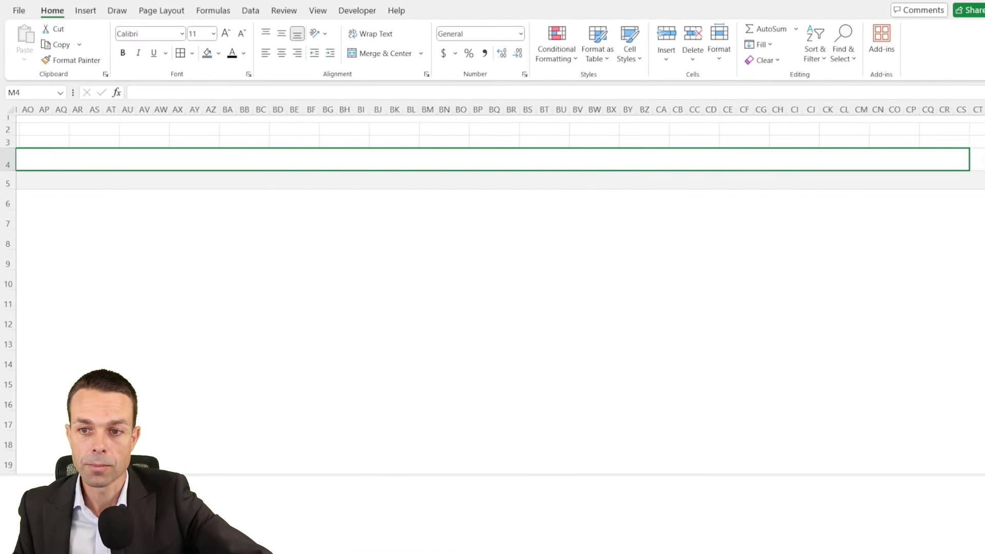
mouse_move(984, 159)
mouse_down()
mouse_move(934, 152)
mouse_move(936, 164)
mouse_up()
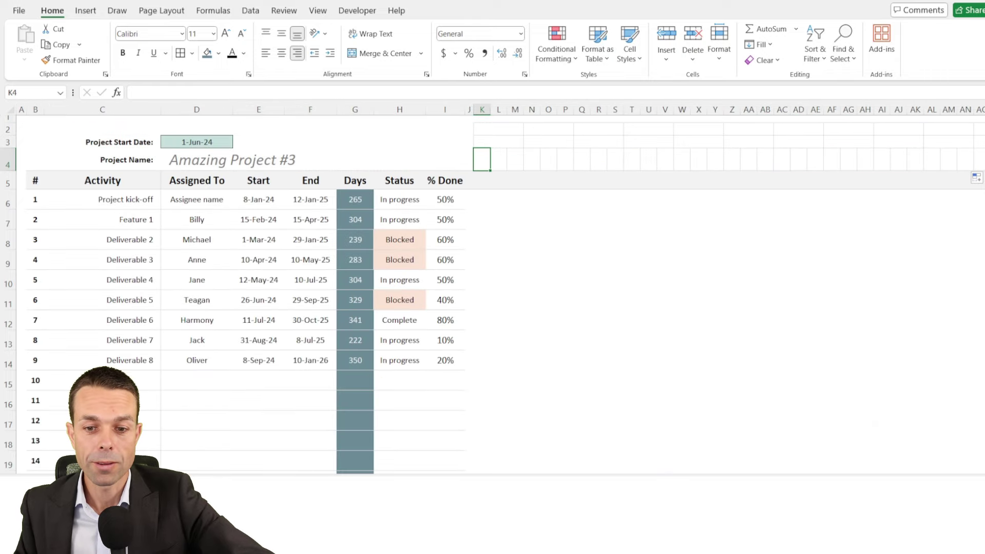
- Fill K4:CY4 with a light grey theme colour
scroll(981, 460, right, 15)
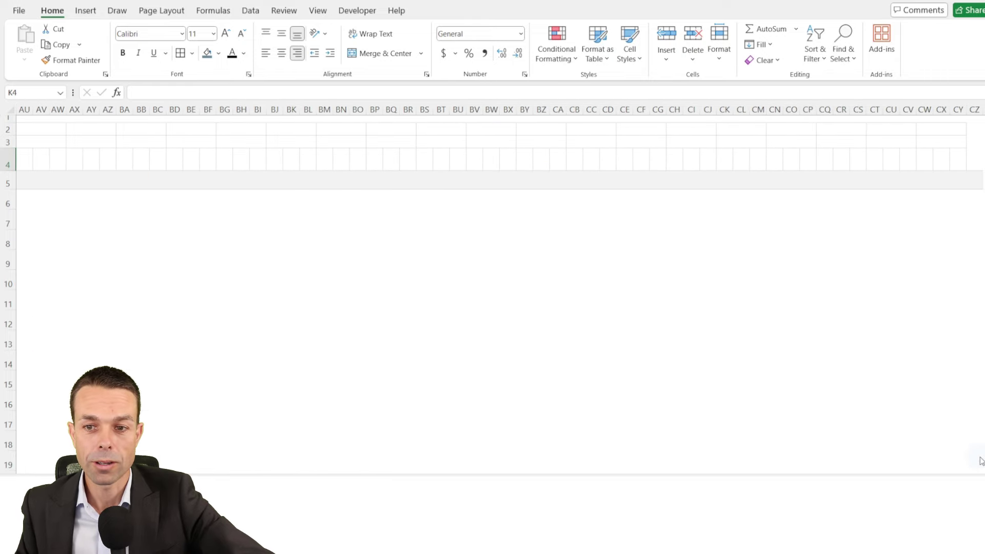
shift+click(966, 161)
click(218, 53)
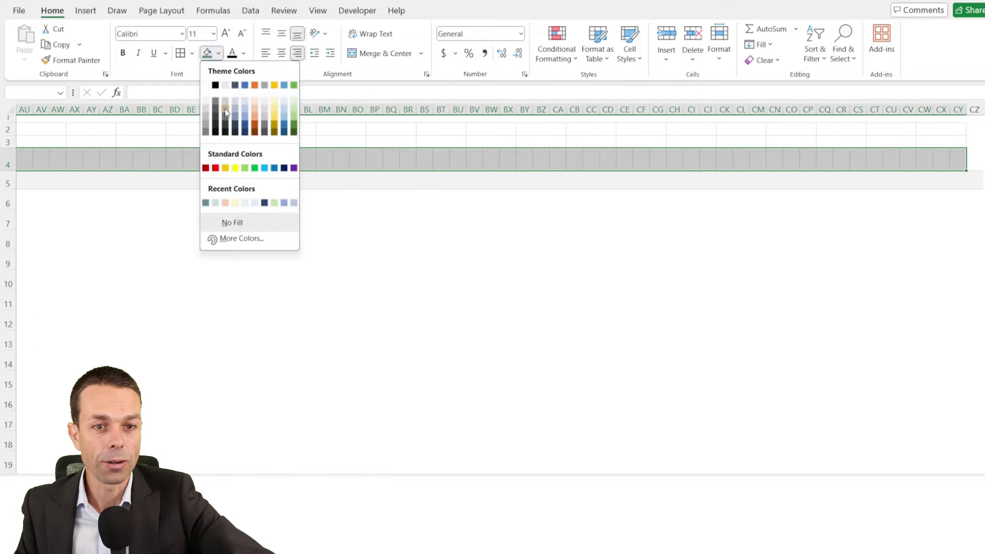
click(226, 105)
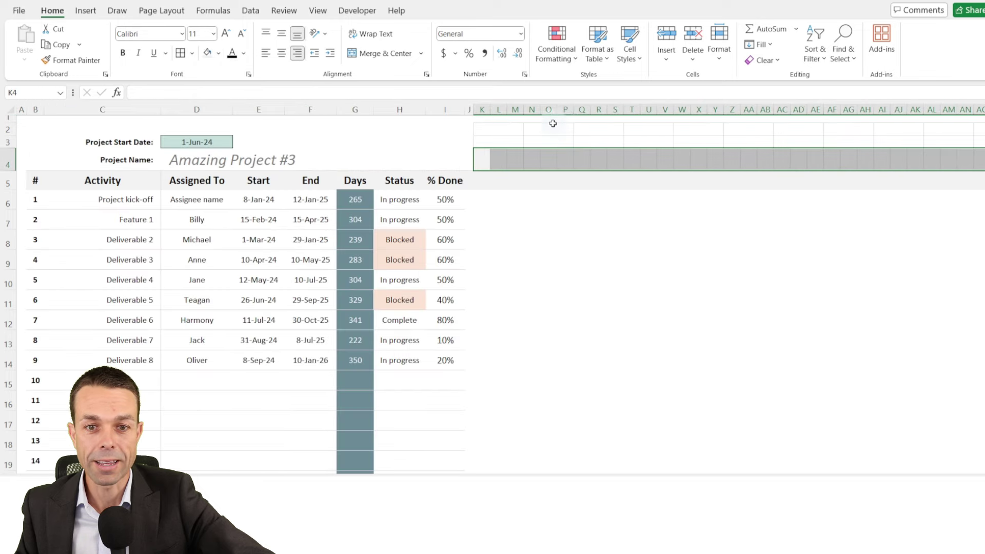
- Select timeline row 2 from K2 through CY2
click(484, 132)
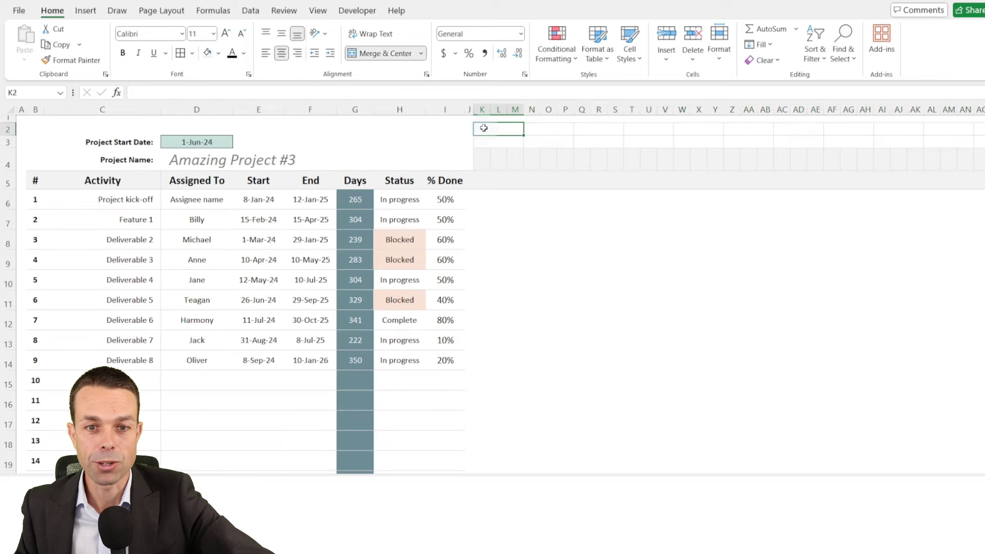
scroll(502, 290, right, 15)
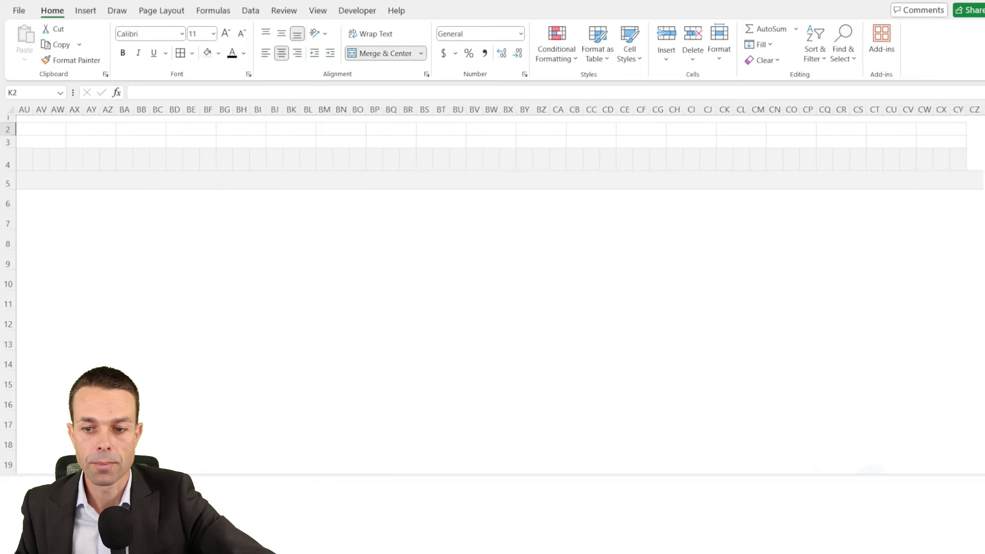
shift+click(940, 128)
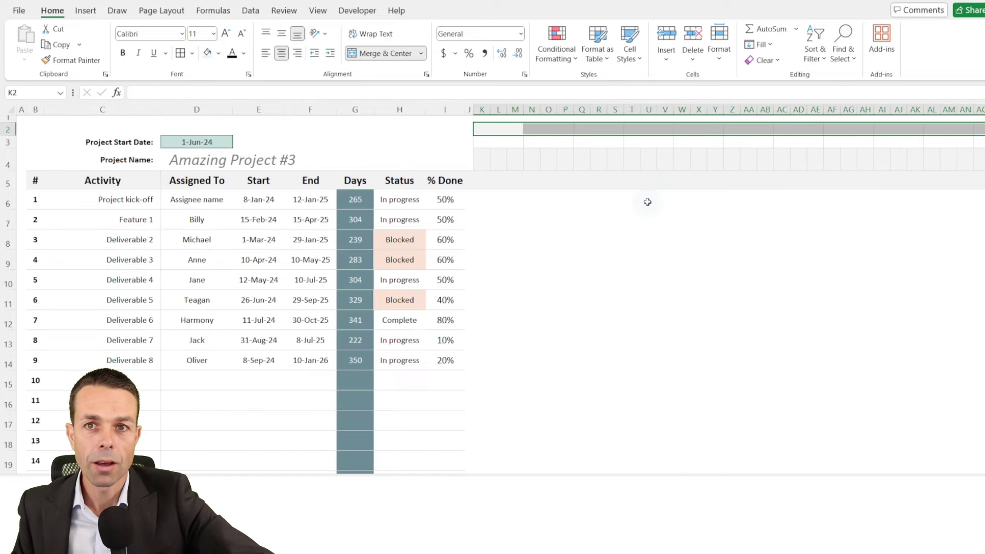
- Apply the More Borders settings to K2:CY2
click(193, 53)
click(228, 428)
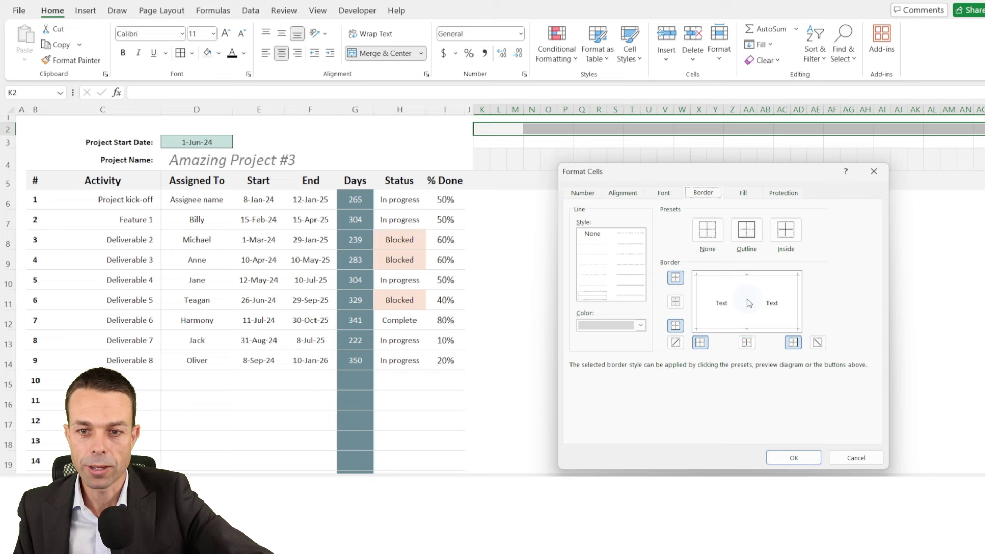
click(793, 457)
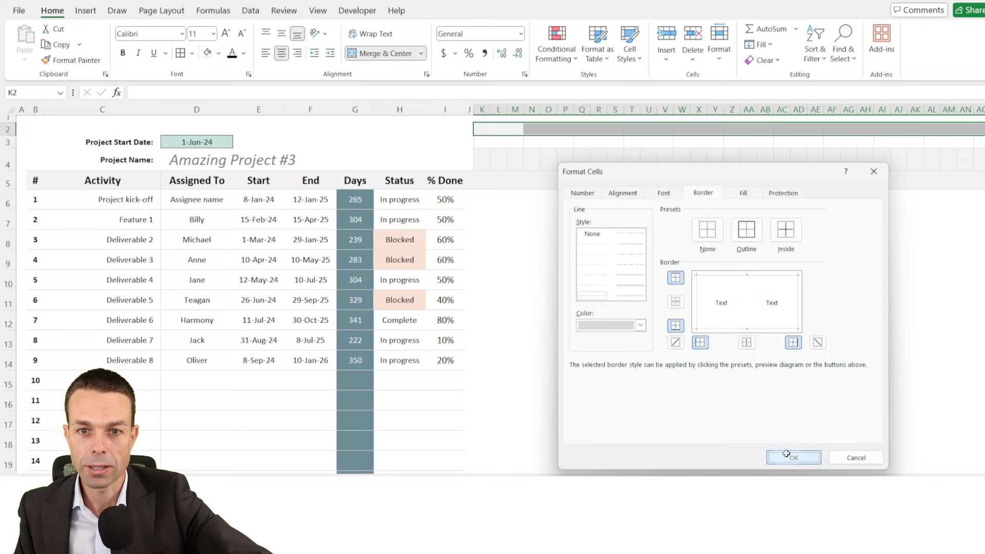
click(662, 298)
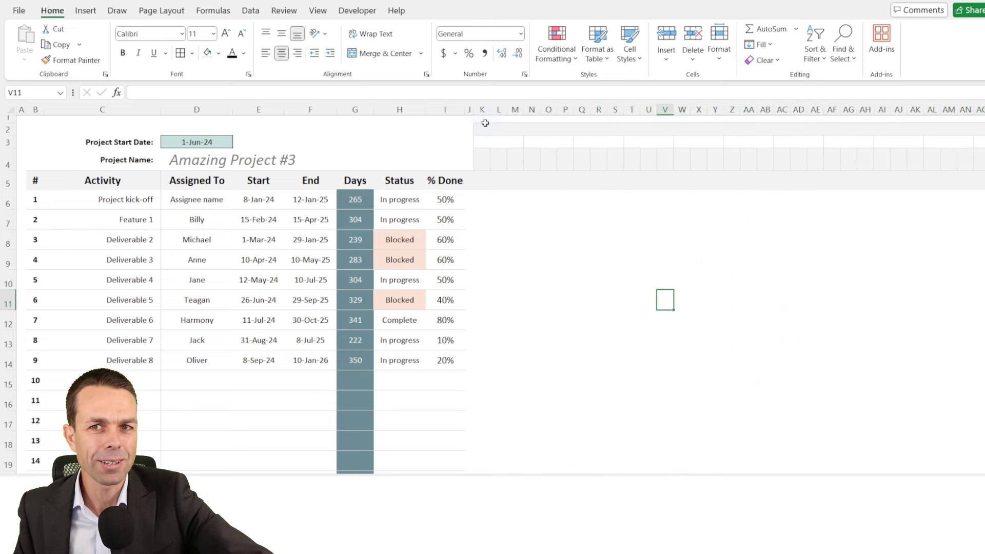
- Select the timeline grid area starting at K6 (K6:AE16)
key(ctrl+Home)
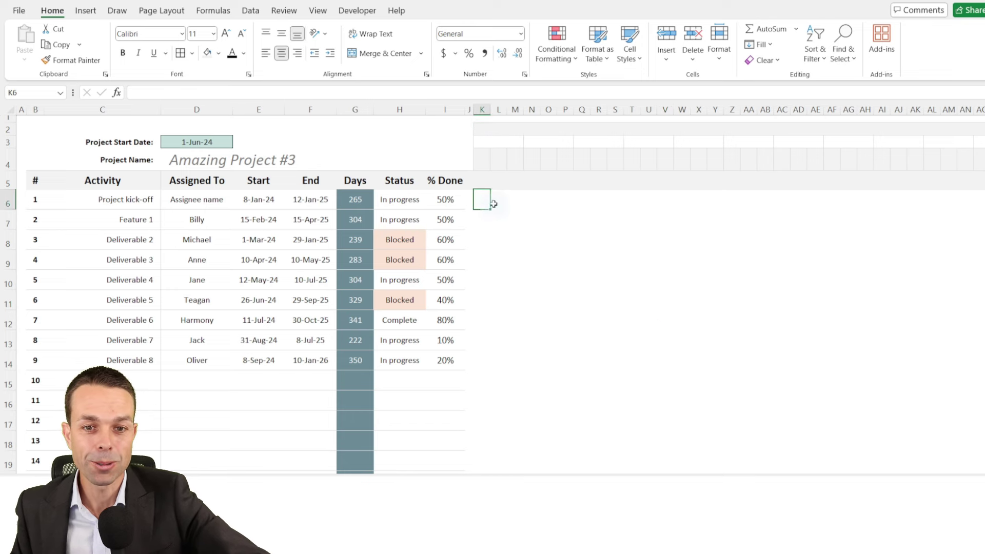
click(642, 453)
drag(483, 197, 801, 432)
scroll(500, 287, right, 10)
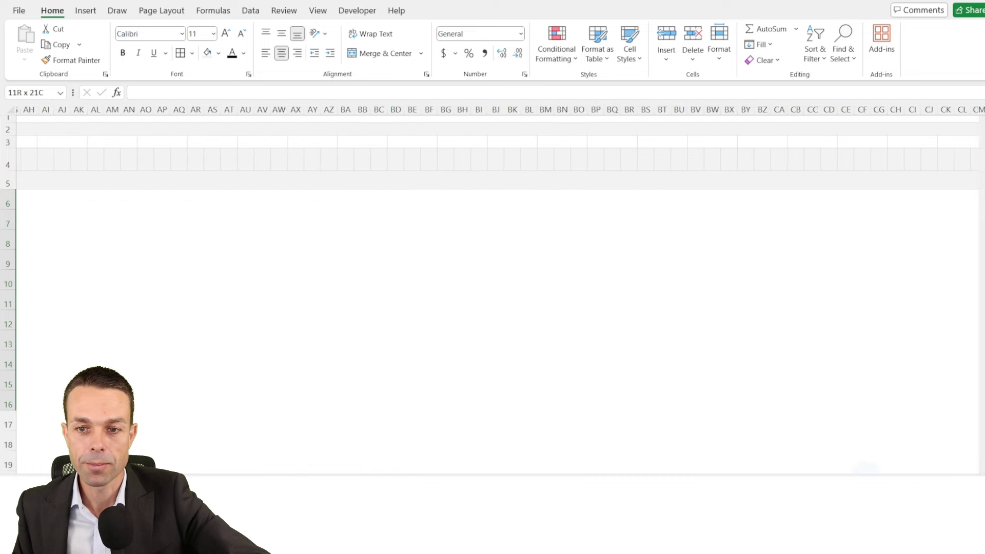
- Extend the timeline selection down to row 105
drag(956, 255, 960, 334)
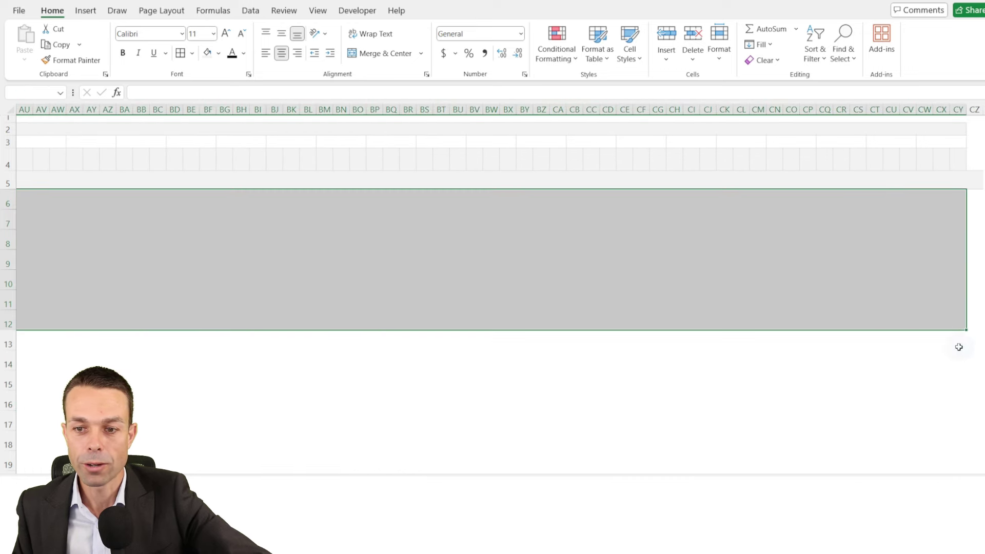
scroll(894, 332, down, 6)
scroll(911, 345, down, 20)
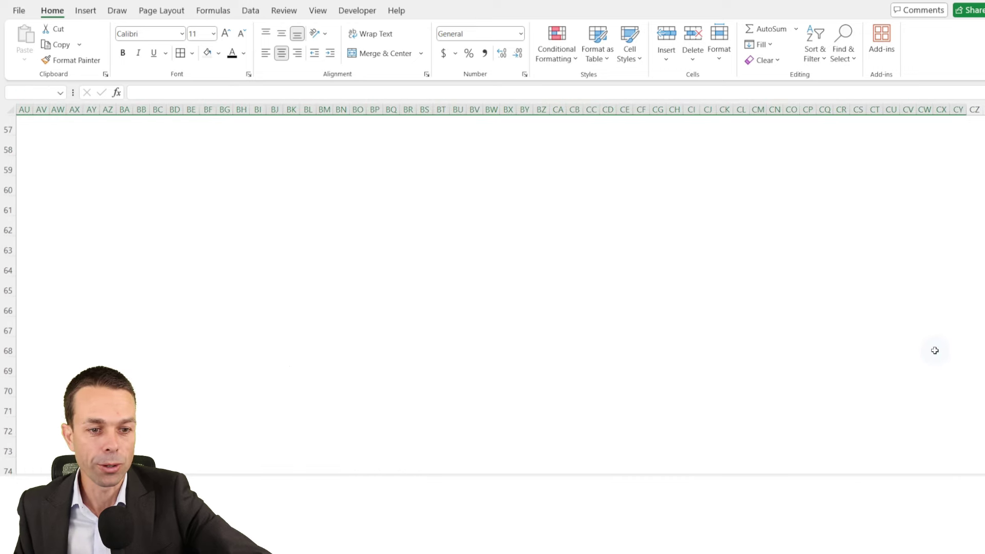
scroll(942, 354, down, 4)
shift+click(946, 364)
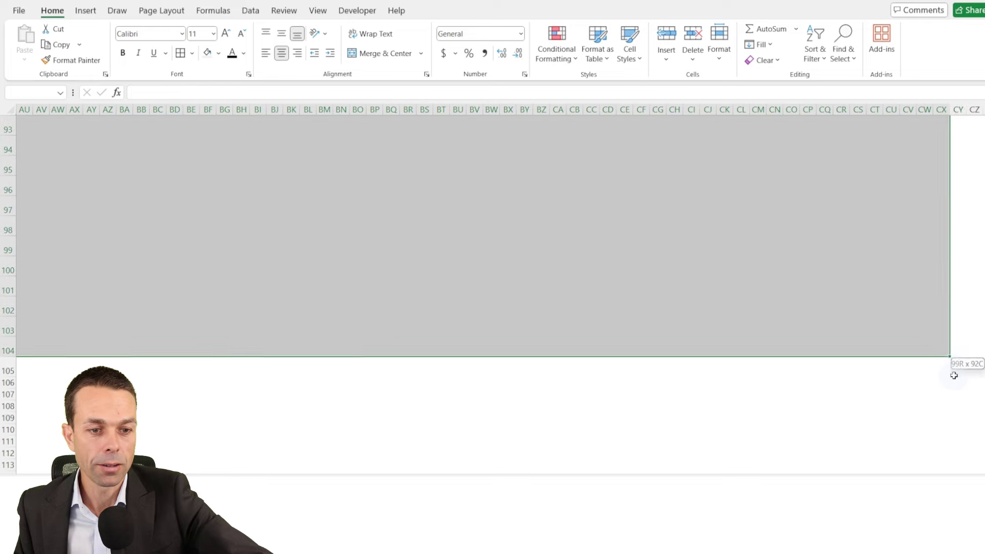
scroll(719, 288, up, 20)
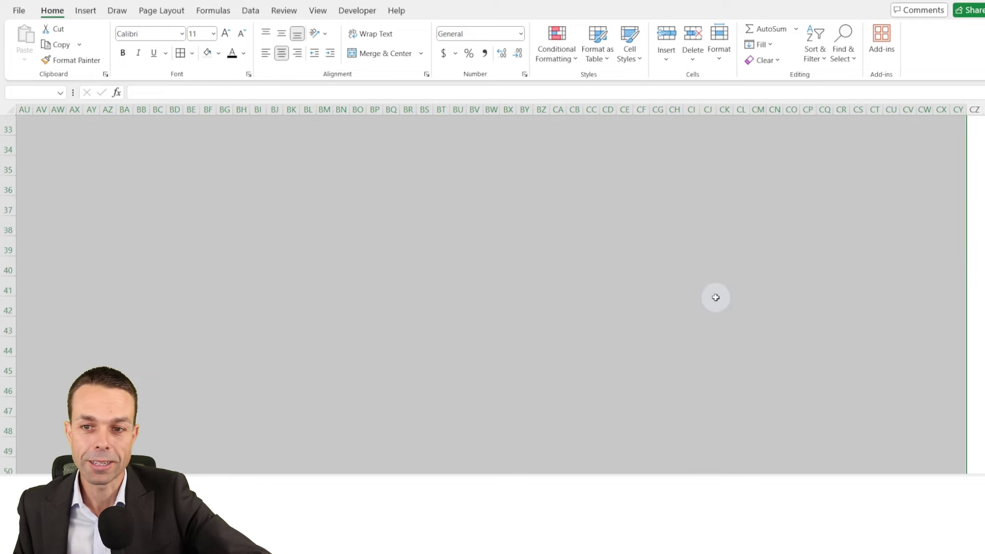
scroll(814, 431, left, 15)
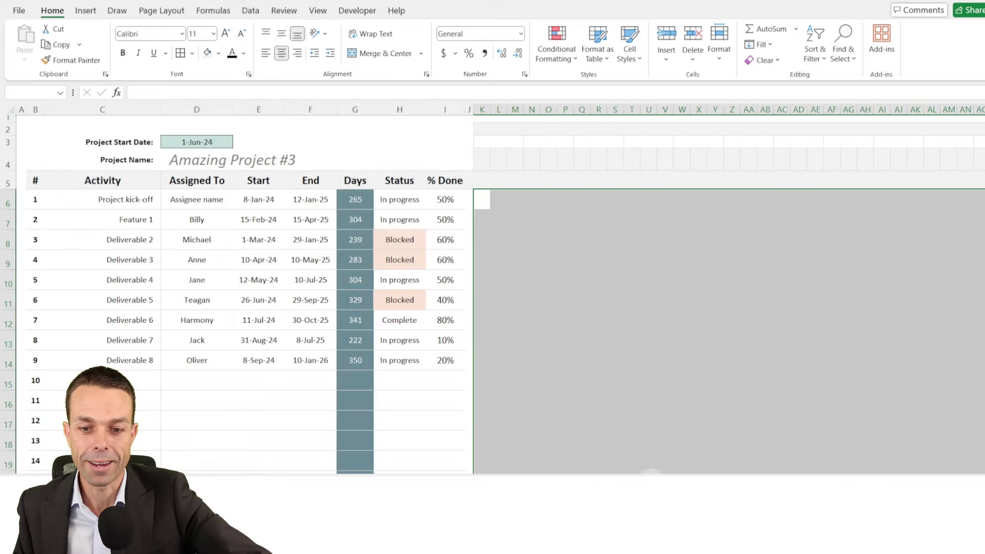
- Give the selected timeline area light-coloured Outline and Inside borders
click(192, 56)
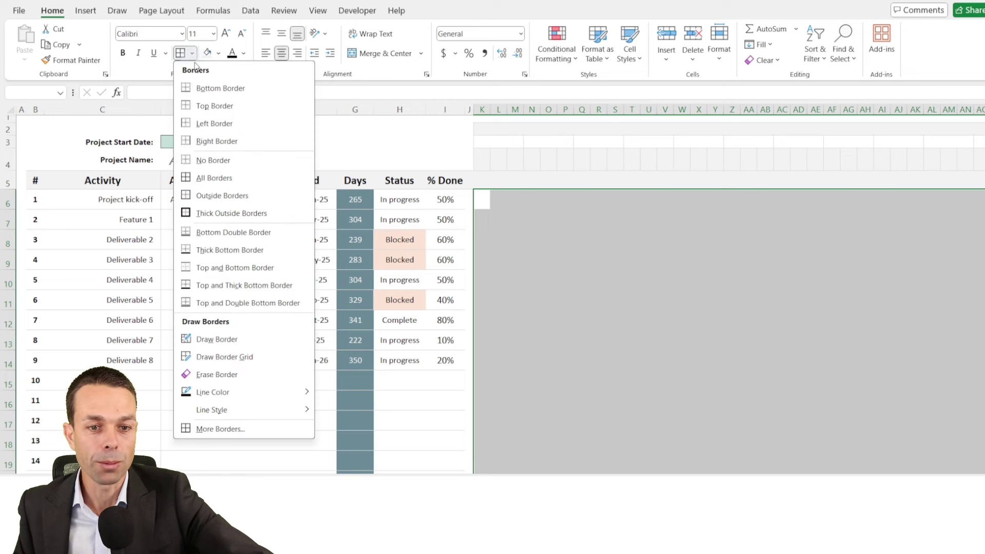
click(220, 488)
drag(648, 171, 214, 126)
click(206, 279)
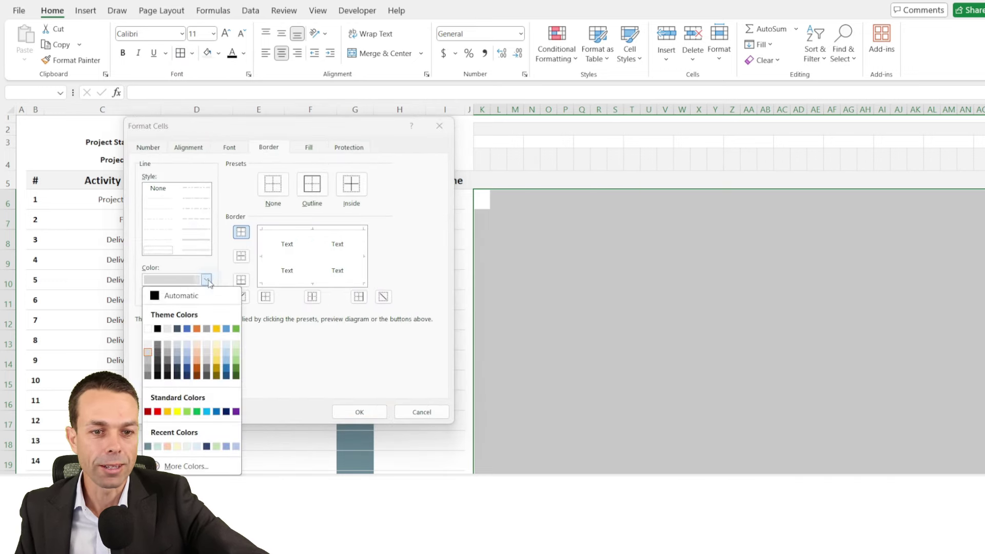
click(148, 349)
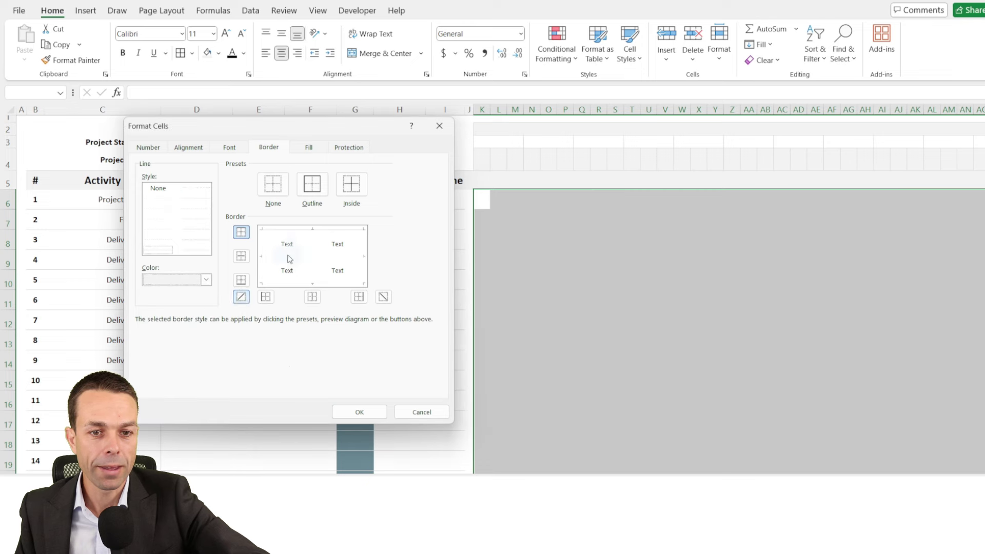
click(313, 188)
click(344, 187)
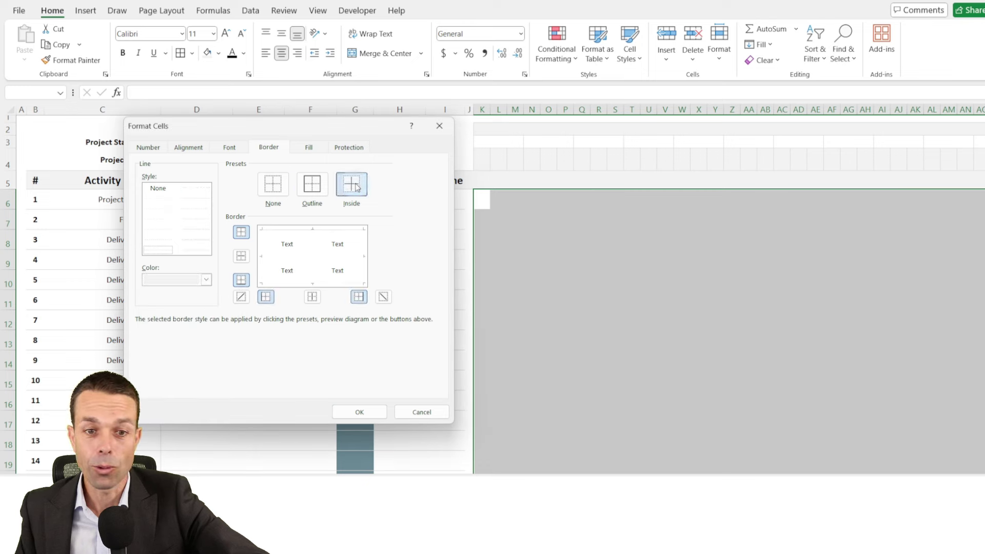
click(359, 412)
click(604, 282)
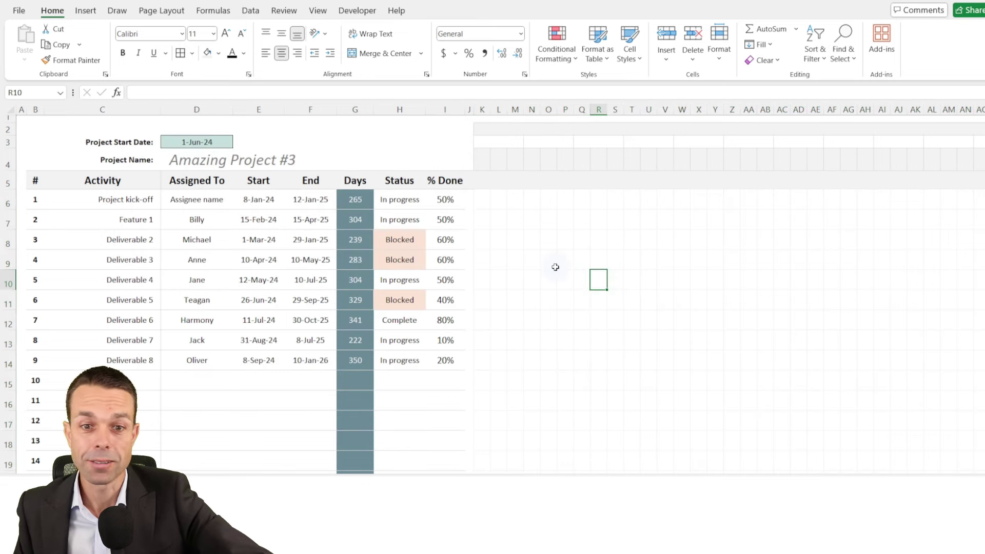
- Freeze panes at cell K6 from the View tab
click(481, 197)
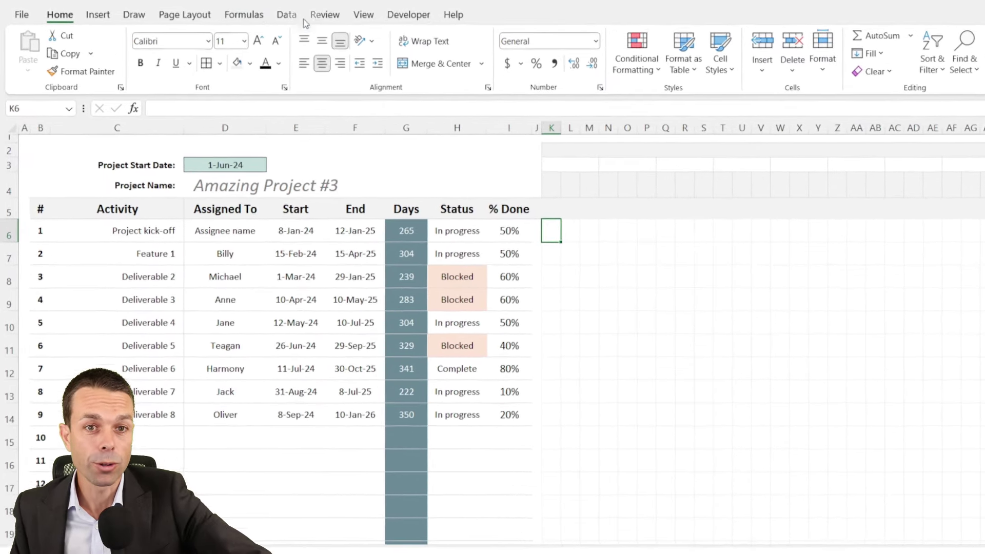
click(379, 18)
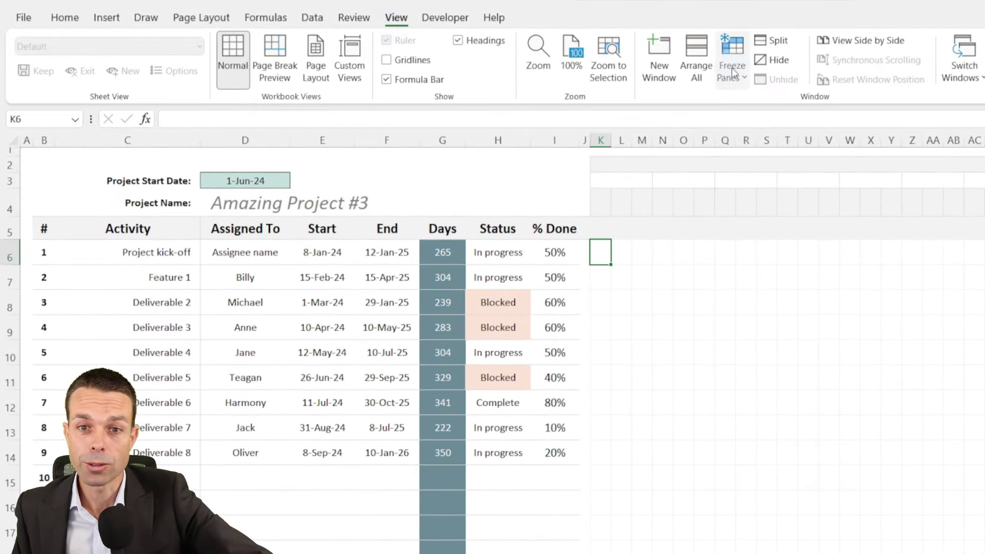
click(707, 73)
click(784, 109)
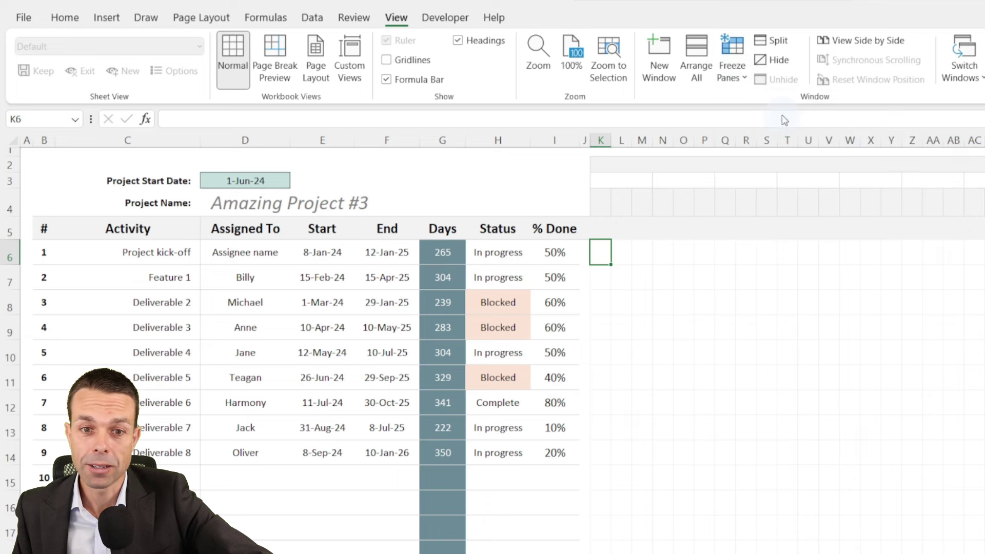
- Check the frozen panes by scrolling, then begin editing cell K4
scroll(689, 295, down, 12)
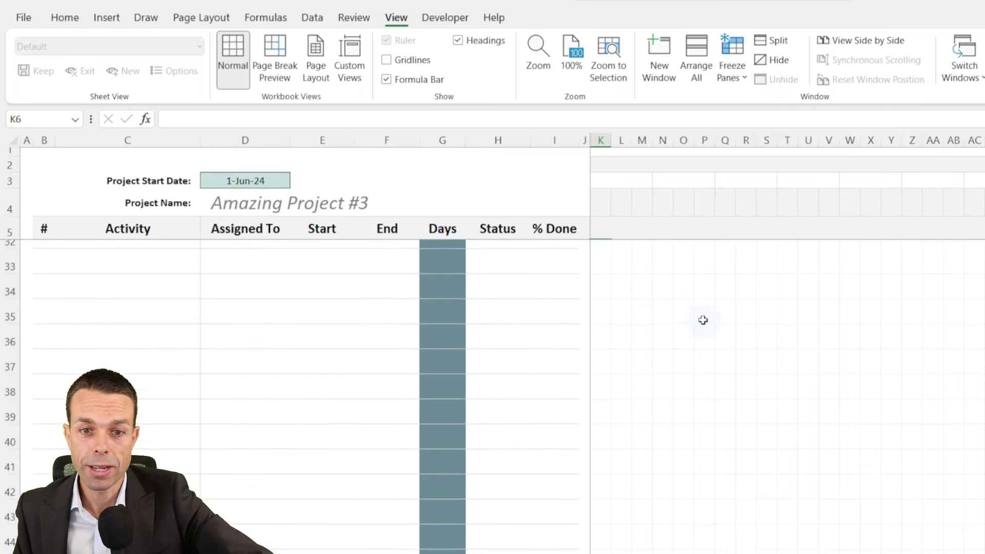
scroll(702, 319, up, 11)
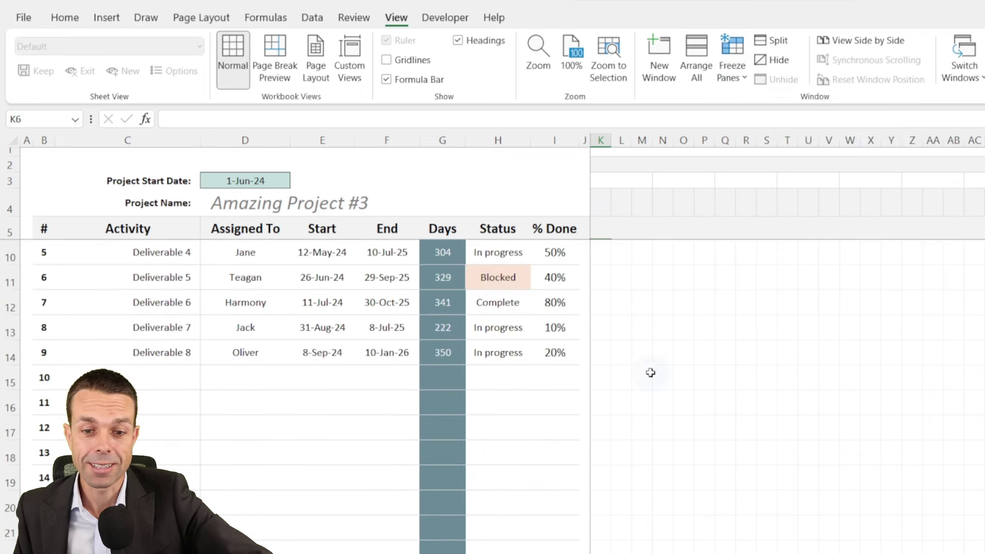
scroll(787, 343, right, 13)
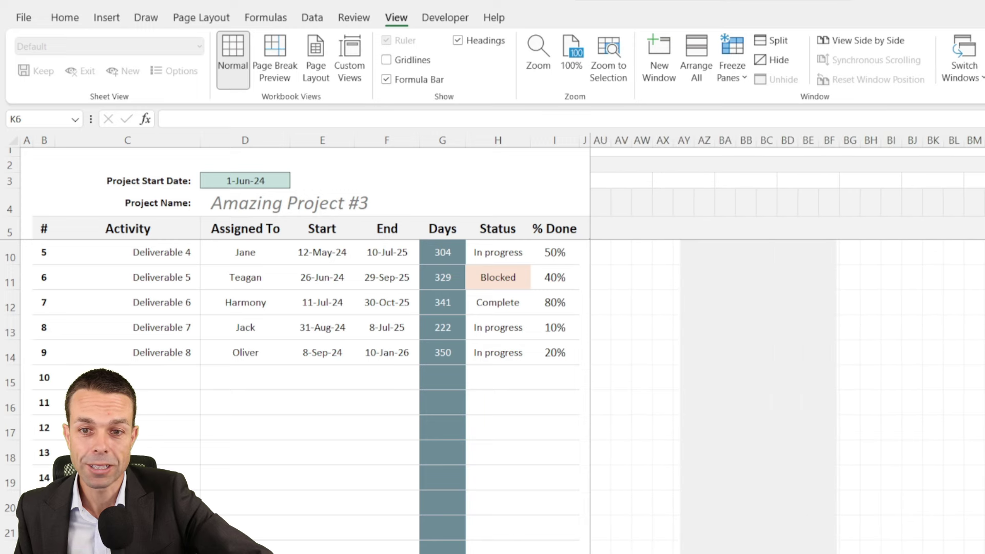
scroll(637, 501, left, 13)
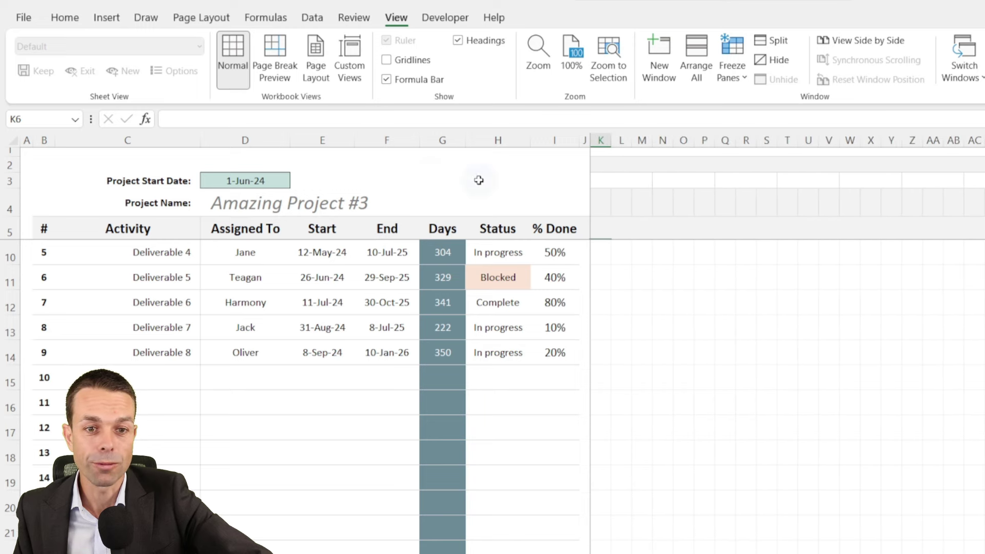
click(600, 200)
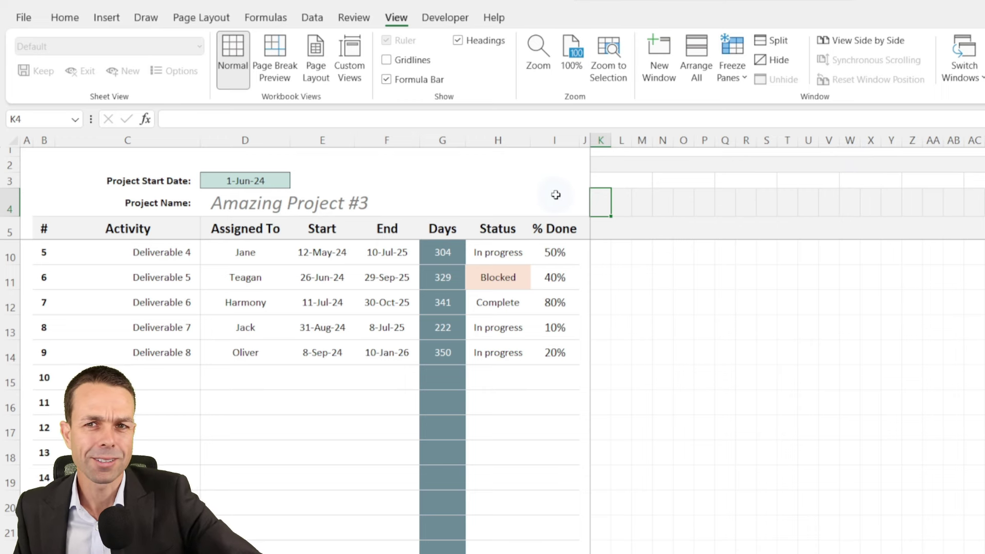
click(435, 120)
- Paste =DATE(YEAR(D3),FLOOR(MONTH(D3)-1,3)+1,1) into K4 and add spacing in an expanded formula bar
text(=DATE(YEAR(D3),FLOOR(MONTH(D3)-1,3)+1,1))
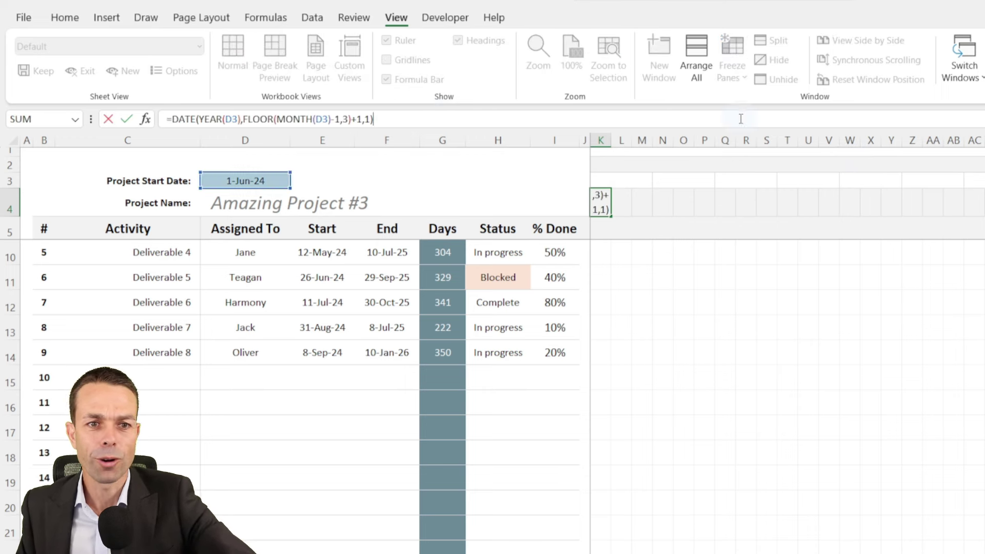
key(ctrl+shift+u)
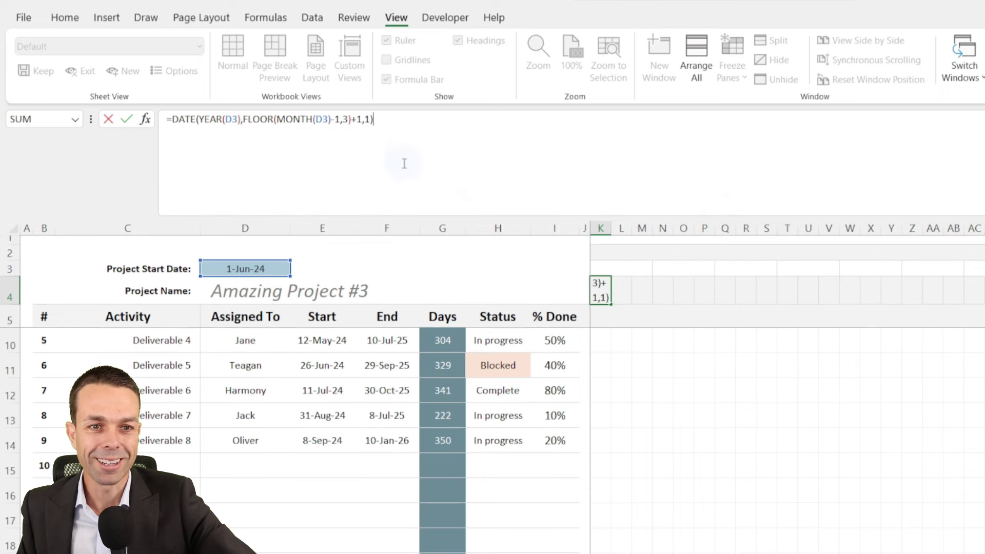
click(195, 120)
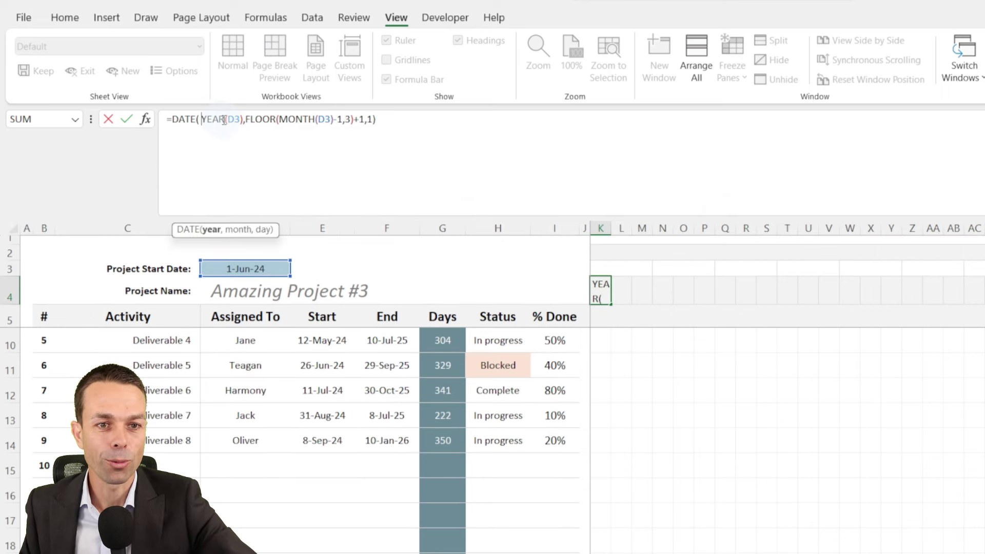
click(227, 119)
click(243, 120)
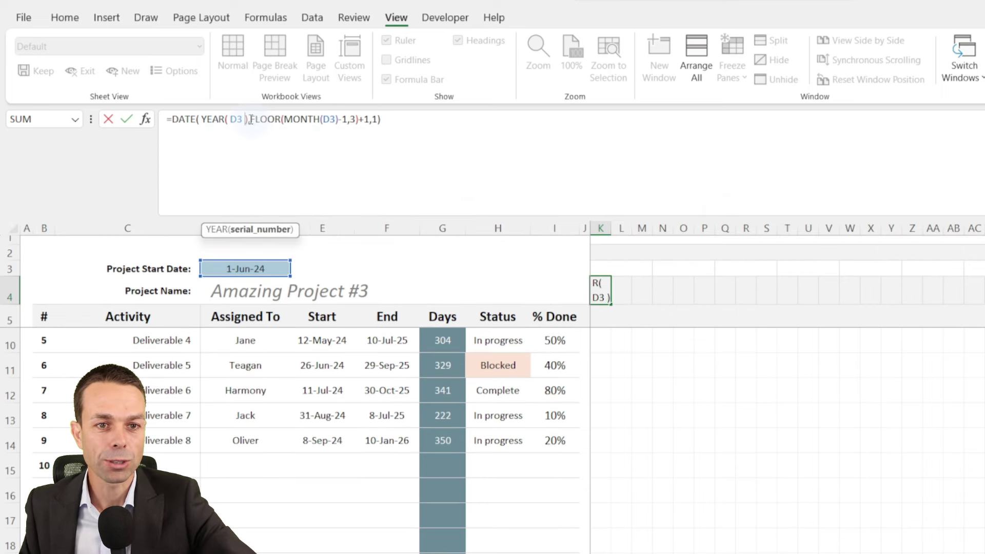
click(250, 119)
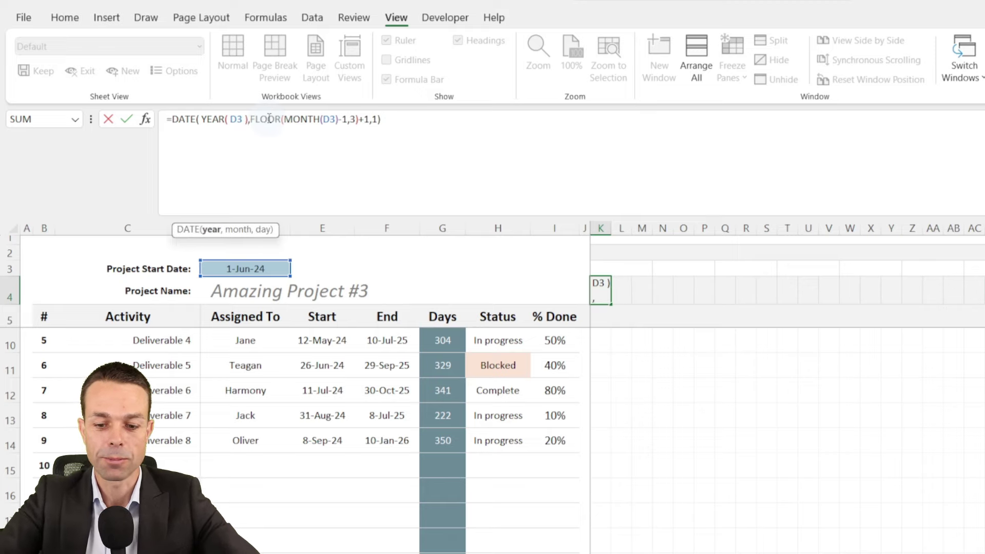
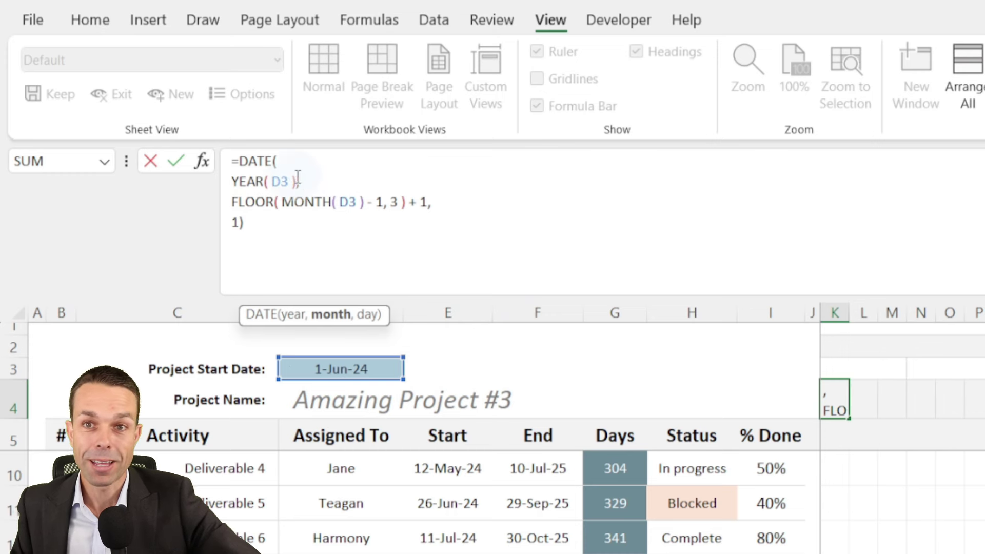
- Review and commit K4's =DATE(YEAR(D3), FLOOR(MONTH(D3)-1,3)+1, 1) formula, showing 1/04/2024
click(254, 162)
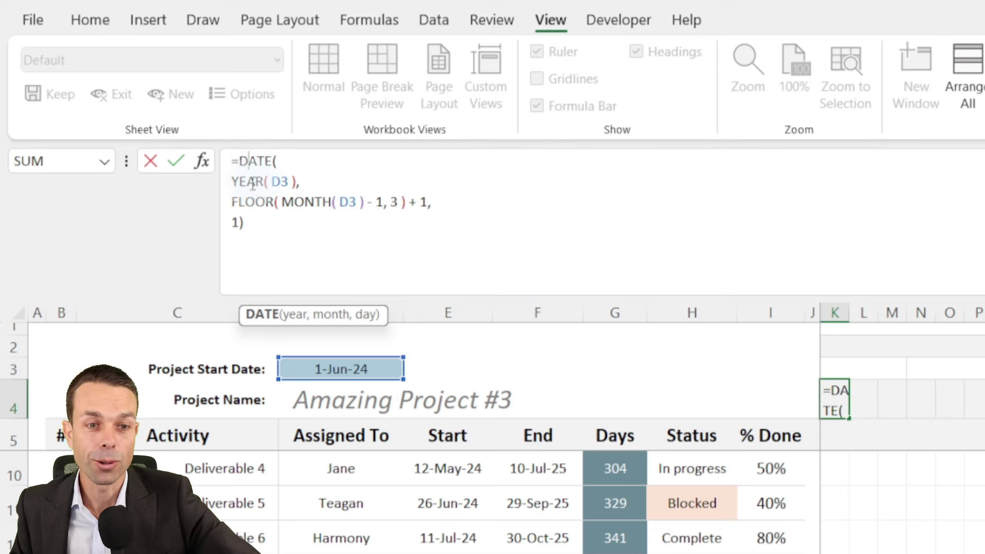
drag(228, 181, 272, 182)
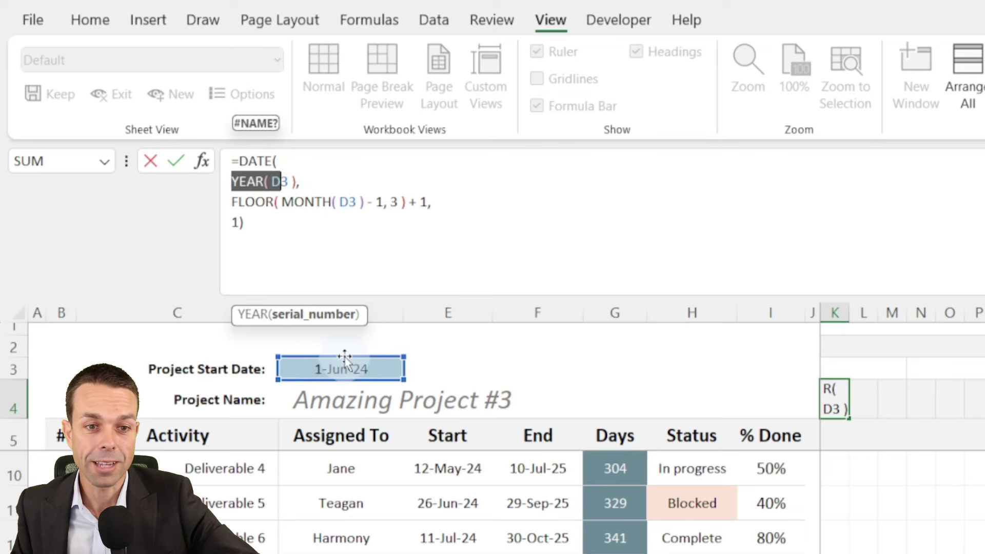
click(233, 200)
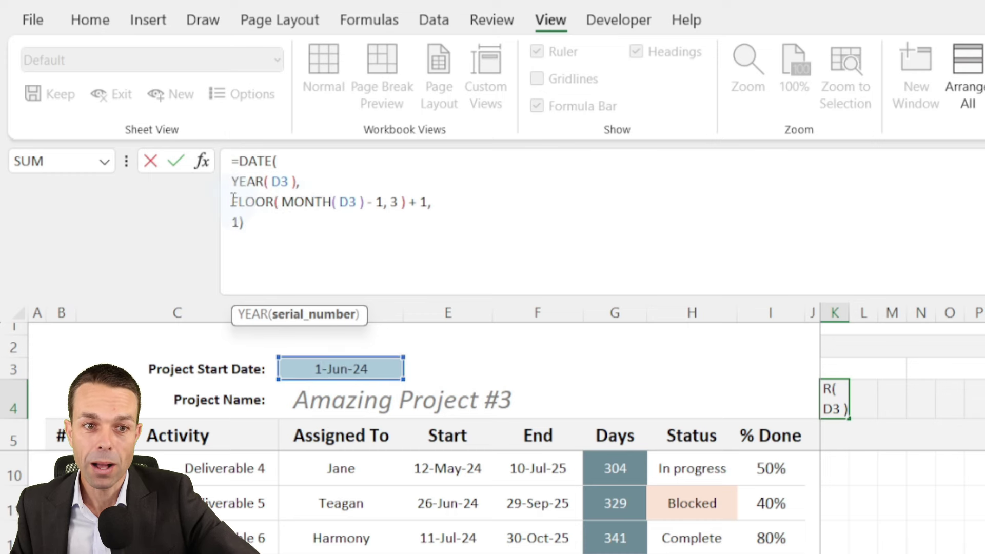
click(377, 201)
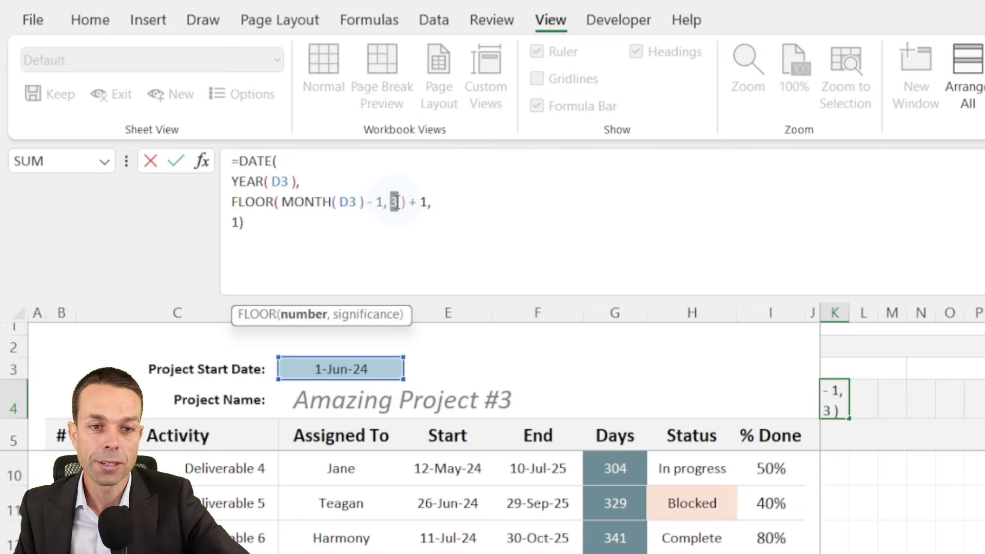
click(394, 201)
click(378, 202)
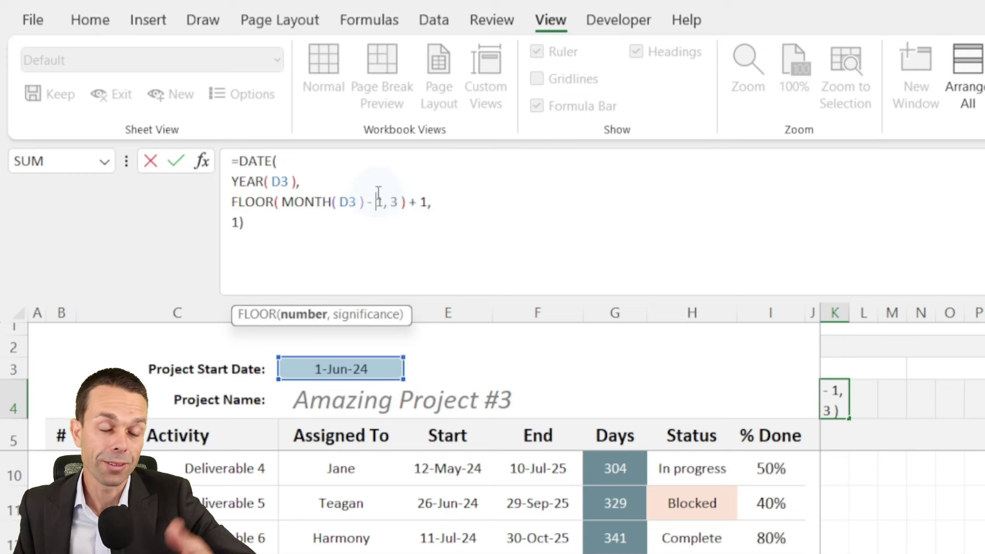
drag(433, 202, 230, 201)
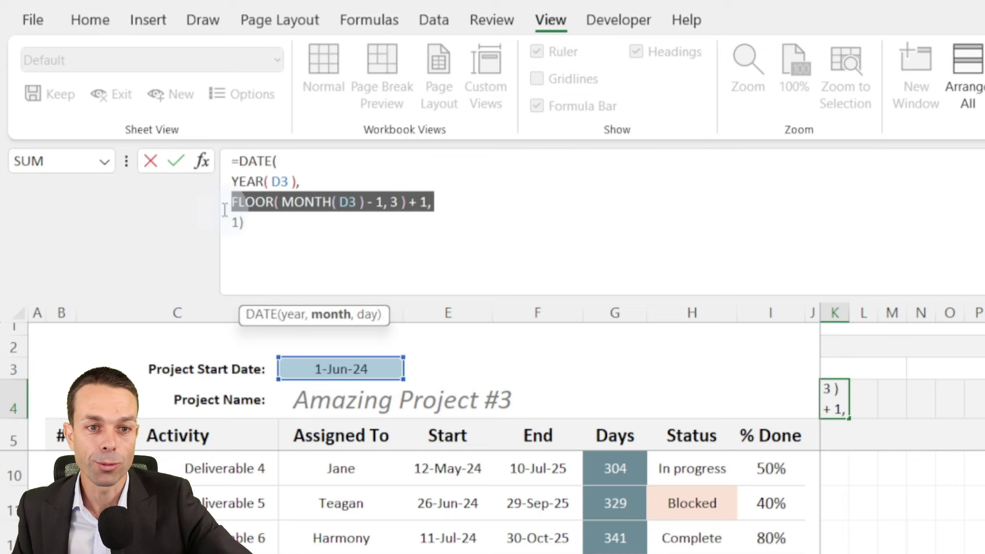
click(275, 202)
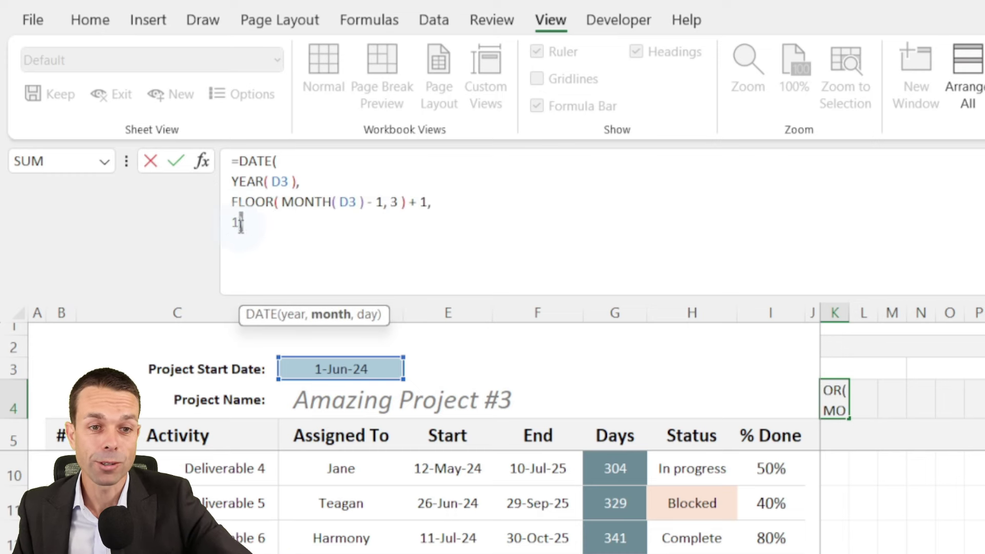
drag(232, 229, 235, 229)
click(260, 224)
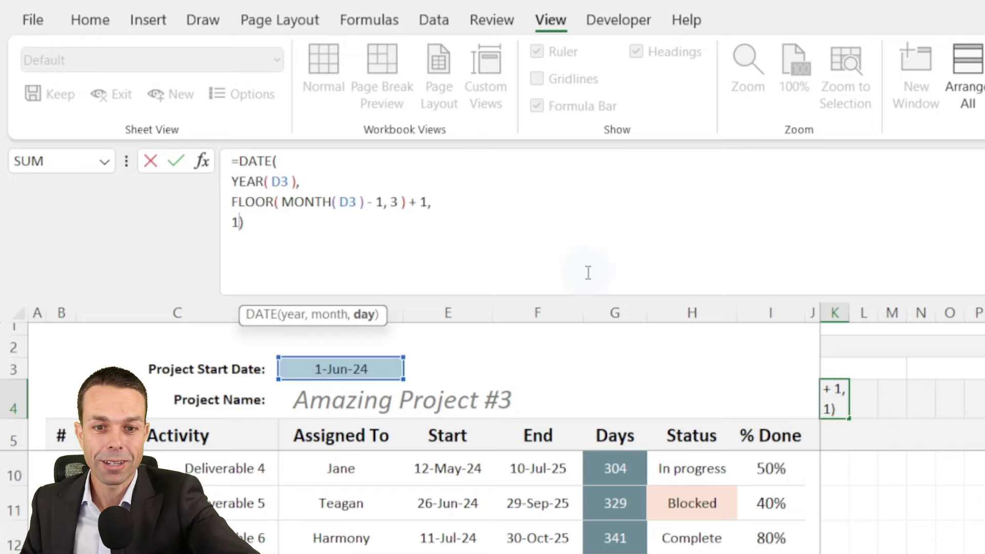
key(Return)
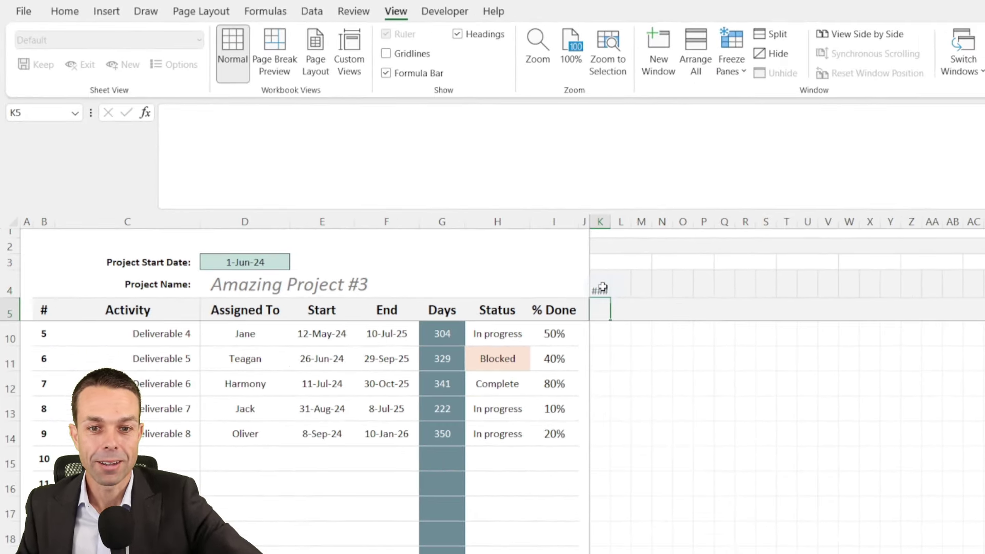
click(801, 385)
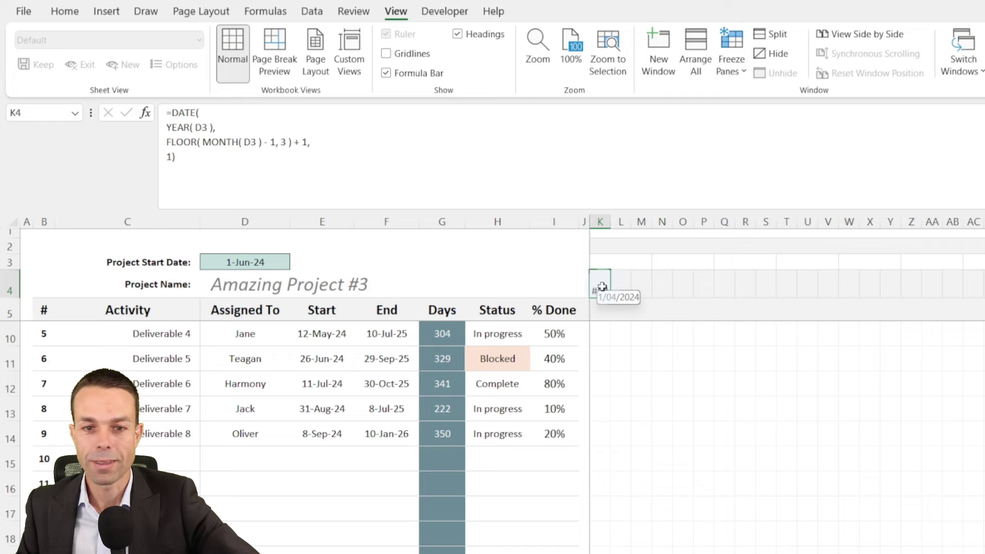
- Format K4 with 90° vertical text and a custom 'mmm' month number format
right_click(602, 286)
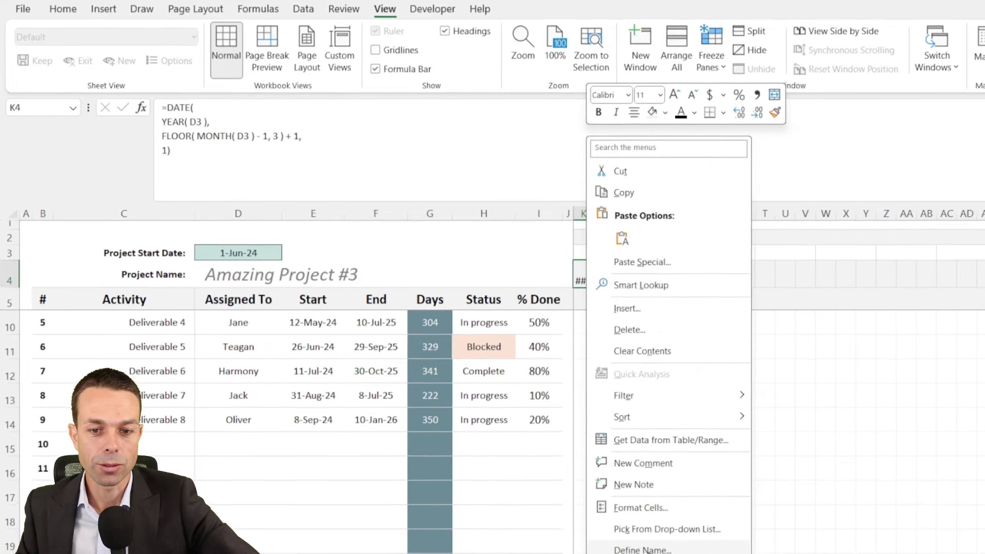
click(641, 508)
drag(630, 245, 319, 143)
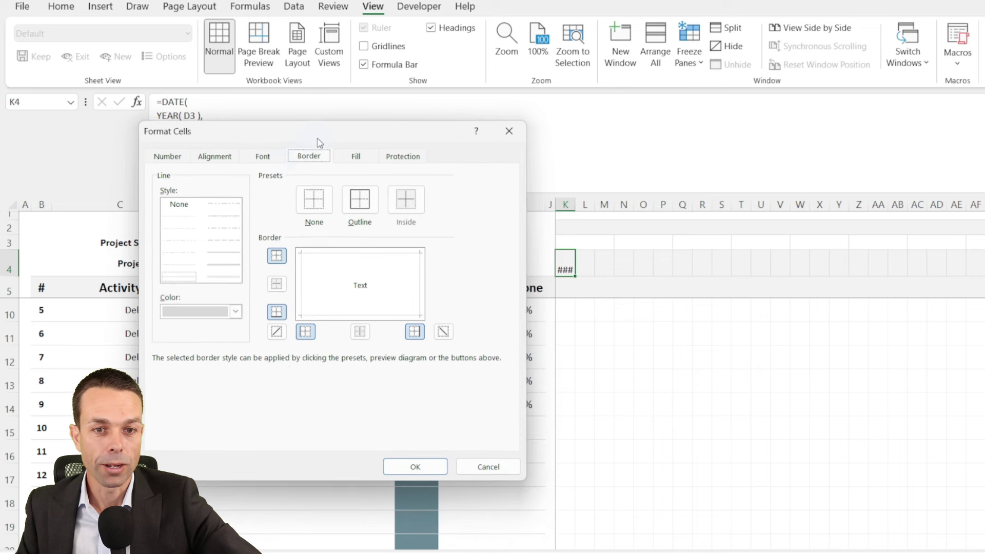
click(225, 156)
drag(484, 231, 455, 192)
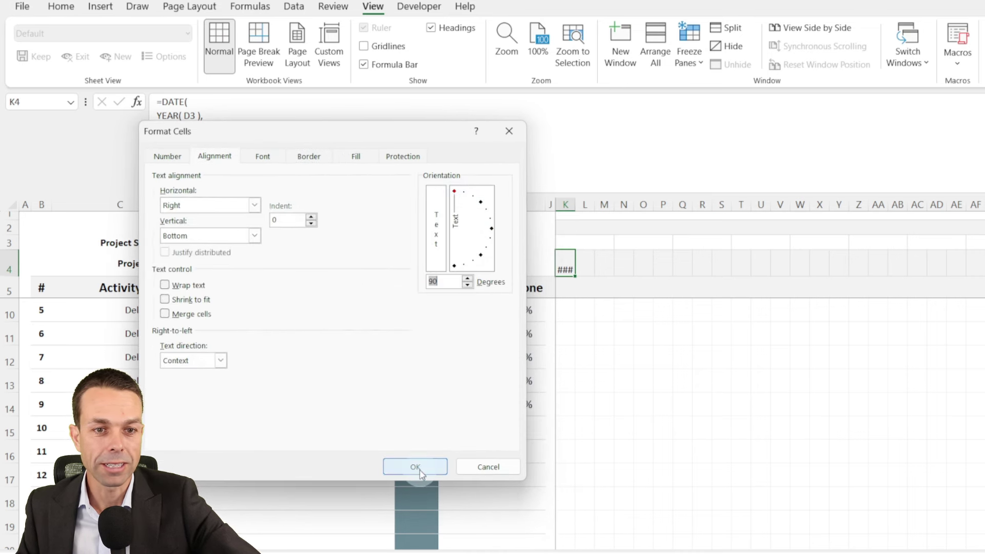
click(167, 156)
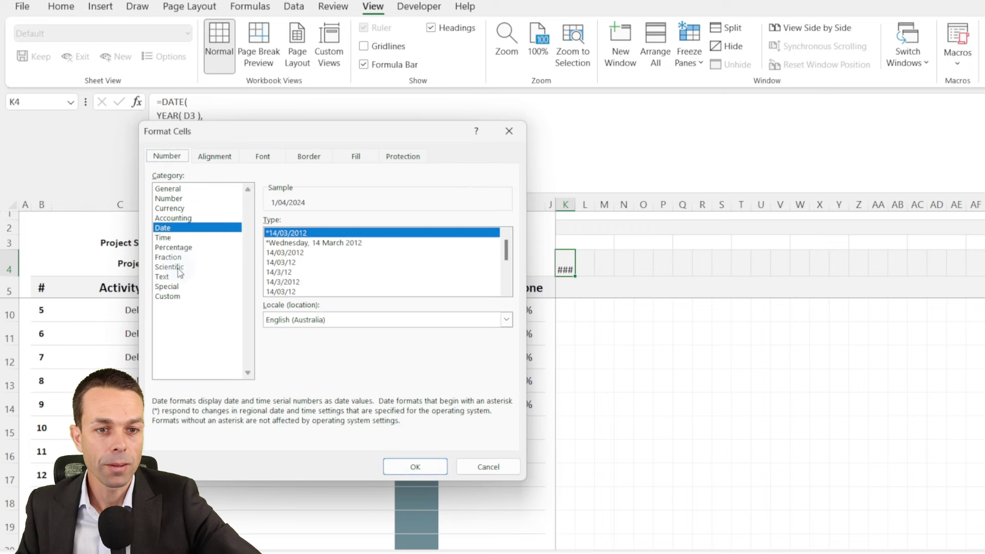
click(175, 299)
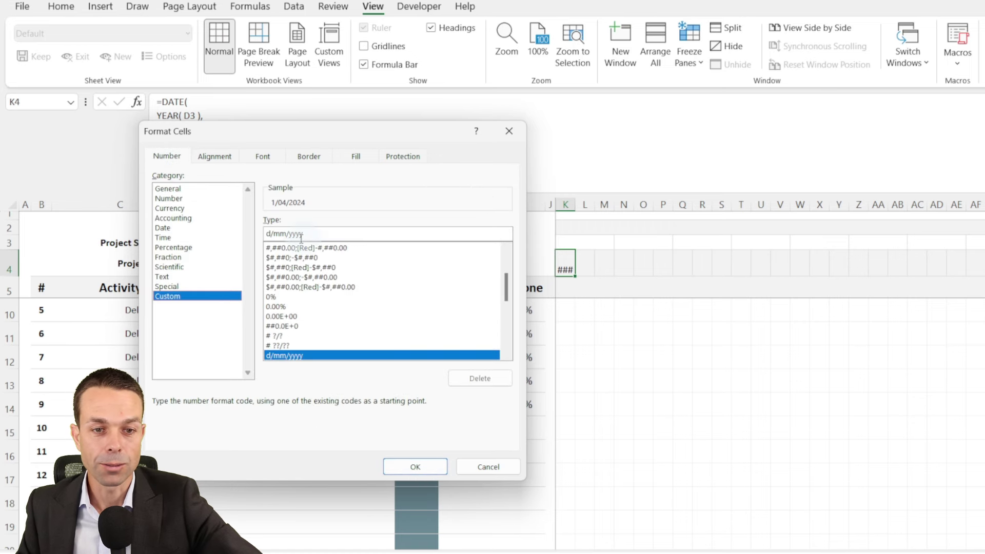
text(mmm)
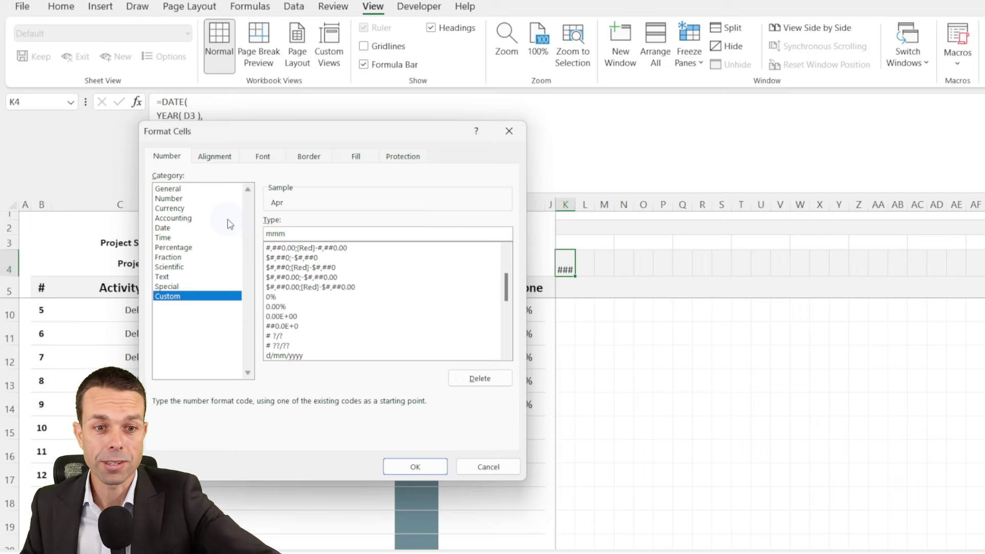
click(413, 466)
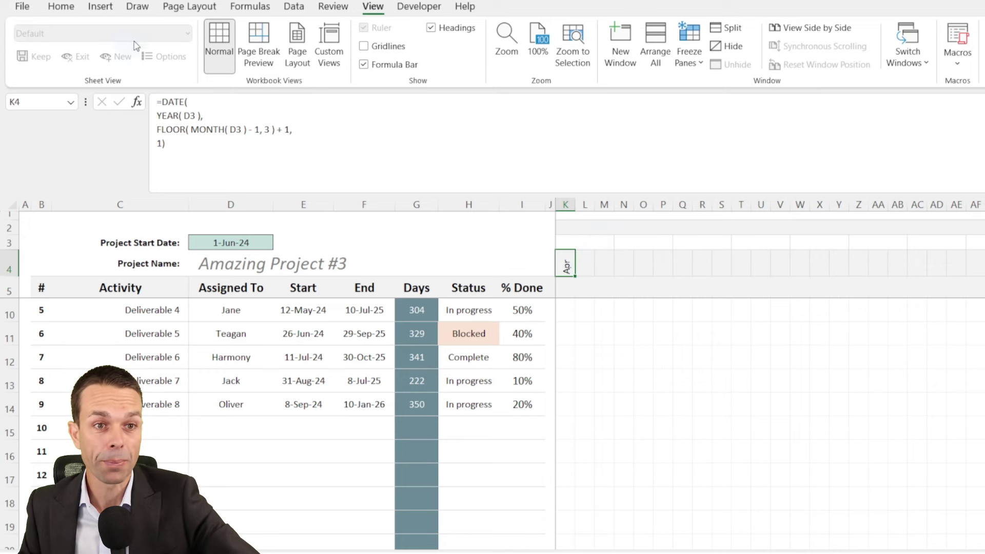
- Centre K4's month label and paint its formatting across row 4 to W4
click(61, 6)
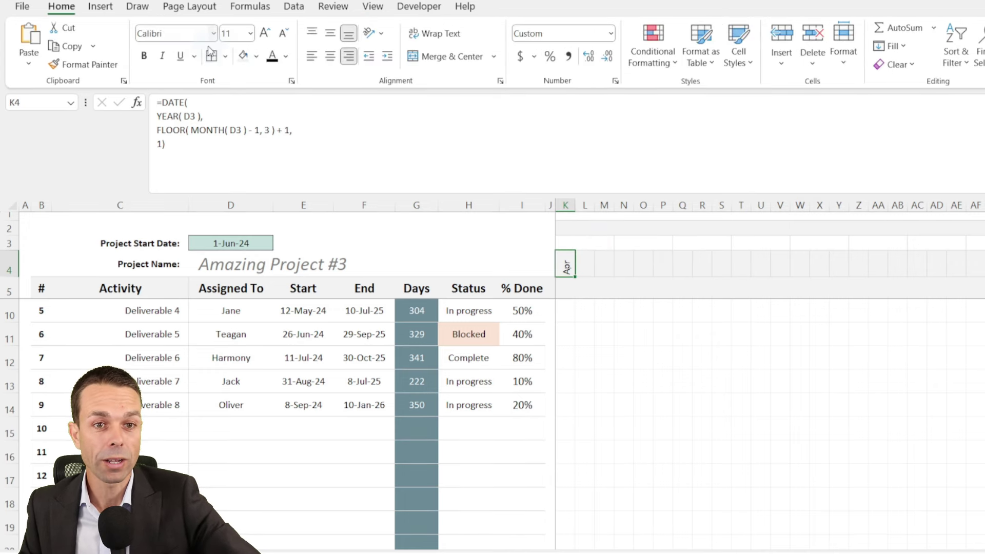
click(329, 56)
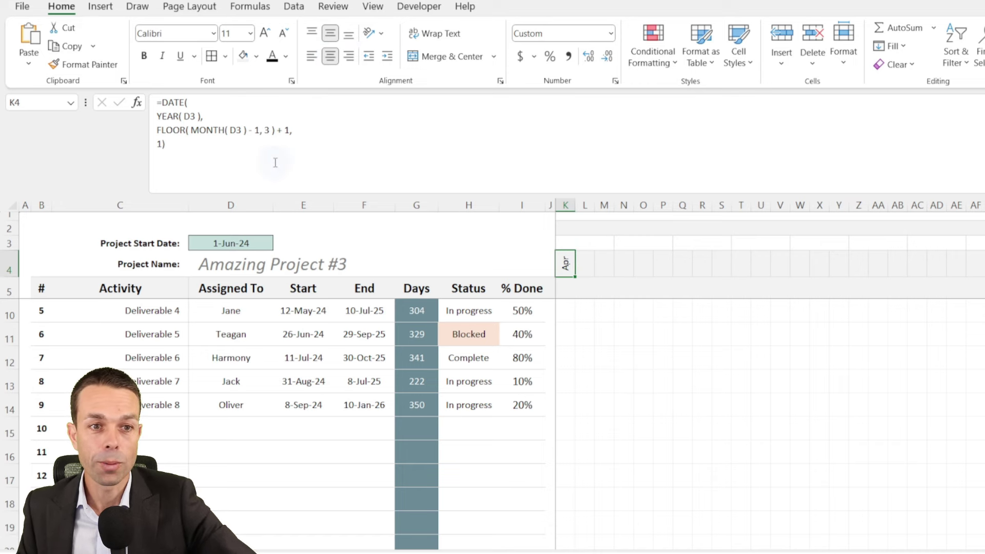
click(89, 65)
mouse_move(583, 263)
mouse_down()
mouse_move(982, 264)
mouse_move(956, 268)
mouse_move(969, 259)
mouse_up()
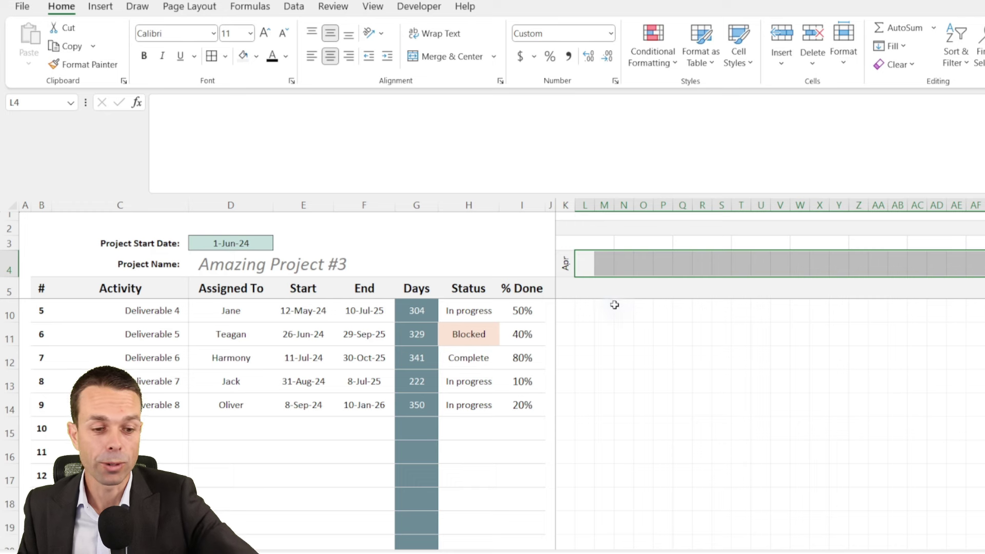
- Enter =EDATE(K4, 1) in L4 to give the month after K4
click(591, 266)
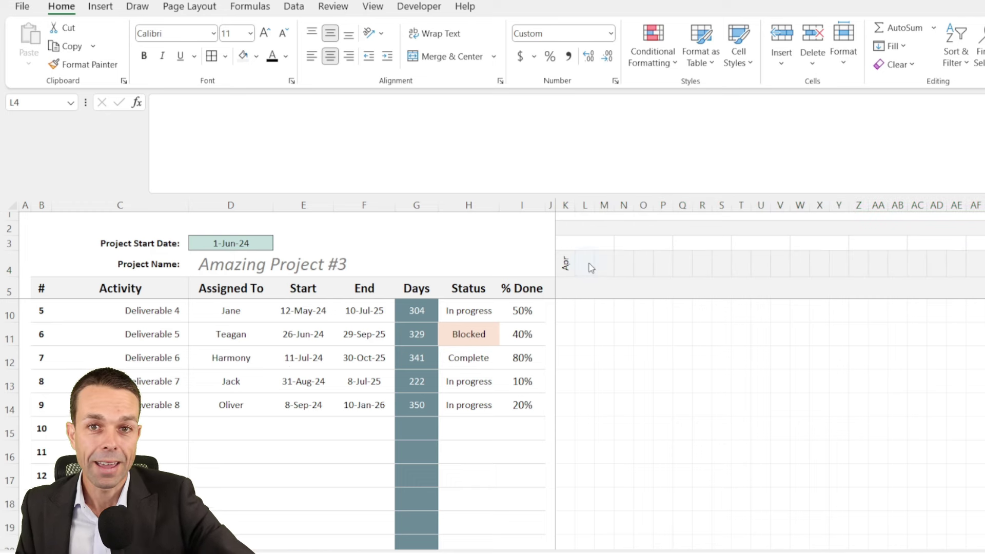
click(590, 266)
key(ctrl+shift+Right)
click(584, 262)
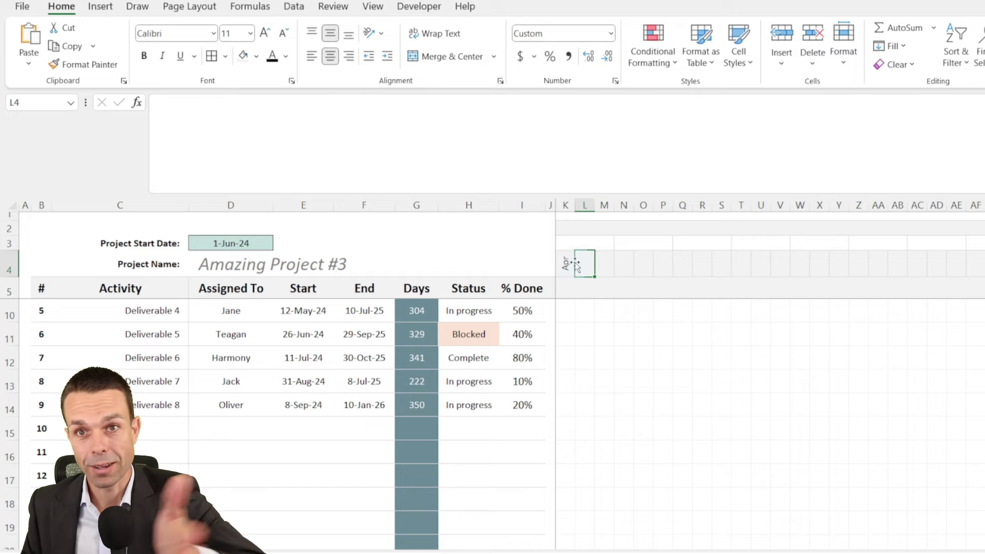
text(=EDATE(K4,1))
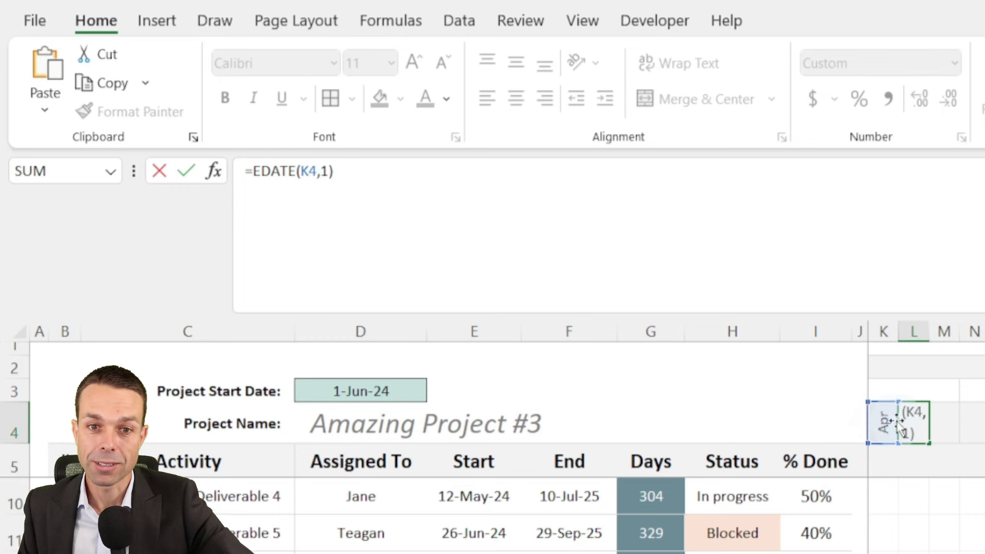
click(328, 171)
key(Left)
key(Left)
key(BackSpace)
key(Right)
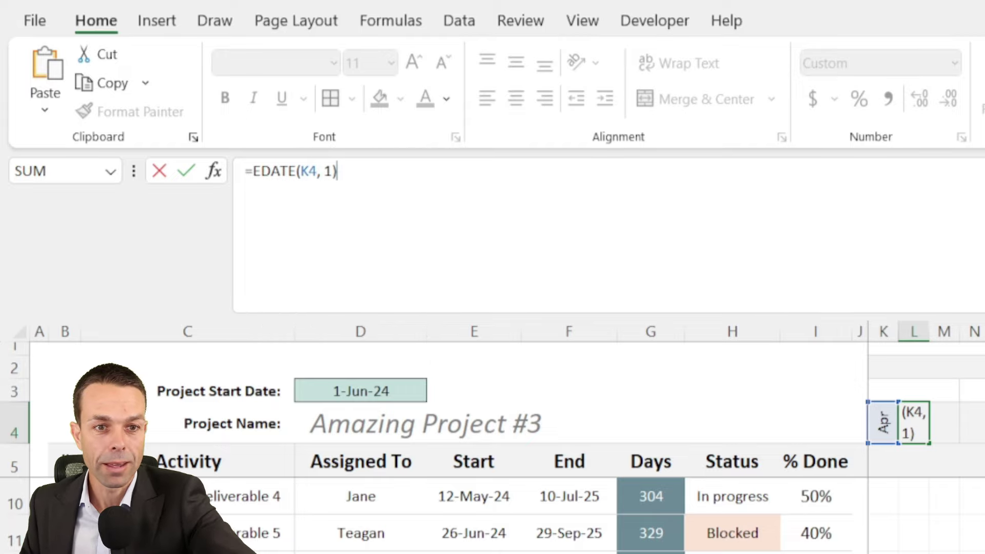
key(Return)
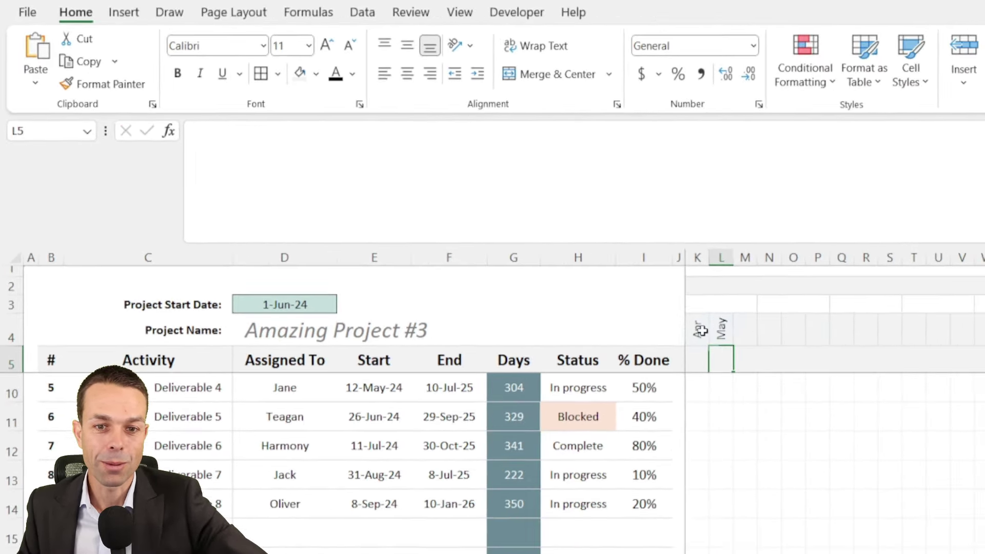
- Fill L4's EDATE formula right across row 4 to the end of the timeline
click(913, 420)
drag(593, 277, 982, 264)
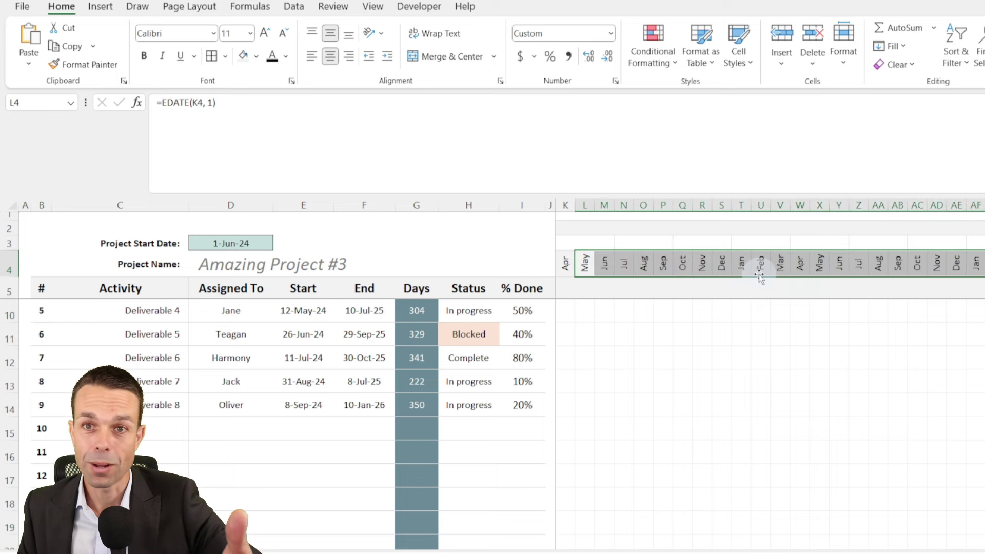
key(ctrl+Right)
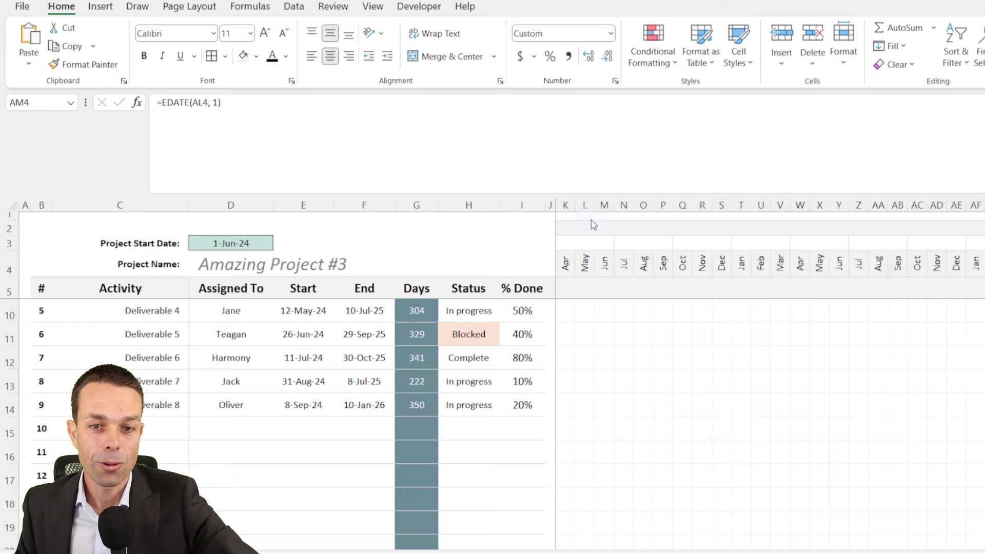
click(599, 231)
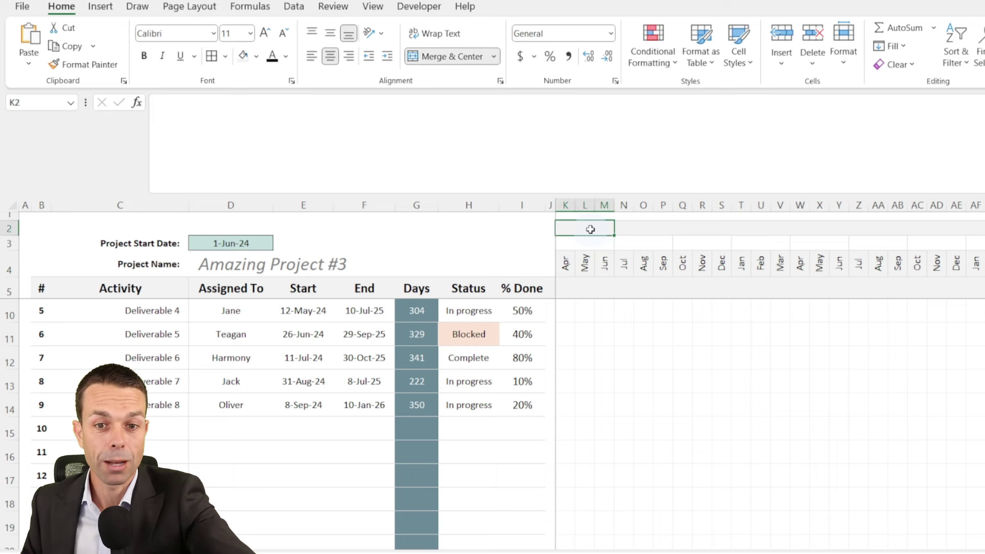
- Link the merged header K2 to the month row with the formula =L4
text(=)
click(587, 263)
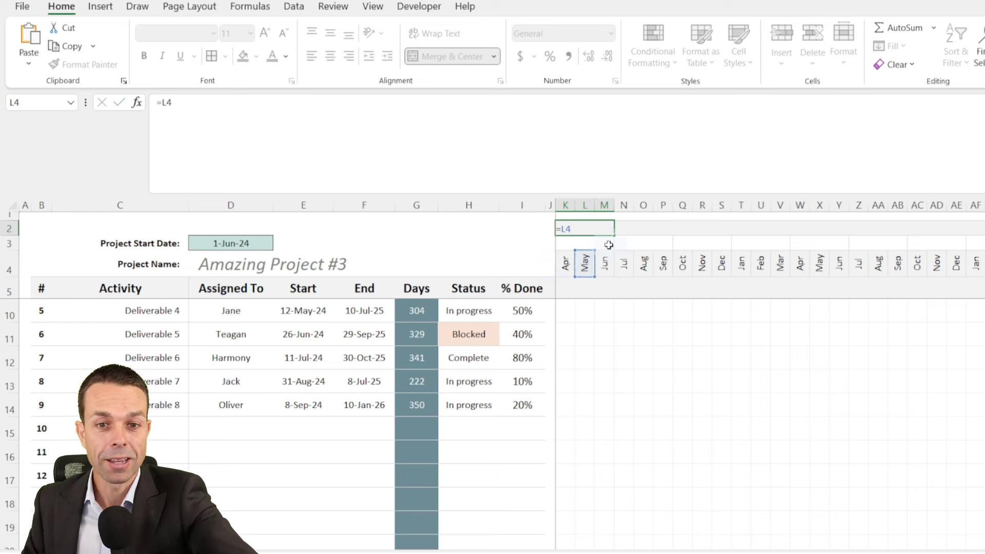
key(Return)
click(596, 229)
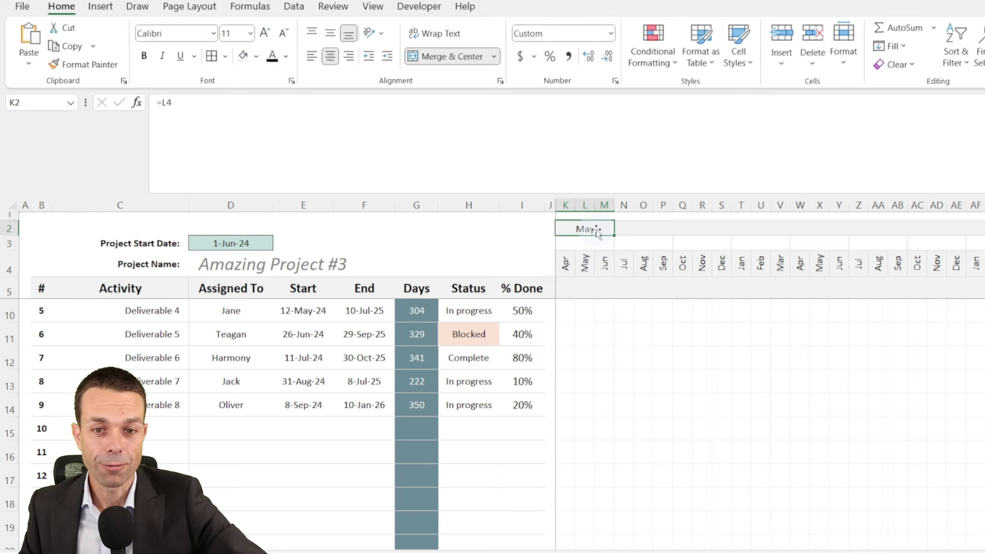
- Give K2 a custom yyyy format and fill the year labels across row 2
right_click(598, 227)
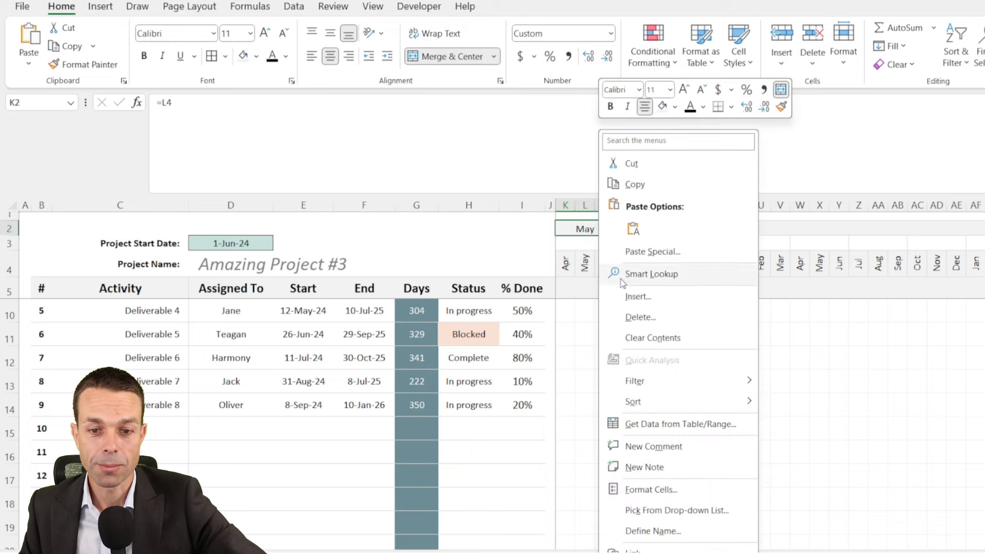
click(659, 489)
drag(561, 237, 206, 146)
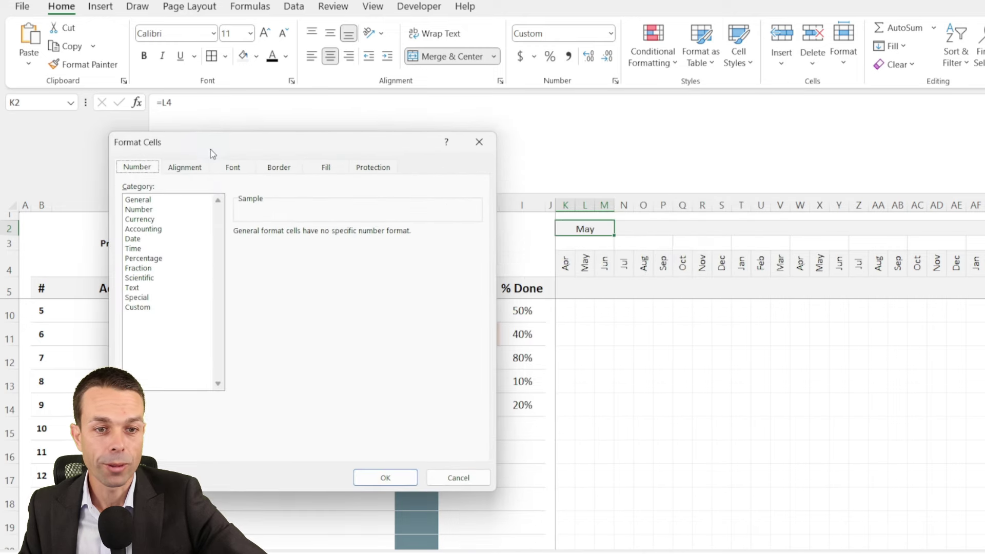
click(143, 307)
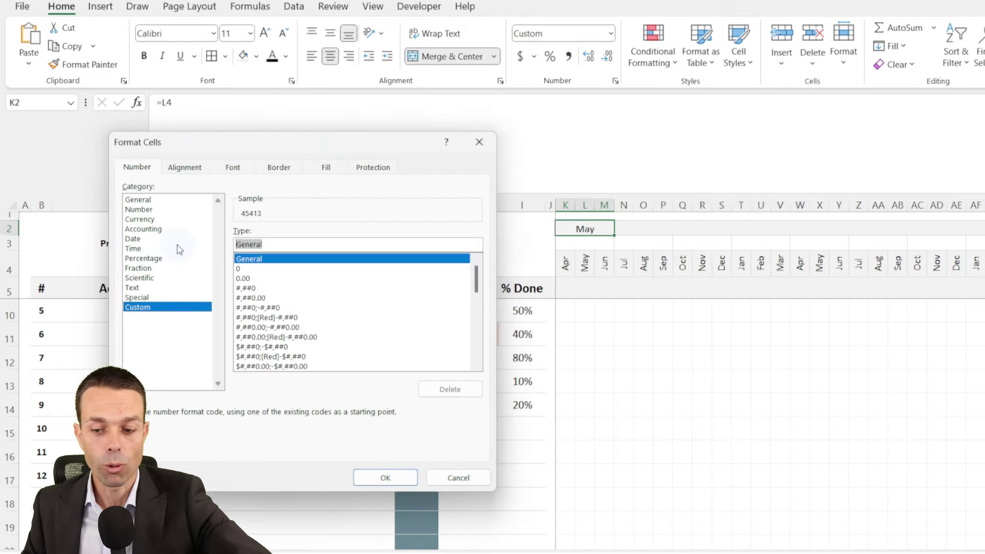
text(yyyy)
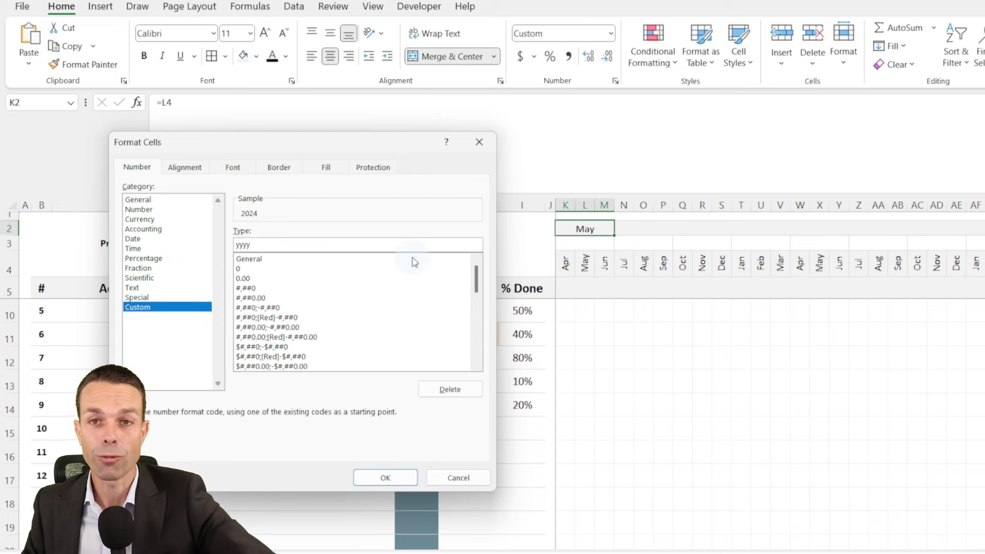
click(384, 476)
drag(615, 239, 984, 231)
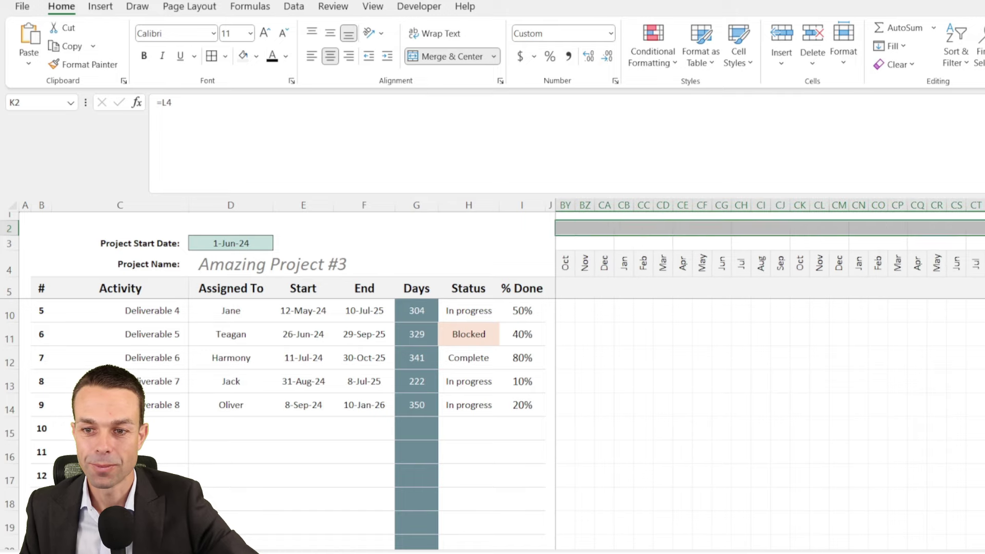
click(740, 475)
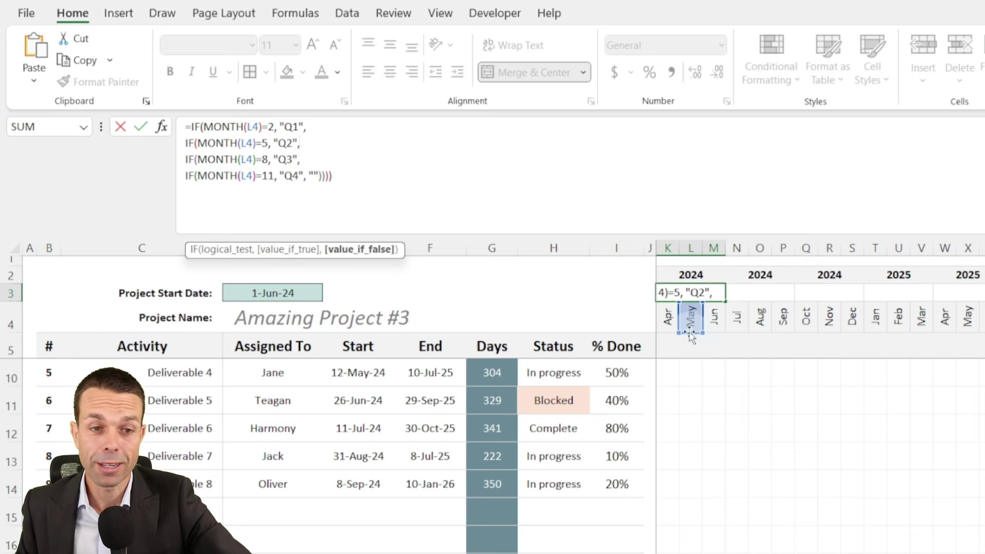
- Check the Q1 label in K3's nested IF quarter formula, leaving it as Q1
click(271, 126)
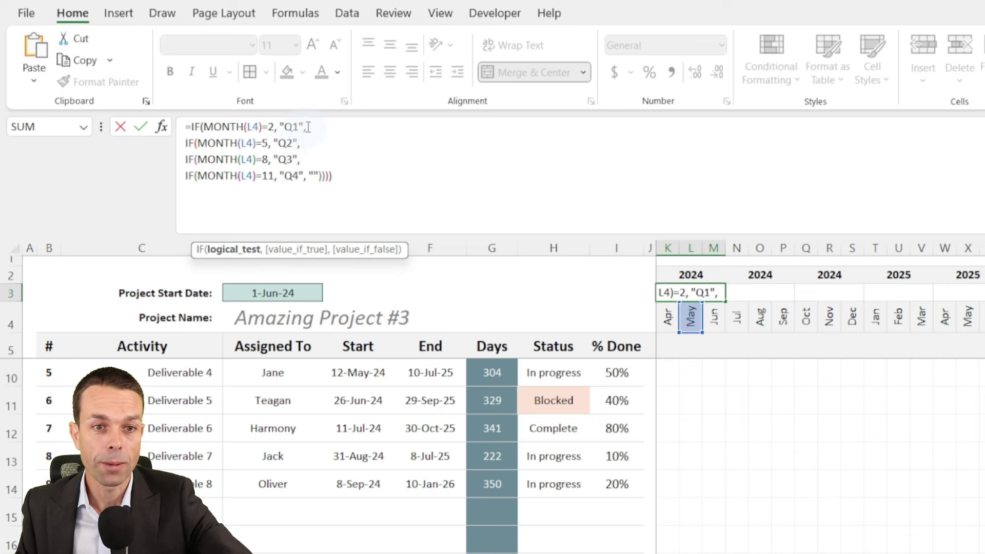
double_click(291, 126)
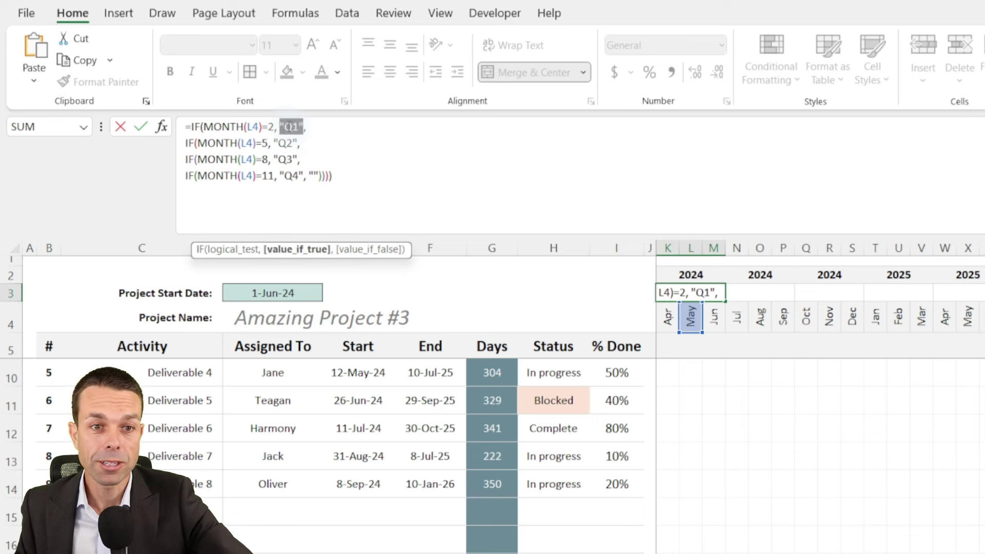
click(287, 125)
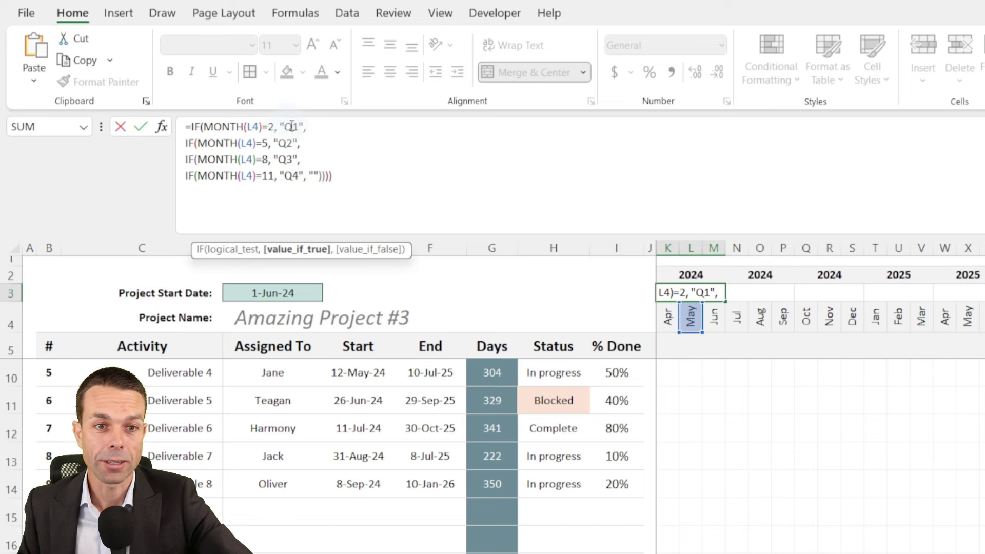
text(uarter)
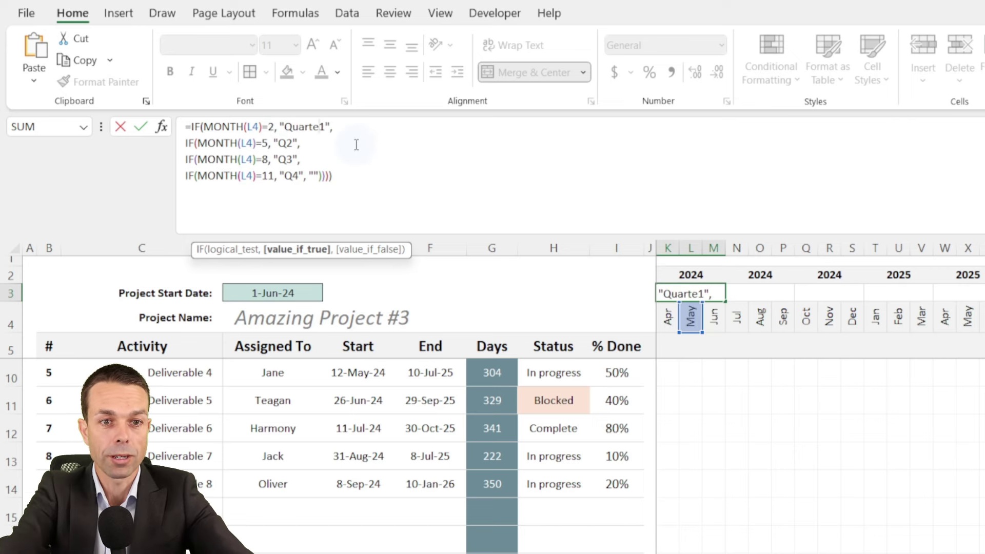
key(BackSpace)
key(BackSpace)
key(BackSpace)
key(BackSpace)
key(BackSpace)
key(BackSpace)
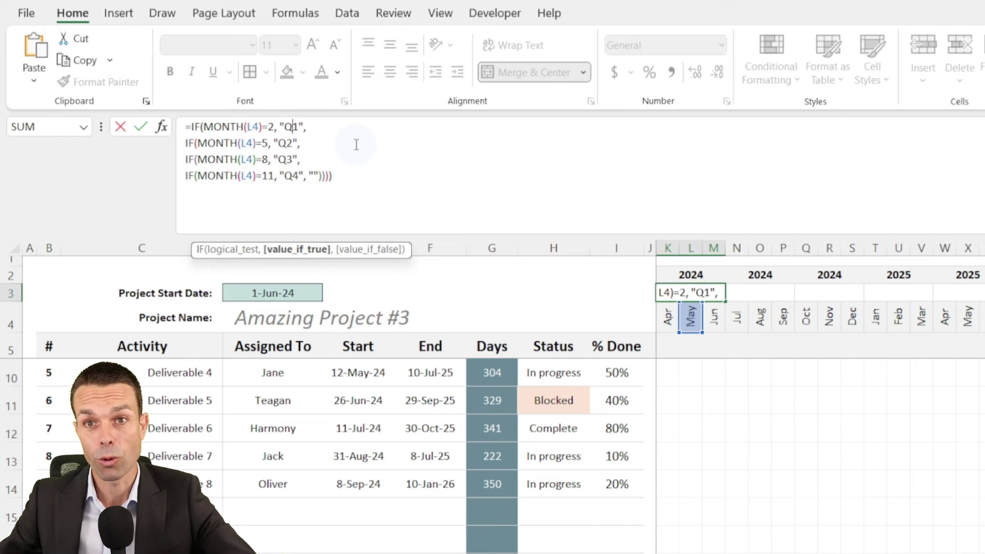
click(343, 128)
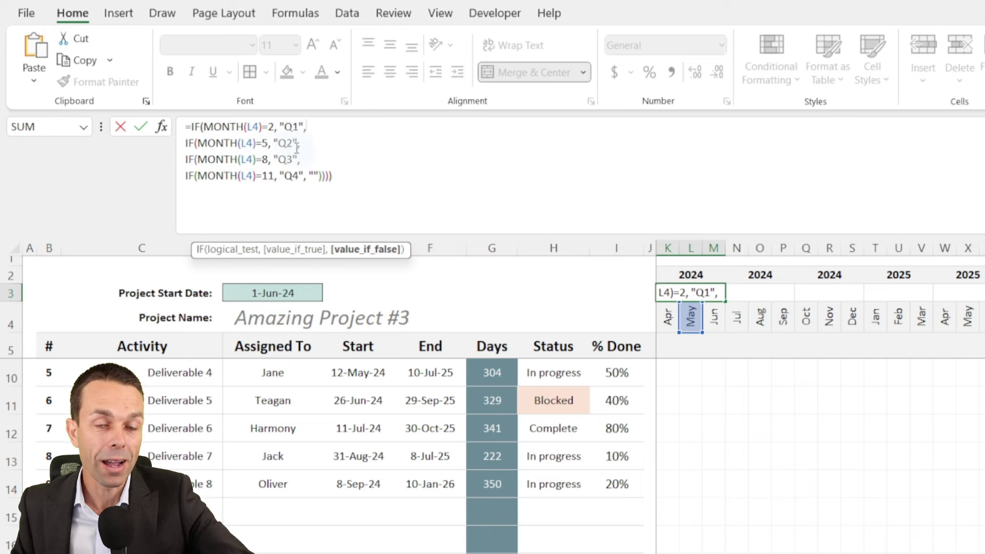
- Check the Q3, Q4 and empty fallback results, then commit K3's formula showing Q2
click(264, 159)
double_click(286, 158)
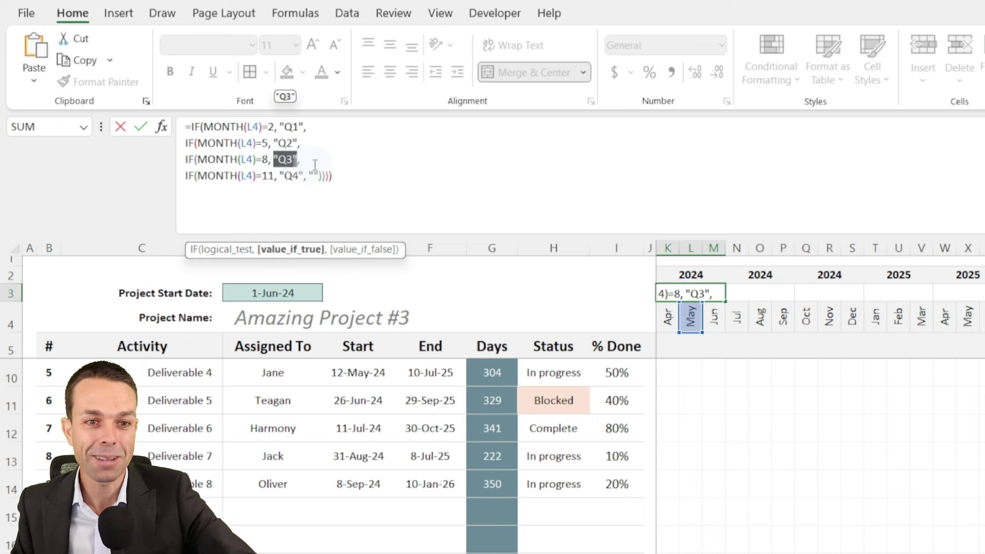
click(311, 162)
click(265, 176)
click(293, 173)
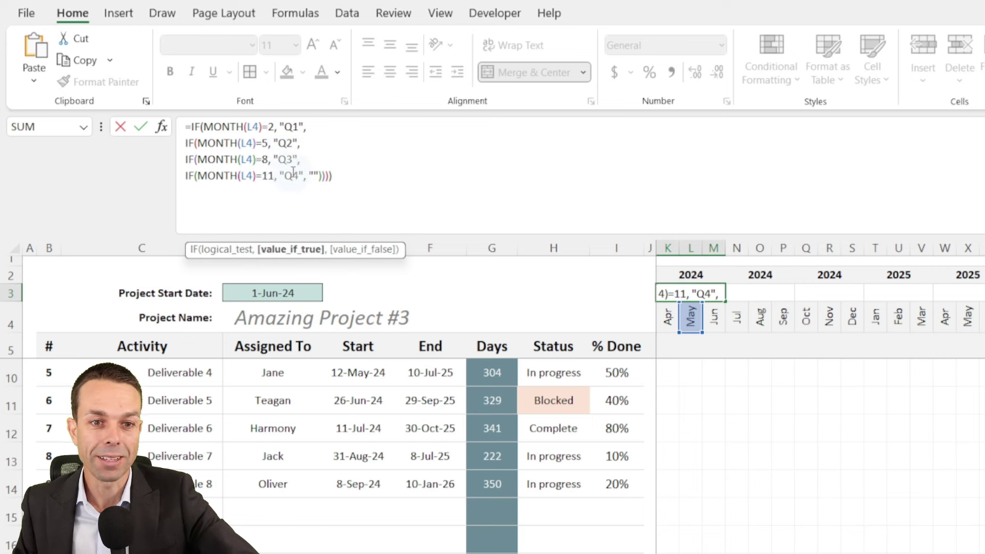
click(353, 176)
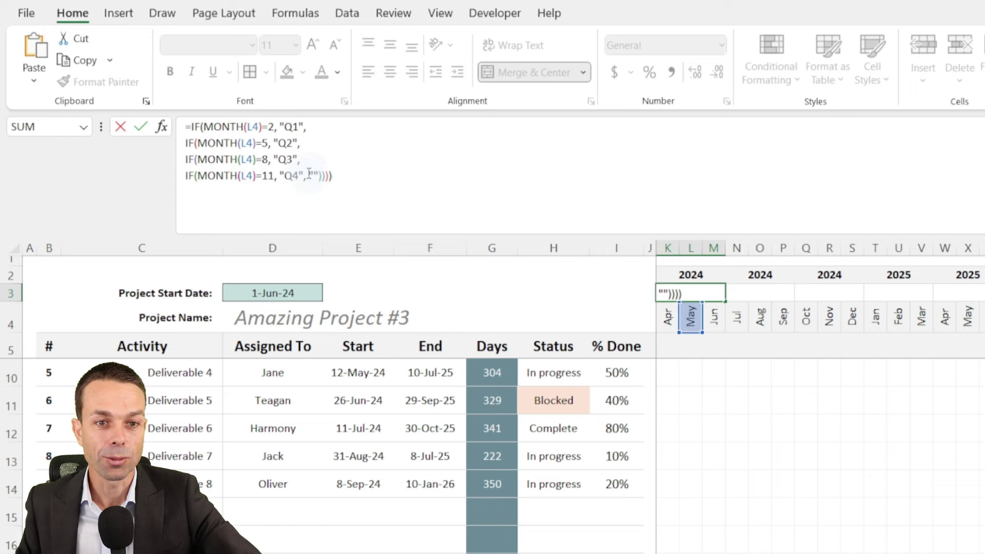
click(347, 175)
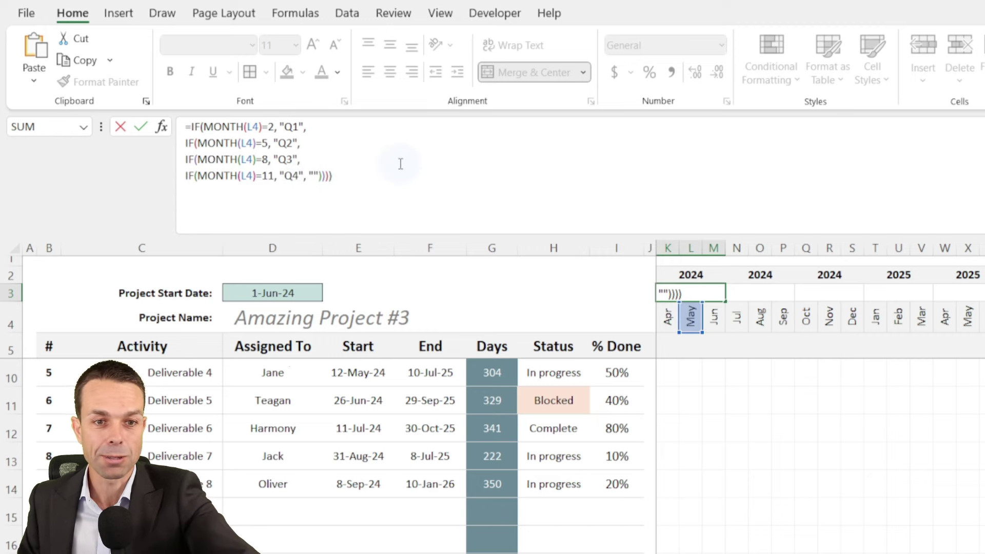
key(Return)
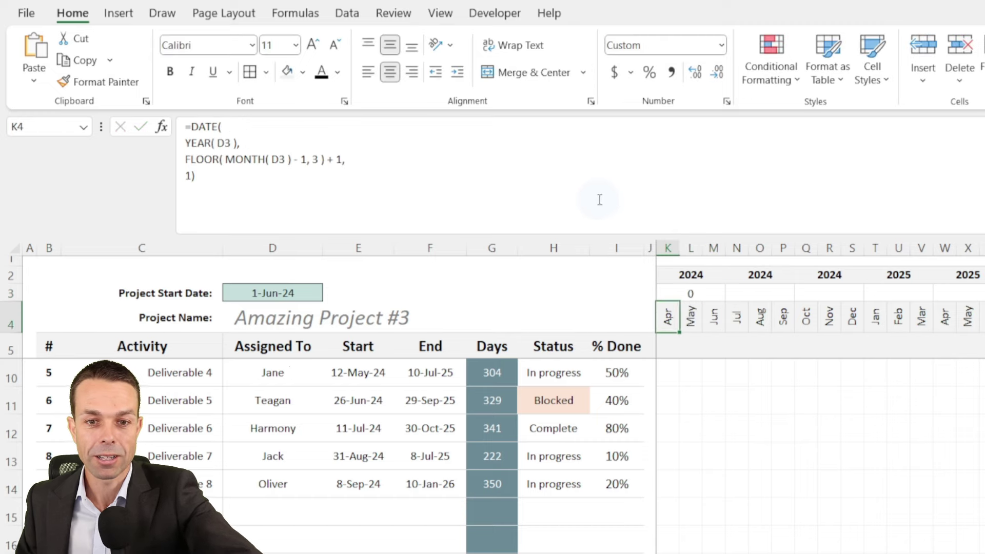
- Bold the Q2 header K3 and paste its formula across the whole quarter row
click(710, 294)
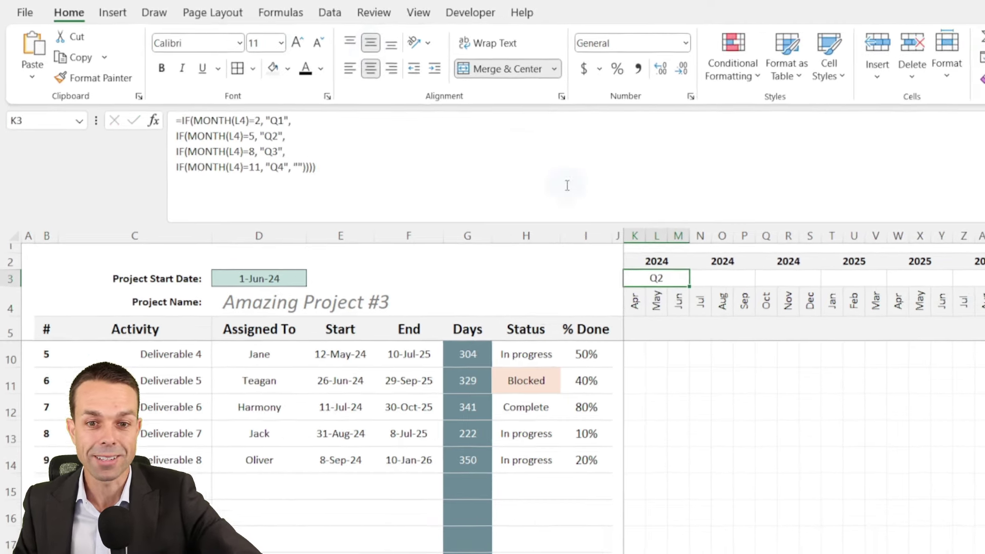
key(ctrl+b)
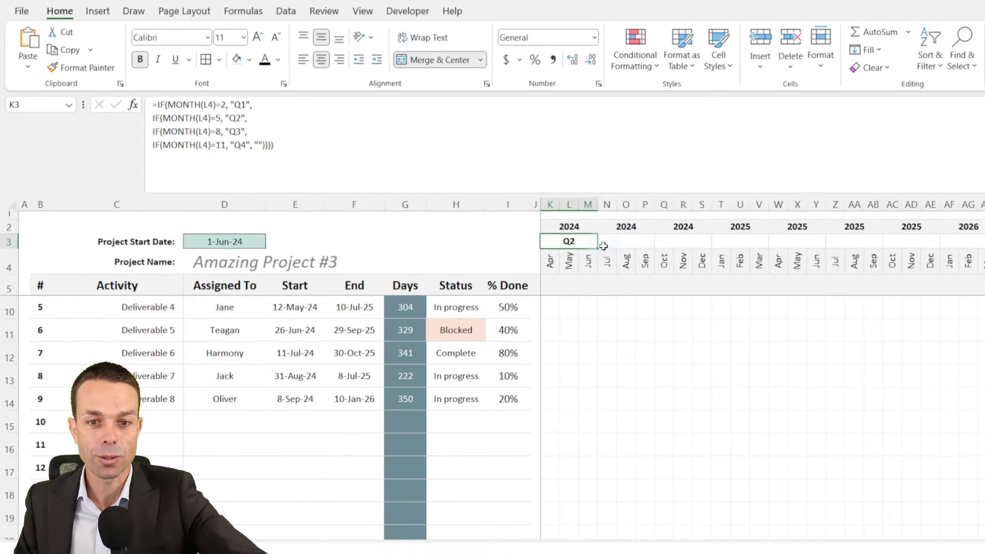
key(ctrl+c)
drag(710, 533, 717, 533)
shift+click(977, 239)
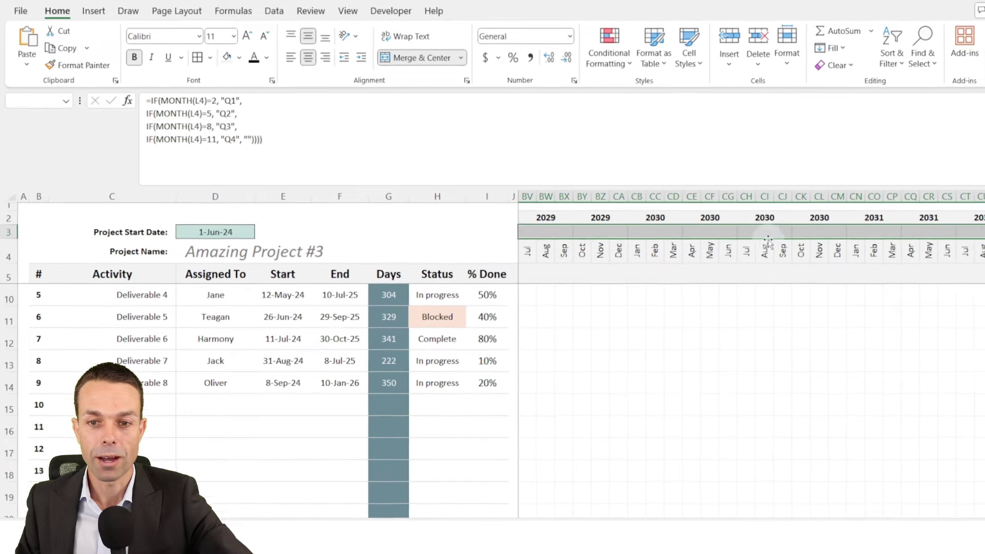
key(ctrl+BackSpace)
right_click(616, 239)
click(608, 201)
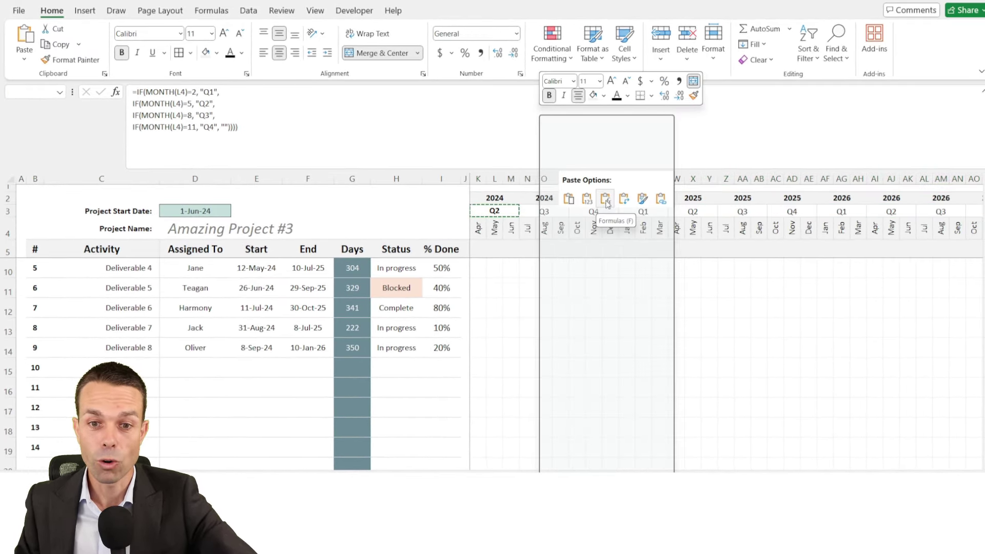
- Paste K3's grey formatting across row 3, with middle alignment and bold
key(ctrl+shift+Right)
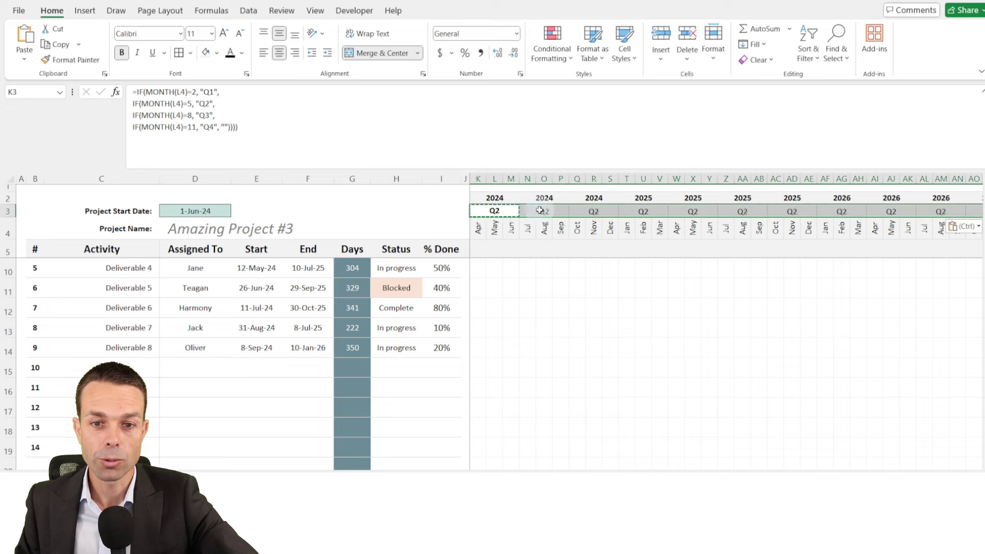
right_click(540, 212)
click(641, 199)
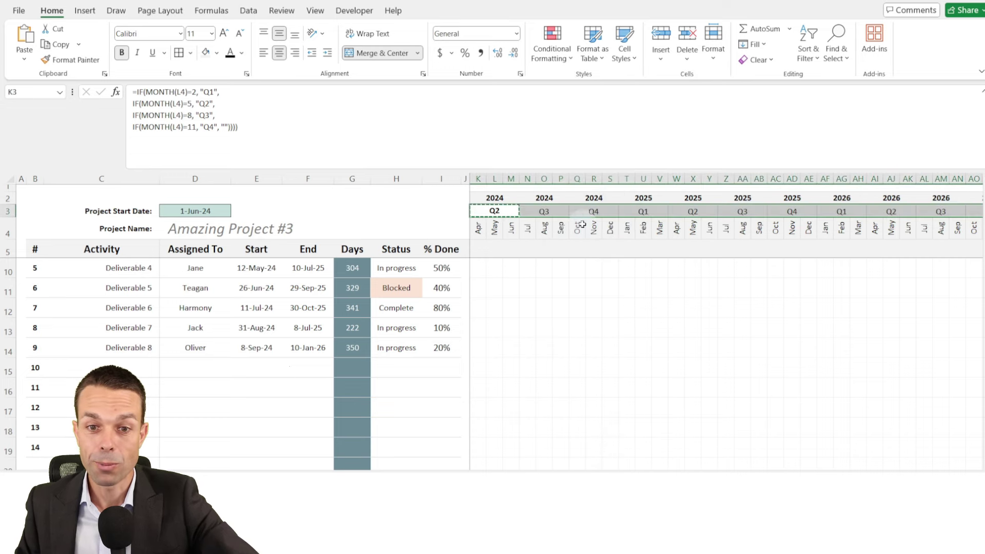
click(275, 34)
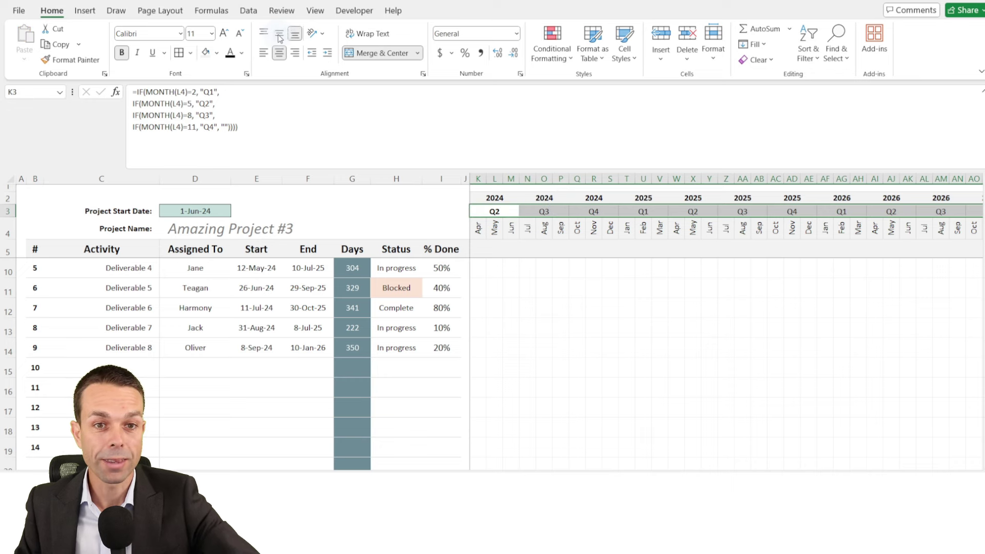
click(122, 54)
click(561, 307)
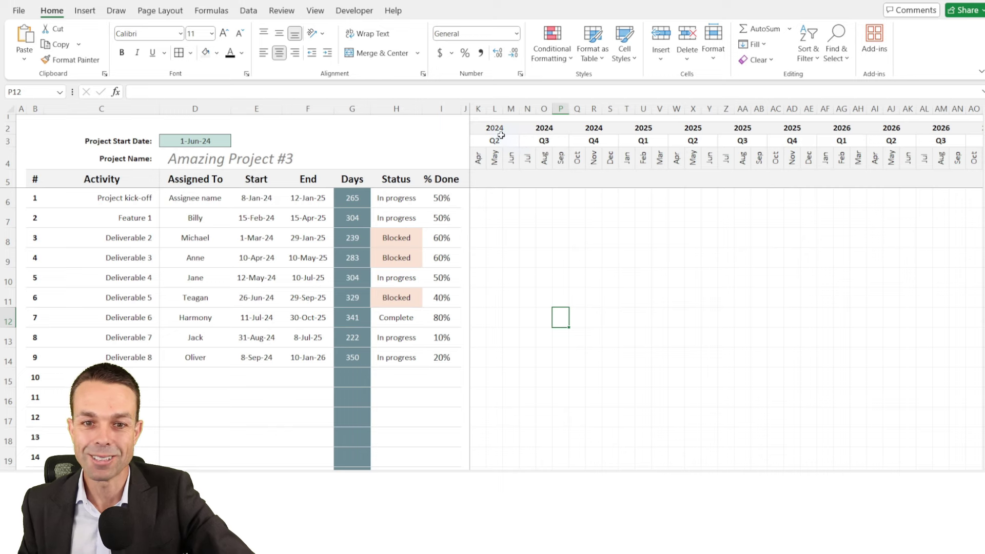
- Check the quarter labels from Q2 through to the row's far end
click(486, 143)
scroll(923, 344, right, 20)
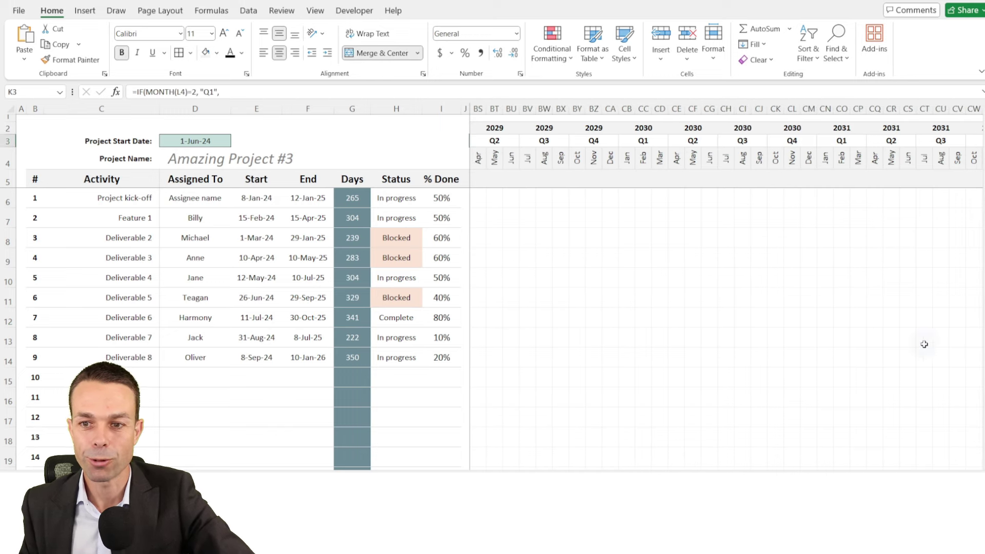
scroll(931, 231, right, 3)
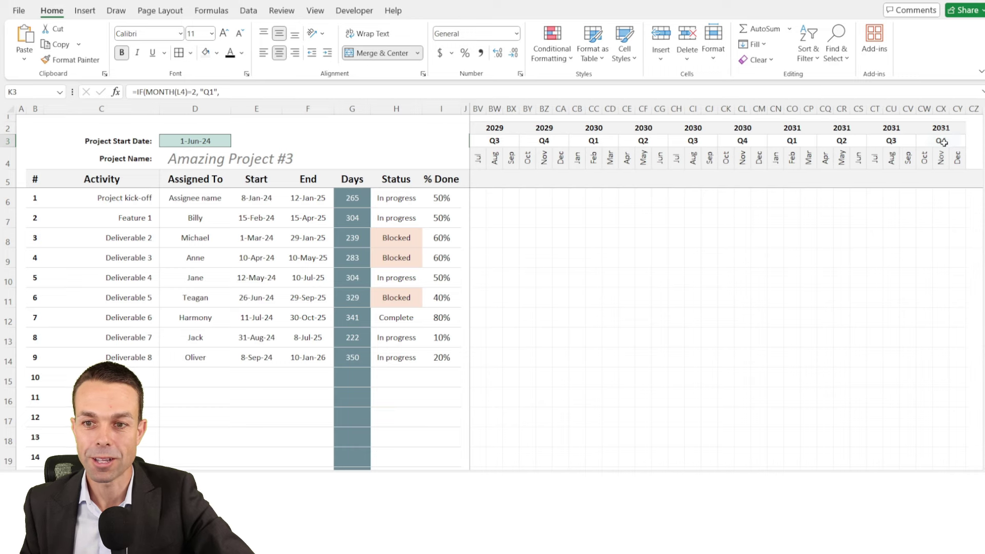
shift+click(943, 143)
scroll(905, 466, left, 20)
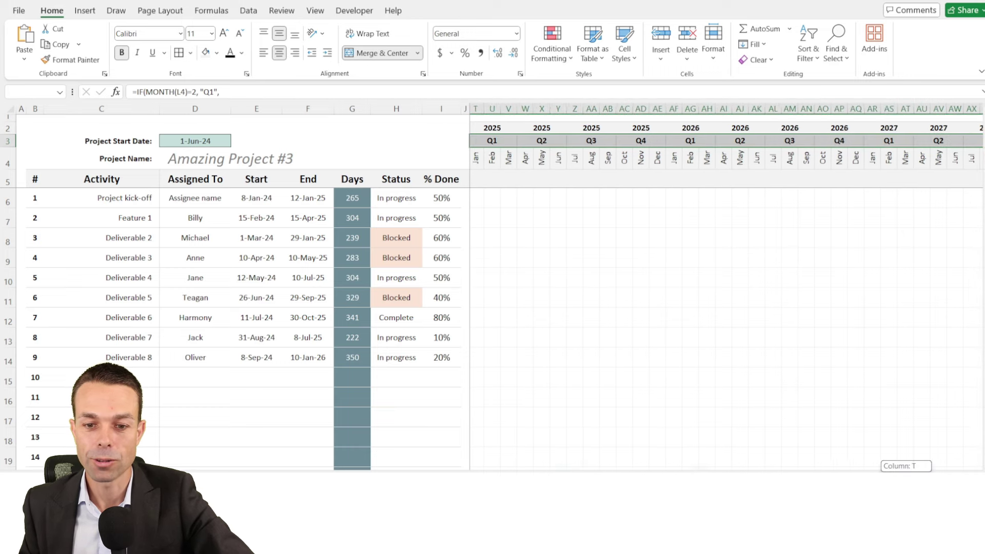
click(567, 60)
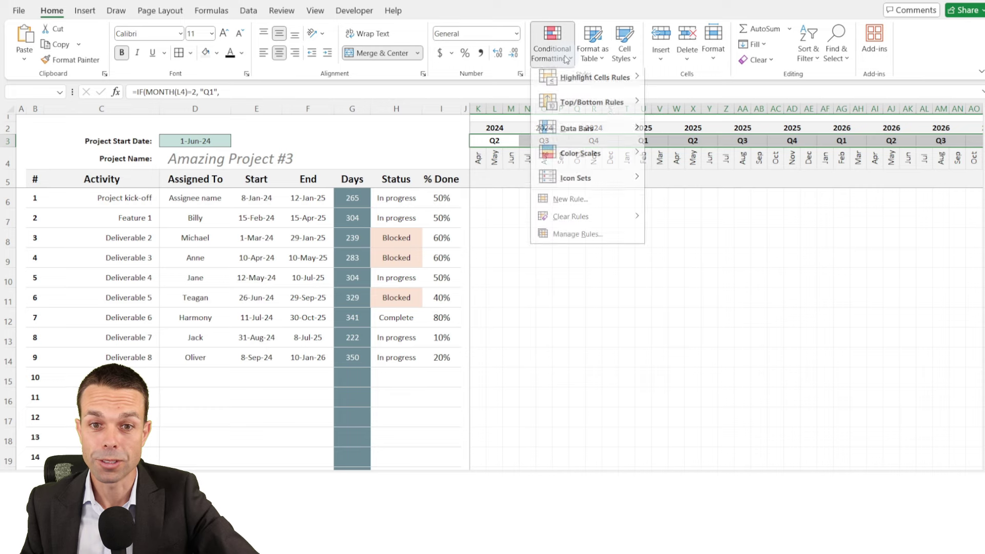
- Start a new formula rule for the quarter headers, pasting a formula matching Q1 and Q3
click(583, 240)
drag(469, 263, 618, 269)
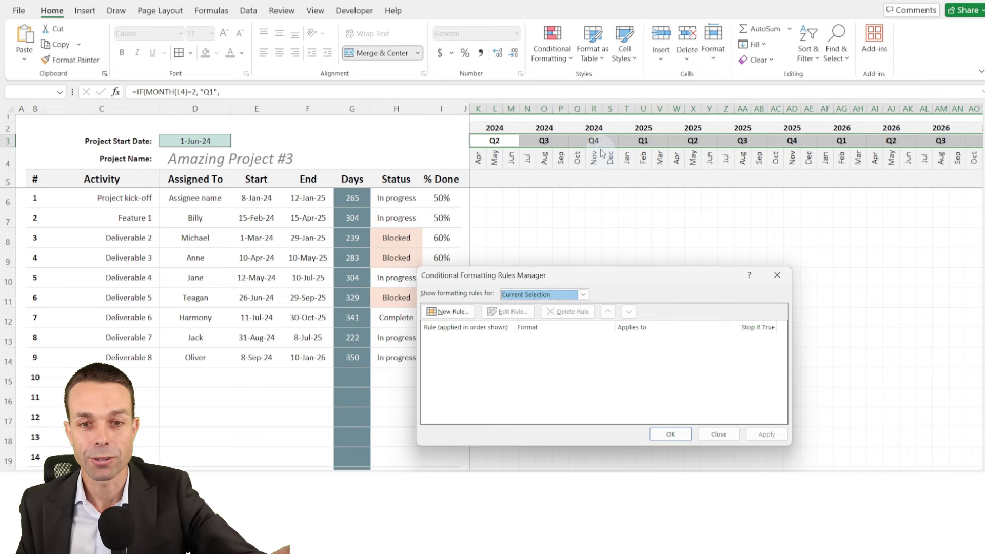
click(463, 312)
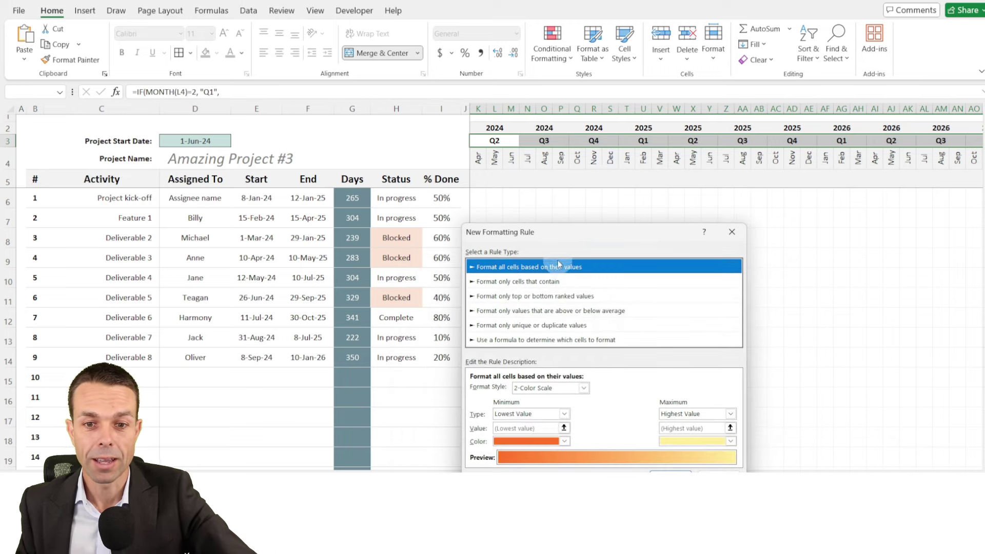
drag(589, 235, 573, 218)
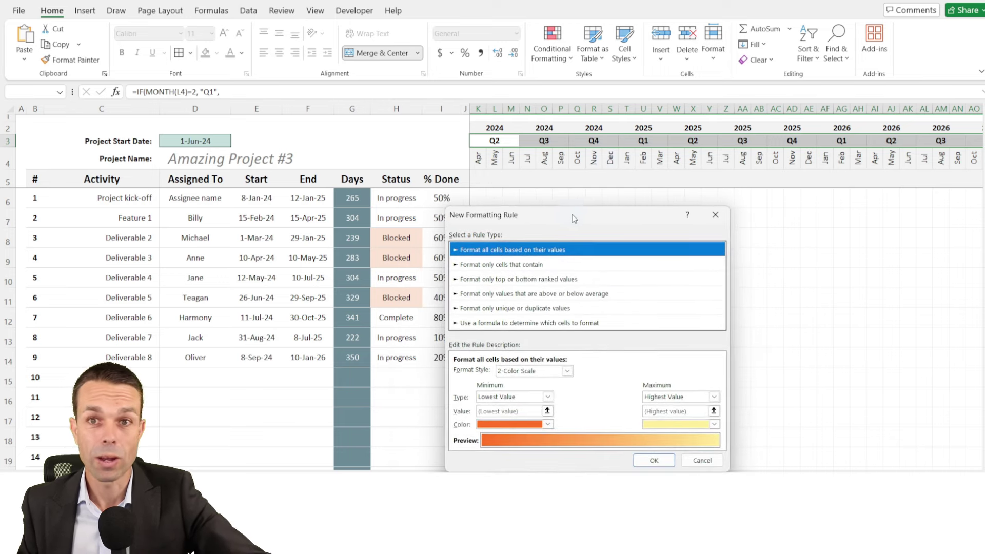
click(517, 323)
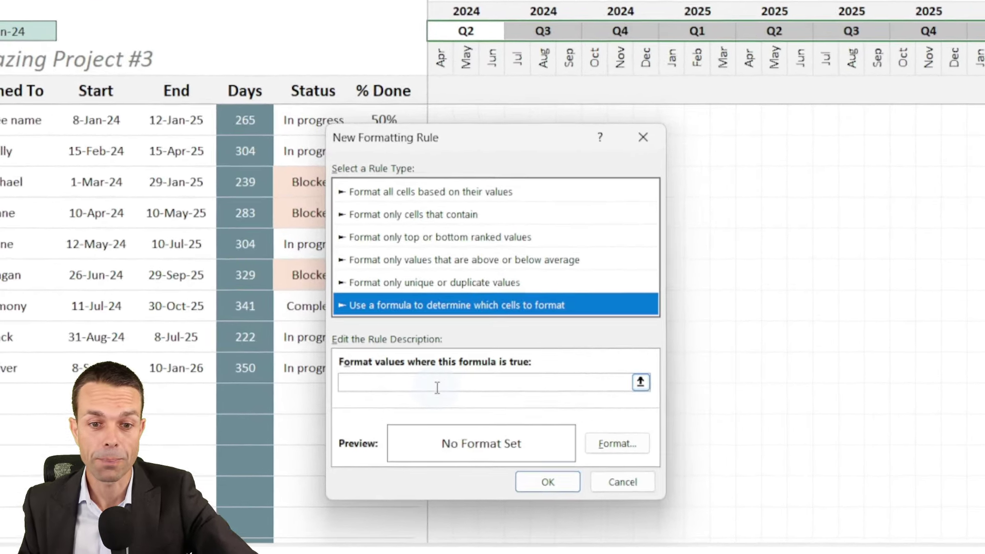
click(454, 377)
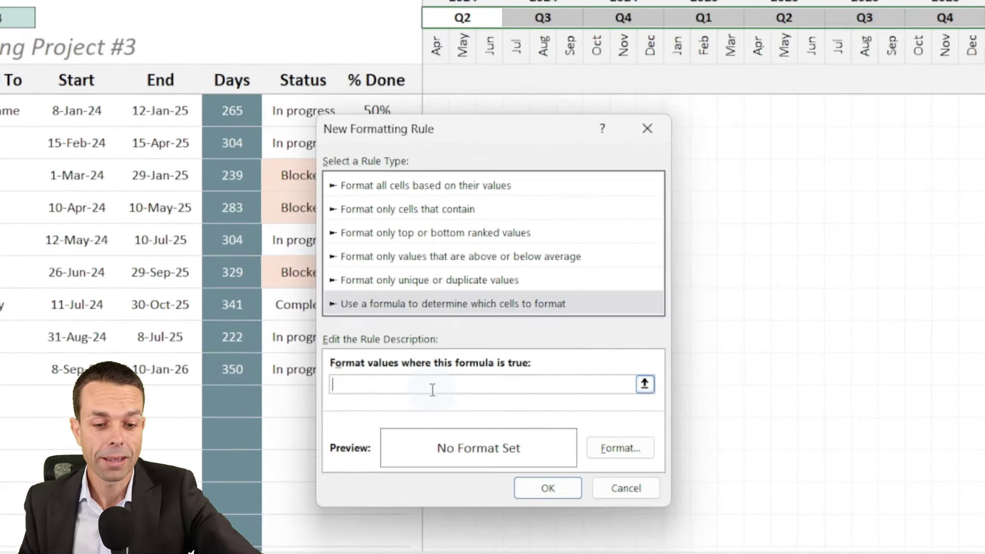
key(ctrl+v)
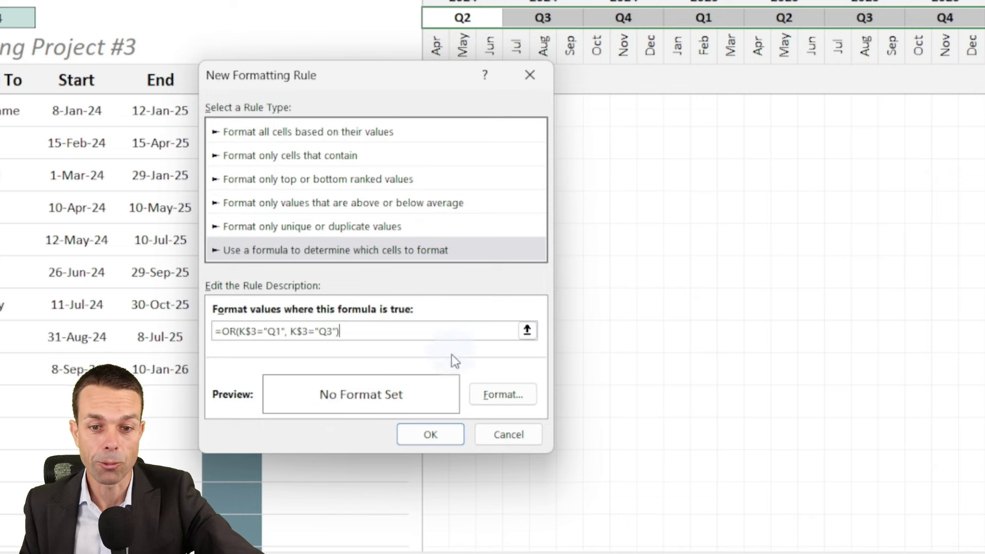
- Set the rule's fill to the custom light teal colour #DCECEA
click(514, 399)
drag(716, 91, 803, 109)
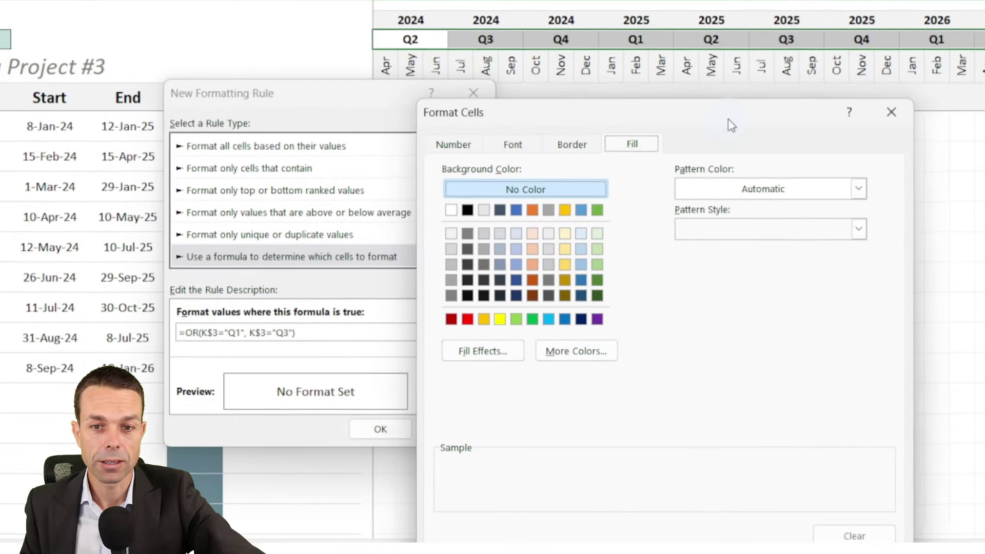
click(627, 329)
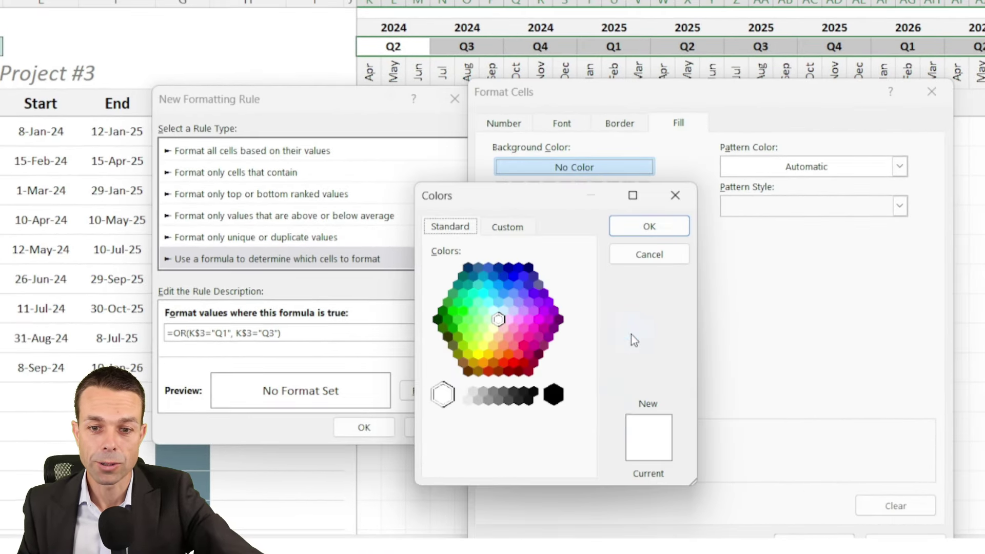
click(513, 228)
click(523, 461)
key(ctrl+a)
text(#DCECEA)
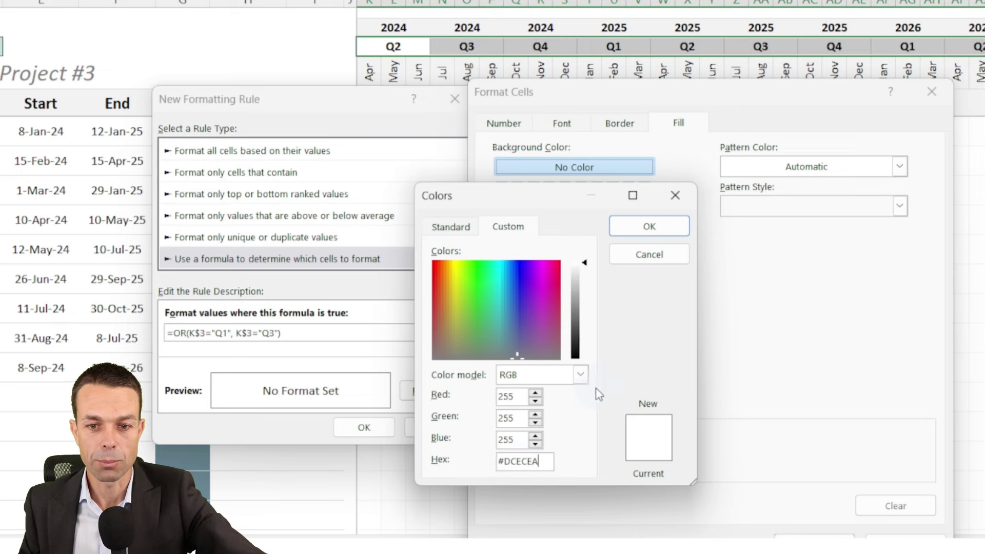
click(647, 229)
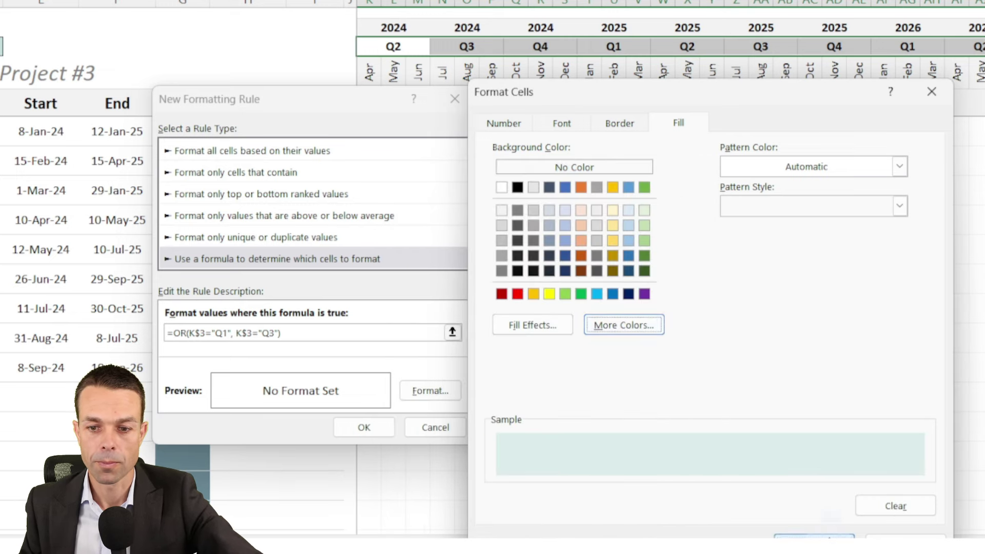
click(812, 534)
- Save the rule and apply it to $K$3:$CY$3 to shade Q1 and Q3
drag(267, 110, 300, 115)
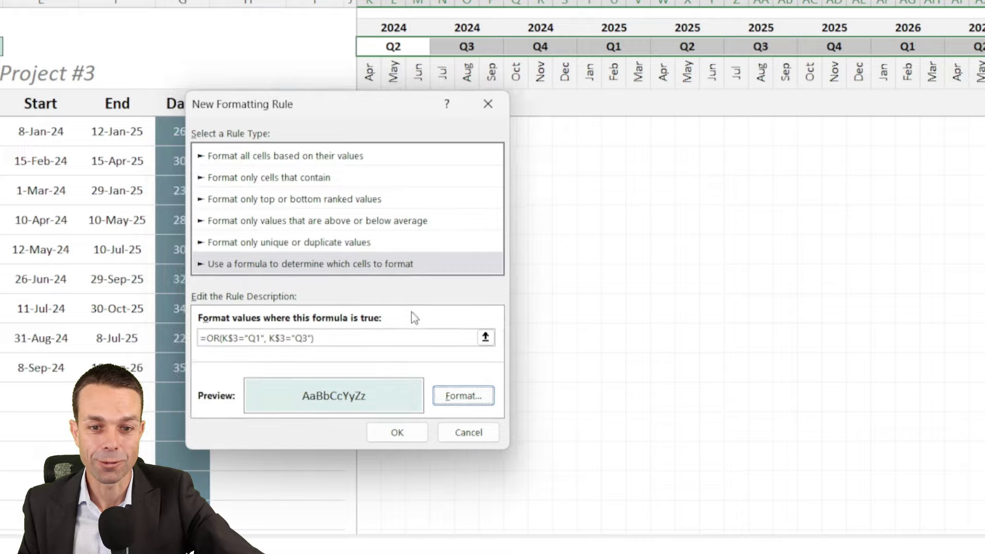
click(398, 432)
click(798, 480)
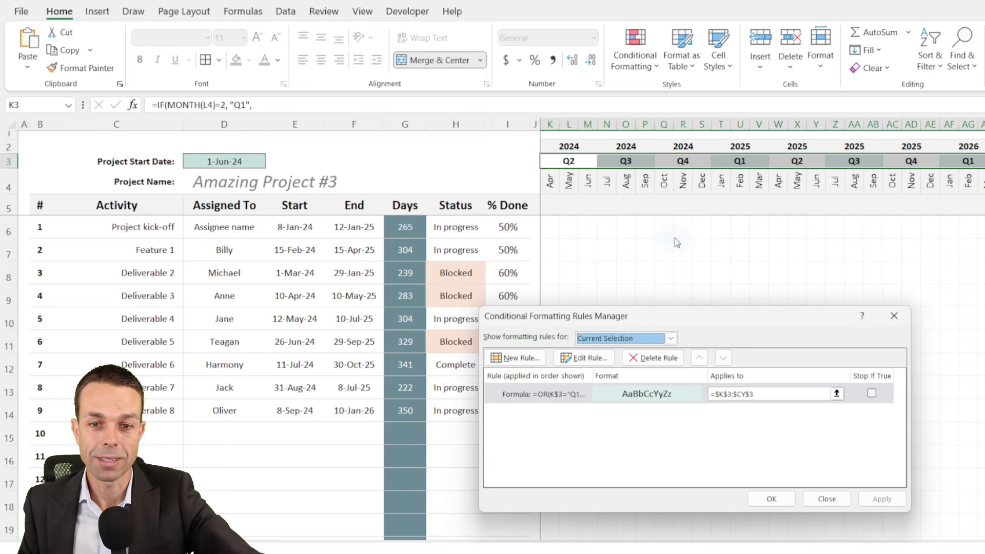
drag(691, 323, 716, 273)
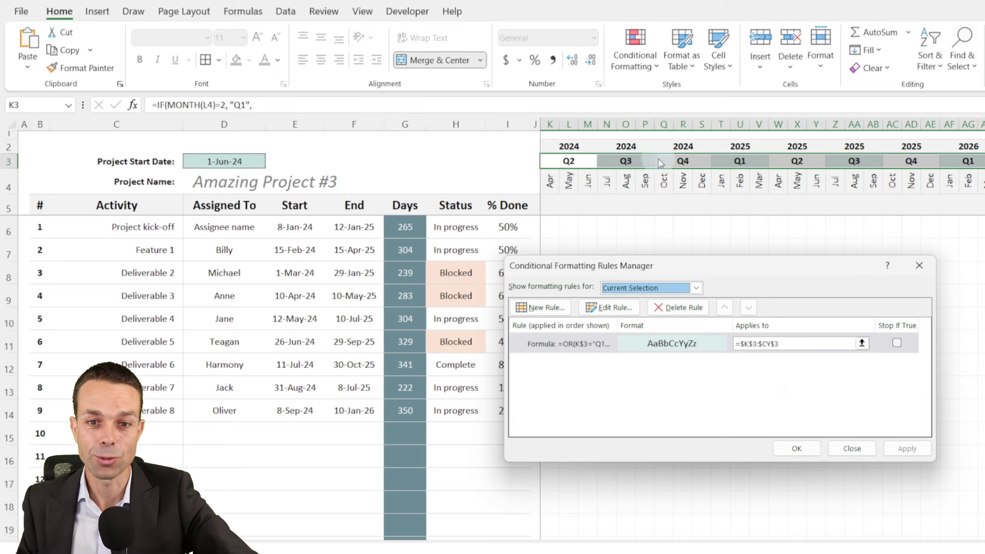
key(Return)
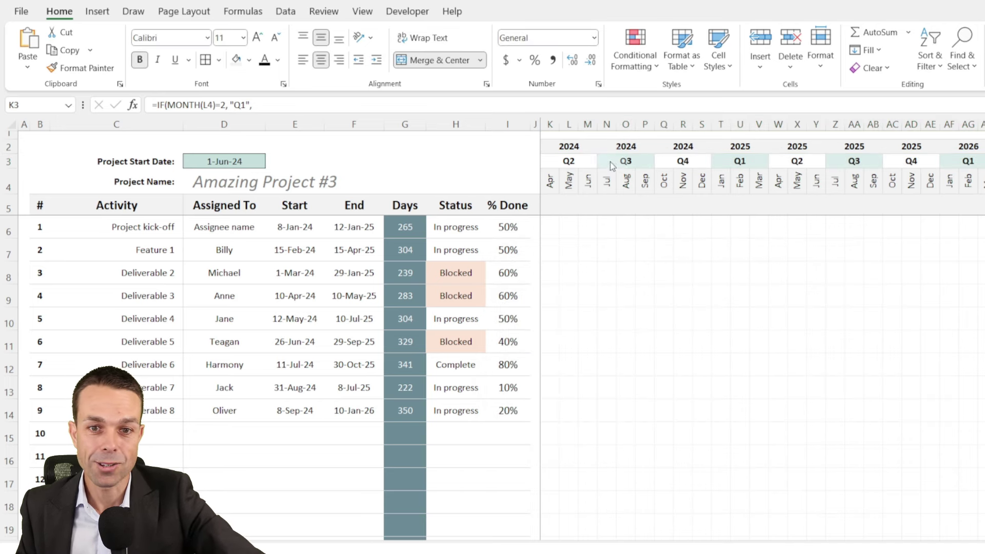
- Select K2:CY2 and create a new formula rule =ISODD(YEAR(L4))
click(564, 146)
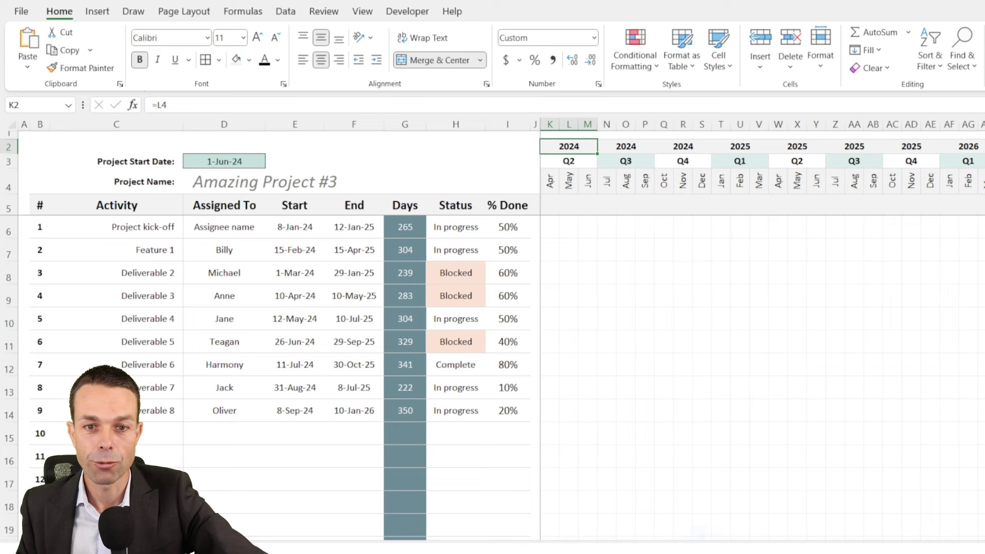
scroll(762, 333, right, 20)
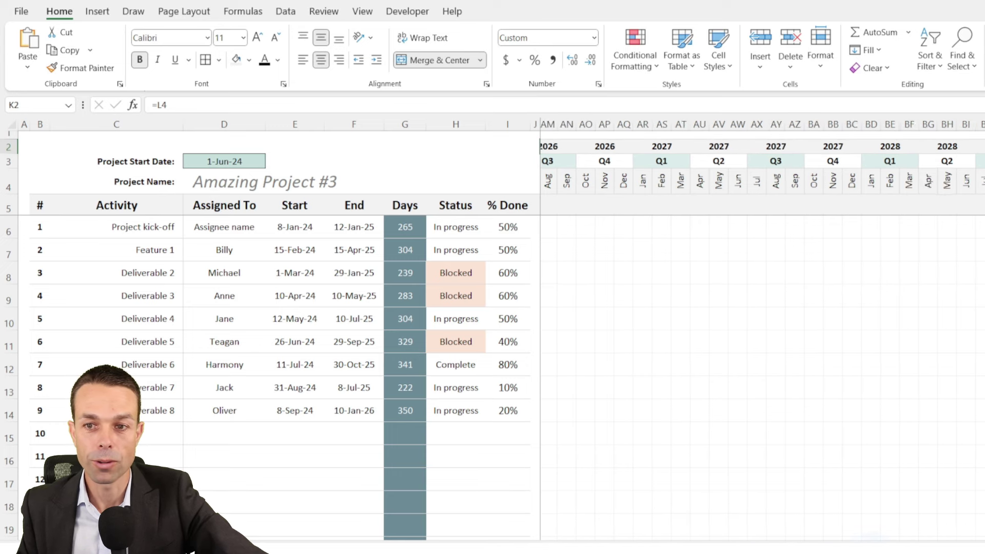
key(ctrl+shift+Right)
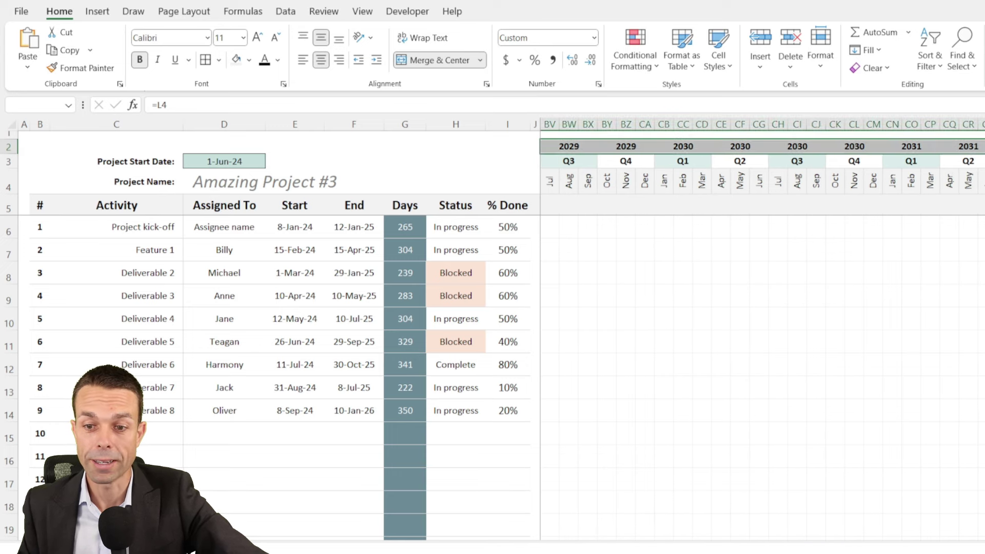
scroll(637, 143, left, 20)
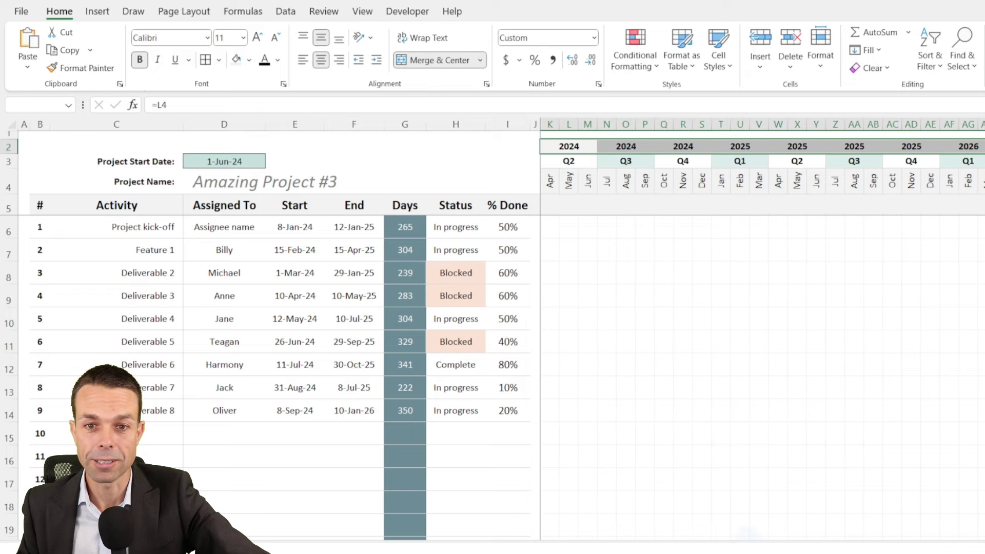
click(637, 65)
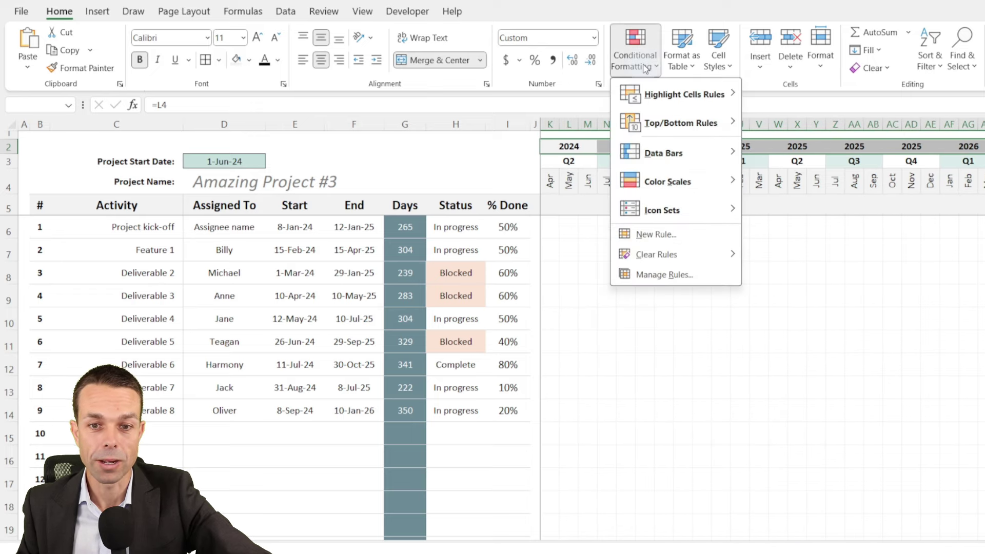
click(669, 275)
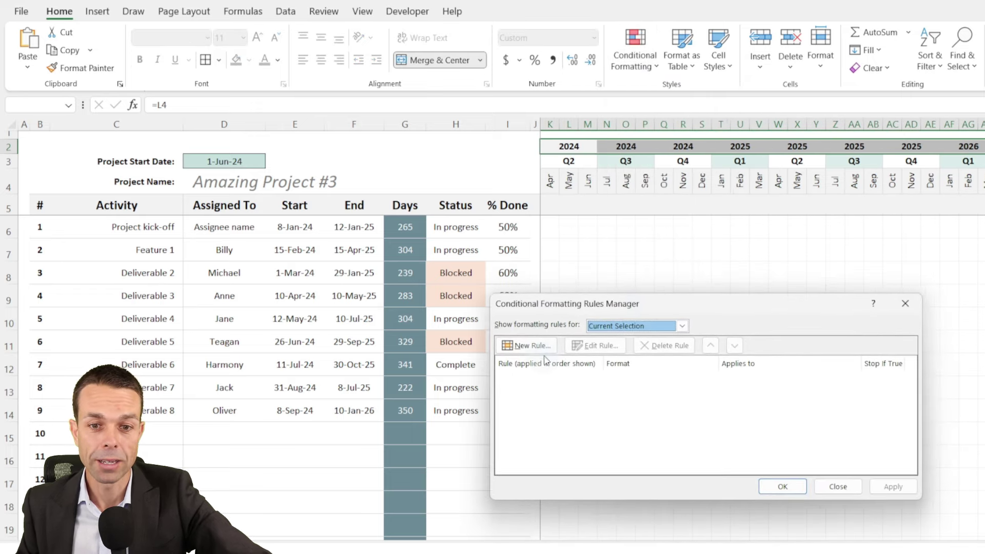
click(531, 346)
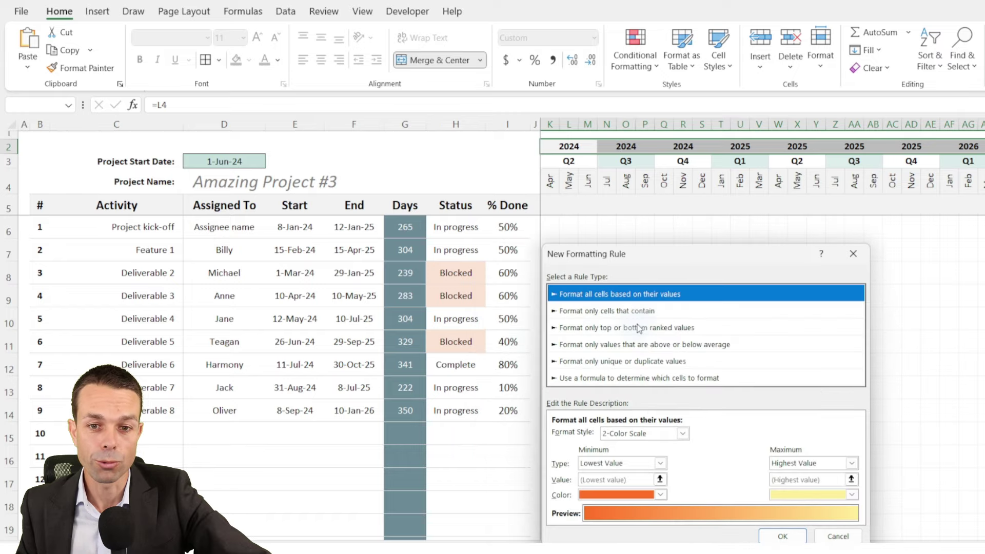
click(614, 378)
drag(667, 258, 482, 224)
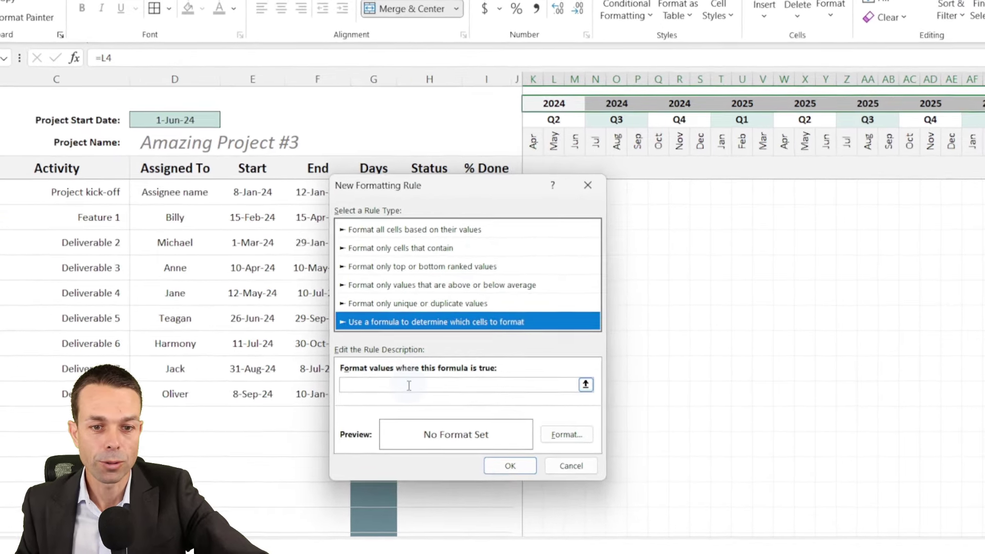
click(411, 395)
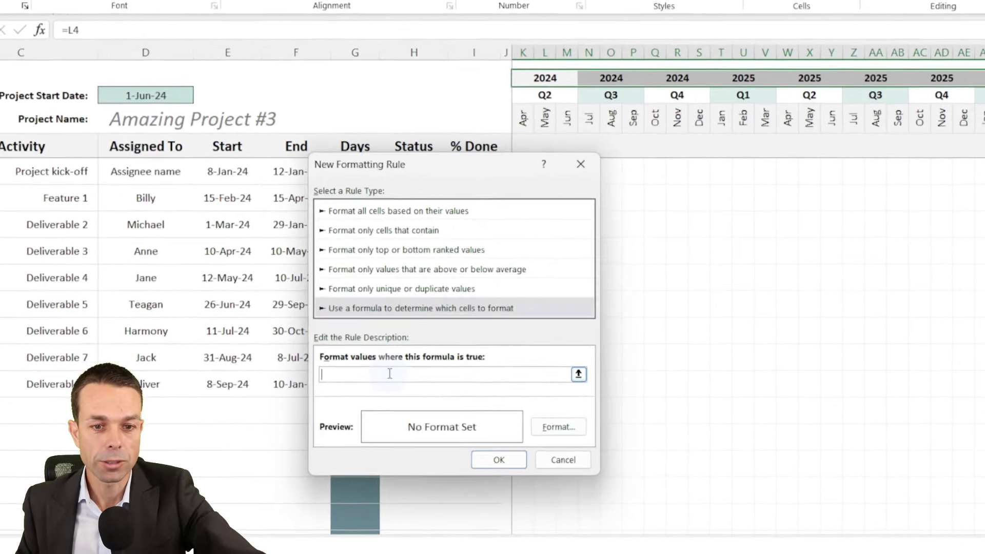
text(=ISODD(YEAR(L4)))
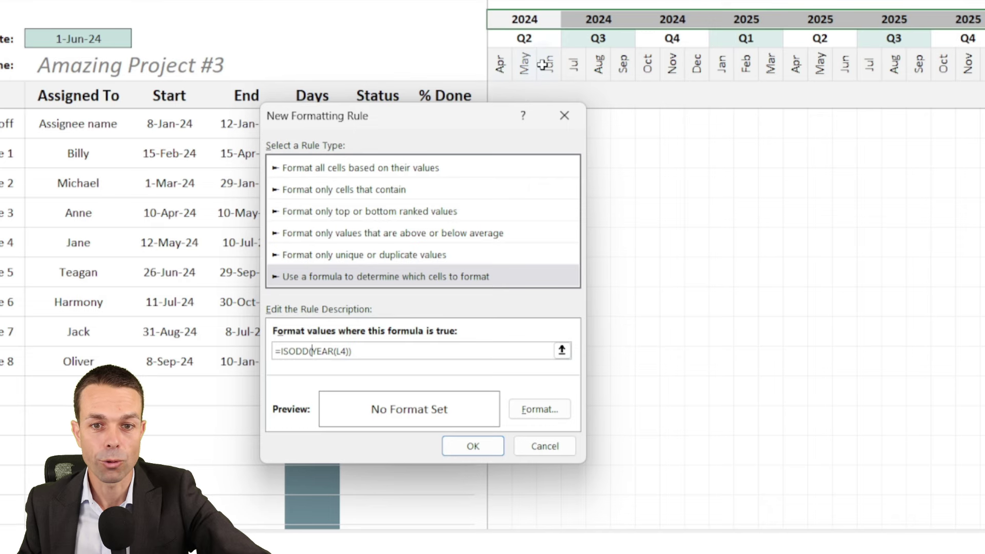
- Give the odd-year rule a white fill and apply it to the year row
click(528, 410)
drag(622, 102, 433, 112)
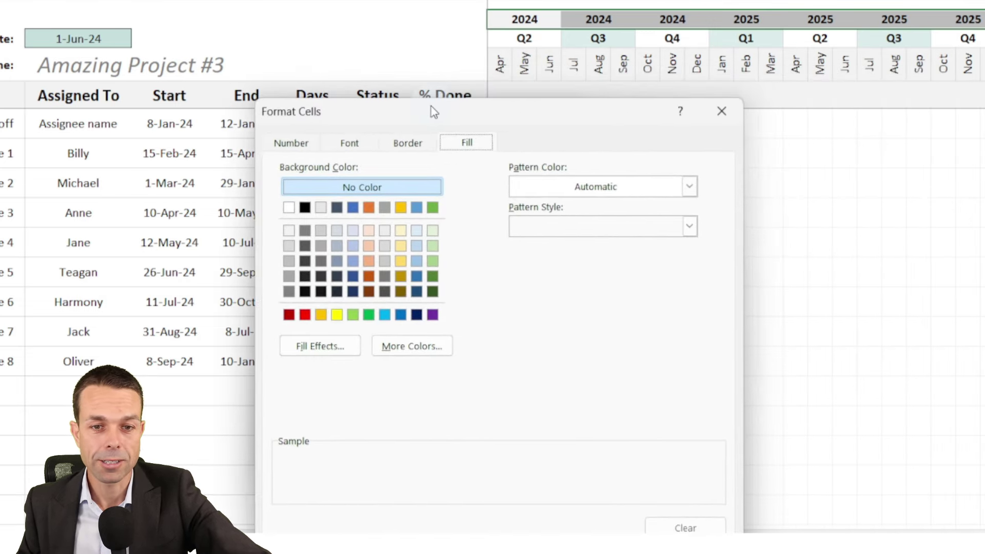
click(287, 208)
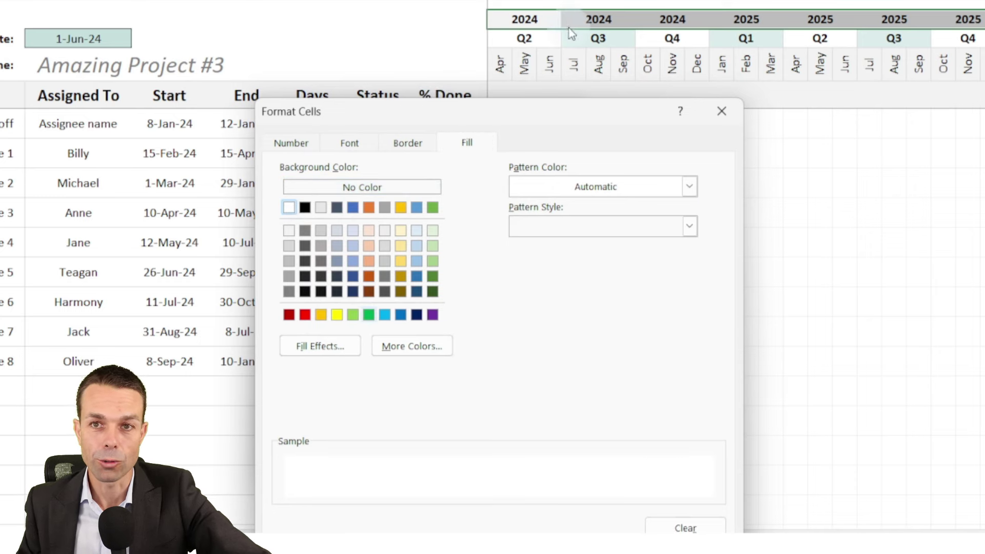
drag(549, 103, 439, 38)
click(502, 502)
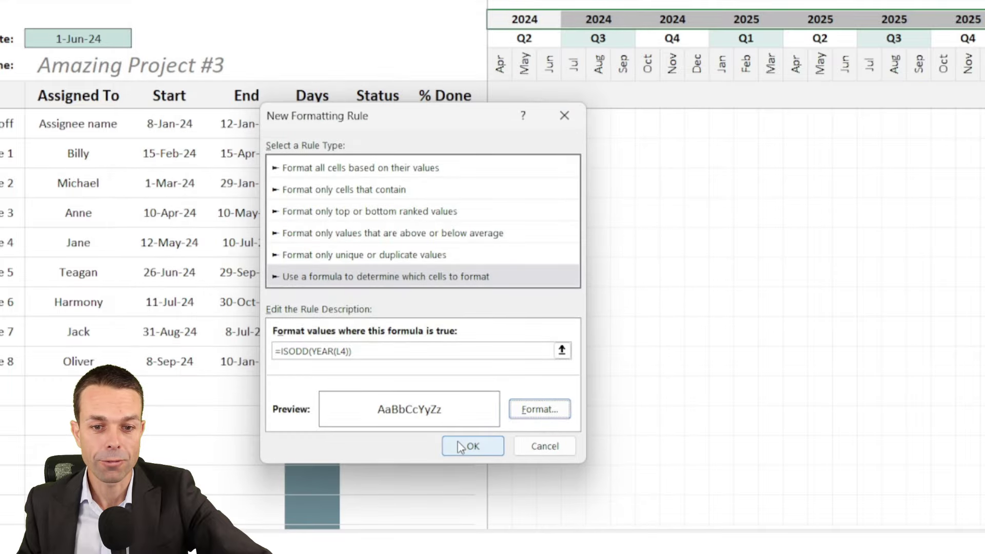
click(472, 446)
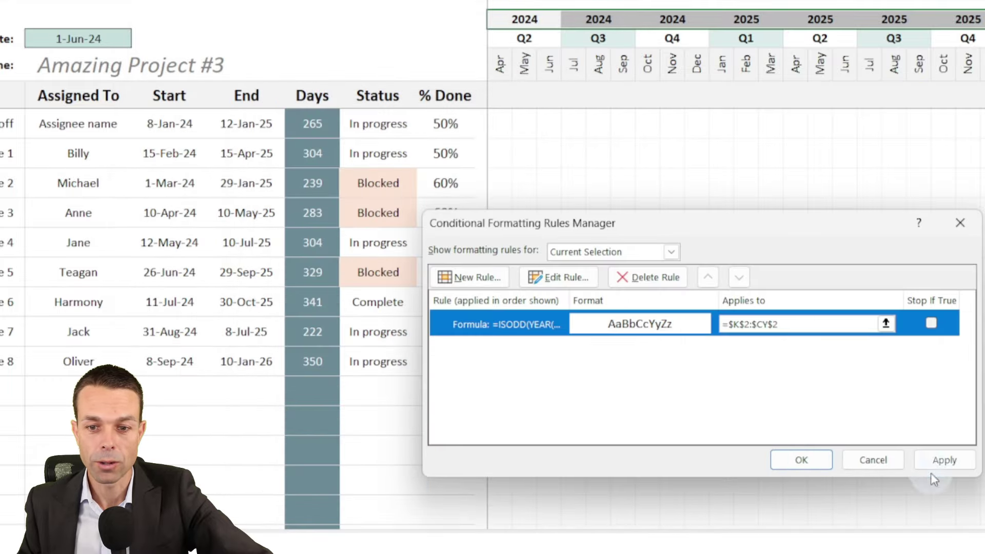
click(938, 464)
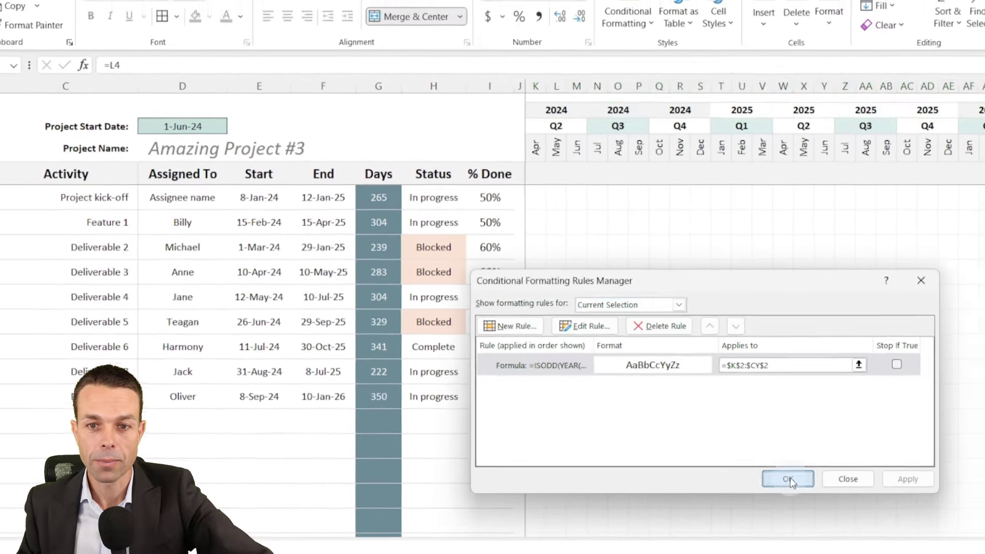
click(796, 467)
scroll(762, 328, right, 6)
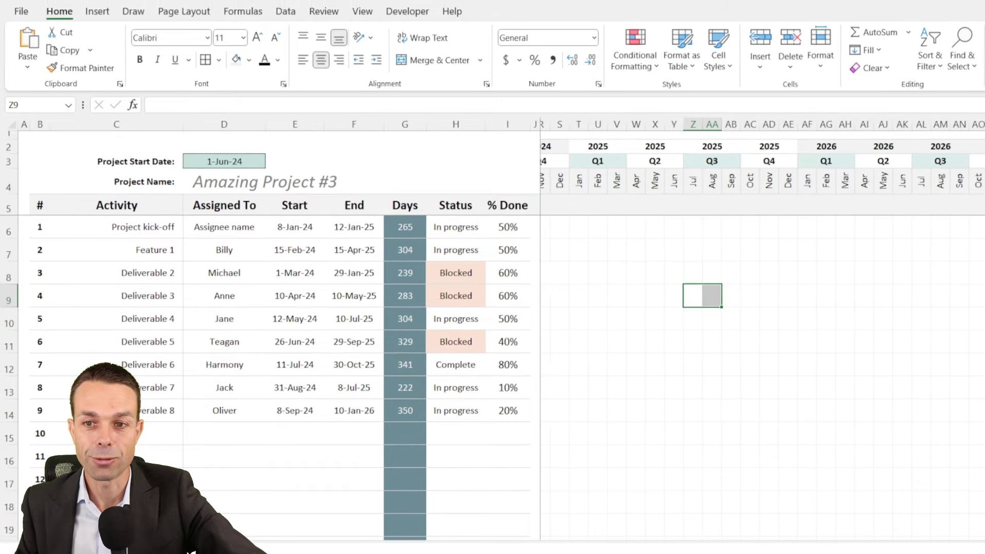
scroll(762, 329, left, 6)
click(228, 161)
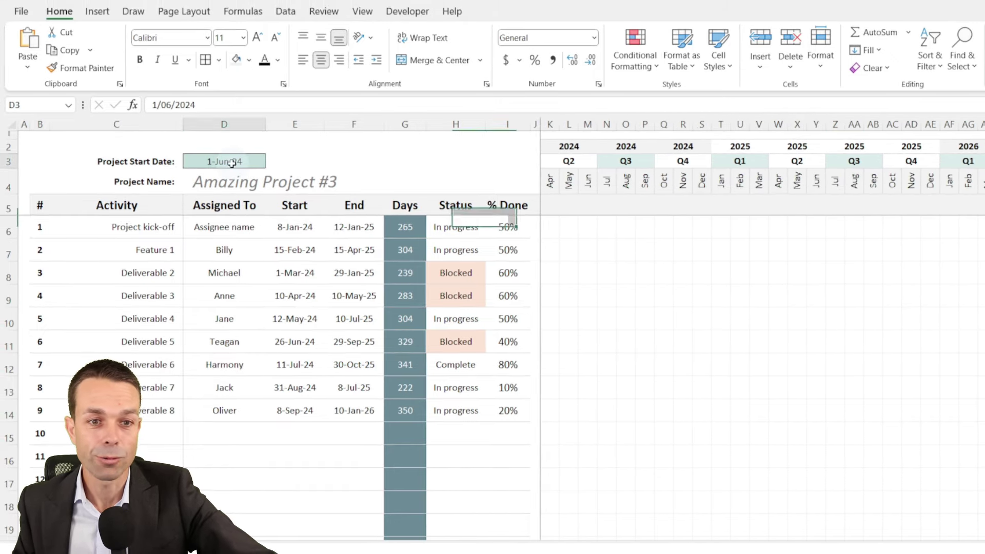
text(1 feb)
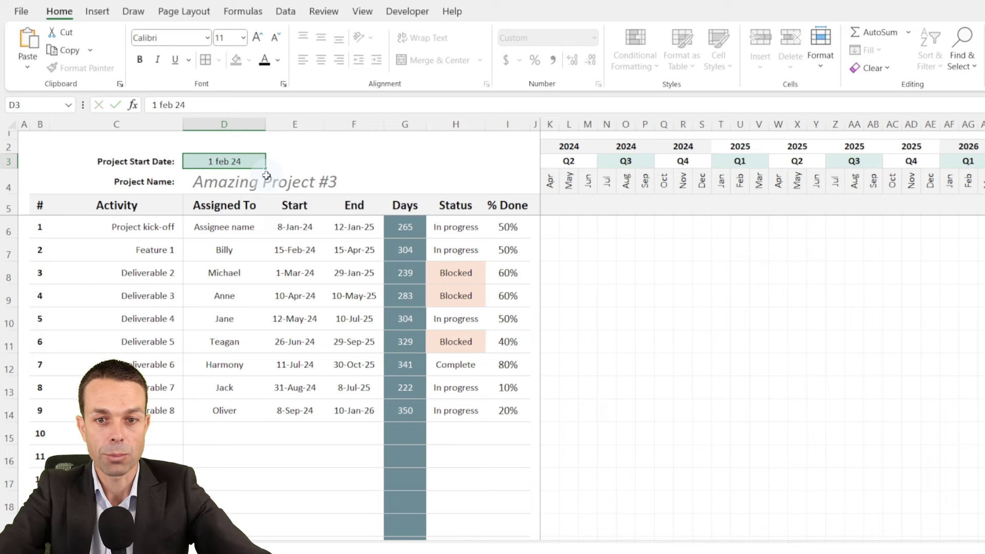
key(Return)
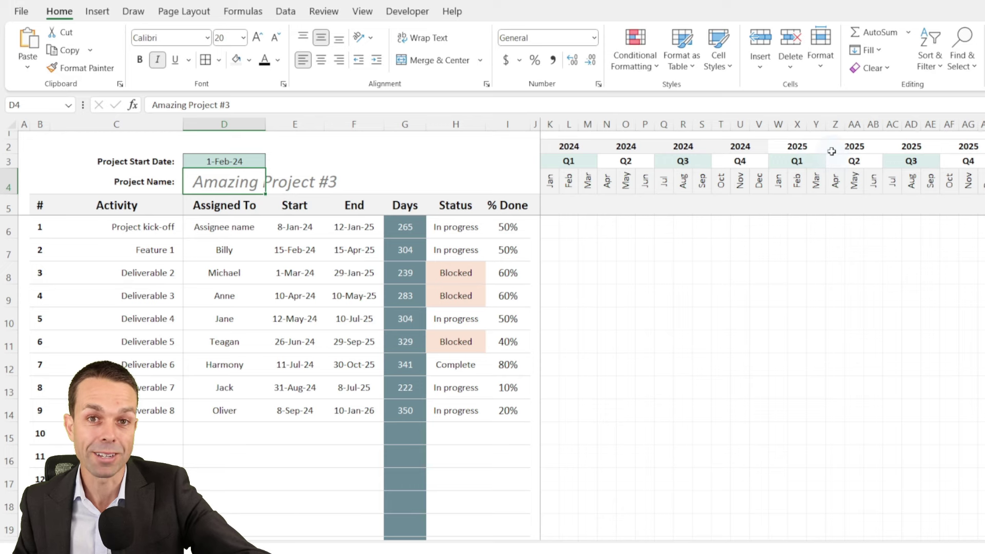
click(205, 161)
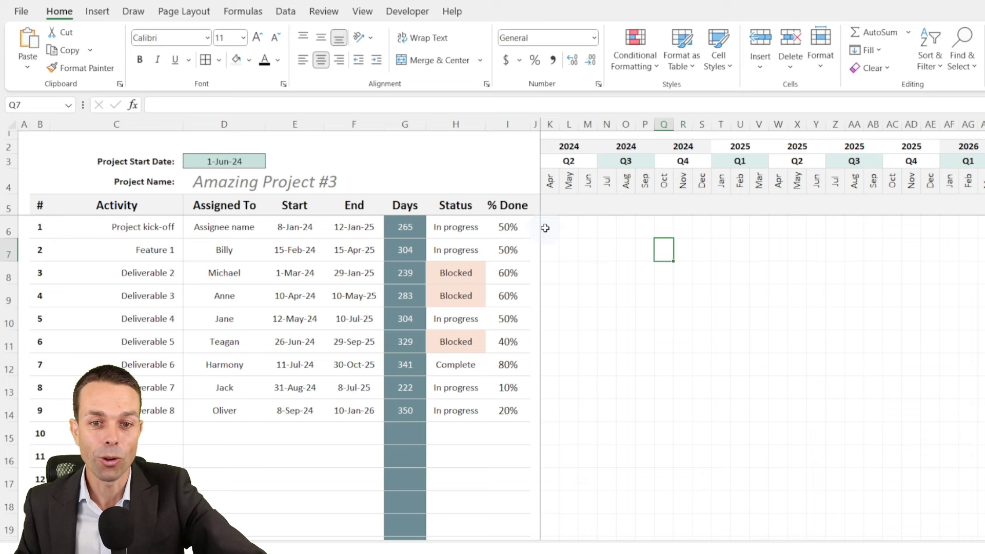
click(557, 226)
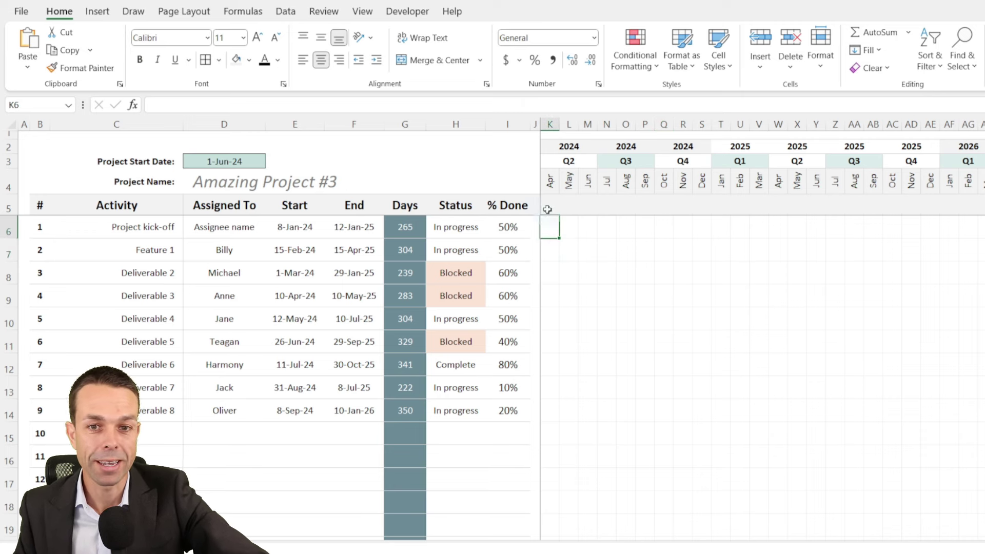
- Create a new formula rule with =AND(K$4 >= $E6-DAY($E6)+1, K$4 <= $F6)
click(647, 64)
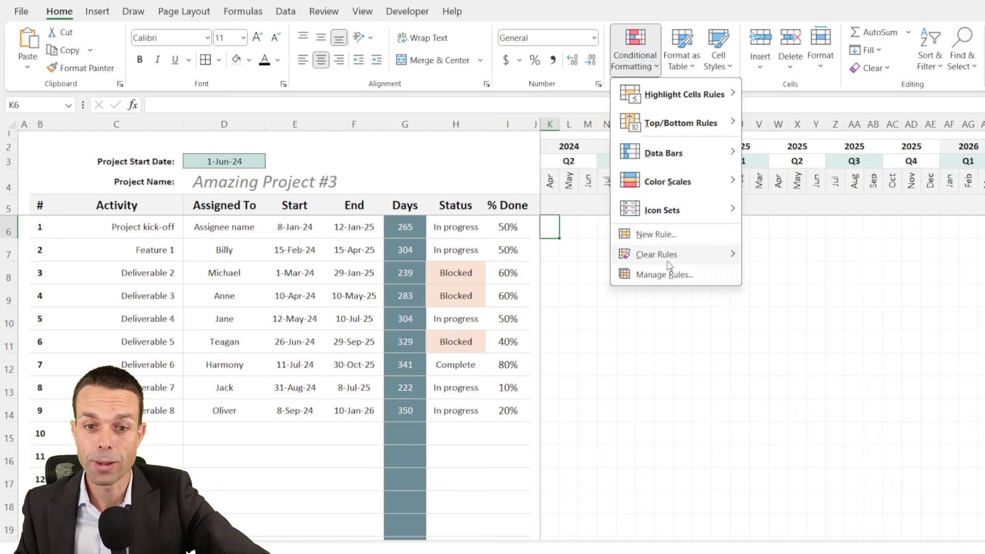
click(665, 275)
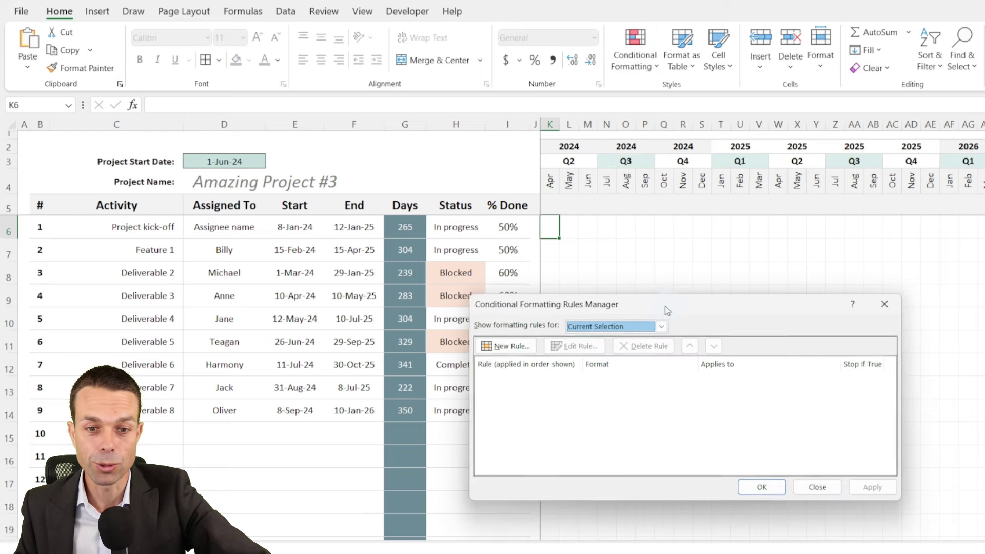
click(545, 352)
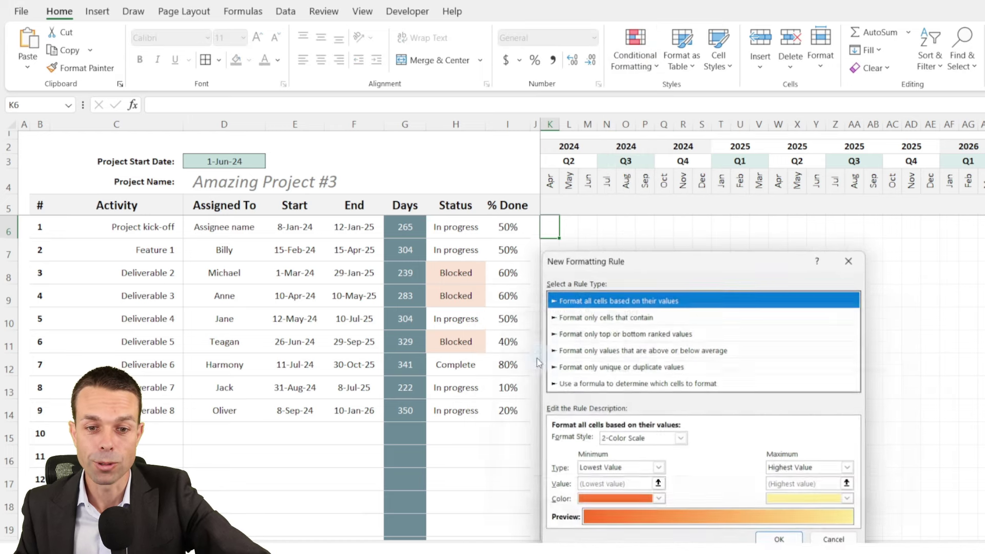
click(621, 389)
drag(688, 263, 773, 235)
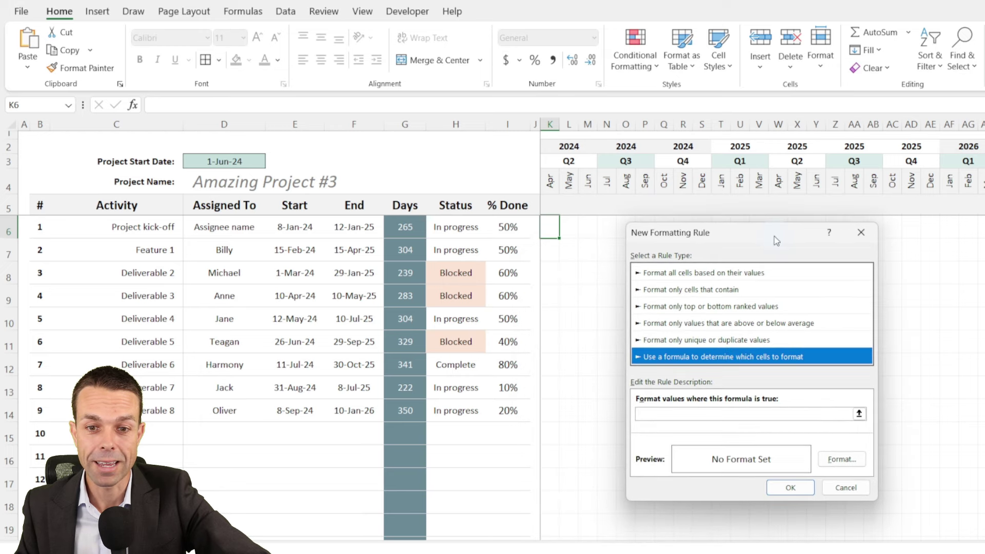
click(713, 413)
text(=AND( K$4 >= $E6-DAY($E6)+1, K$4 <= $F6 ))
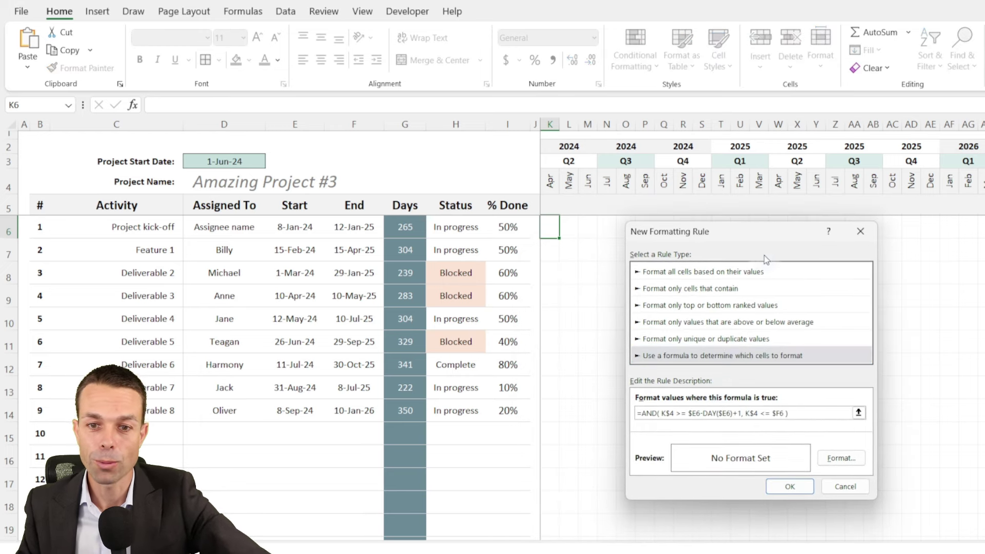
mouse_move(767, 236)
mouse_down()
mouse_move(773, 223)
mouse_move(769, 236)
mouse_up()
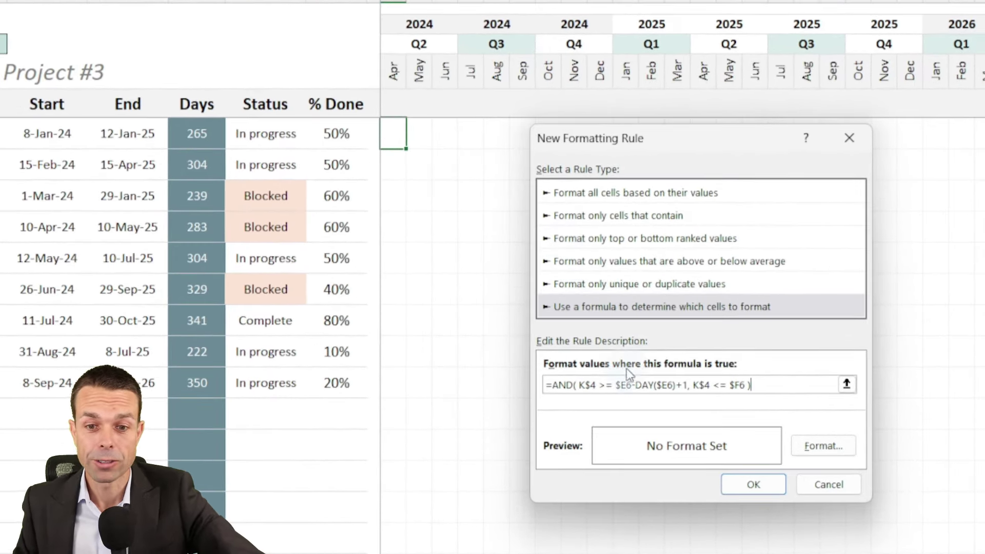
- Review the formula's start-date and end-date conditions, then go to the fill format settings
drag(580, 385, 623, 385)
click(637, 385)
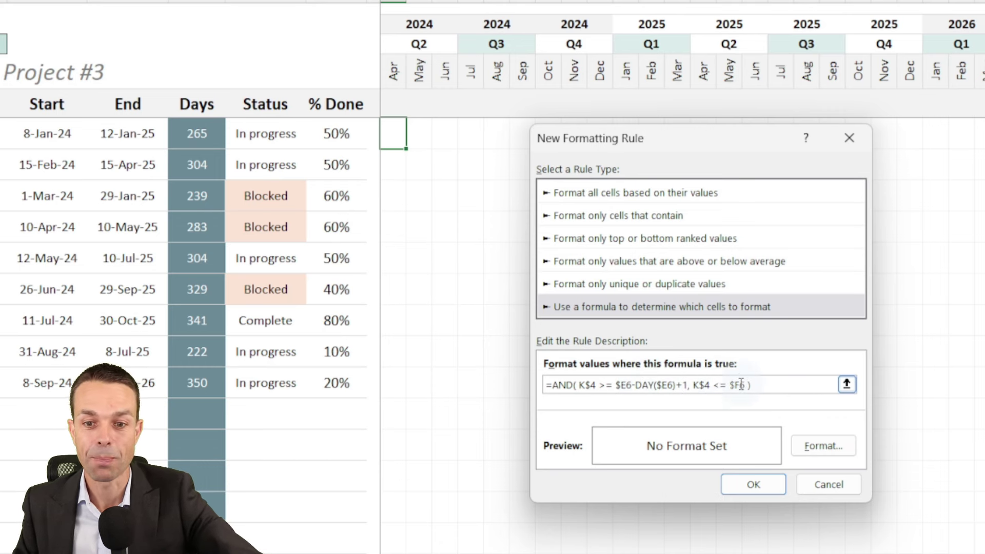
drag(695, 385, 751, 385)
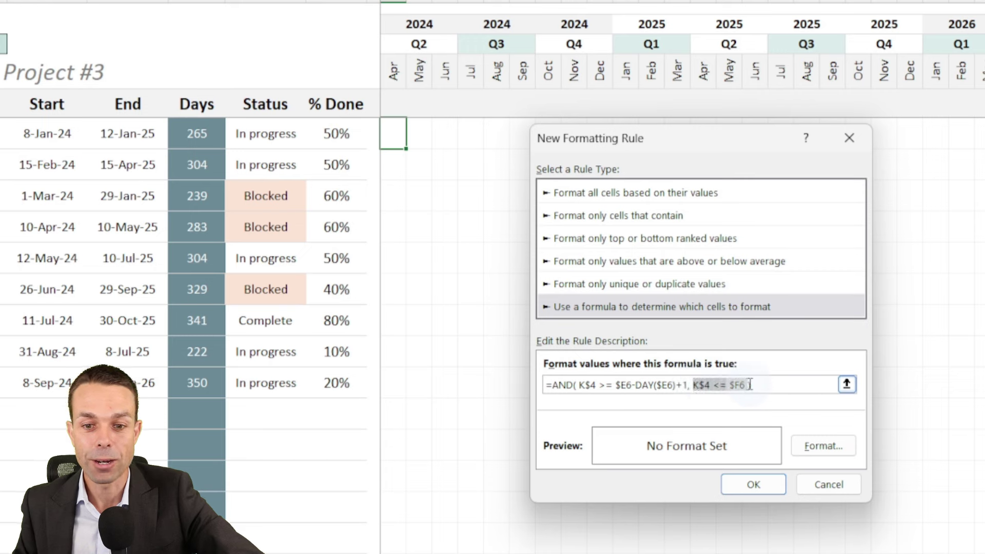
click(196, 174)
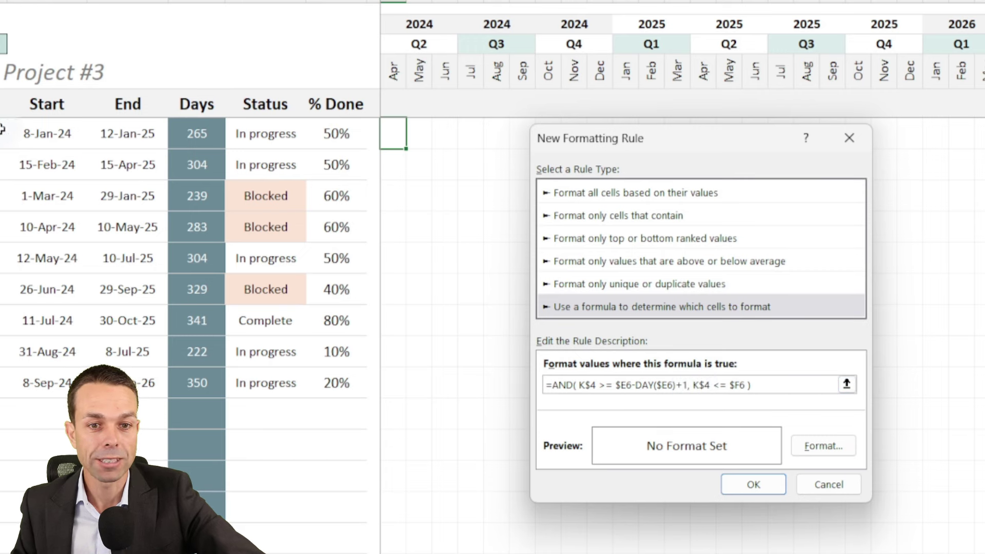
click(834, 447)
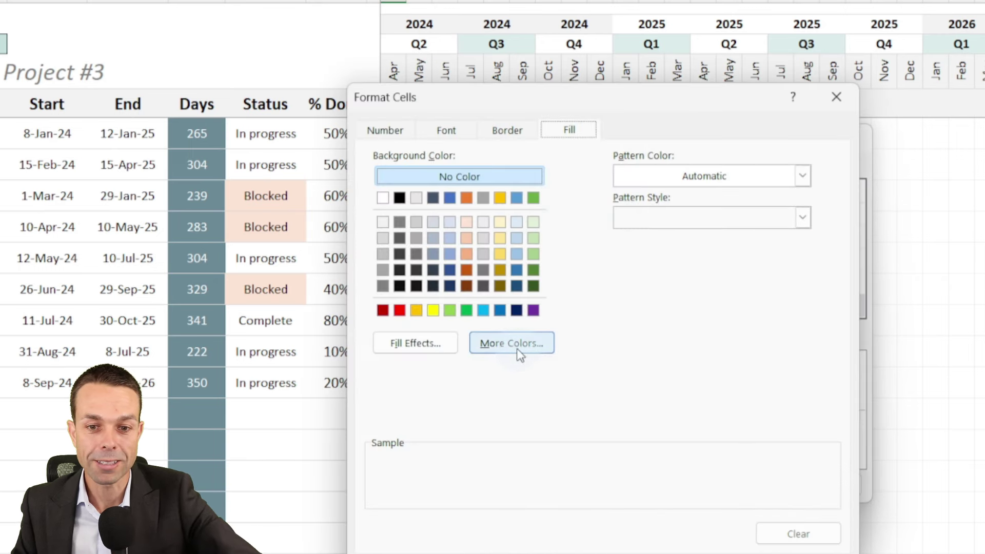
- Fill the date-range rule with custom colour #EAF2EF and save the rule
click(520, 354)
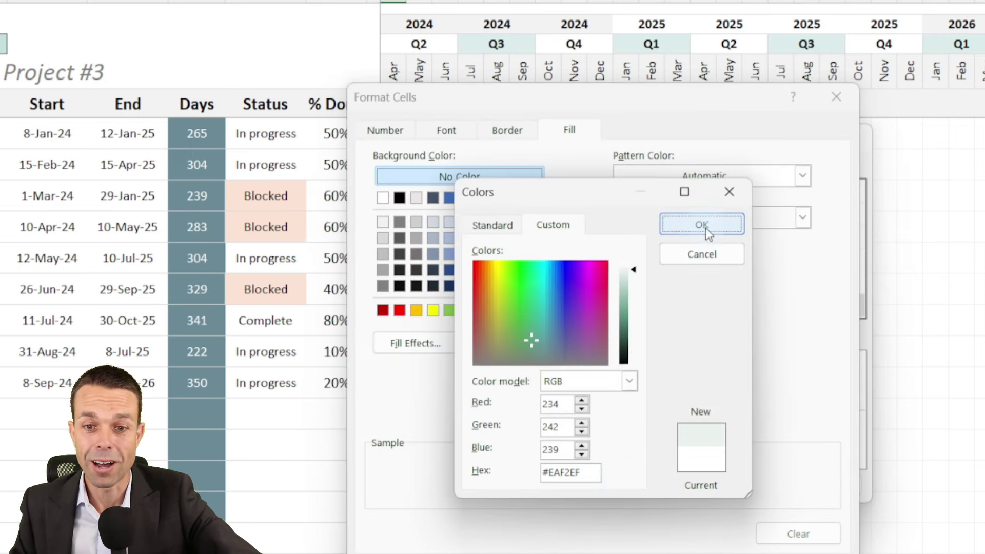
click(715, 226)
drag(676, 113, 700, 97)
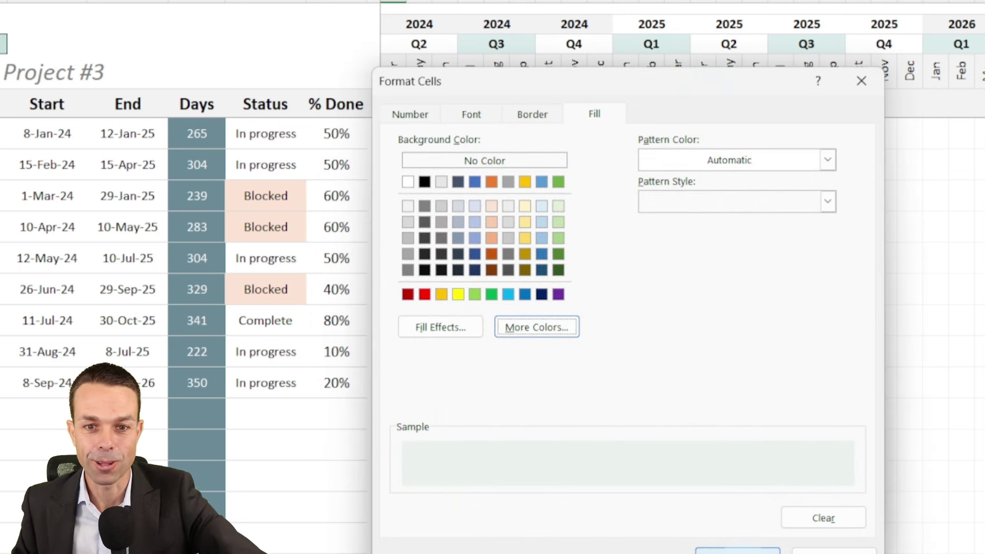
click(738, 550)
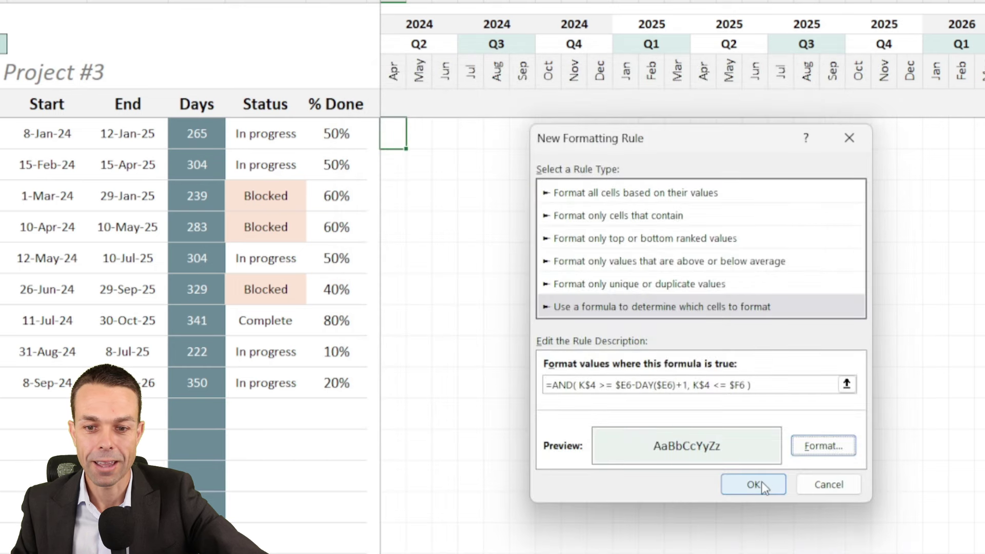
click(755, 482)
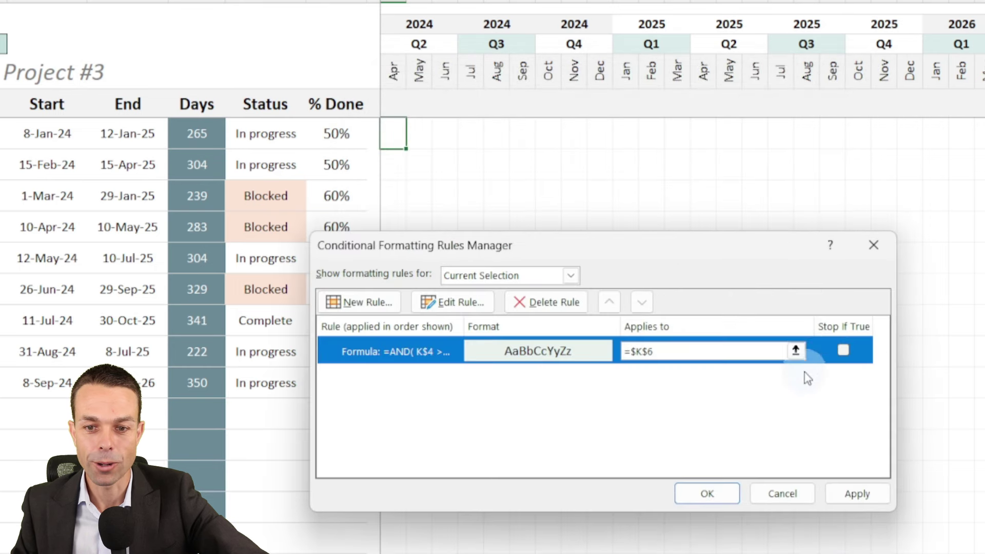
- Widen the rule's Applies to range to =$K$6:$CZ$100, apply it and close the Rules Manager
click(853, 498)
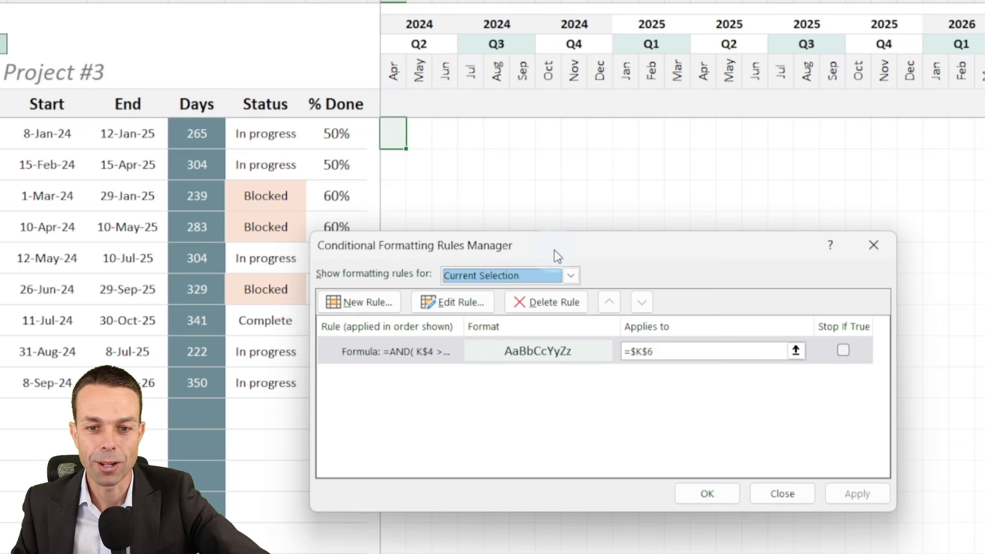
drag(558, 255, 500, 248)
click(609, 348)
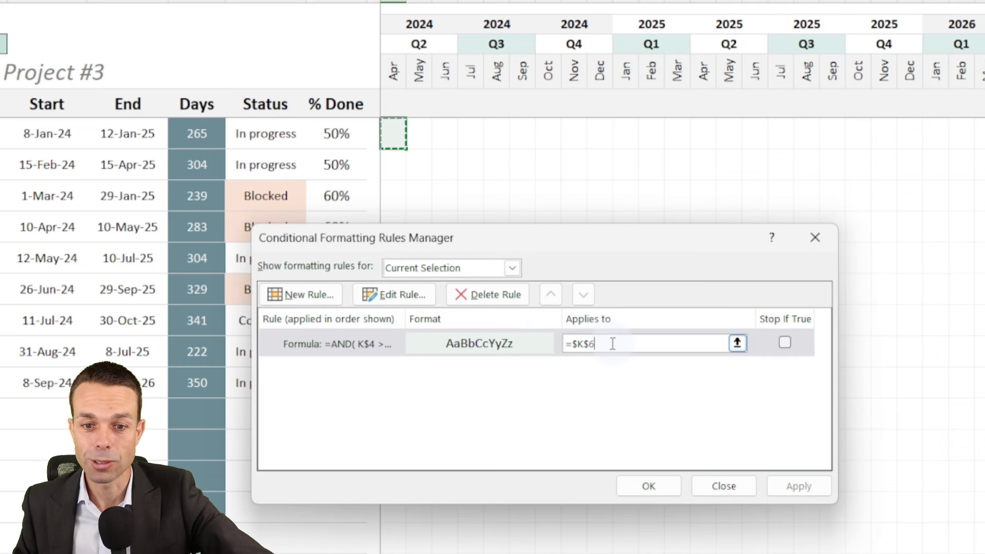
text(:)
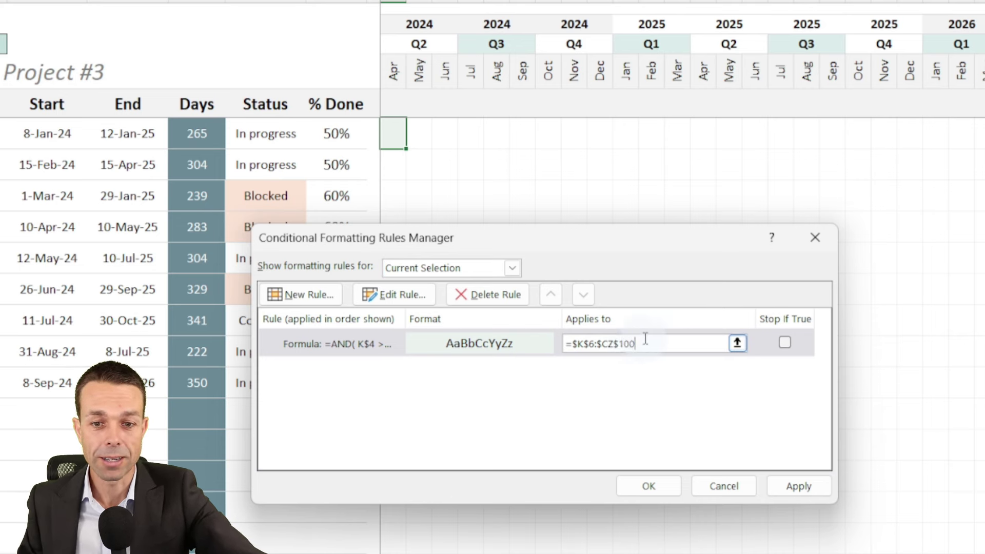
click(799, 485)
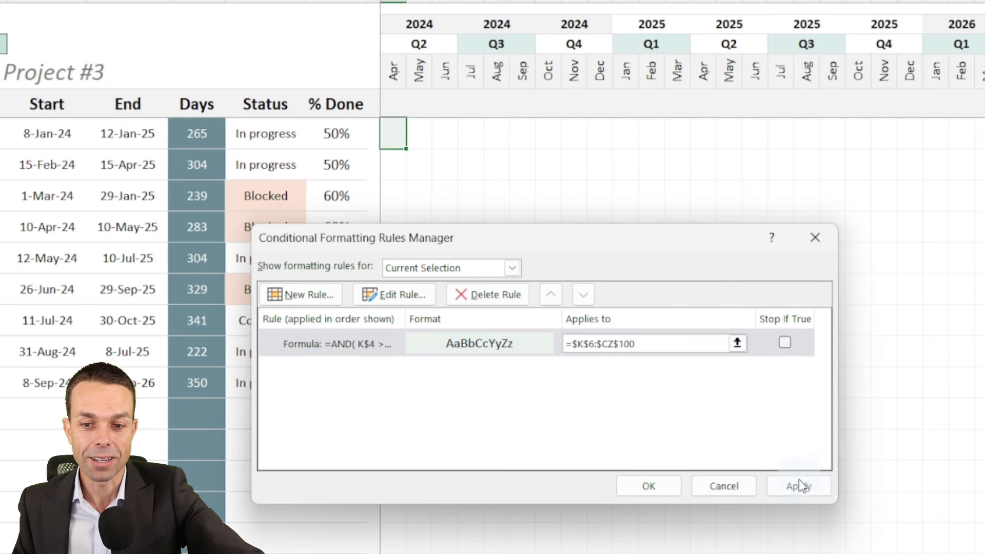
drag(590, 241, 882, 300)
click(927, 540)
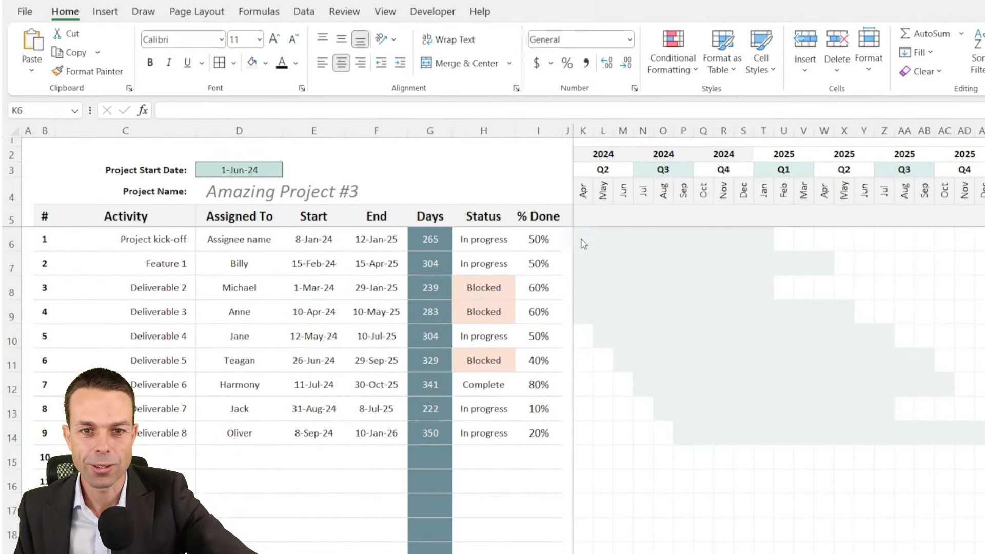
click(583, 245)
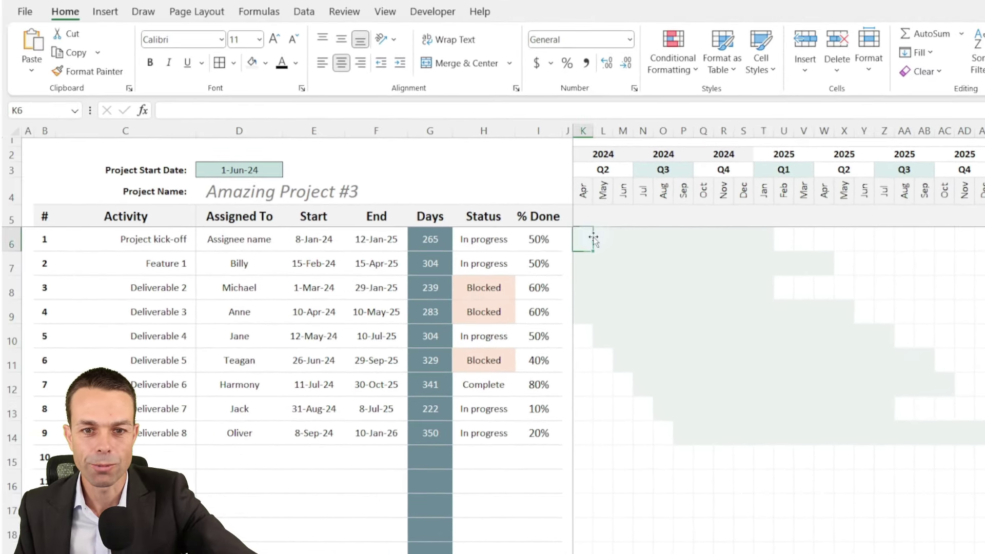
- Open the Gantt bar rule from Manage Rules for editing its cell format
click(688, 71)
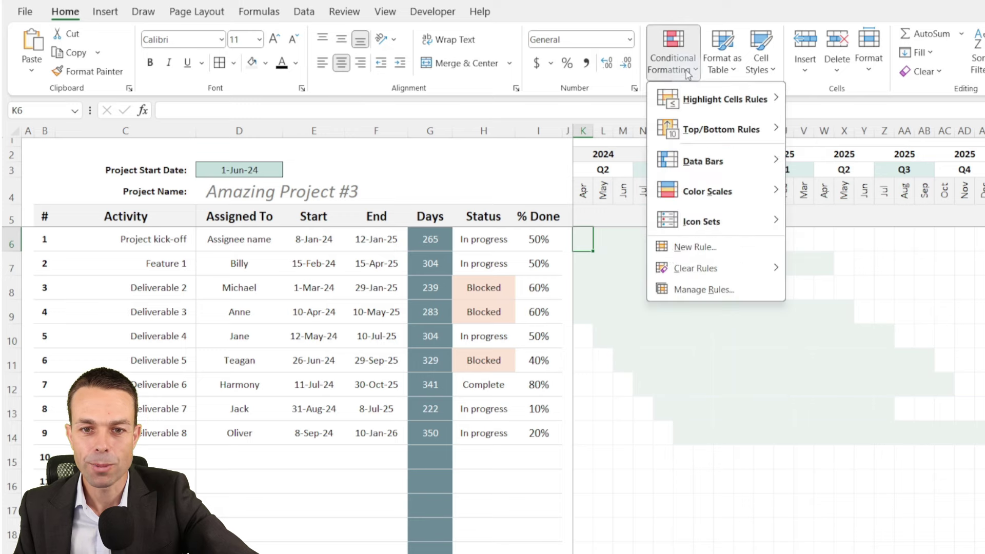
click(688, 289)
click(794, 407)
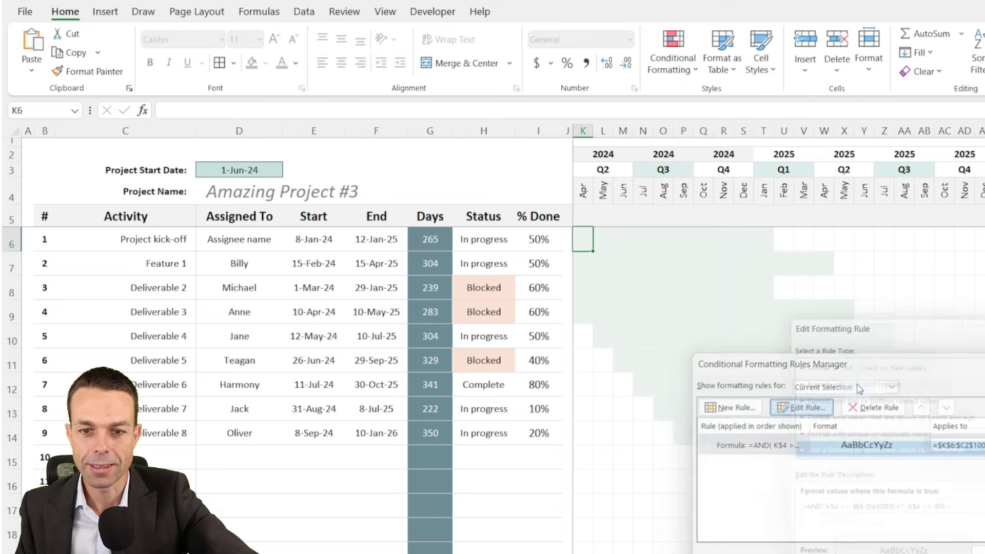
drag(896, 261, 362, 184)
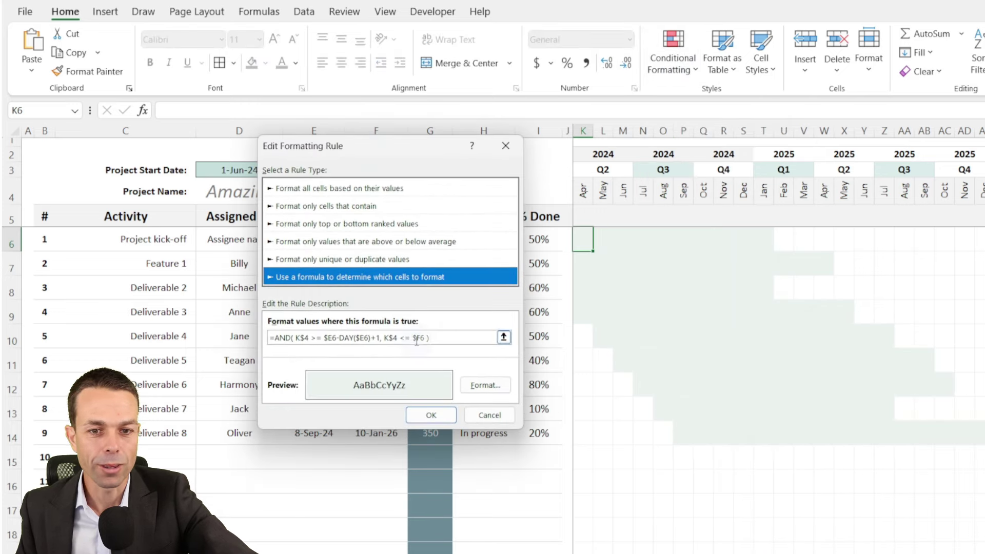
click(484, 384)
drag(881, 232, 388, 116)
- Give the bar rule a light grey outline border and save the edited rule
click(350, 128)
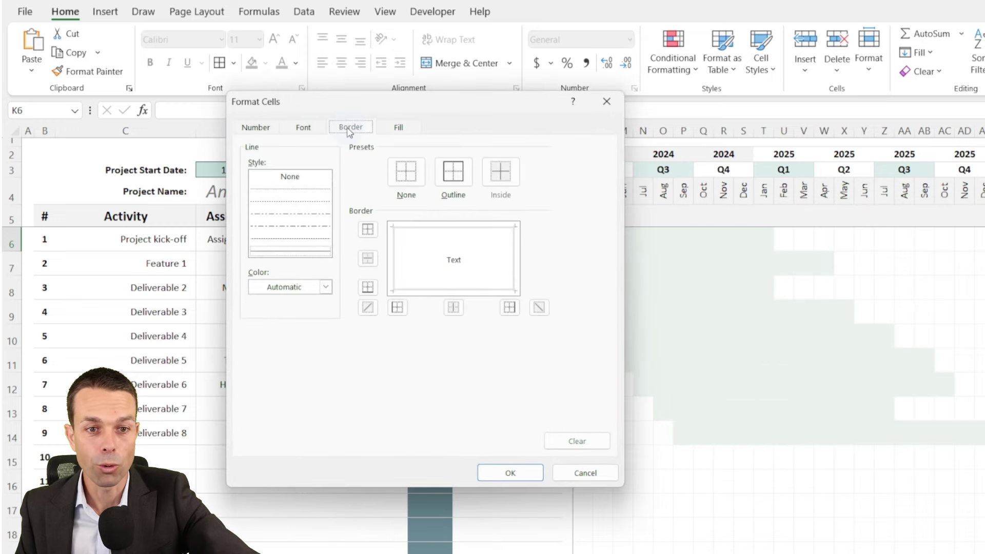
click(326, 287)
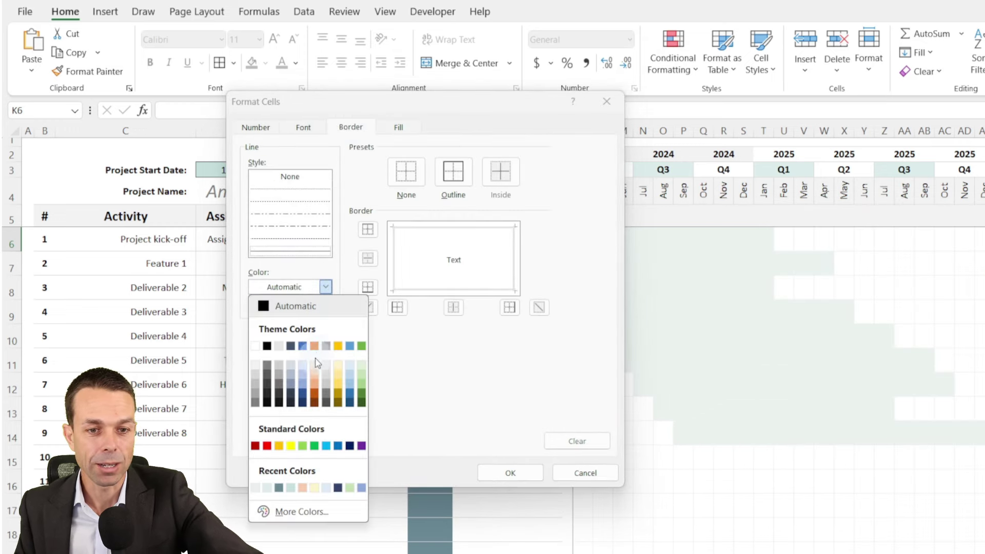
click(255, 374)
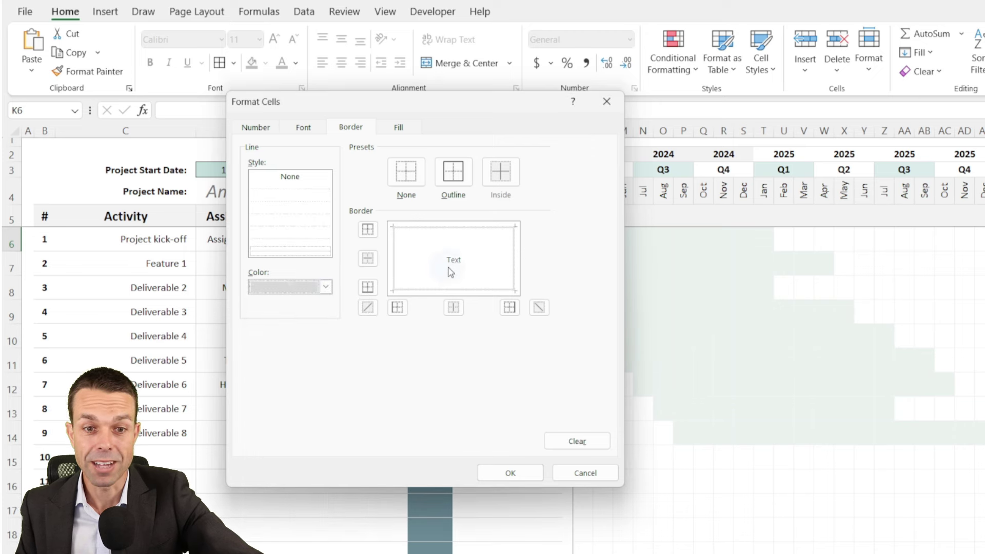
click(422, 235)
click(453, 171)
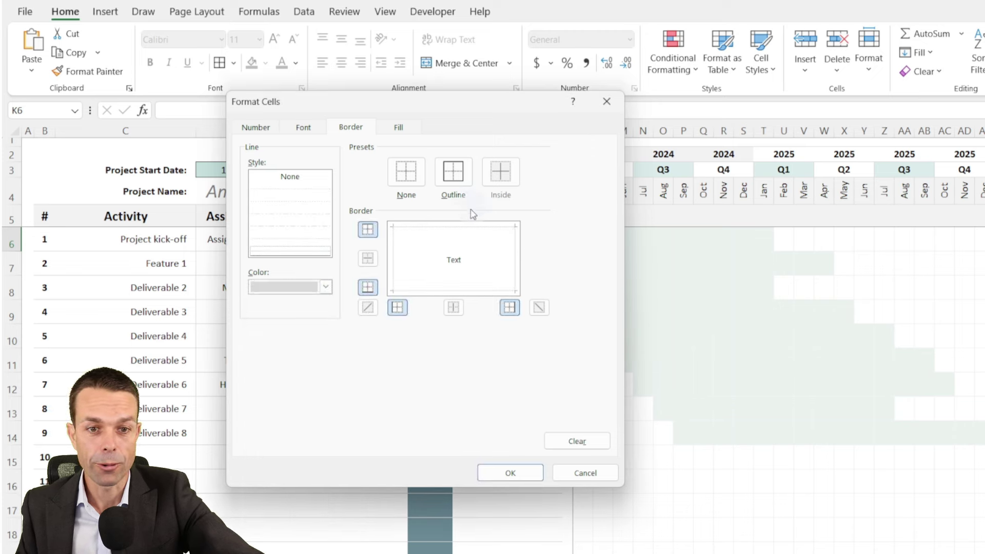
click(510, 472)
click(431, 416)
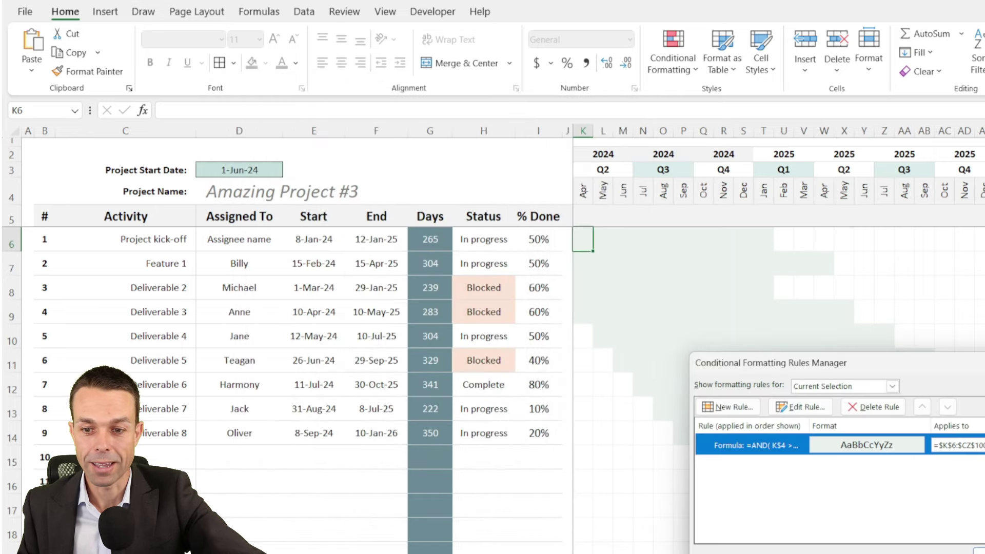
drag(960, 373, 482, 379)
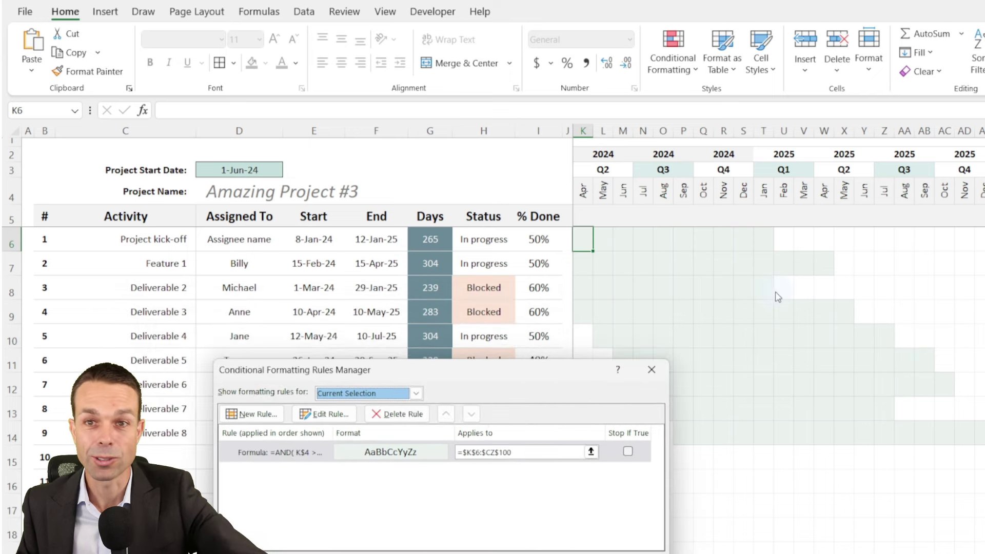
- Close the Rules Manager to reveal the bordered bars, then start another new rule
drag(564, 372, 425, 277)
click(386, 463)
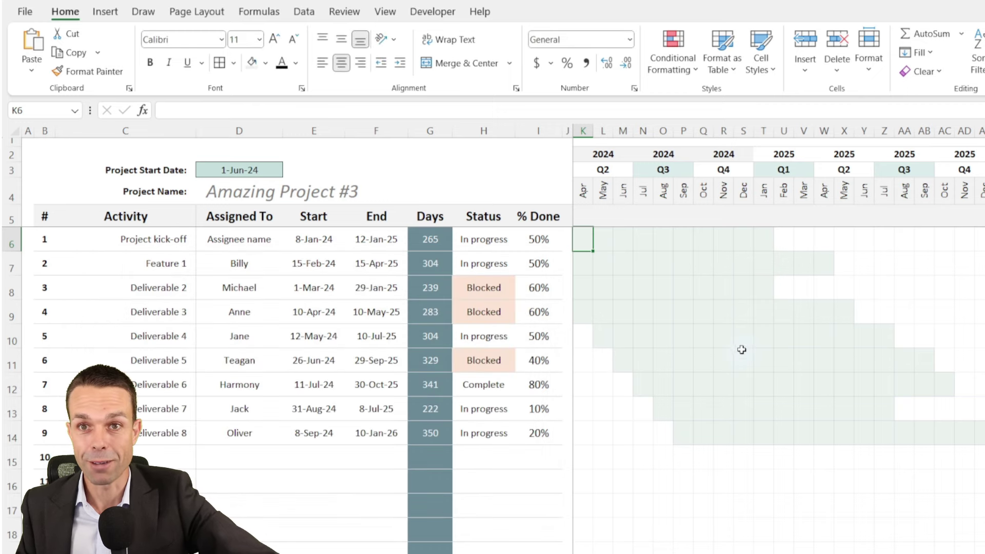
click(676, 64)
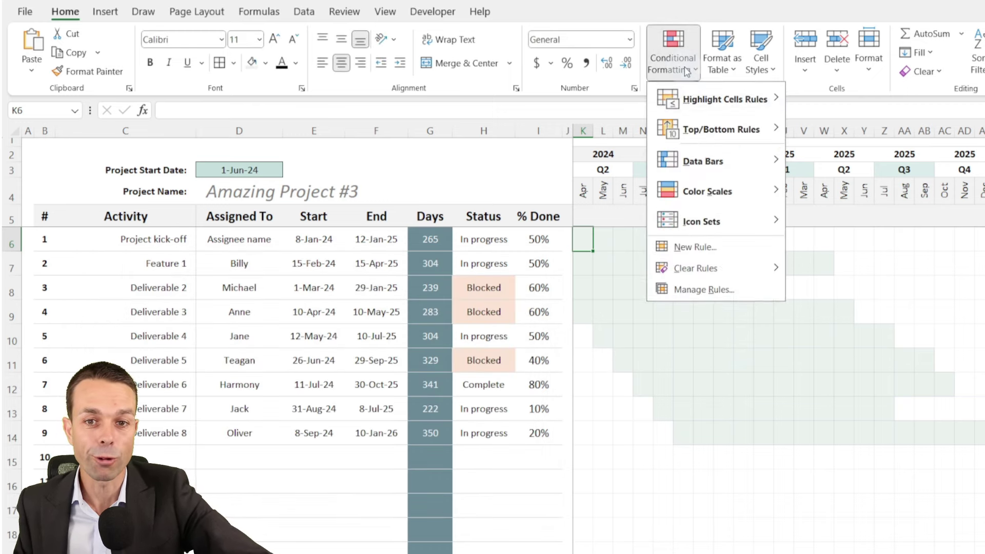
click(703, 291)
drag(357, 276, 682, 268)
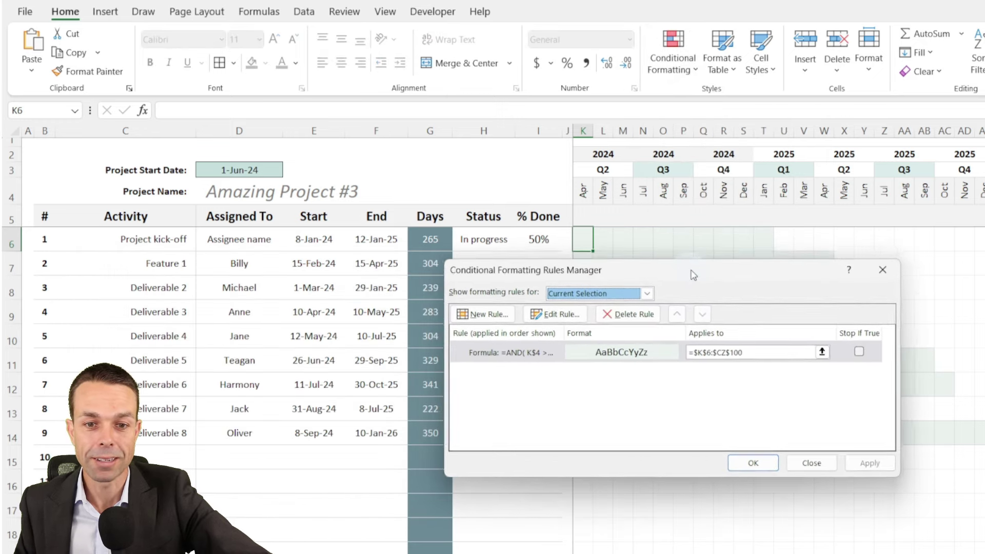
click(482, 319)
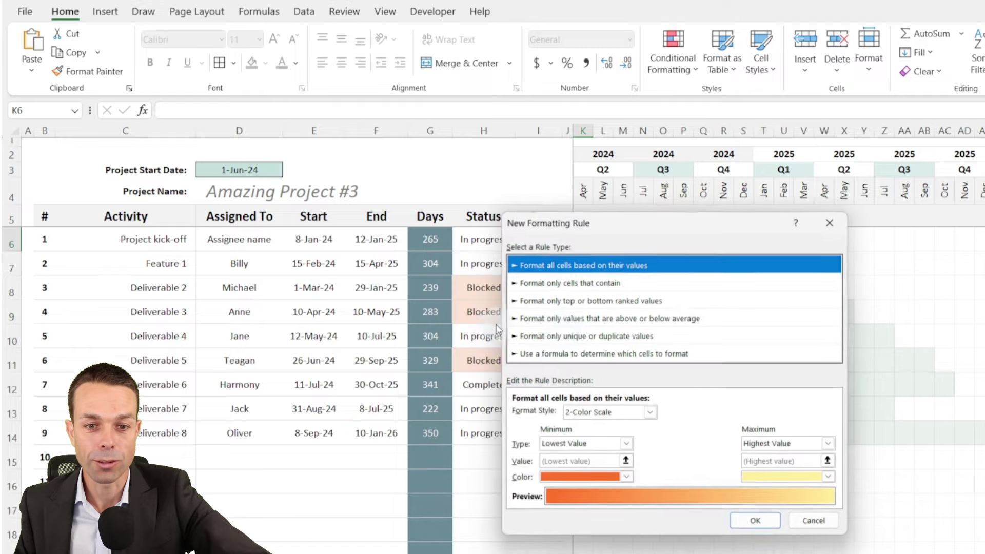
- Make a formula-based rule by pasting the progress formula =AND($I6 > 0, K$4 <= …
click(582, 353)
drag(653, 234, 429, 181)
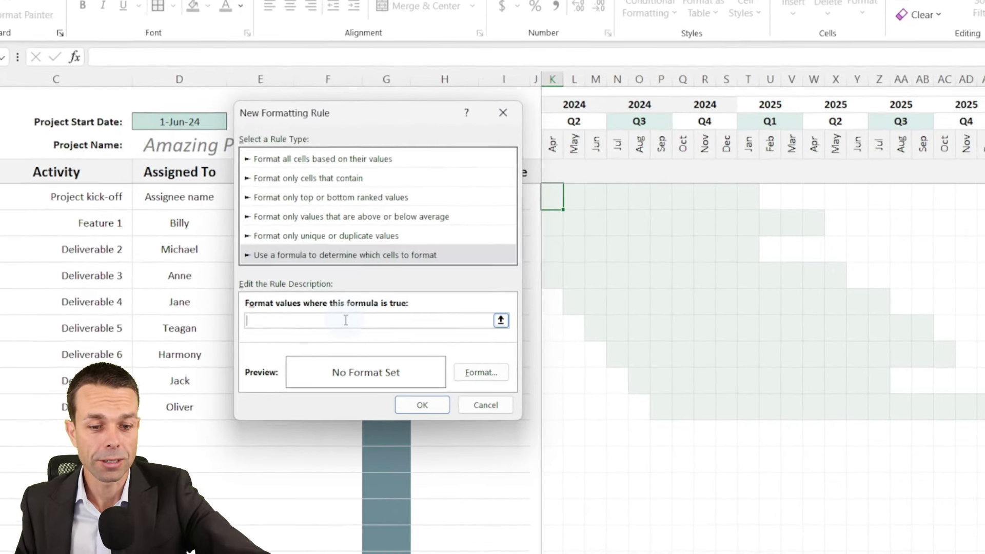
click(383, 364)
key(ctrl+v)
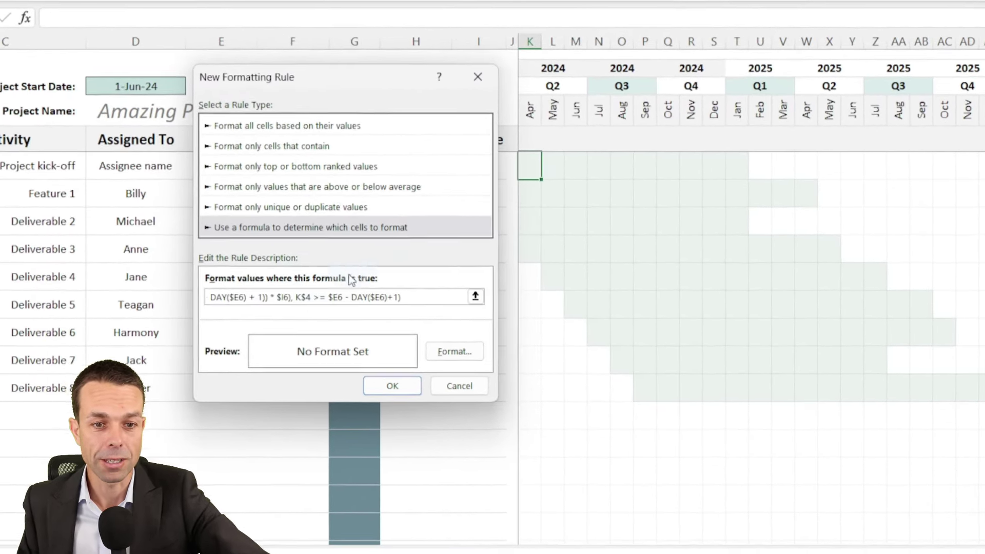
drag(415, 309, 253, 307)
drag(205, 277, 182, 276)
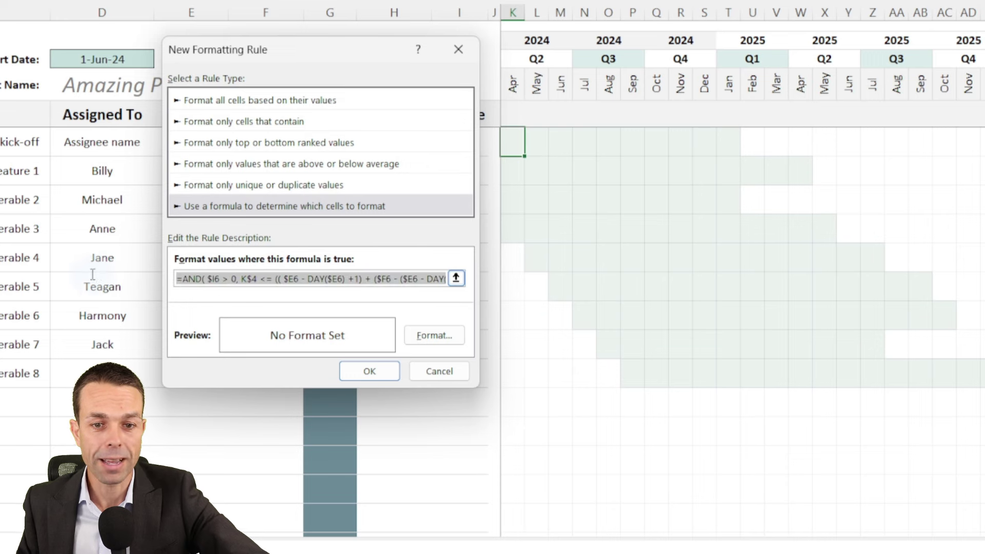
drag(351, 50, 360, 61)
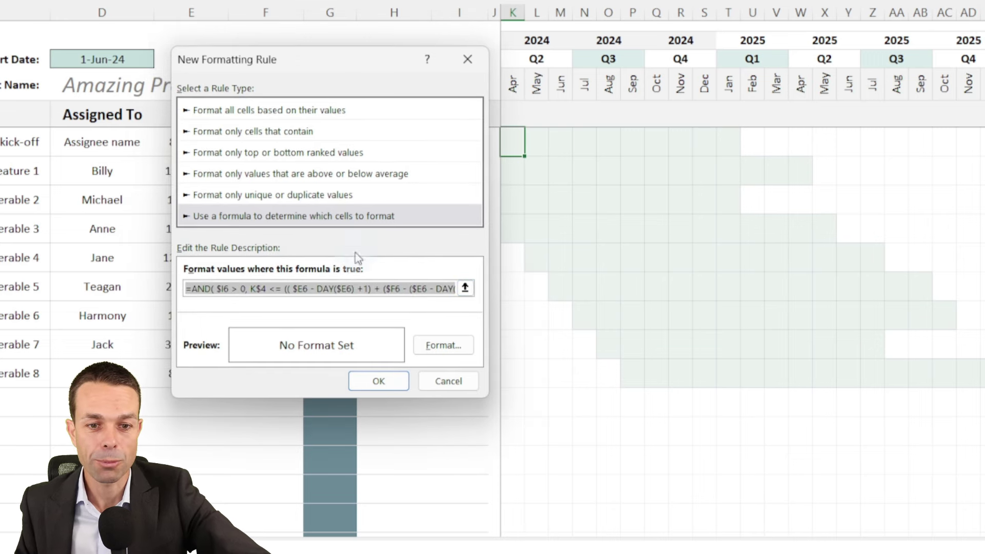
- Give the progress rule a custom teal fill (#C6E0DD) and save it
click(442, 345)
click(590, 77)
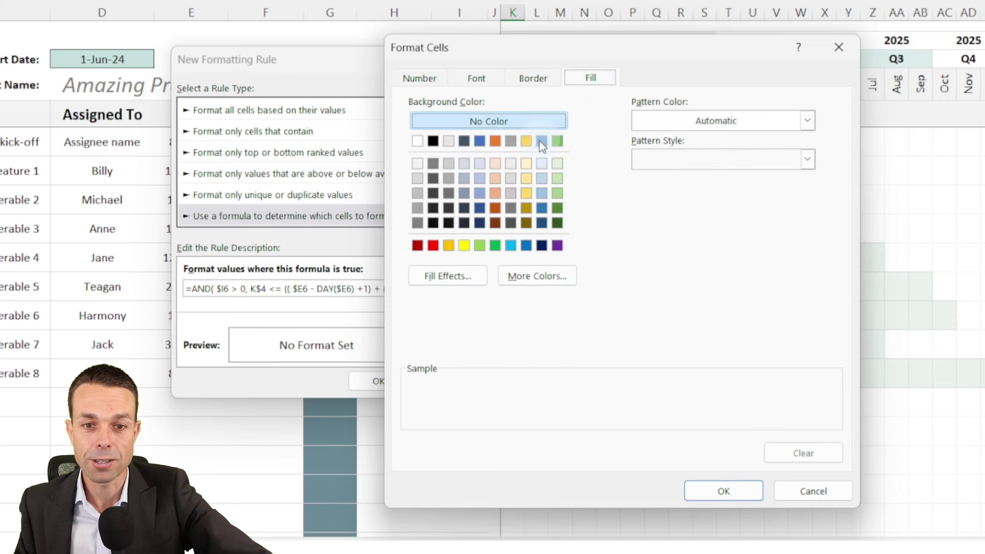
click(538, 277)
click(575, 167)
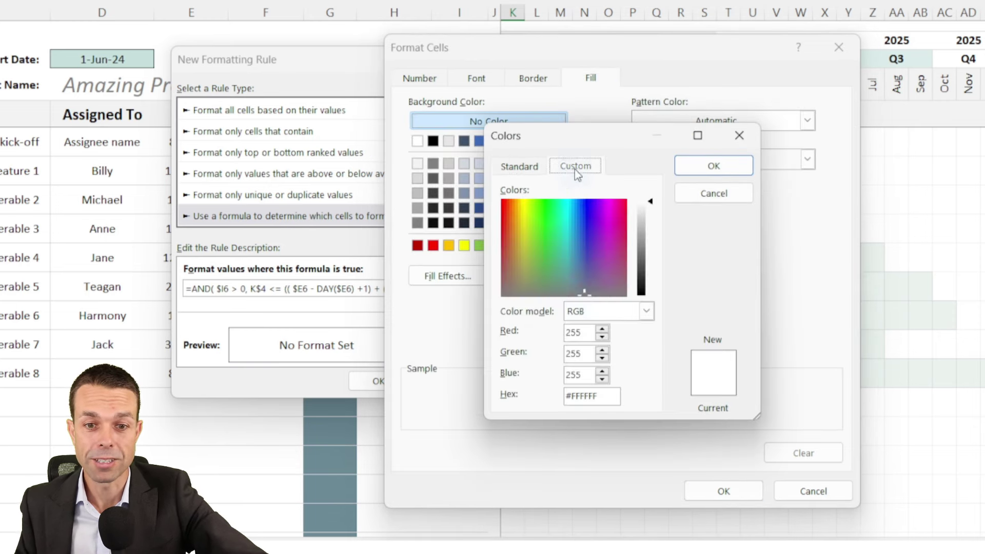
text(C6E0DB)
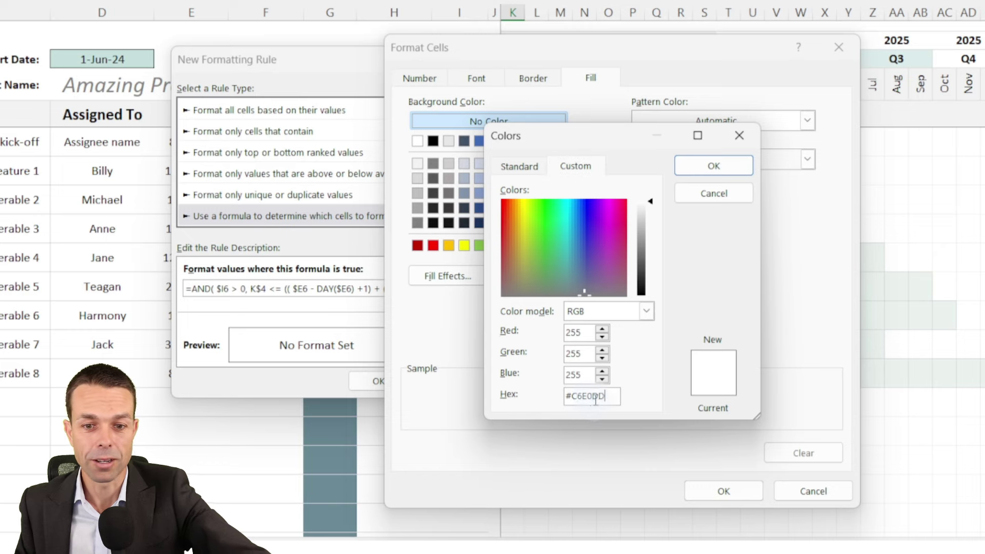
click(711, 166)
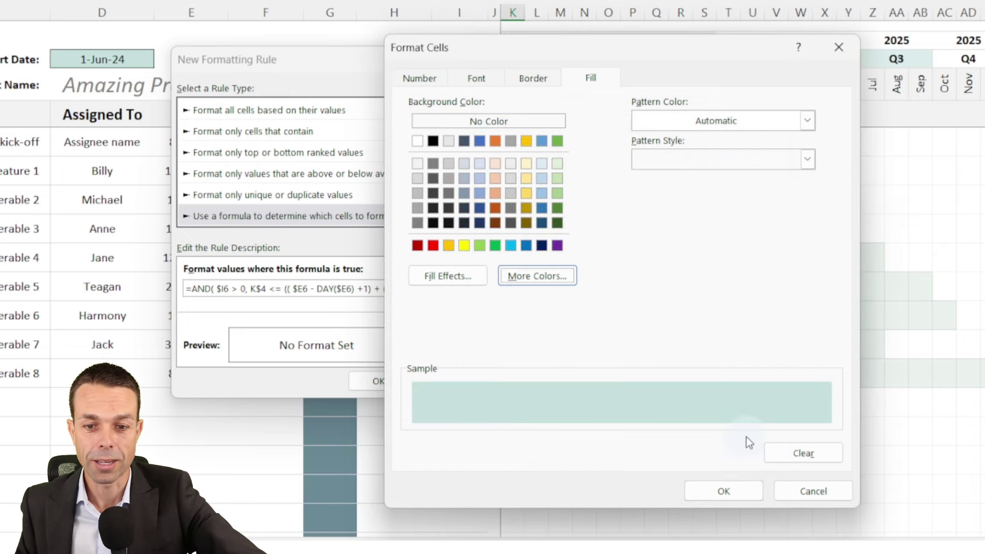
click(723, 490)
click(377, 382)
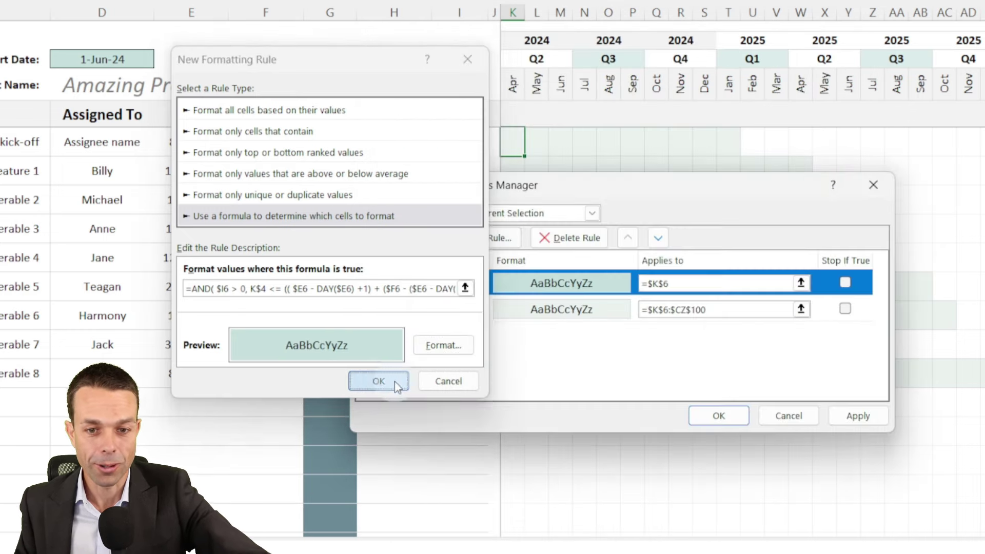
- Set the progress rule's Applies to range to $K$6:$CZ$100 and apply it
drag(707, 310, 662, 313)
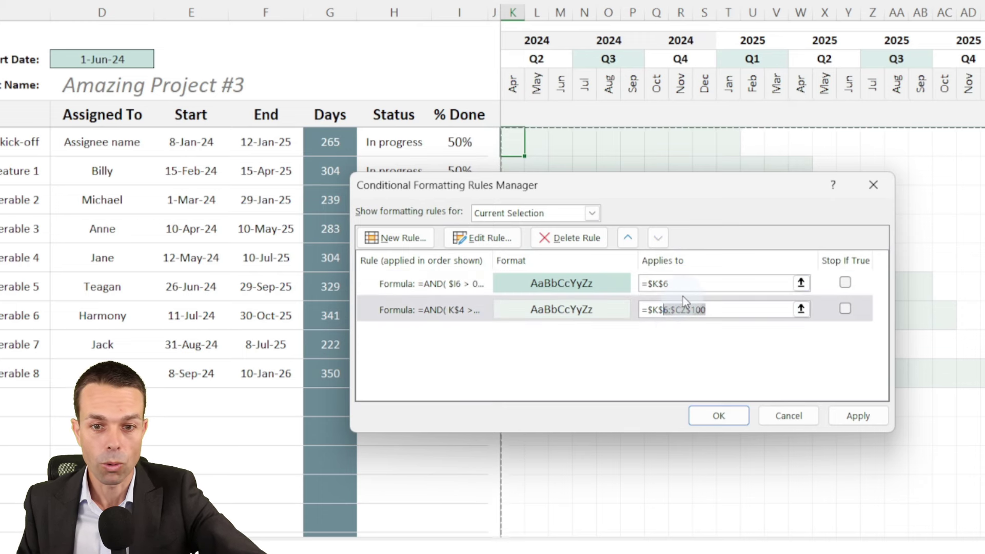
text(6:$CZ$100)
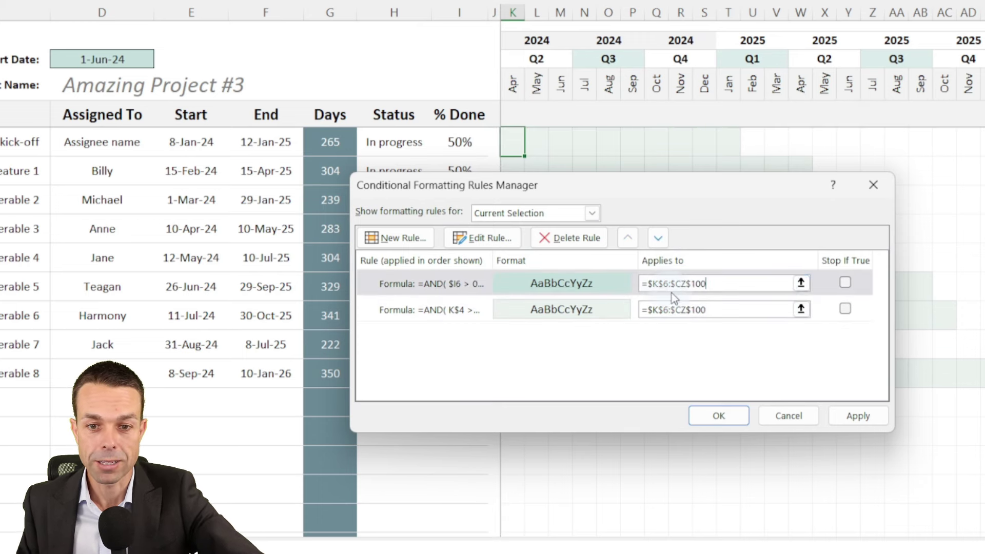
click(844, 413)
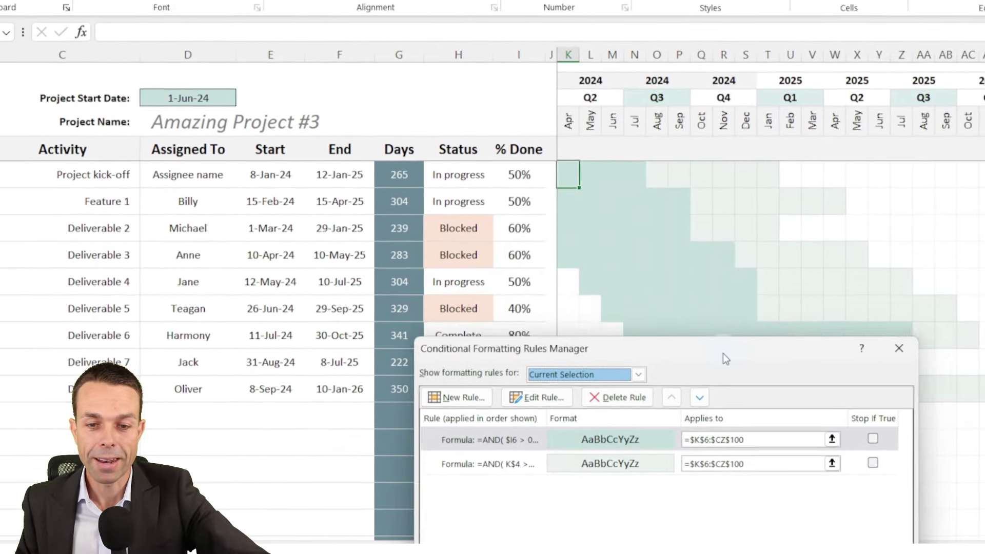
drag(723, 357, 378, 163)
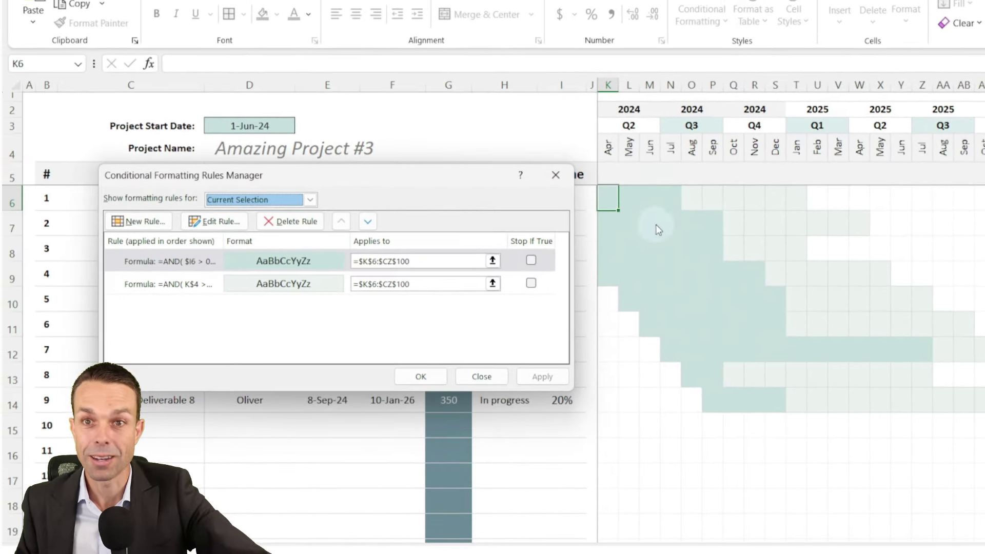
drag(417, 181, 431, 184)
- Edit the progress rule's format to add a thin solid light grey outline border
click(252, 259)
click(229, 225)
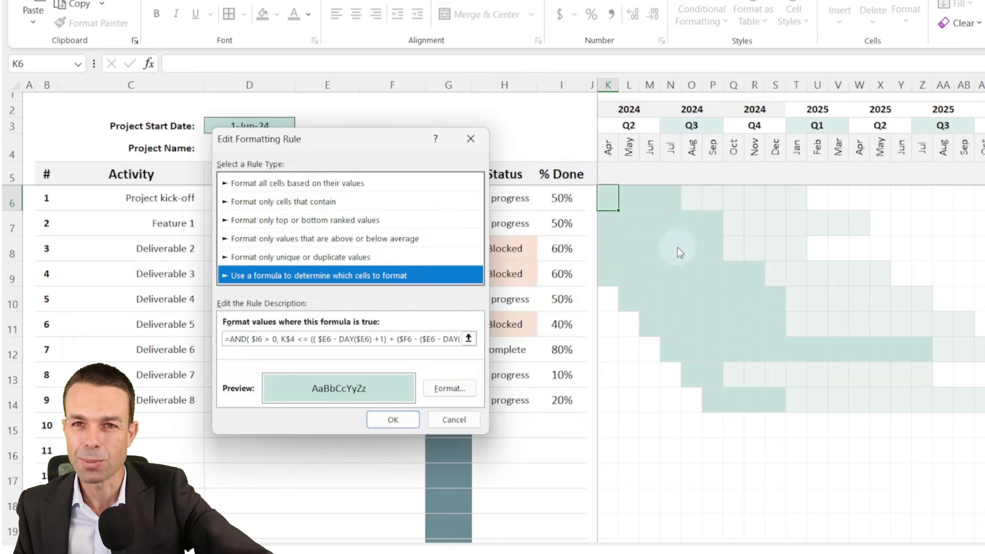
click(444, 390)
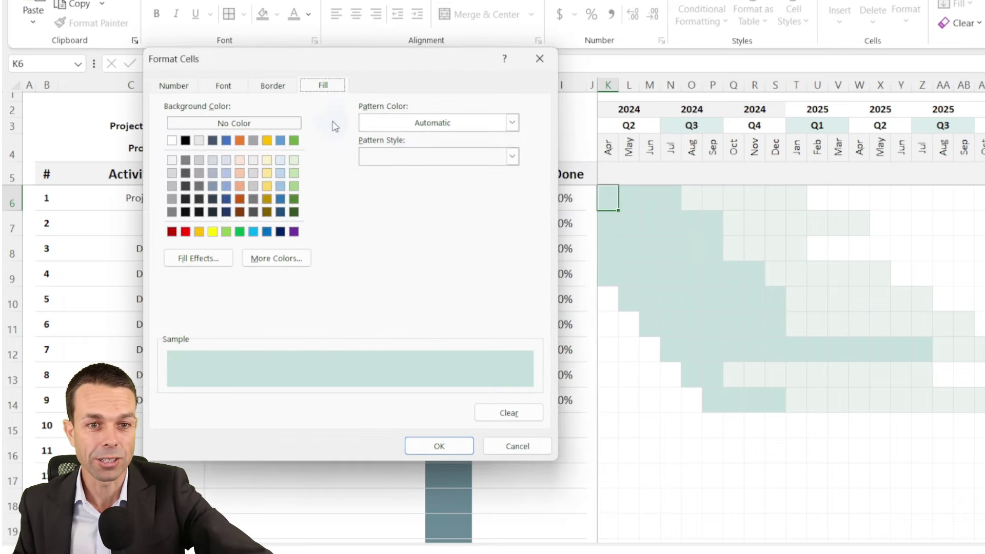
drag(377, 64, 352, 76)
click(247, 97)
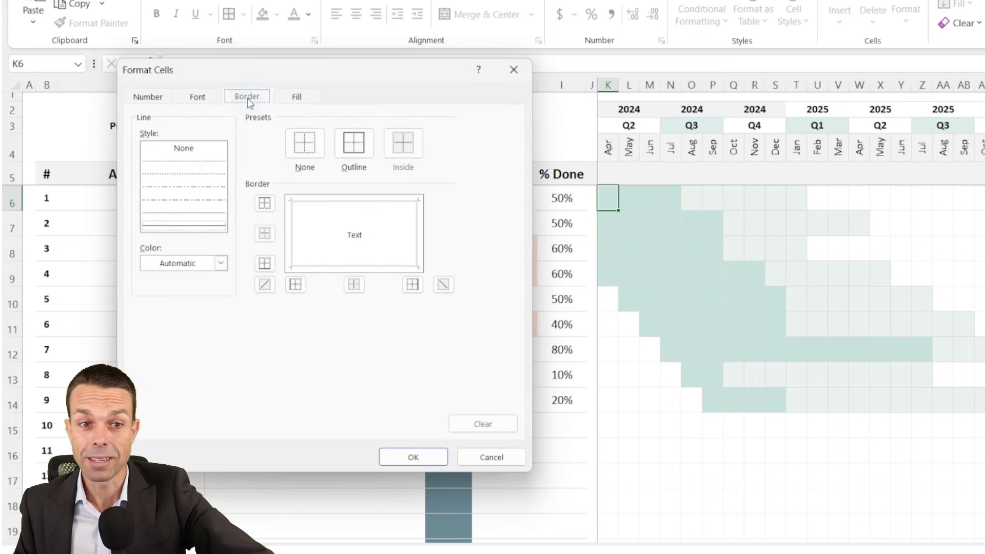
drag(281, 72, 300, 75)
click(213, 229)
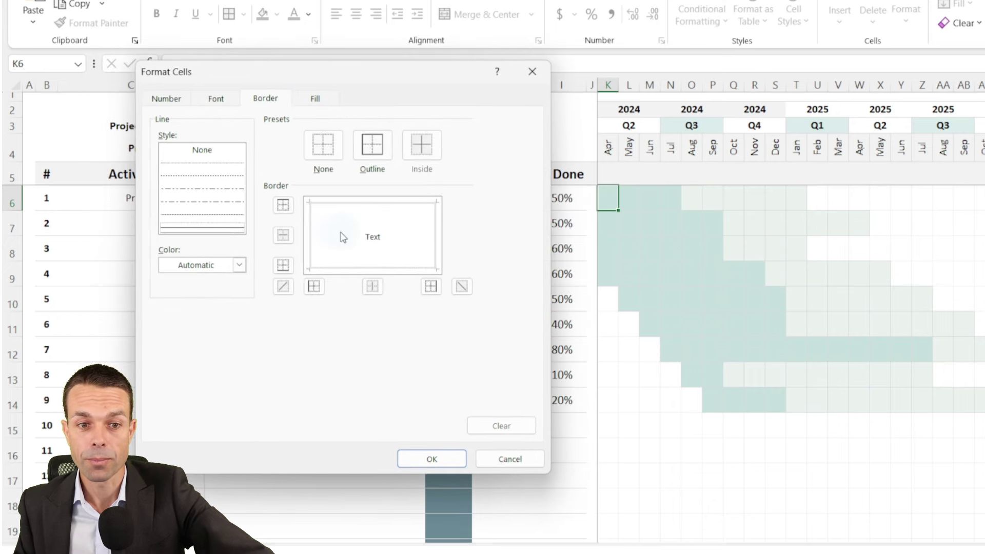
click(220, 269)
click(171, 342)
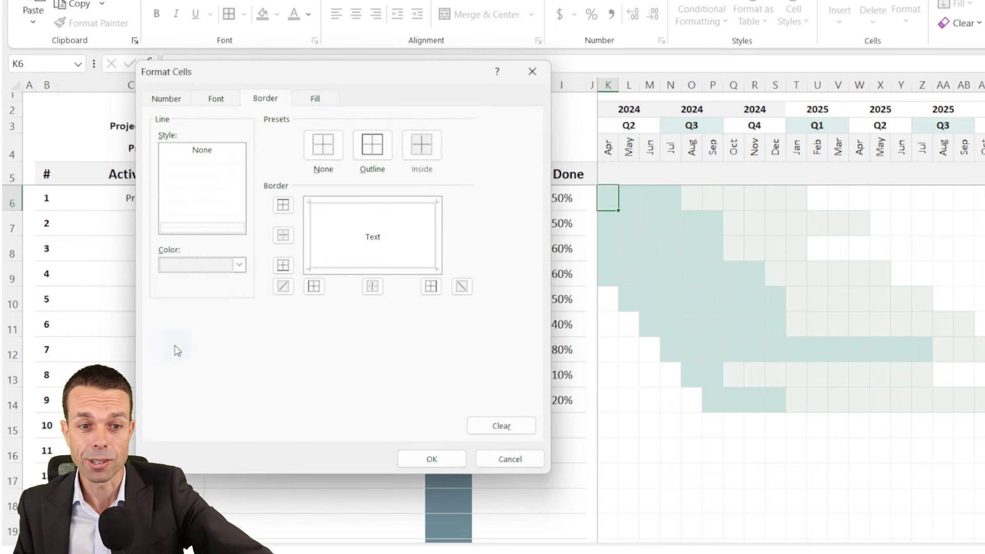
click(378, 148)
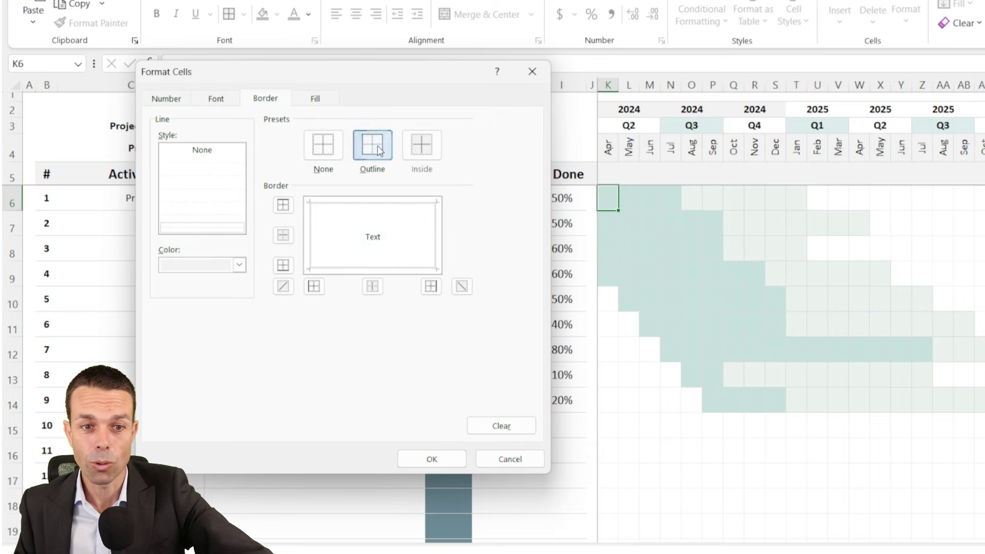
click(431, 459)
- Save the edited progress rule, apply it to the chart and close the Rules Manager
click(390, 421)
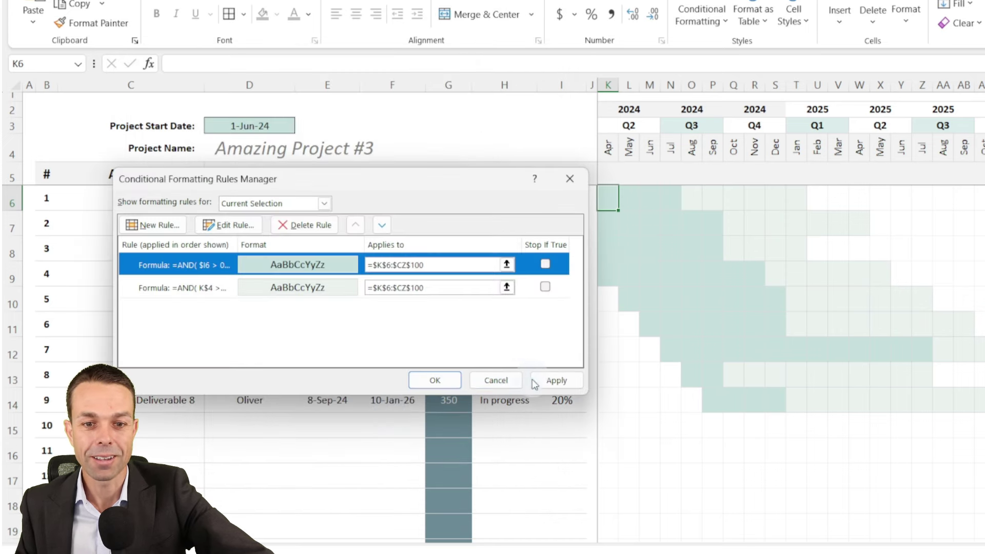
click(555, 381)
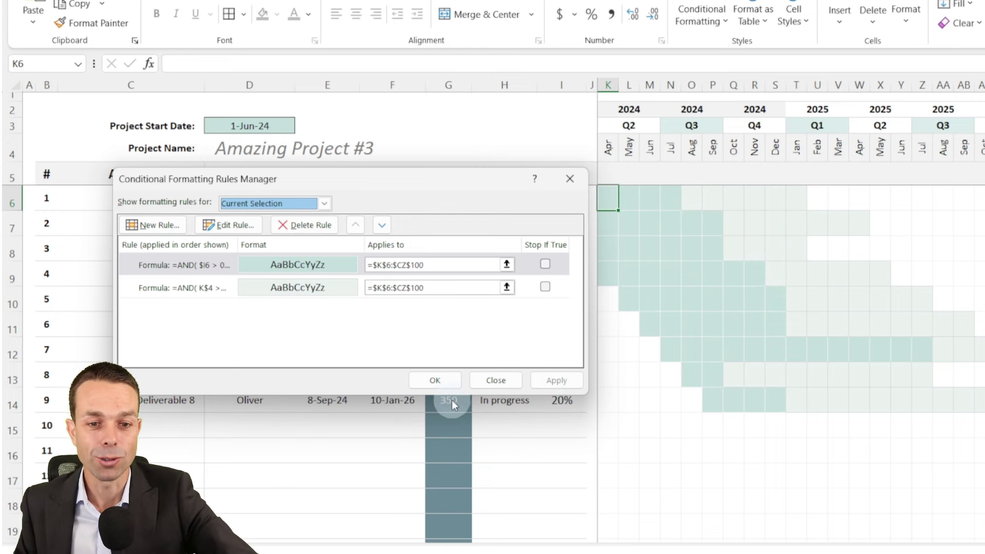
click(434, 380)
click(448, 125)
click(403, 63)
text(=AND( $I6 > 0, K$4 <= (( $E6 - DAY($E6) +1) + ($F6 - ($E6 - DAY($E6) + 1)) * $I6), K$4 >= $E6 - DAY($E6)+1))
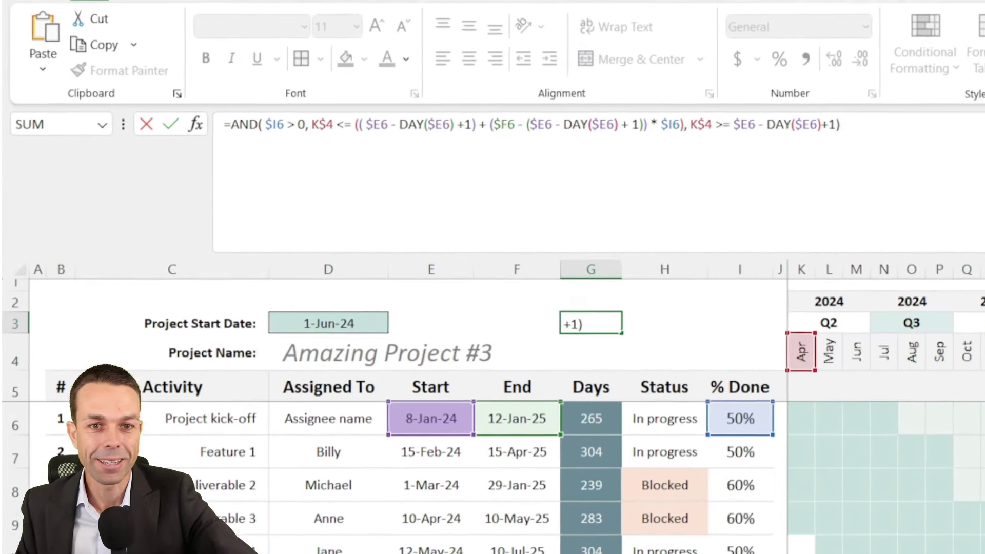
key(ctrl+shift+u)
click(337, 121)
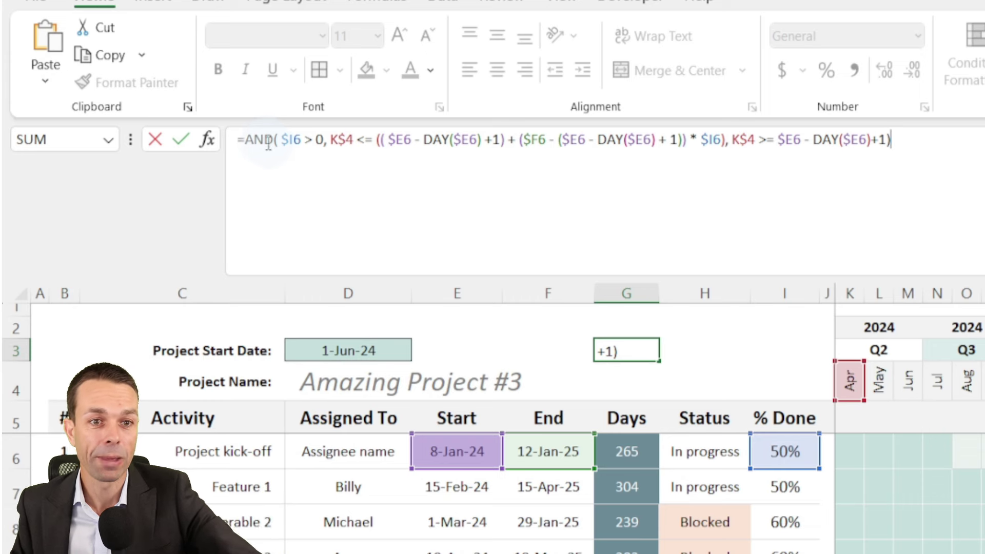
click(283, 140)
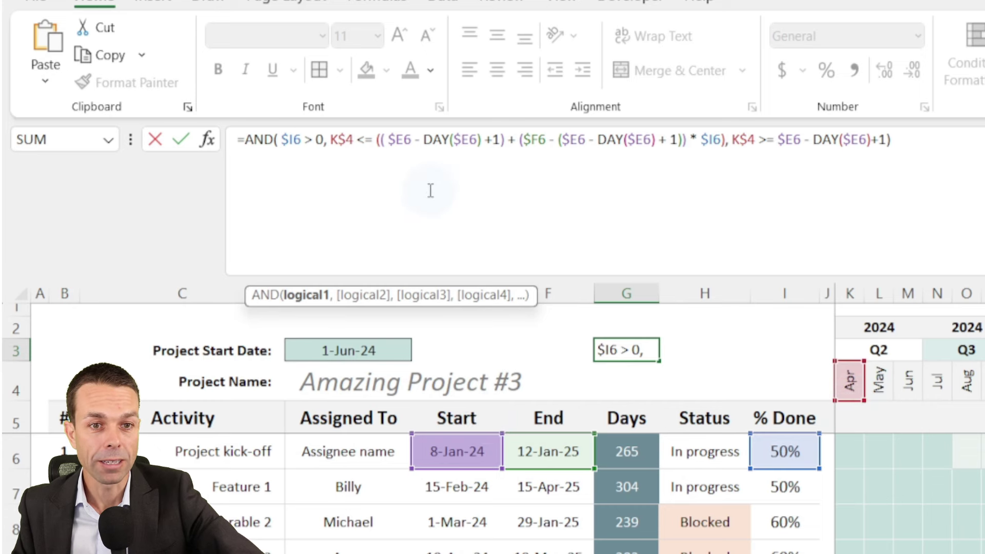
double_click(400, 140)
click(454, 449)
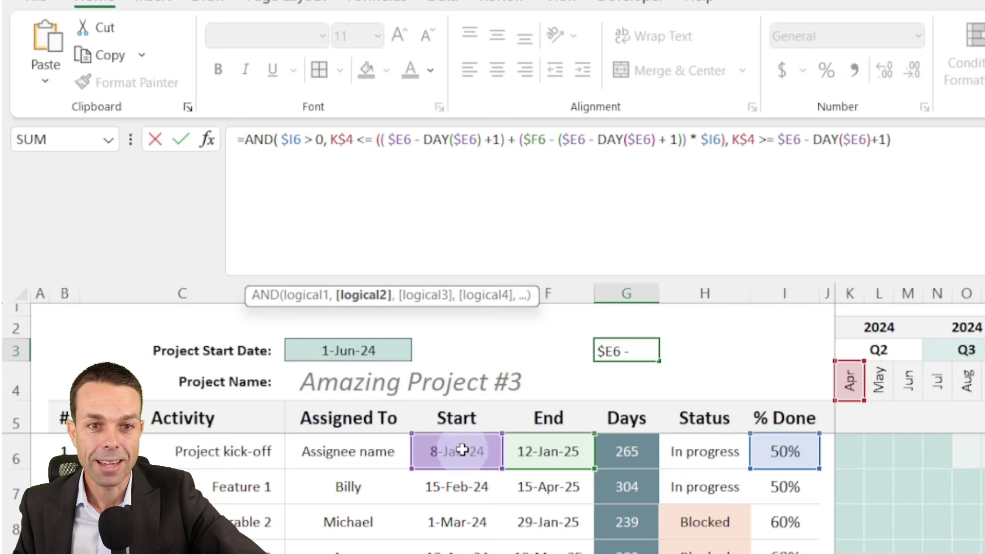
click(515, 140)
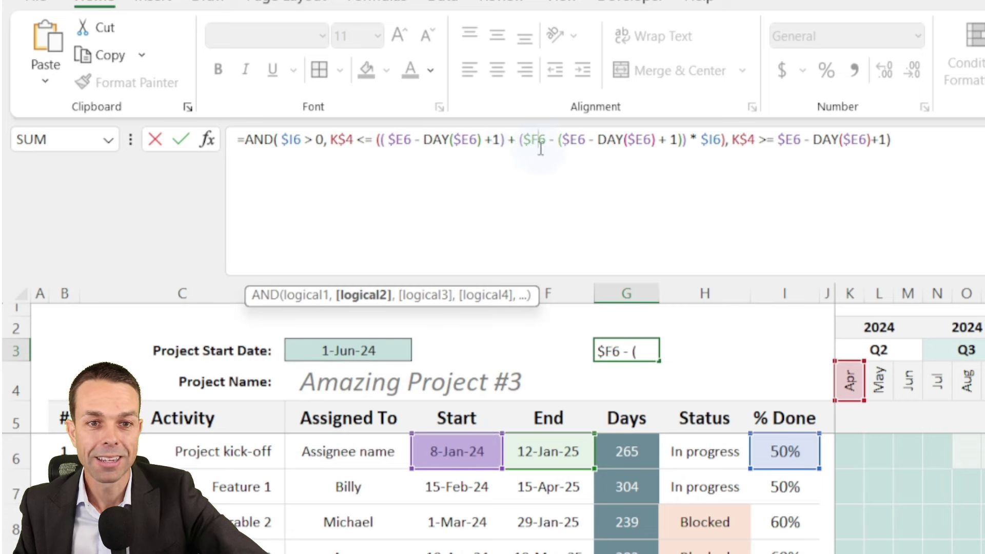
click(431, 156)
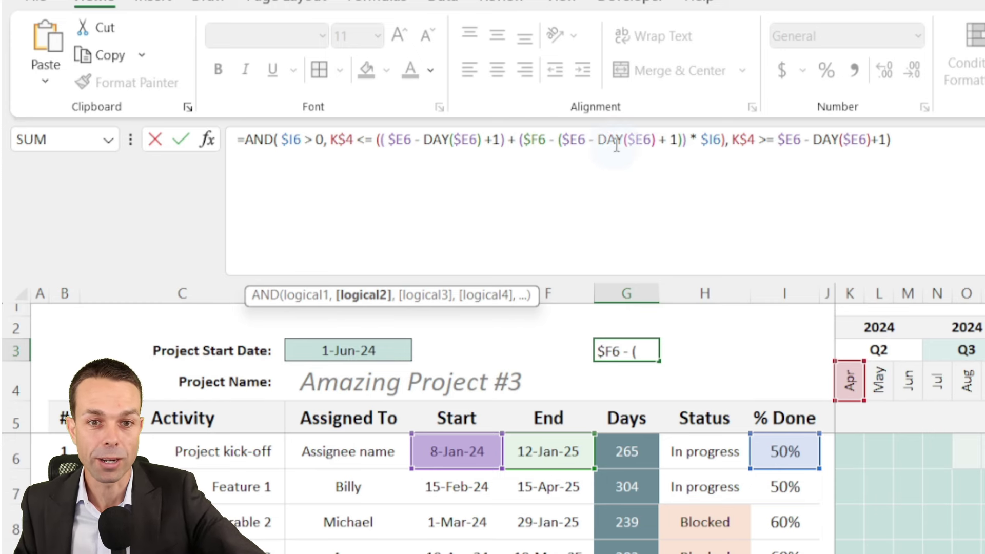
drag(727, 140, 659, 139)
click(659, 139)
drag(733, 140, 794, 143)
click(794, 143)
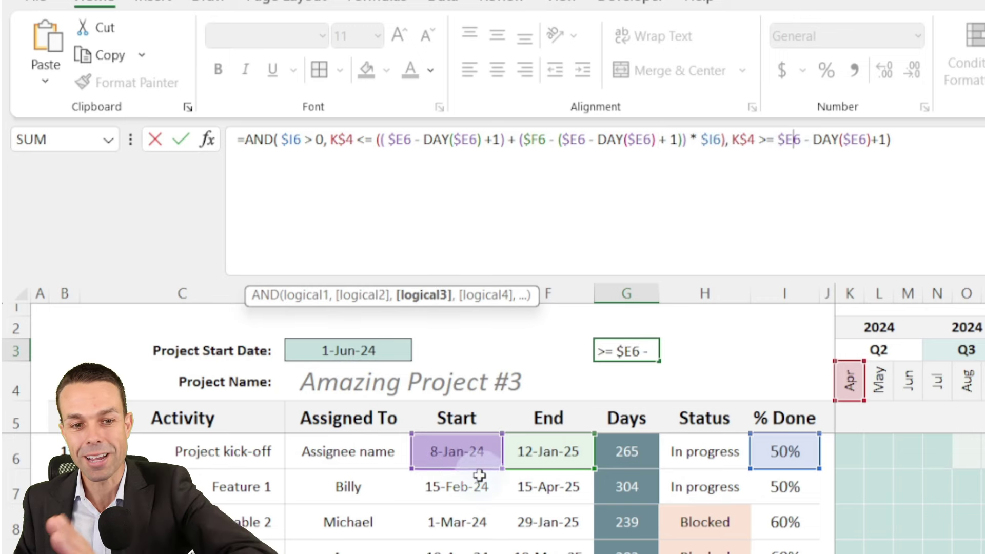
drag(738, 140, 894, 140)
click(905, 142)
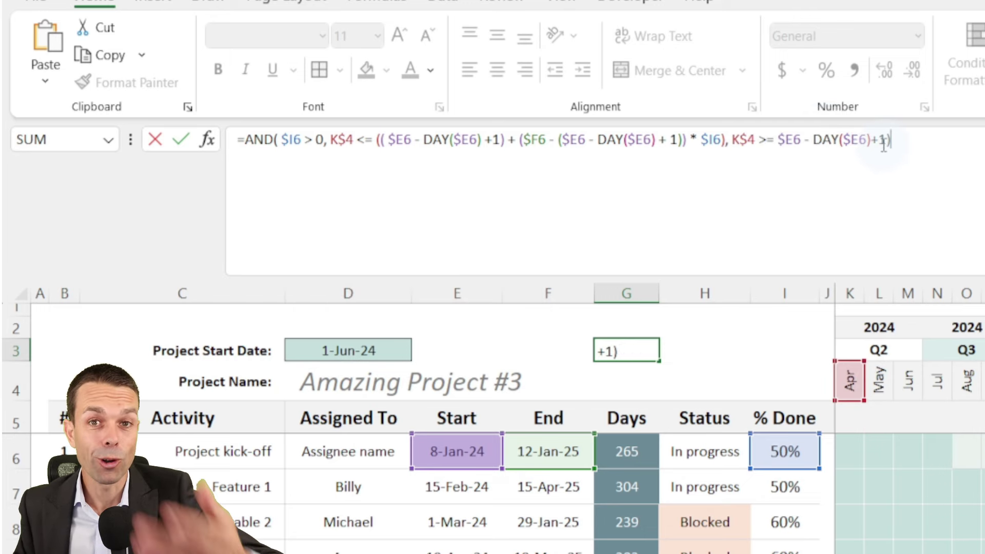
key(Left)
key(Left)
key(Left)
key(Left)
key(Left)
key(Left)
key(Left)
key(Left)
key(Left)
key(Left)
key(Left)
key(Left)
key(Left)
key(Left)
key(Left)
key(Left)
key(Left)
key(Left)
key(Left)
key(Left)
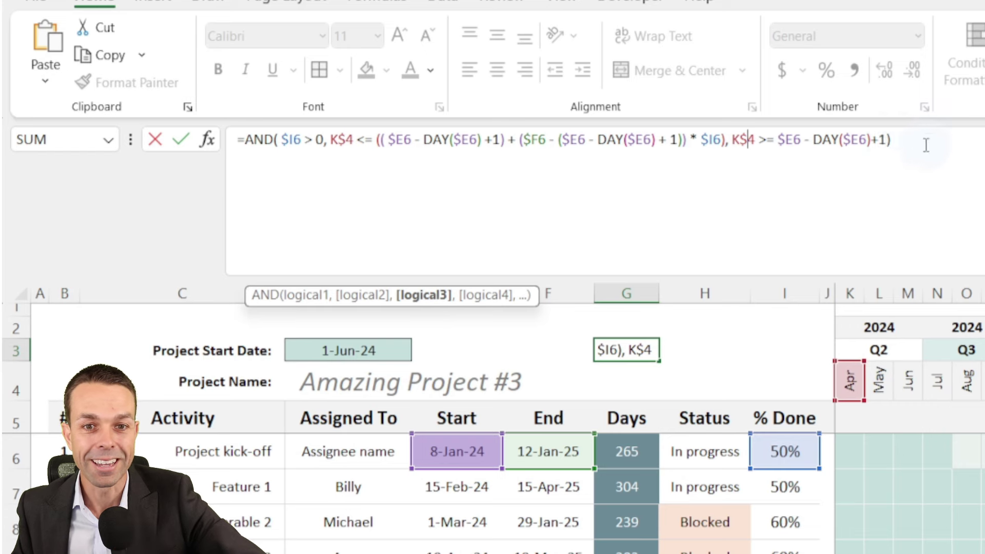
drag(814, 140, 872, 139)
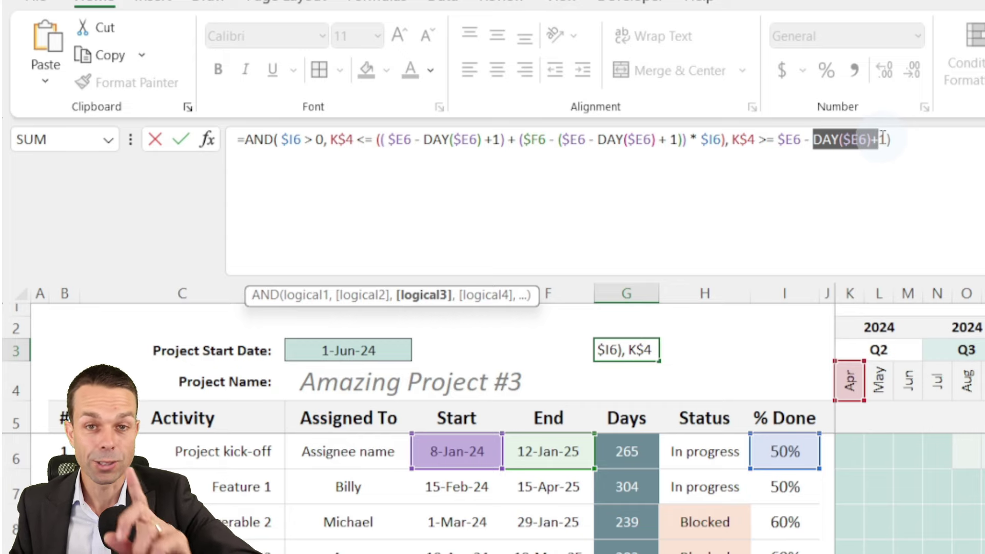
drag(918, 142, 207, 128)
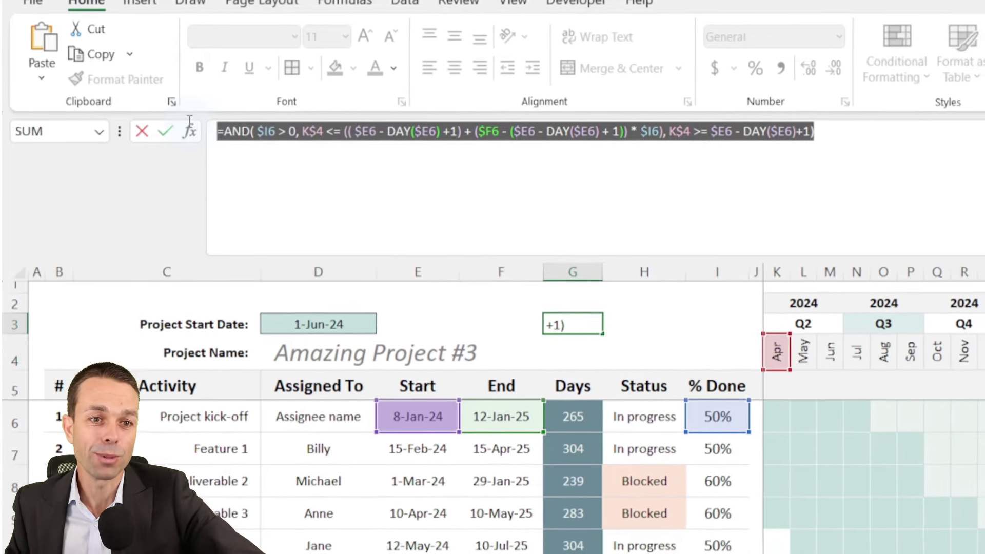
click(359, 131)
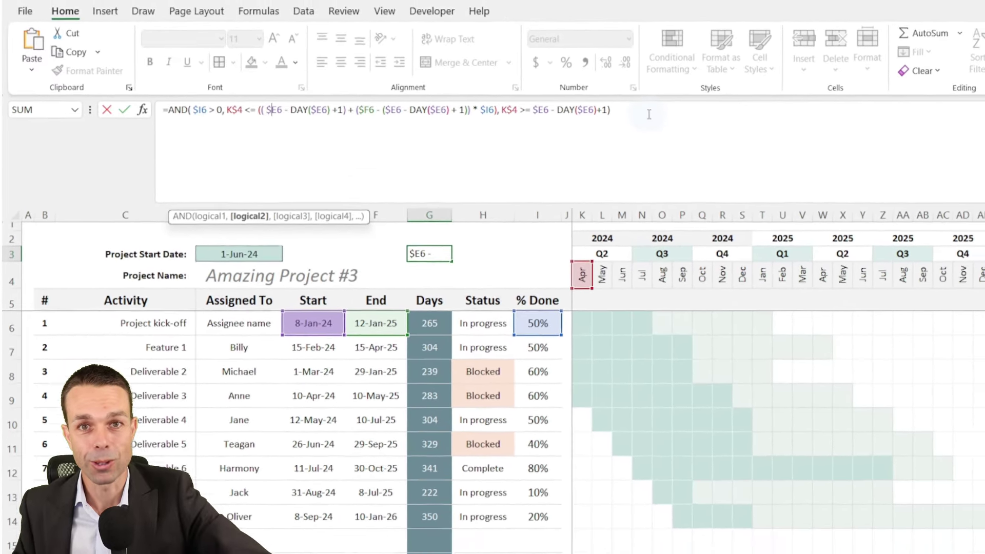
key(Escape)
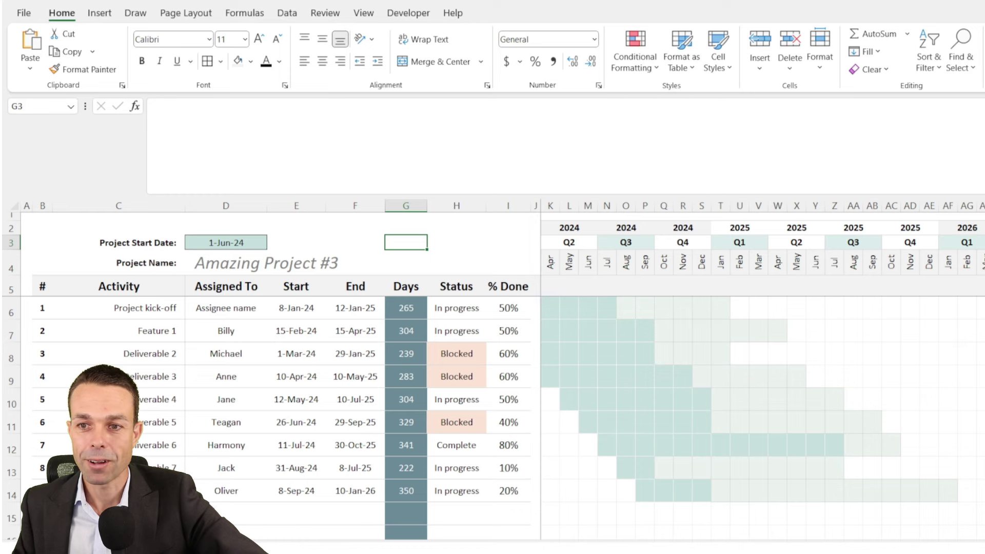
- Collapse the formula bar, select cell K6, then expand the formula bar for a long formula
key(ctrl+shift+u)
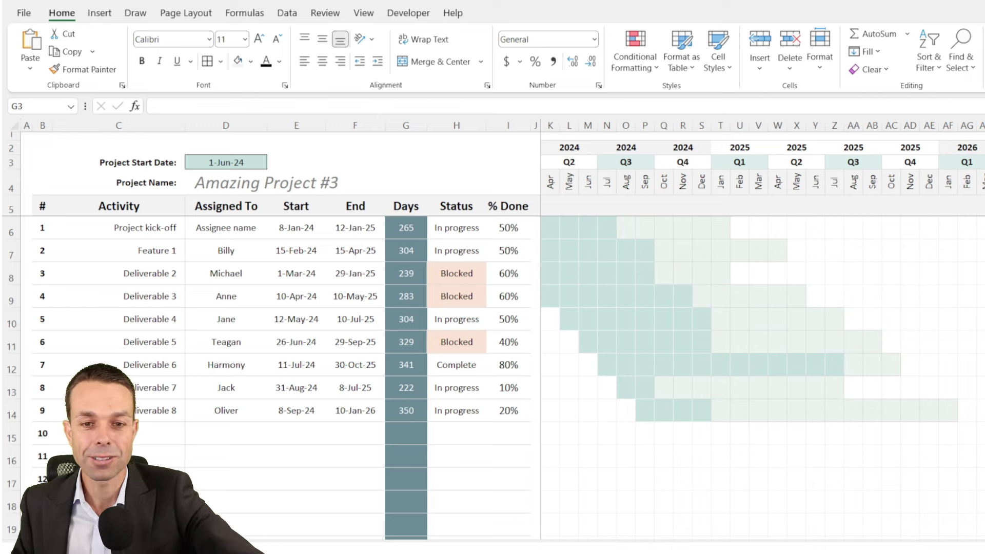
click(551, 226)
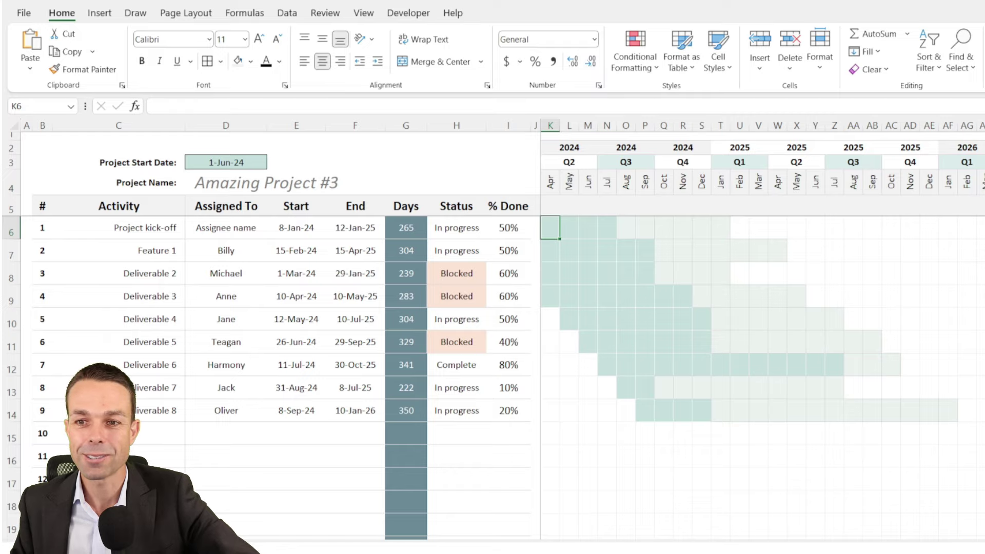
key(ctrl+shift+u)
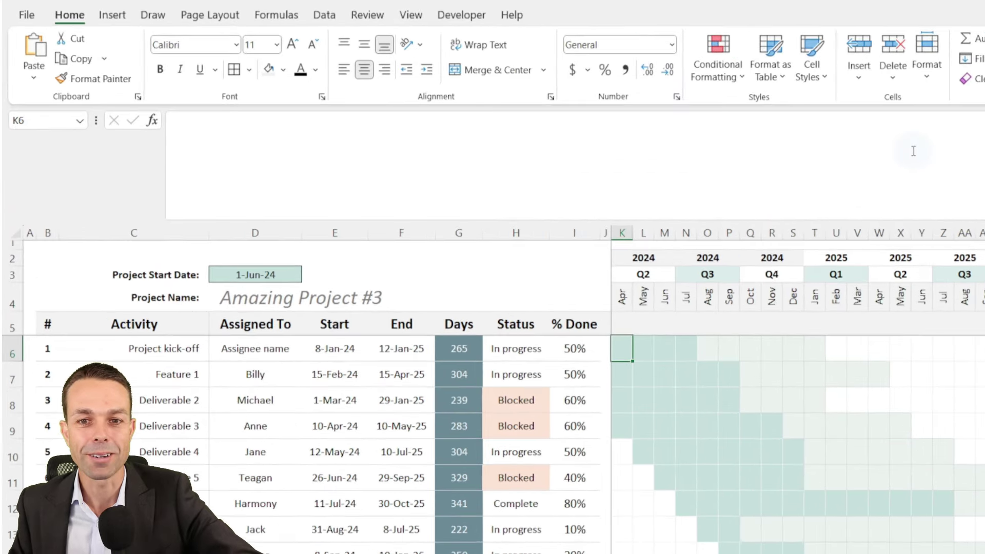
- Enter =IF(AND(MONTH(K$4)=MONTH($F6),YEAR(K$4)=YEAR($F6)),"u","") in K6, reviewing each argument
click(792, 134)
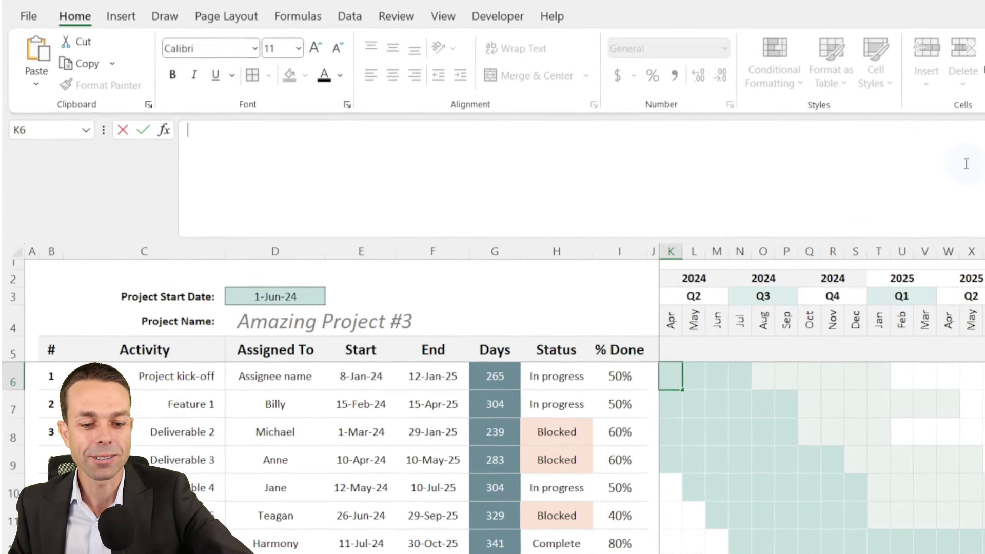
text(=IF(AND(MONTH(K$4)=MONTH($F6),YEAR(K$4)=YEAR($F6)),"u",""))
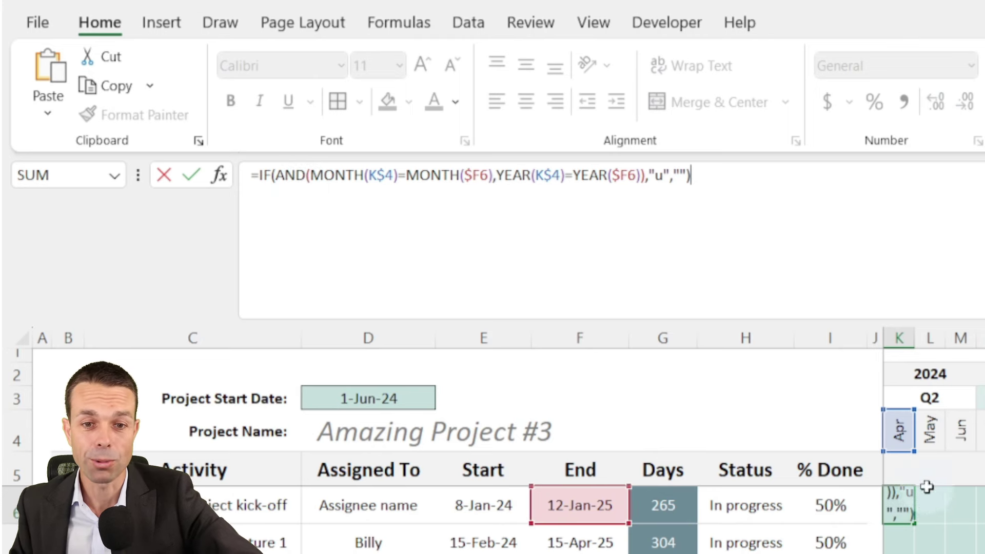
click(364, 175)
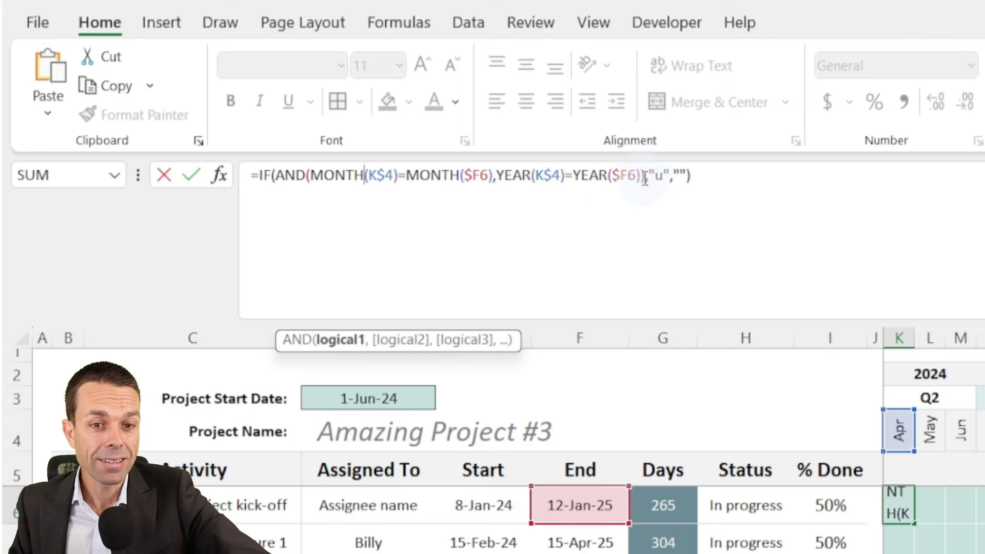
click(626, 177)
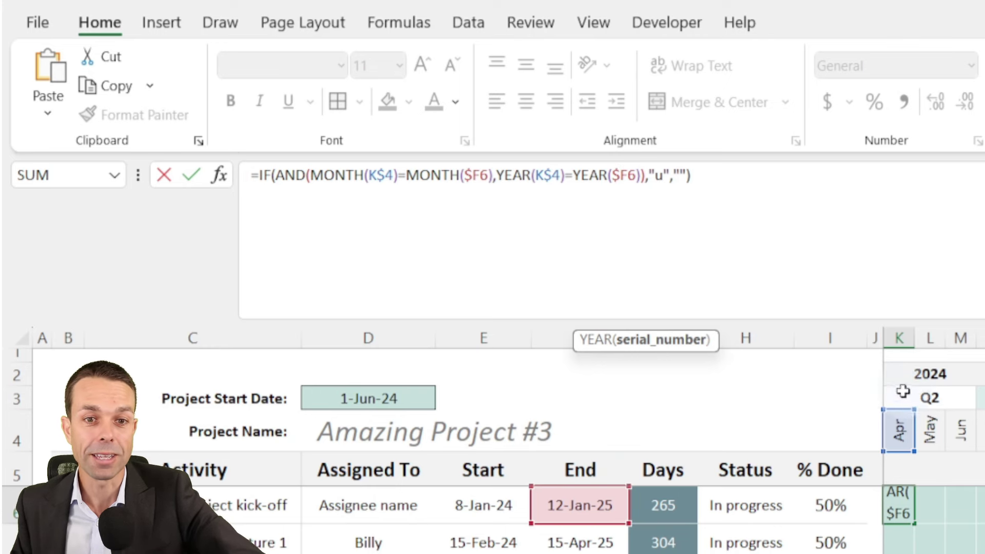
click(531, 175)
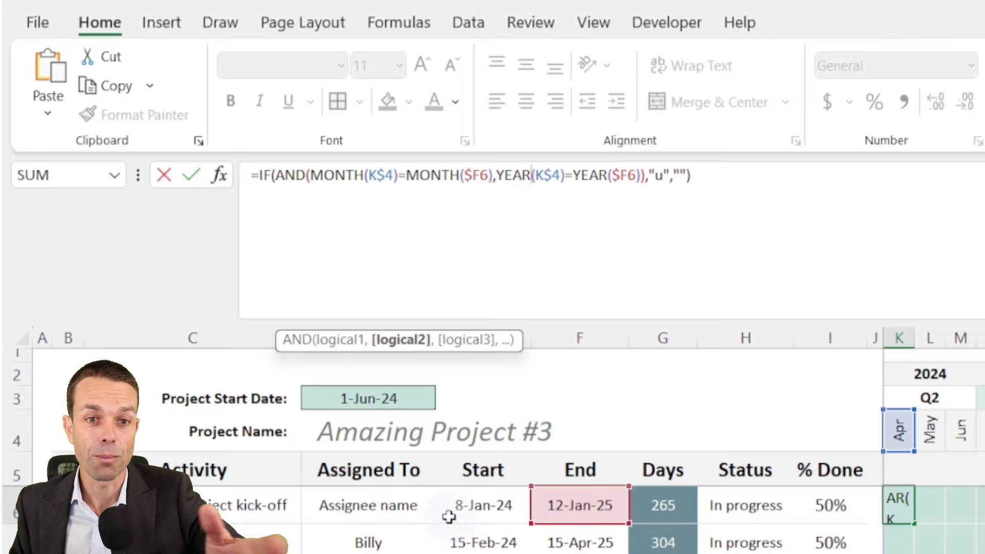
click(648, 175)
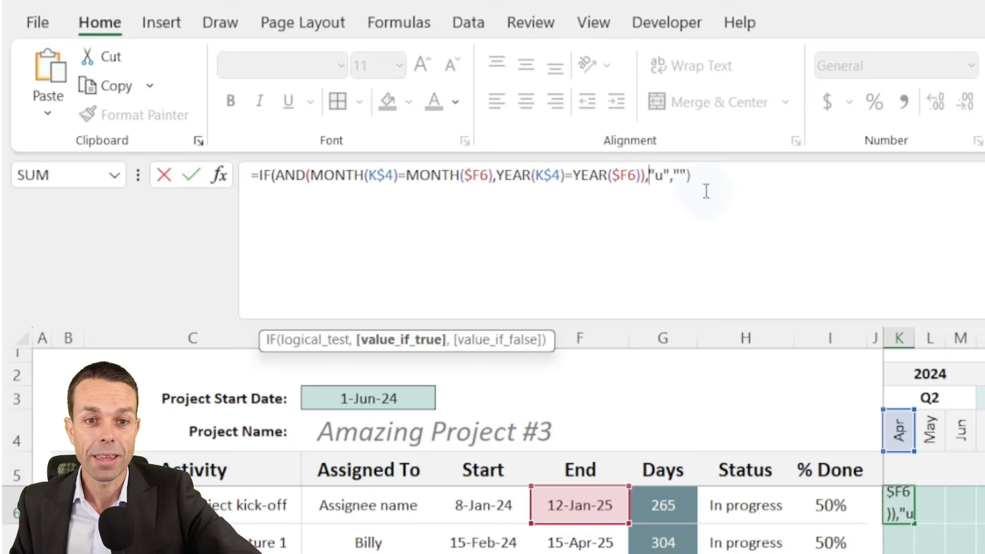
double_click(657, 177)
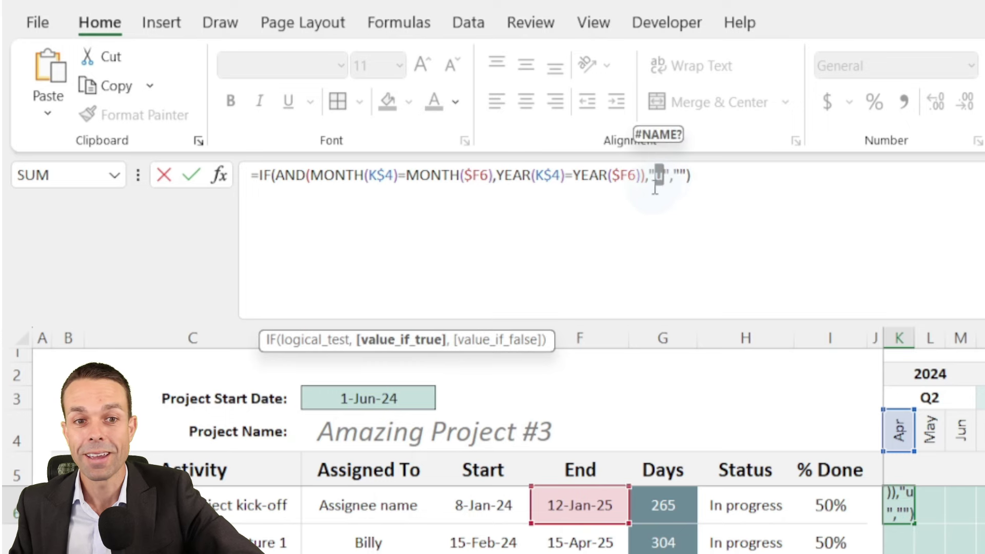
click(669, 177)
text(,)
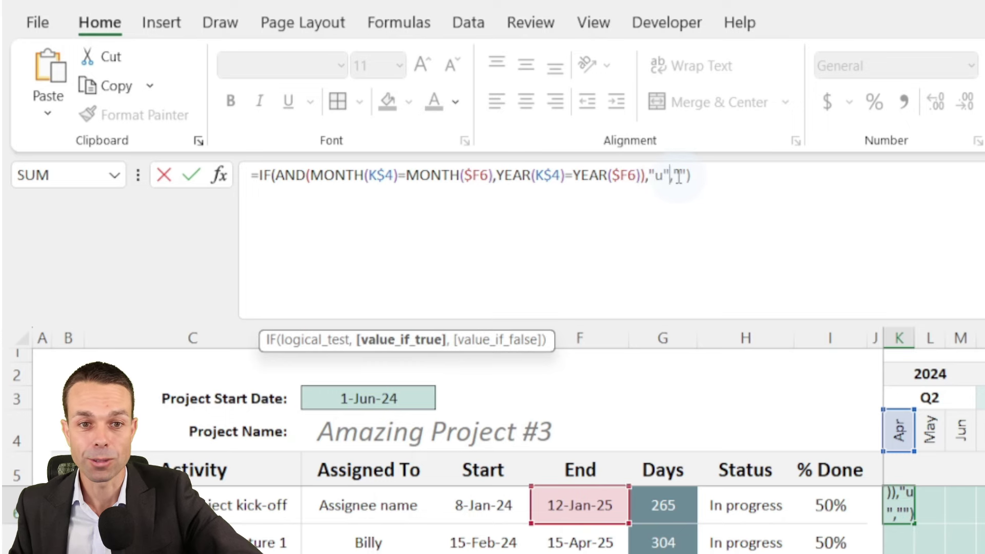
click(678, 177)
click(942, 227)
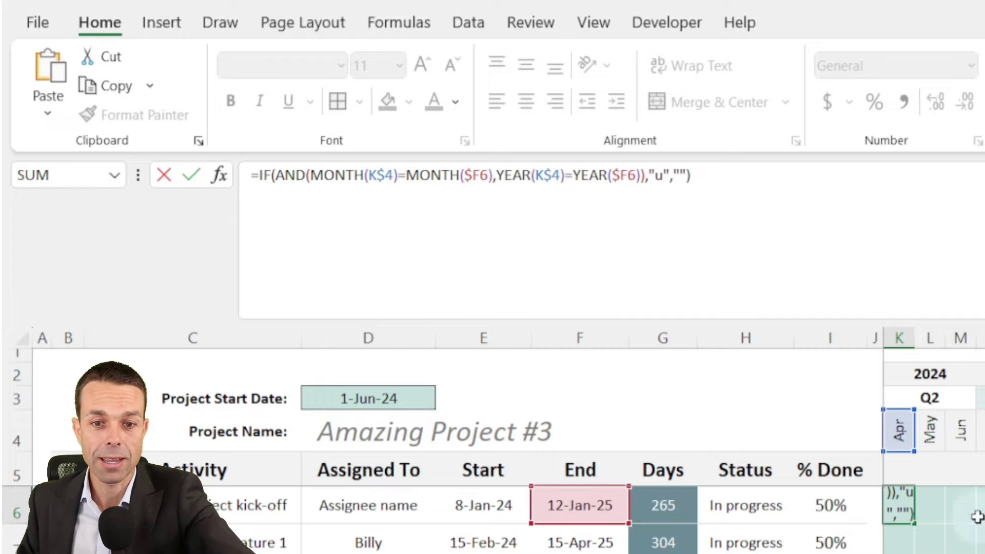
key(Return)
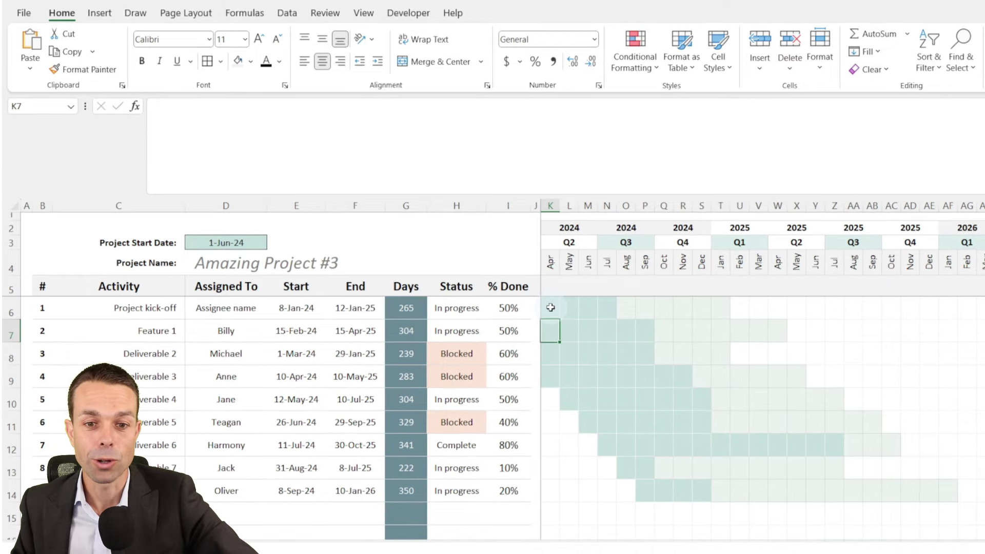
click(550, 307)
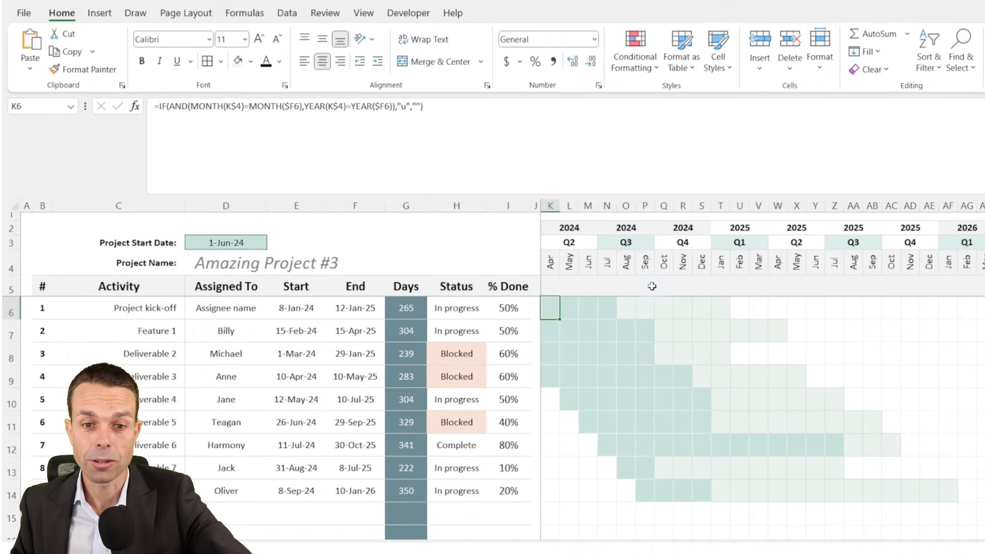
- Copy K6 and paste only its formula across the Gantt grid down to the last row
key(ctrl+c)
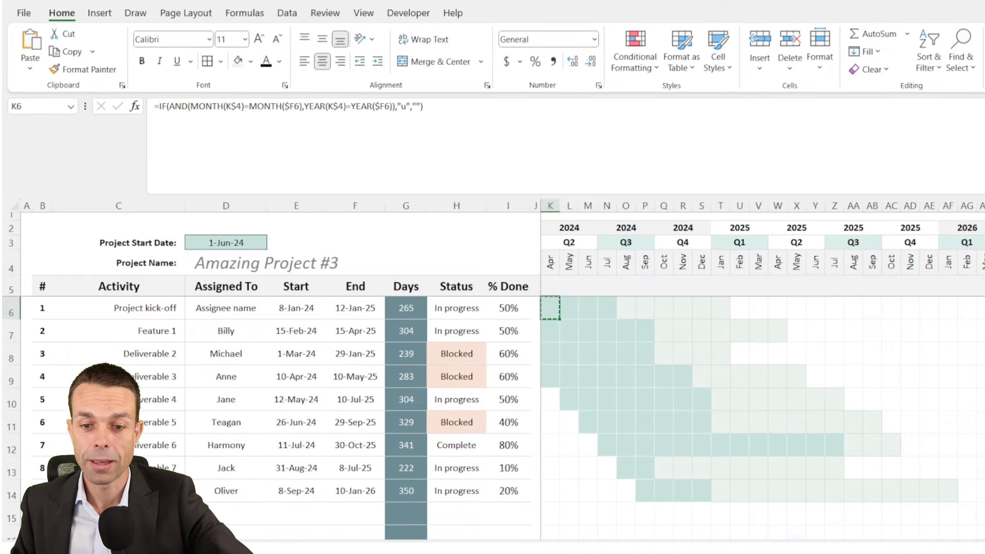
scroll(762, 350, right, 15)
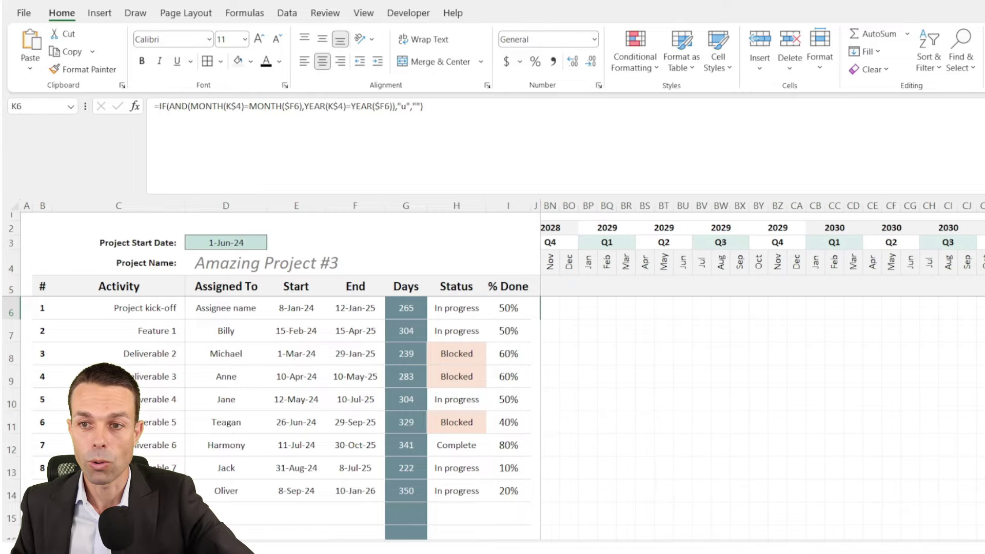
key(ctrl+BackSpace)
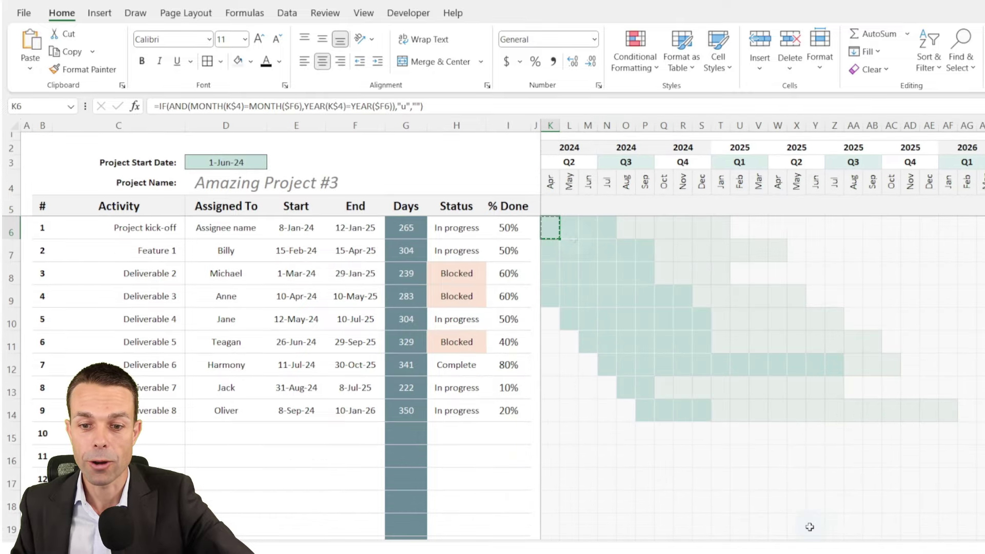
key(ctrl+shift+End)
right_click(570, 227)
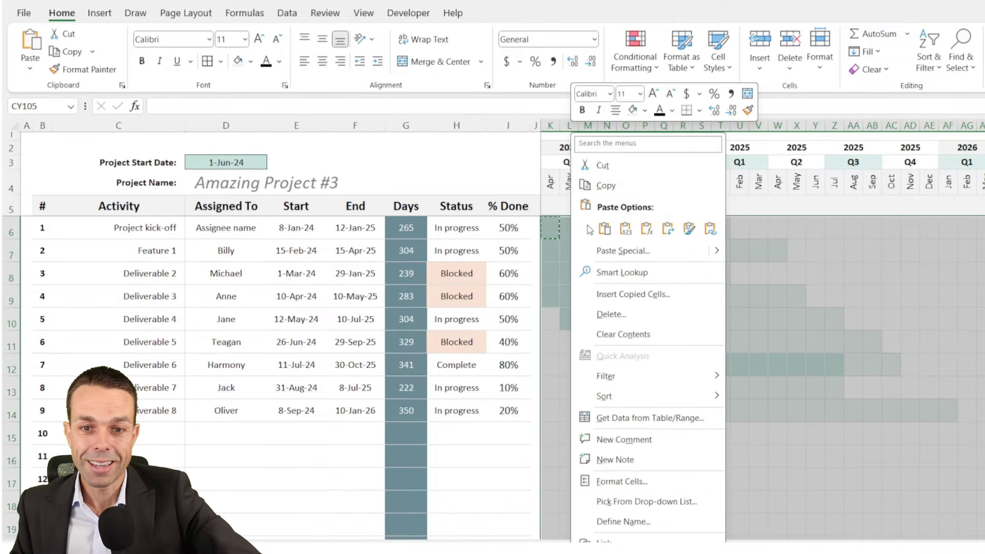
click(647, 229)
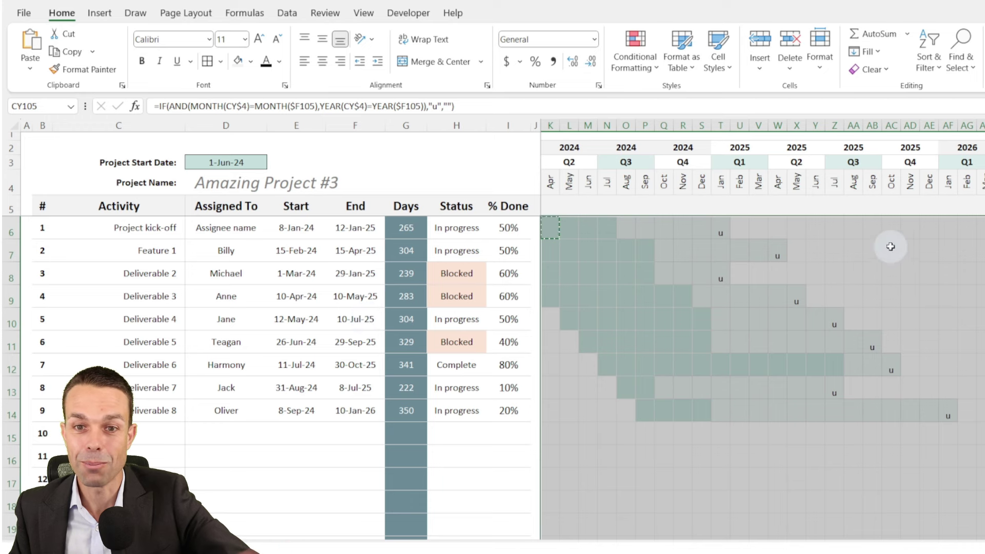
- Middle-align and bold the grid and set its font to Wingdings, turning each u into a diamond
click(322, 40)
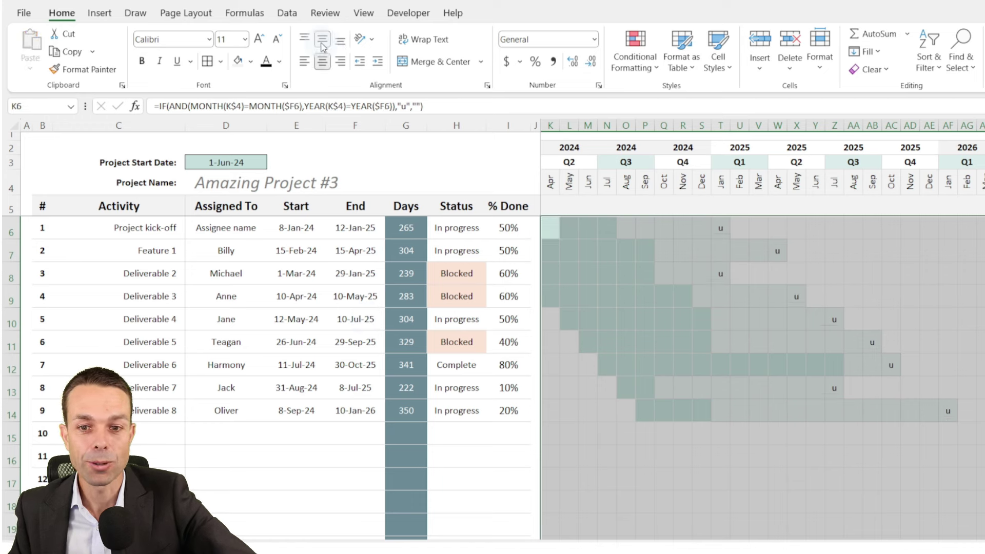
click(143, 61)
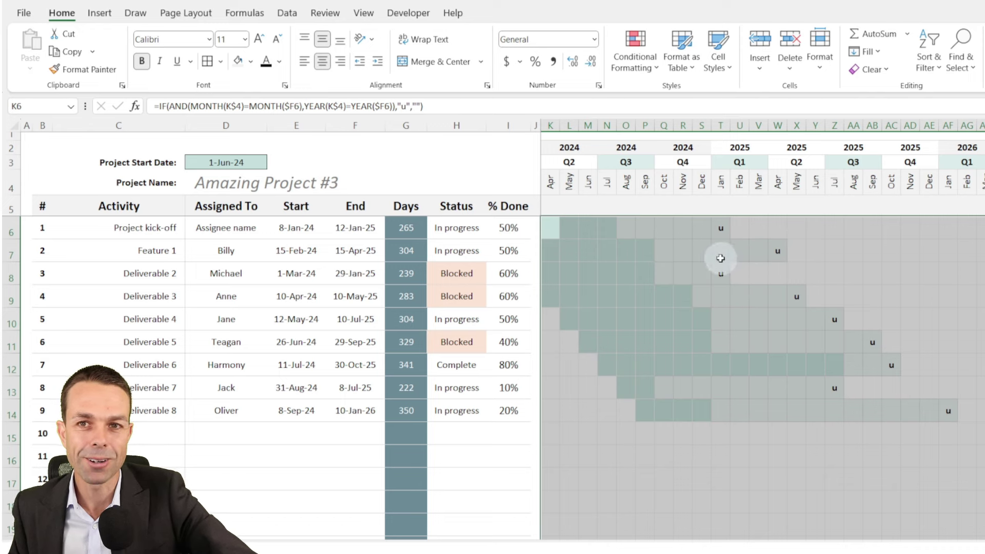
click(175, 41)
text(Wingdings)
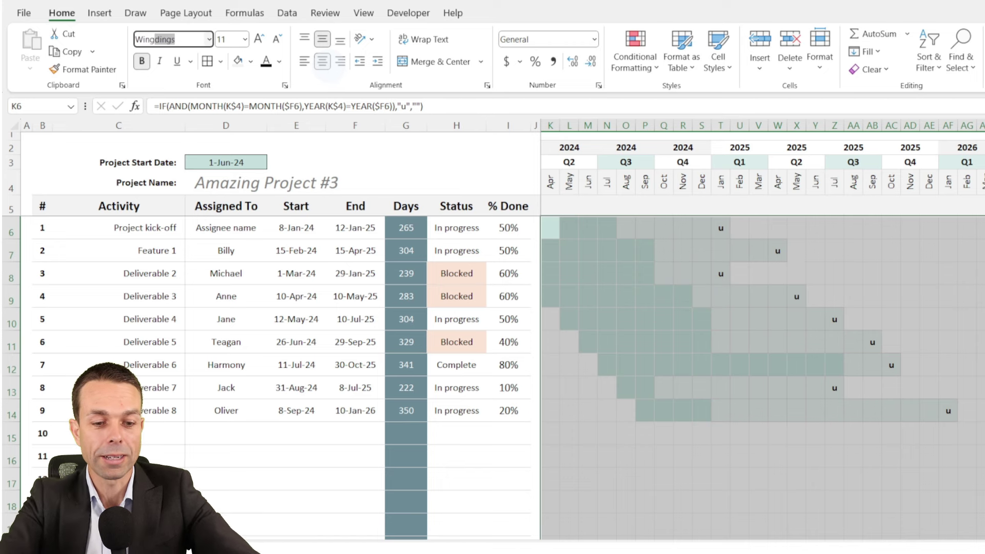
key(Return)
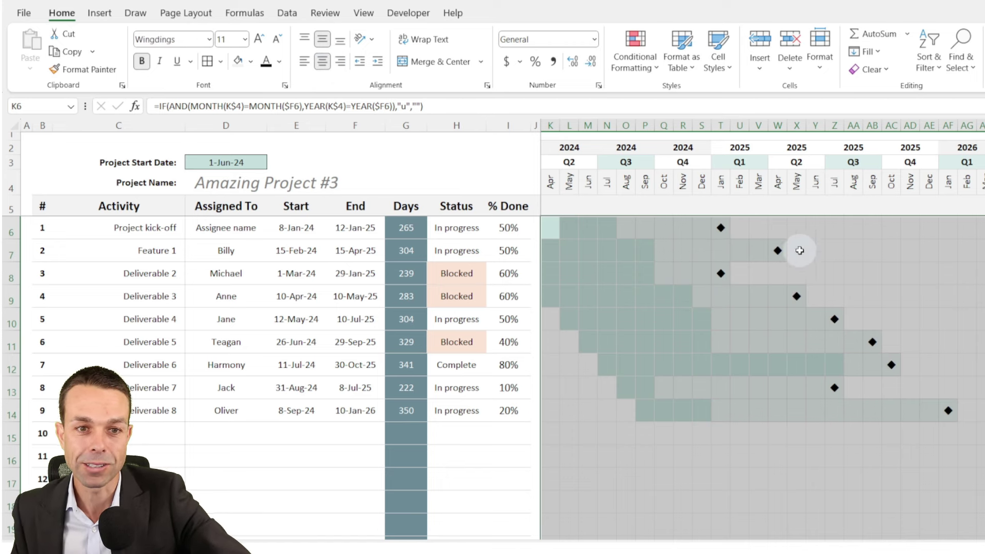
- Fine-tune the diamond size with Decrease and Increase Font Size
click(278, 40)
click(277, 40)
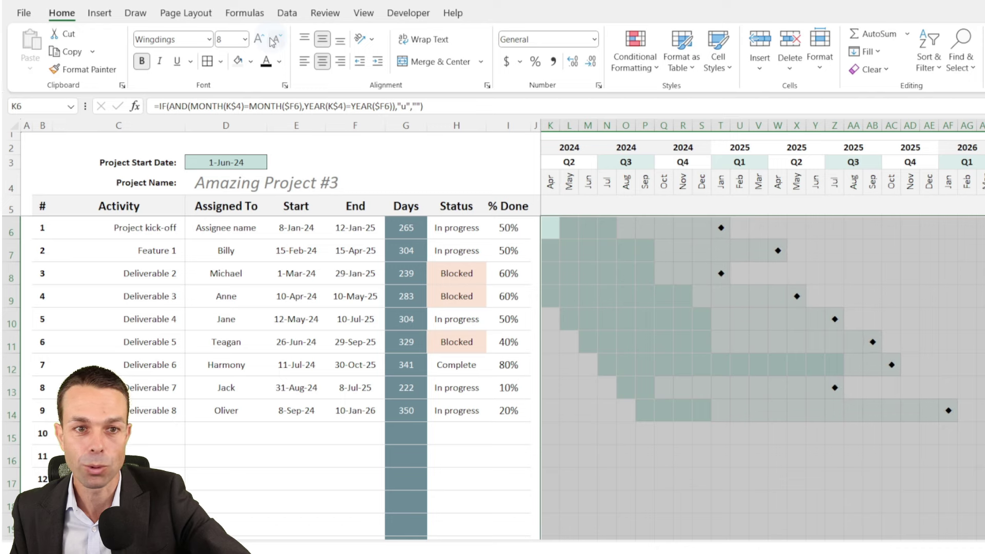
click(258, 40)
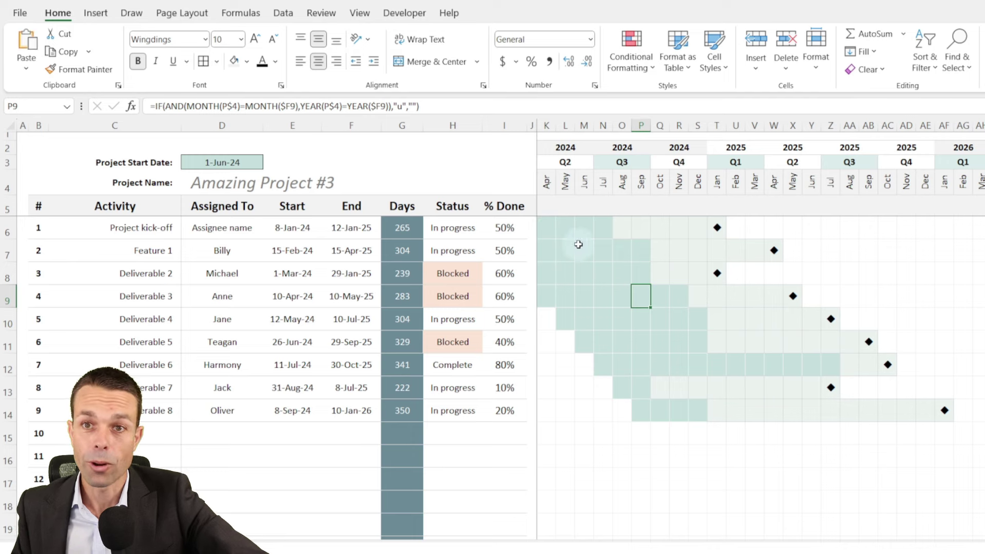
click(545, 226)
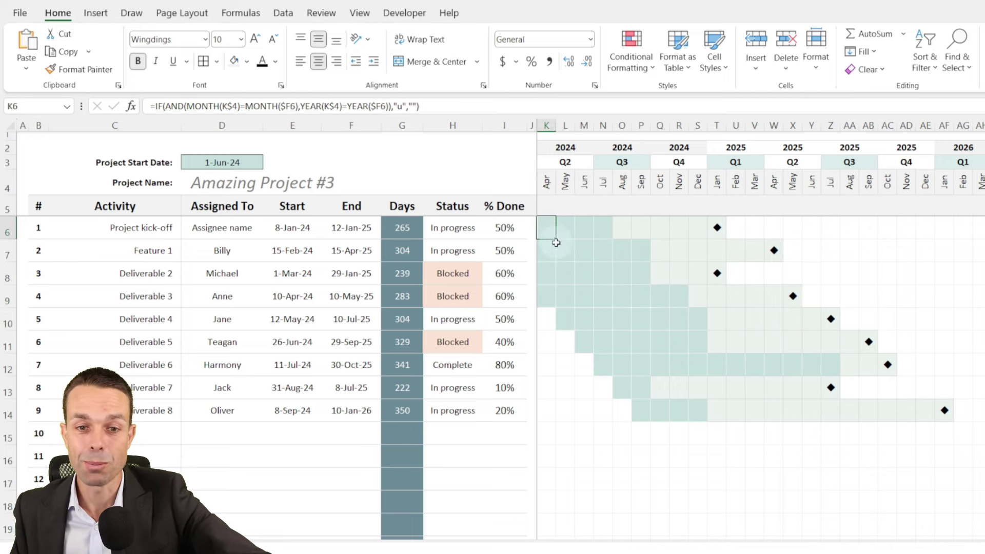
- From Manage Rules, start a new formula rule holding the pasted progress-overlay formula
click(636, 72)
click(661, 272)
drag(339, 224, 870, 264)
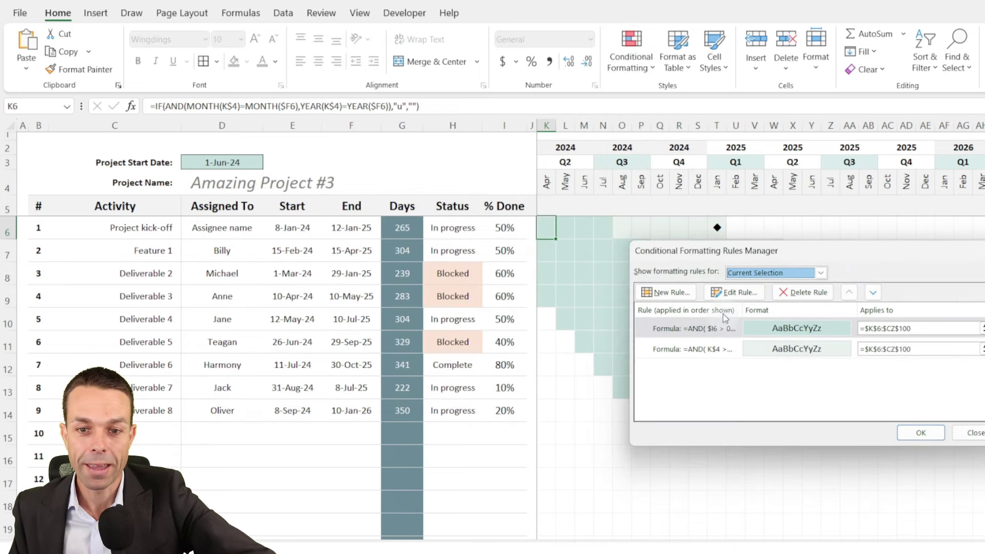
click(666, 292)
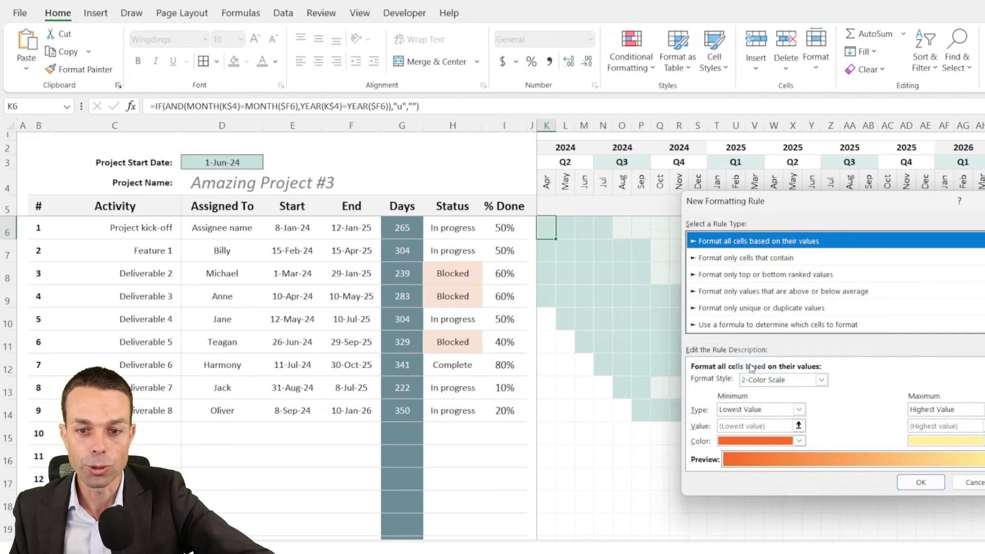
click(757, 326)
click(728, 382)
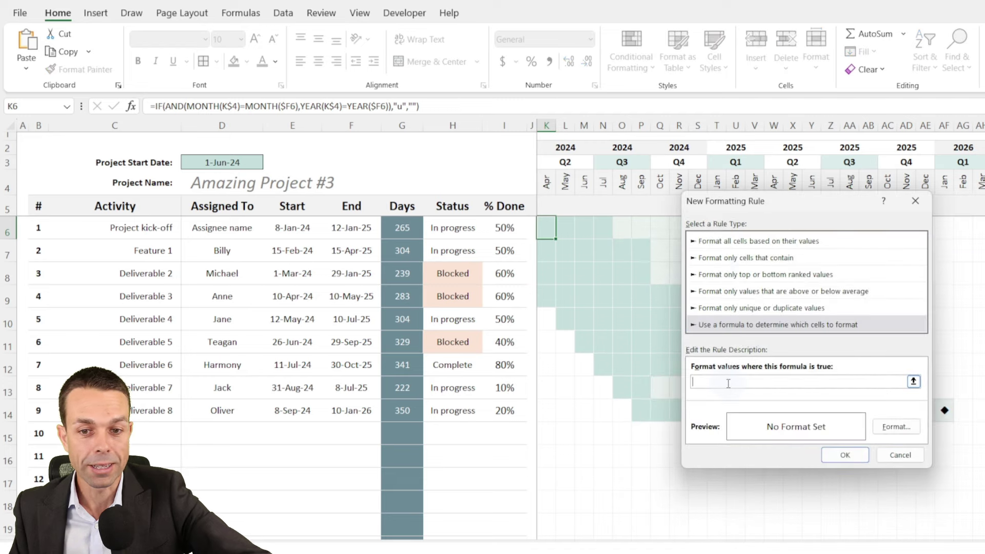
key(ctrl+v)
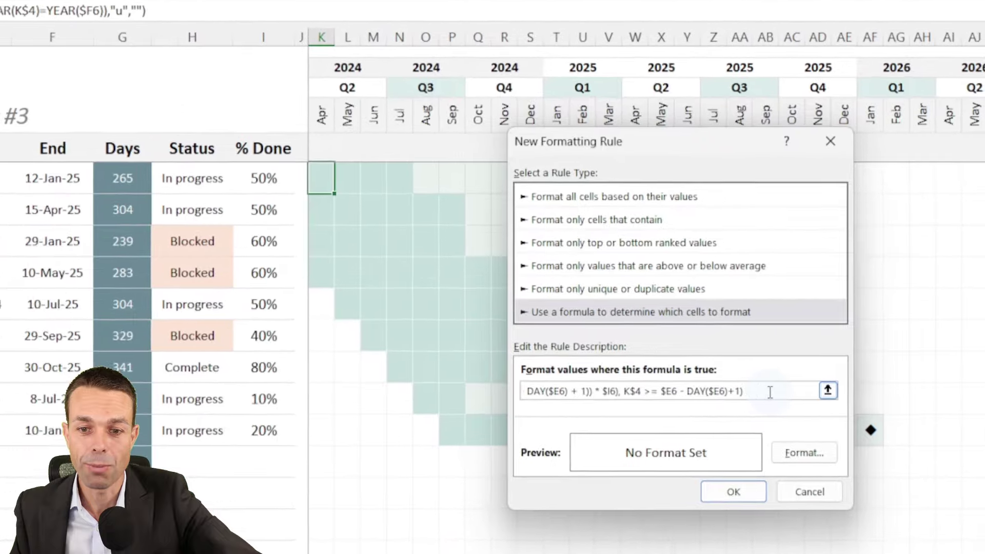
- Add $H6="Blocked" as the first AND condition, with the row left unlocked
key(Home)
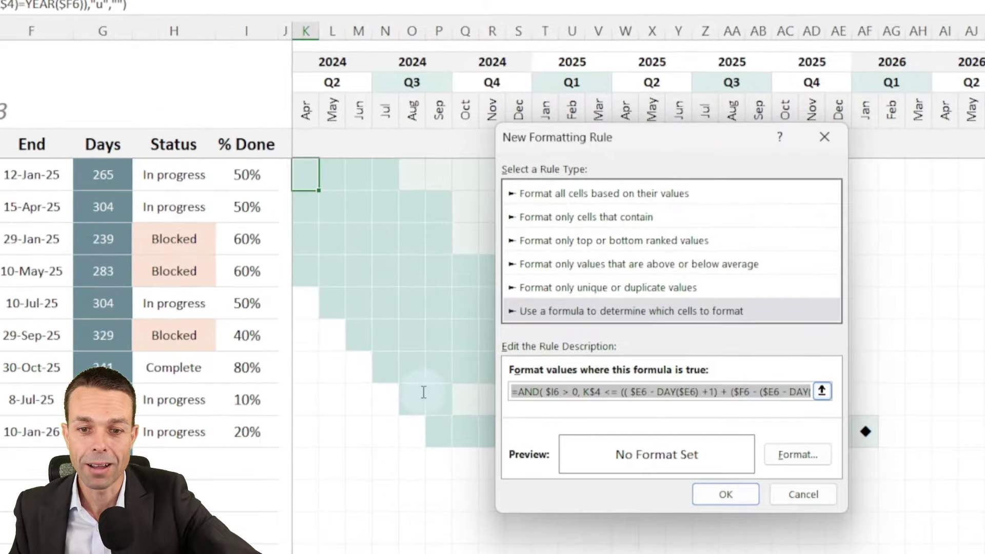
click(546, 392)
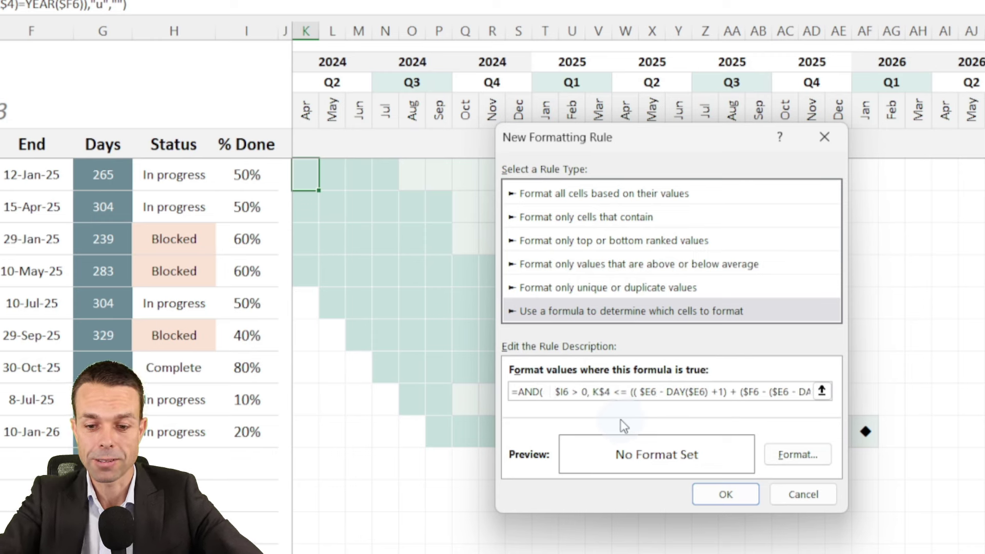
key(BackSpace)
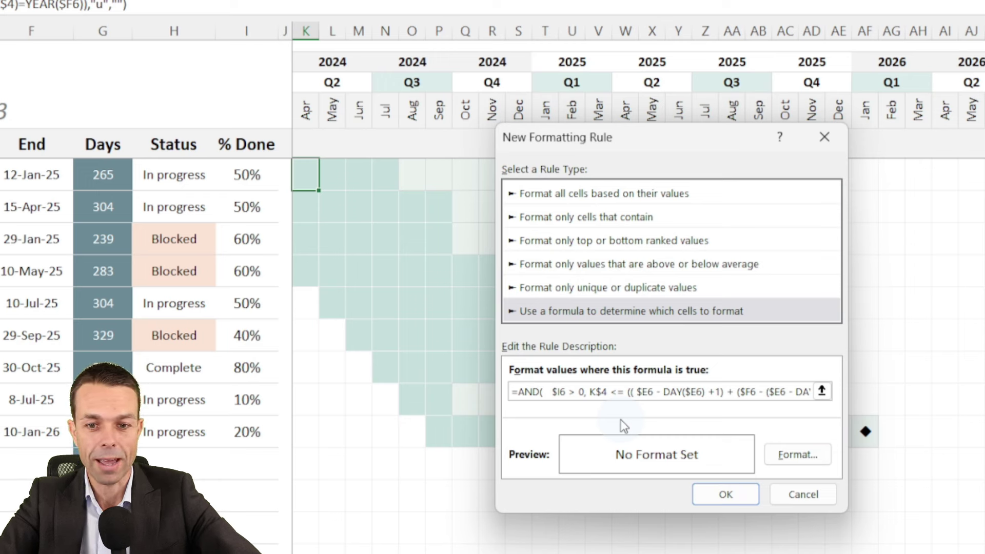
click(169, 175)
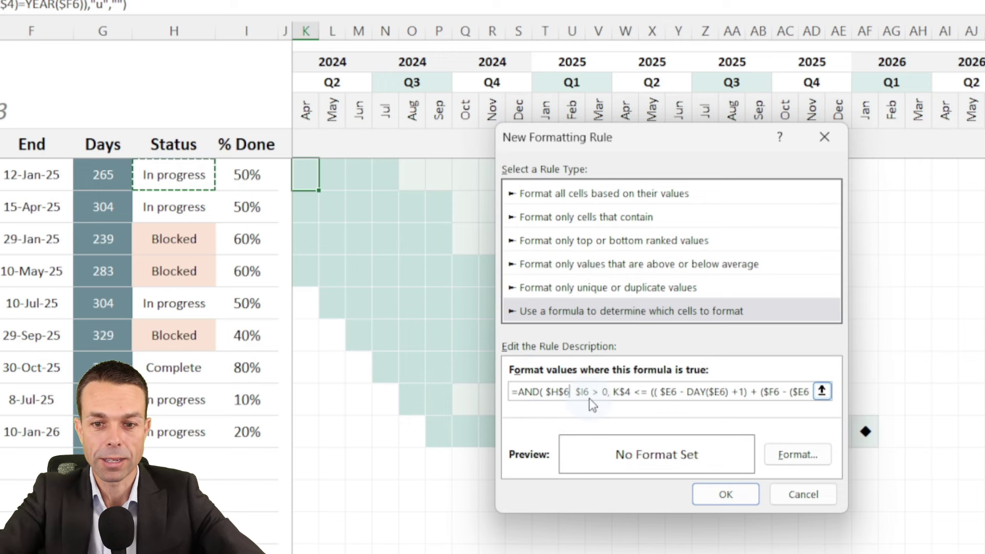
text(=)
text("Bloc)
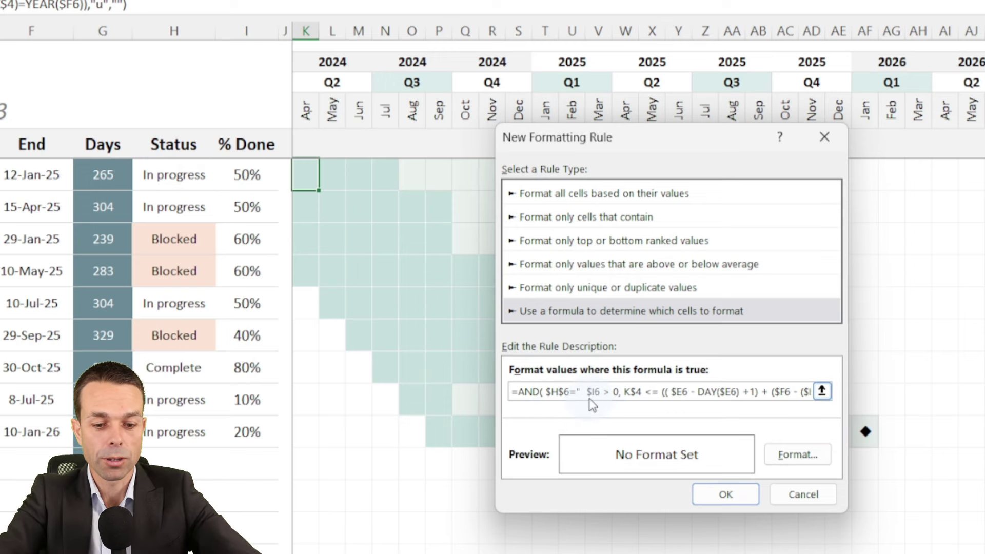
text(ked")
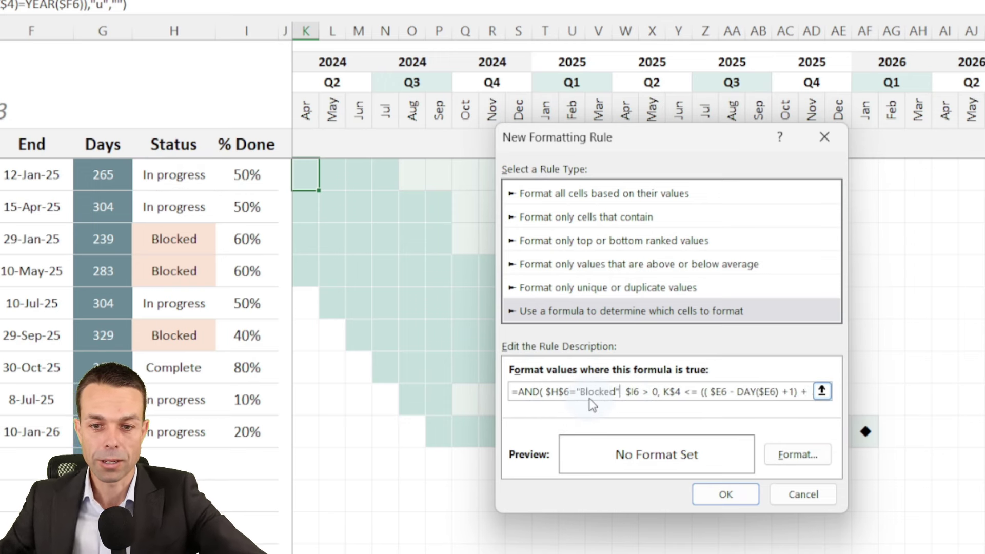
text(,)
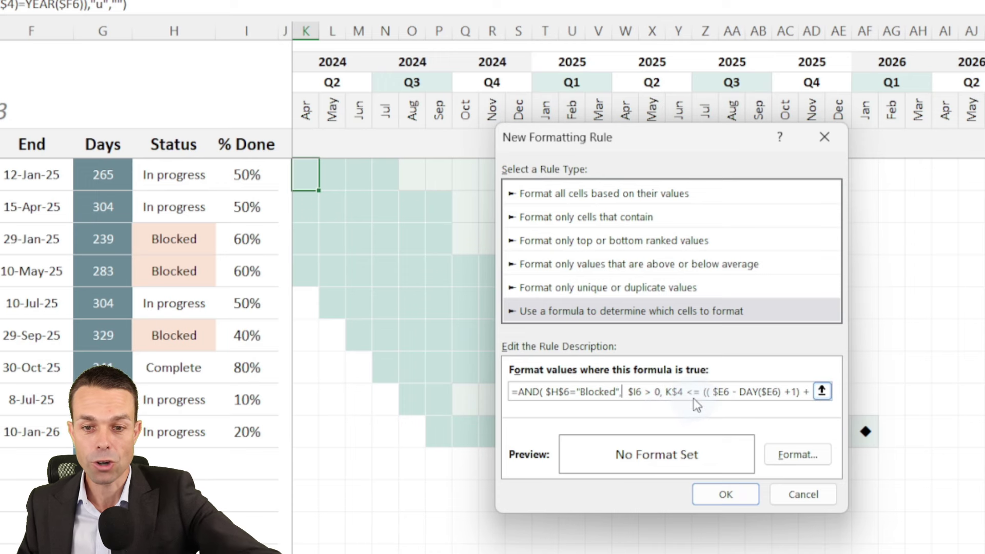
key(Delete)
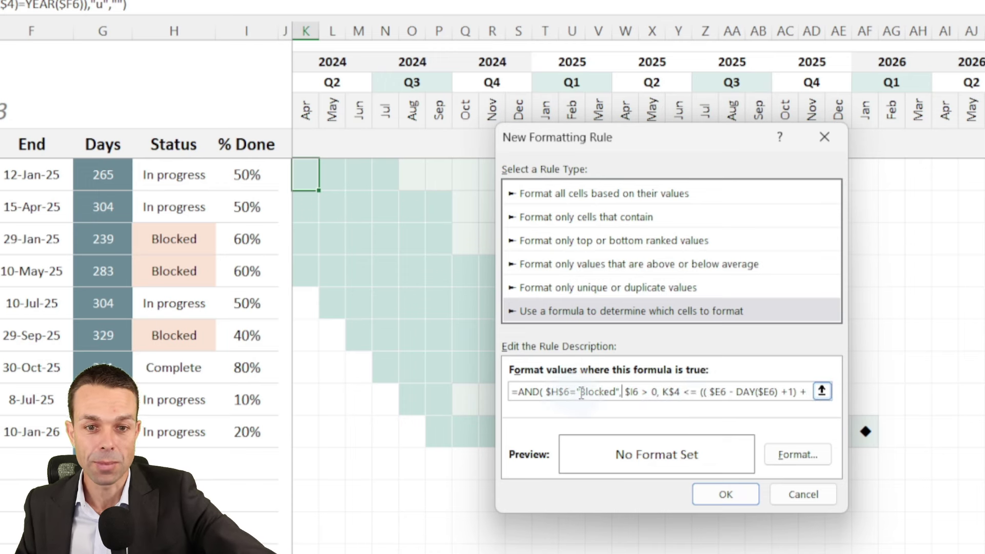
click(547, 392)
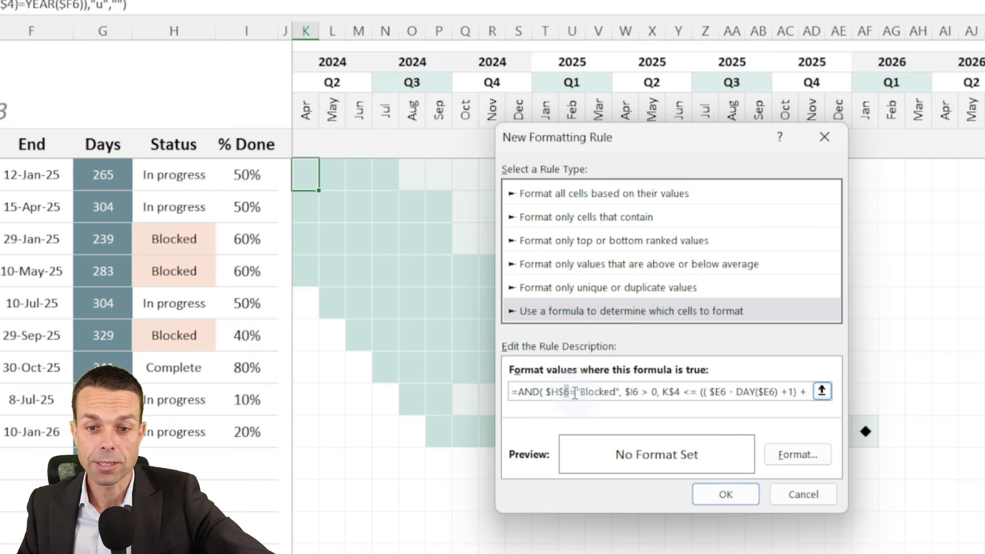
key(Delete)
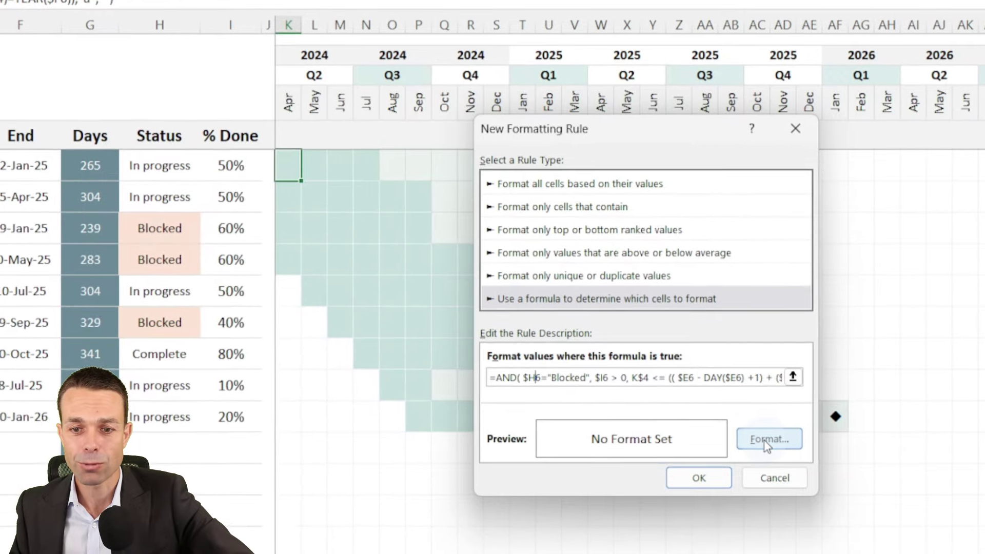
click(785, 449)
- Give the Blocked rule a light peach cell fill
click(625, 70)
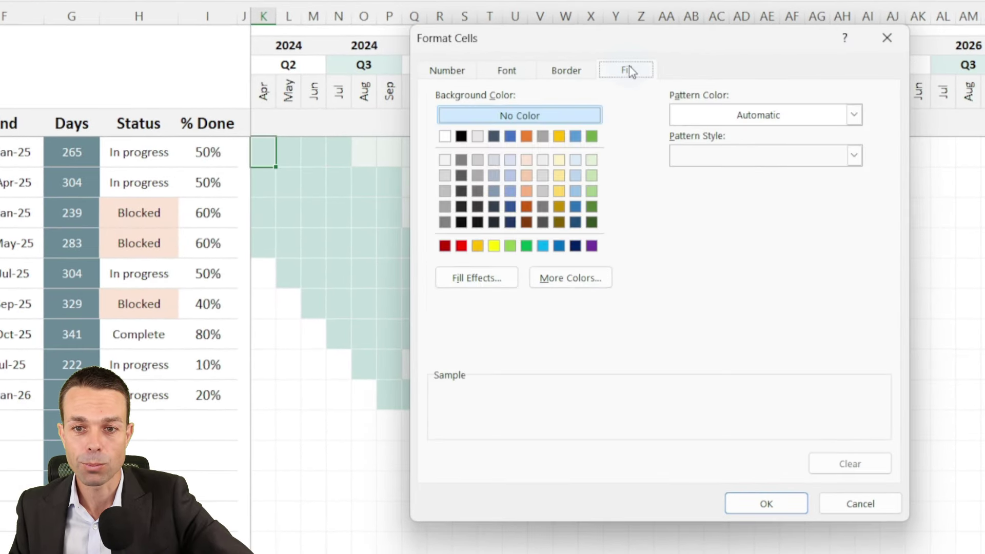
click(525, 177)
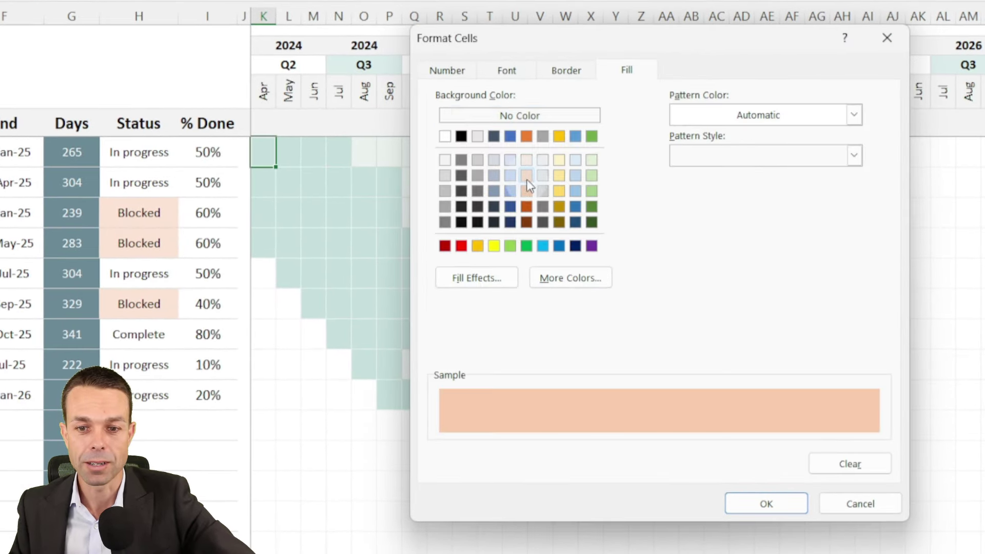
click(766, 503)
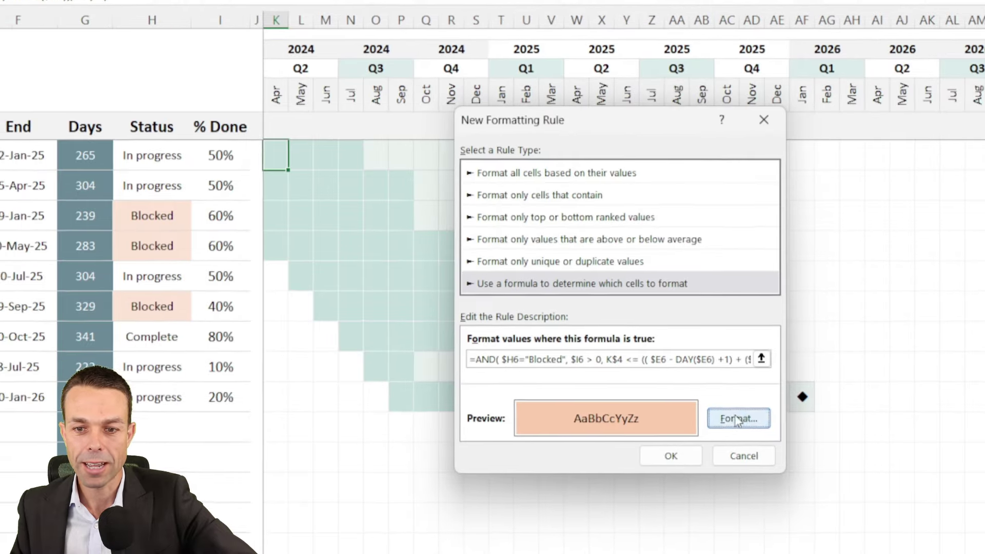
- Choose a border colour for the Blocked rule on the Border tab and confirm the format
click(728, 417)
drag(603, 2, 35, 0)
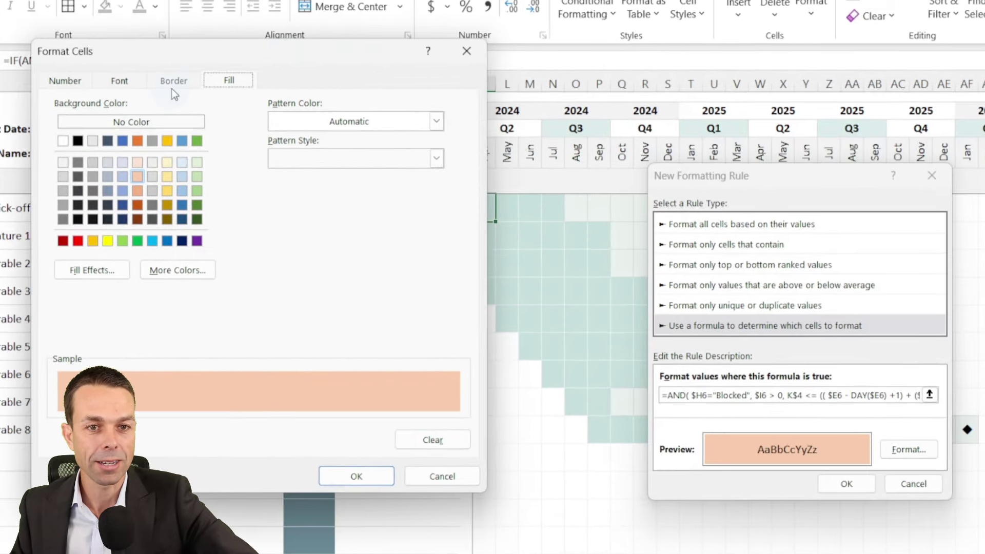
click(149, 75)
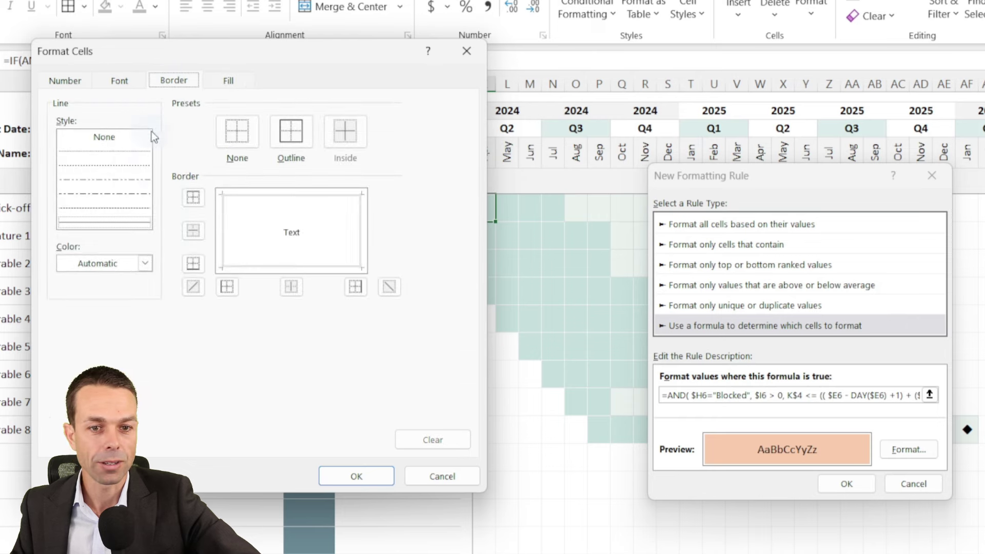
click(121, 260)
click(63, 350)
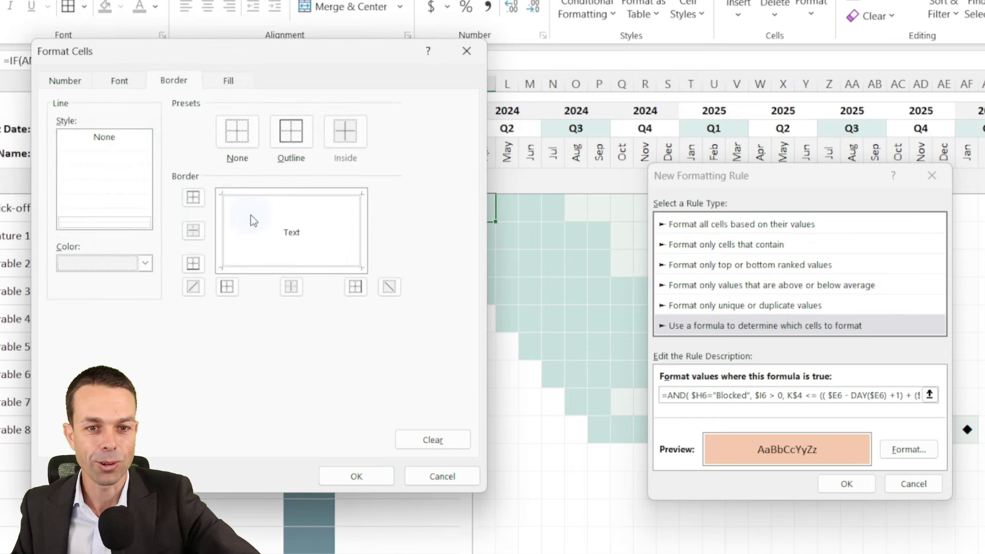
click(291, 134)
click(355, 475)
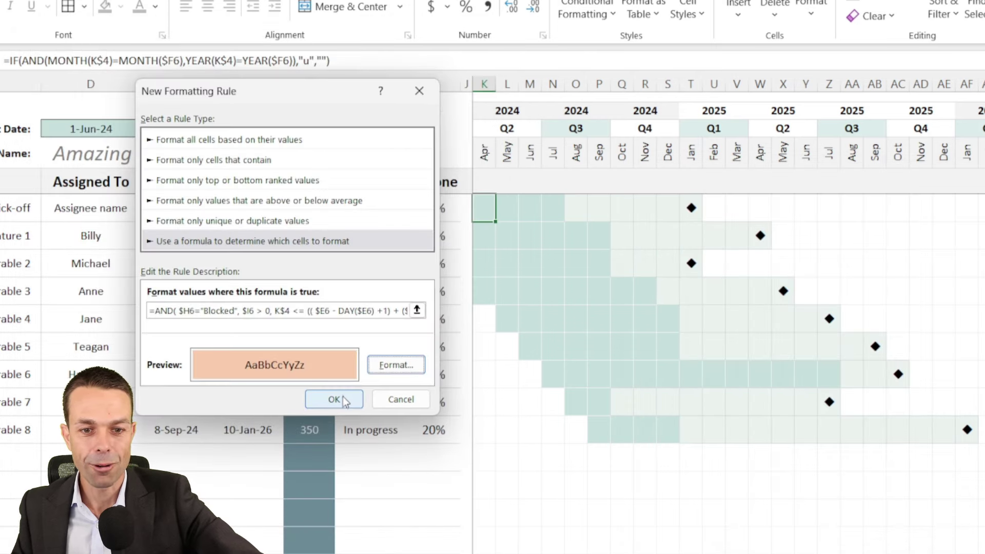
- Save the Blocked rule, set its Applies to range to $K$6:$CZ$100, apply, and close the Rules Manager
click(334, 399)
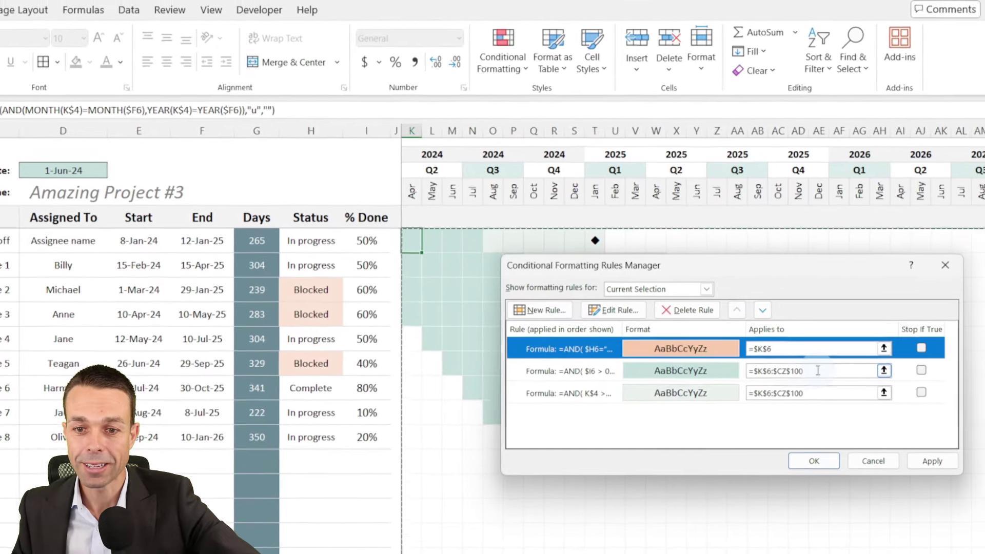
drag(817, 370, 769, 369)
key(ctrl+c)
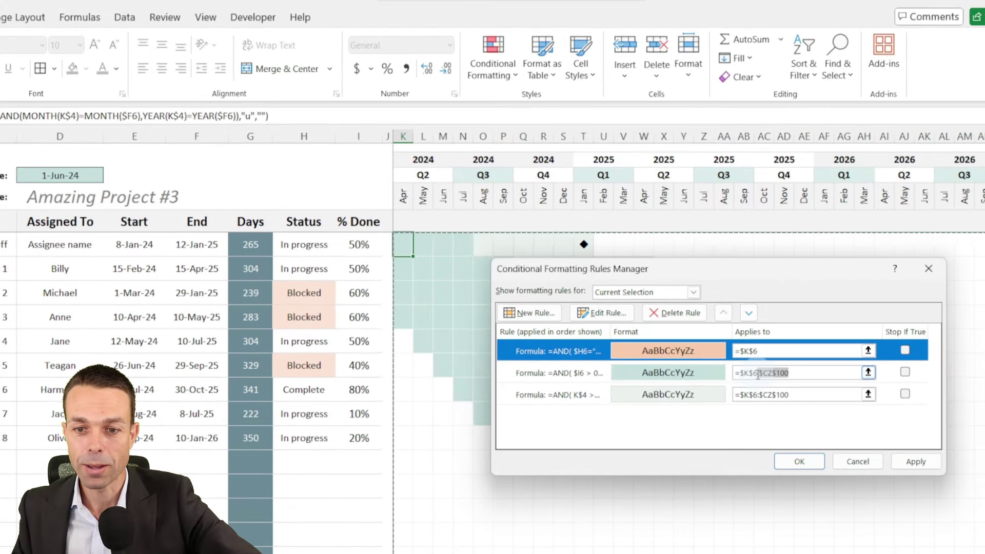
click(779, 353)
key(ctrl+v)
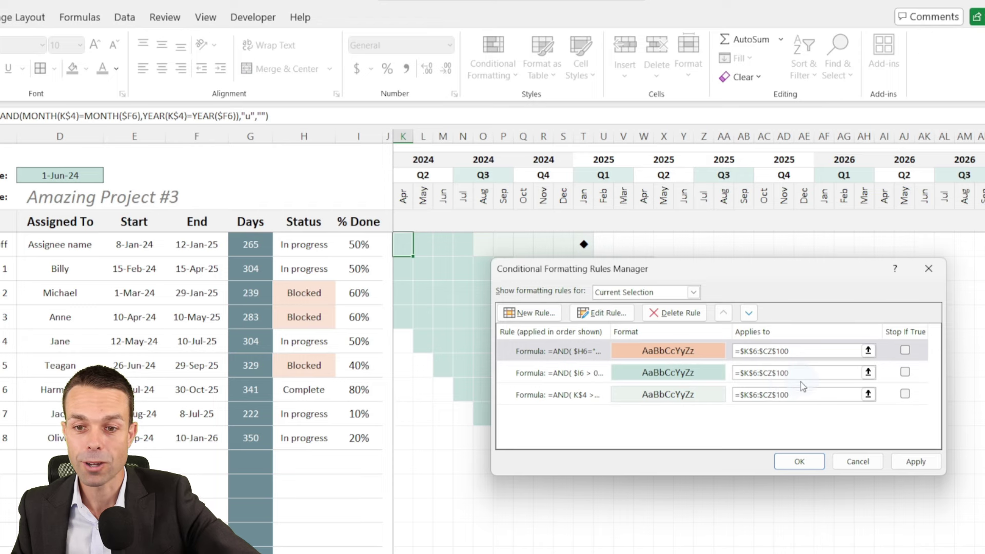
click(916, 463)
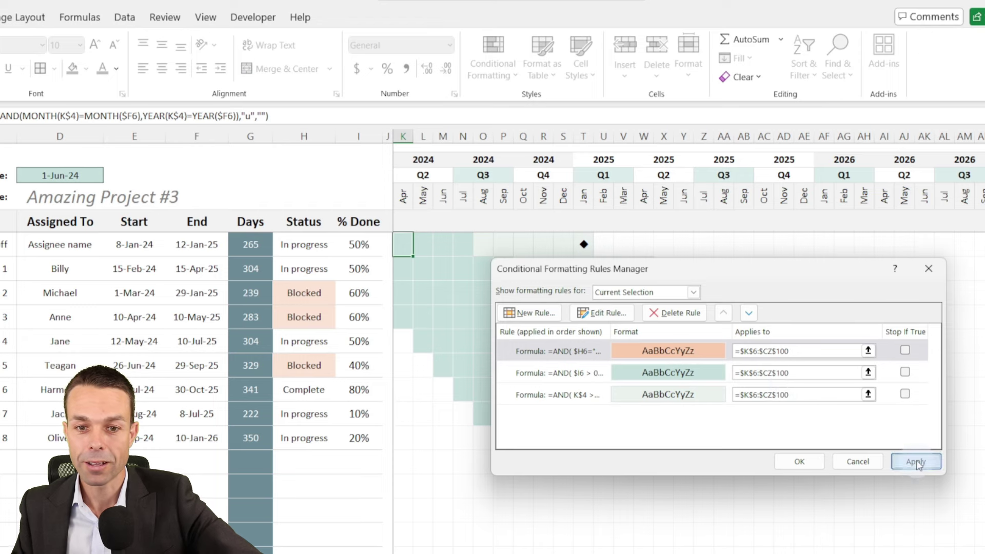
drag(766, 277, 790, 61)
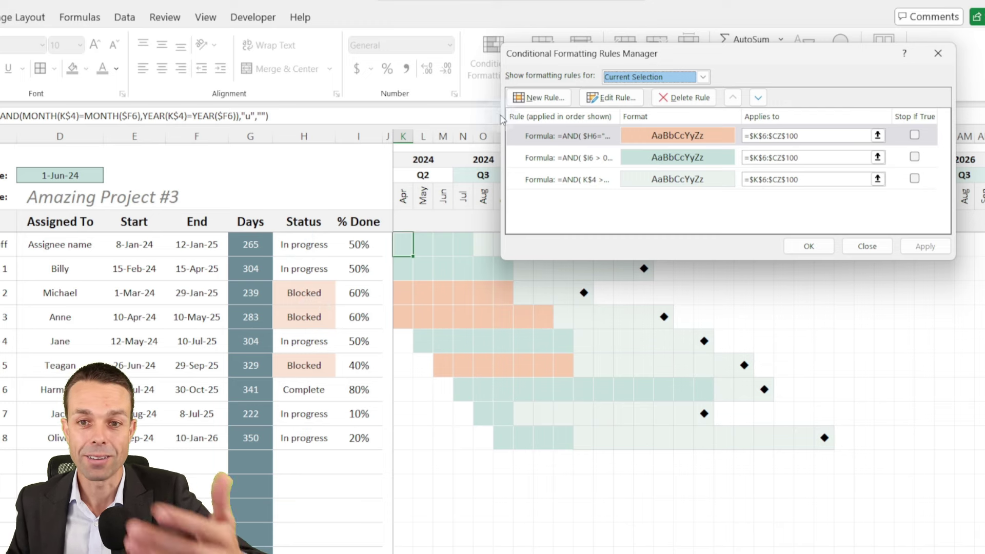
drag(717, 61, 235, 206)
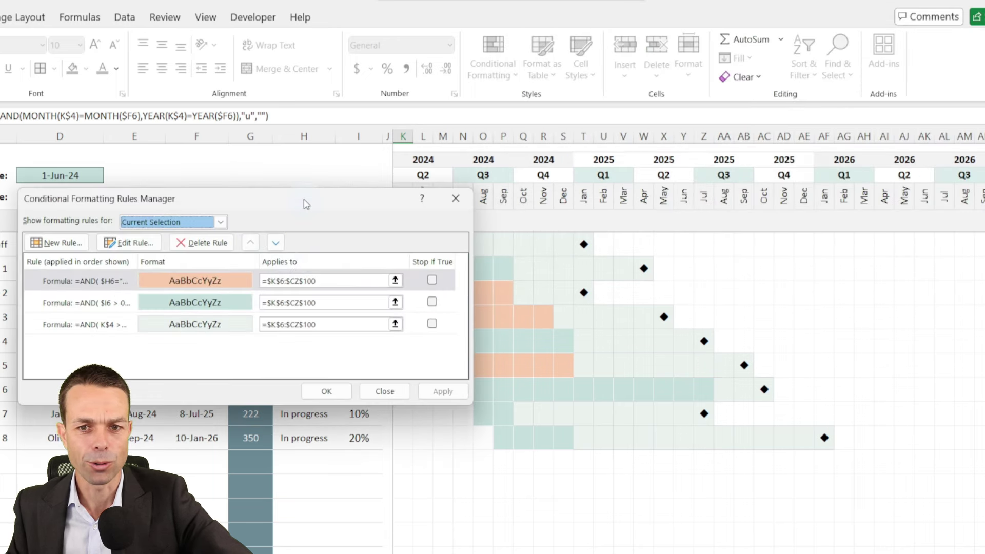
drag(306, 204, 211, 196)
click(291, 383)
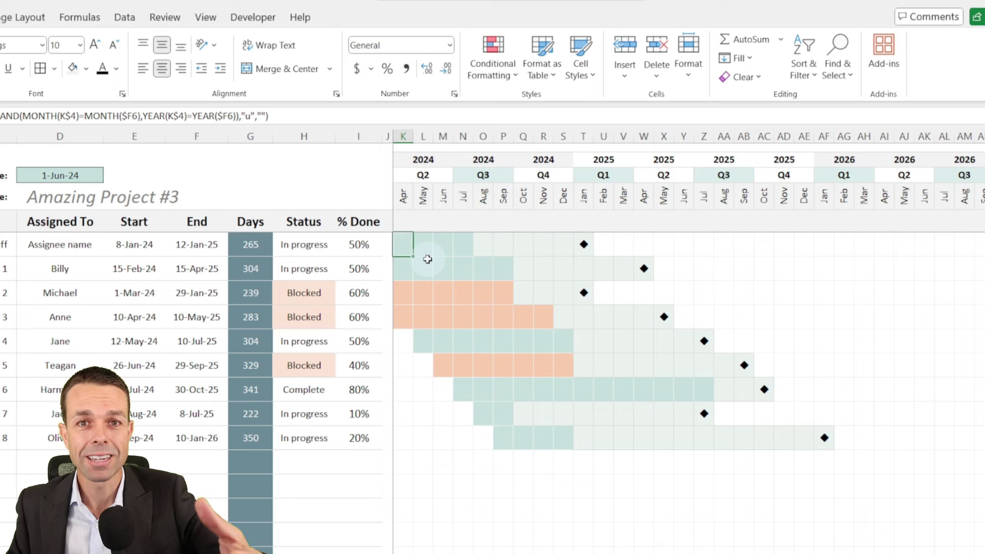
click(303, 271)
- Set the status of Feature 1 and Deliverable 4 to Complete
click(342, 276)
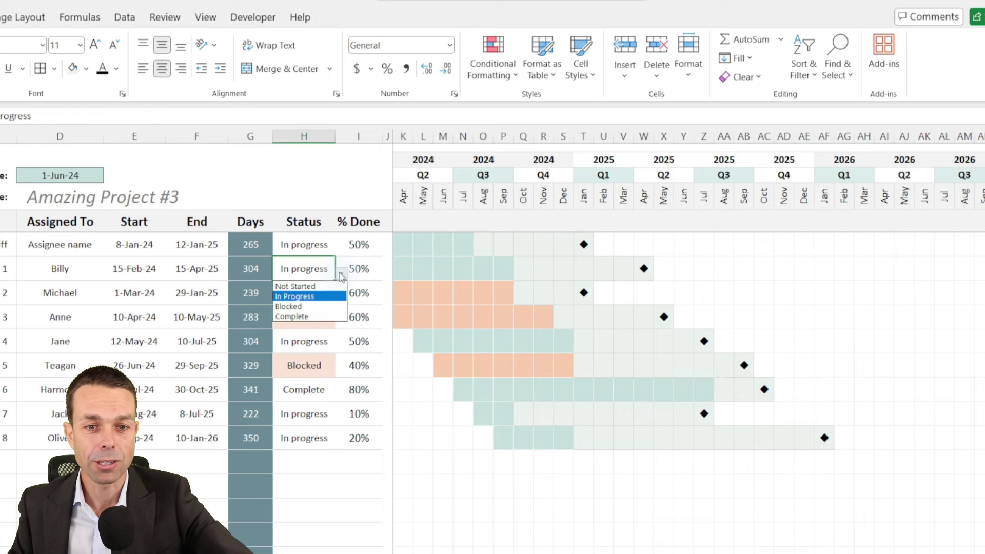
click(313, 316)
click(312, 339)
click(342, 345)
click(319, 389)
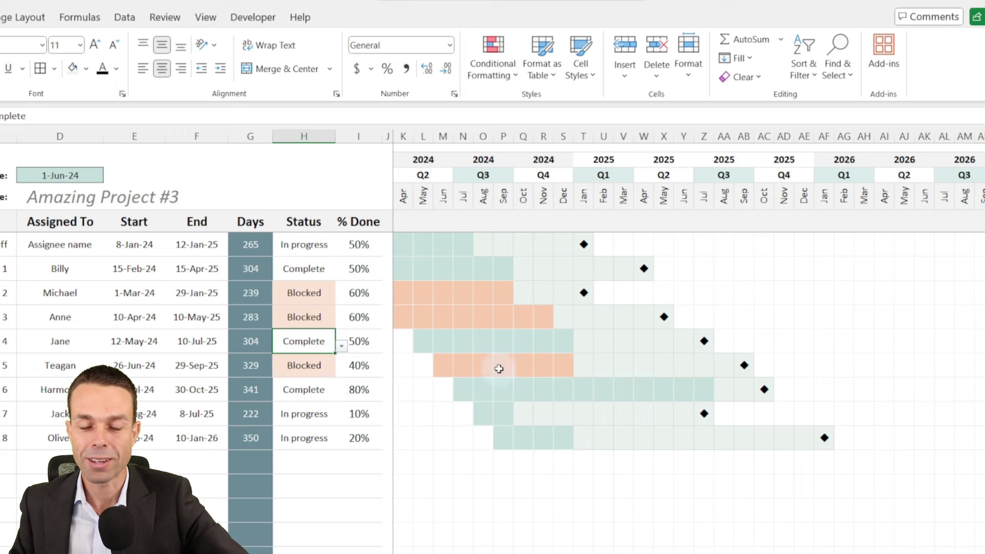
- With K6 selected, open Conditional Formatting > Manage Rules
click(402, 245)
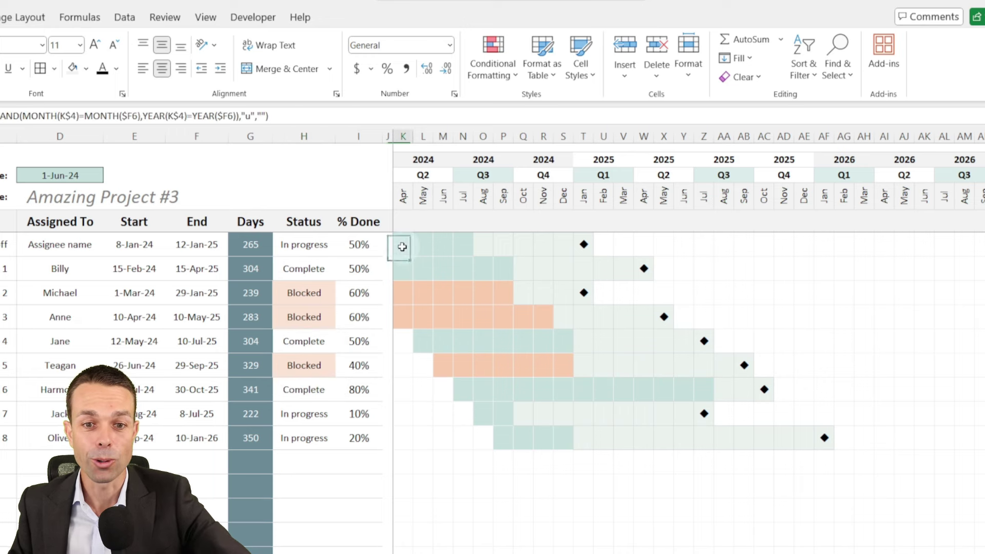
click(495, 64)
click(501, 294)
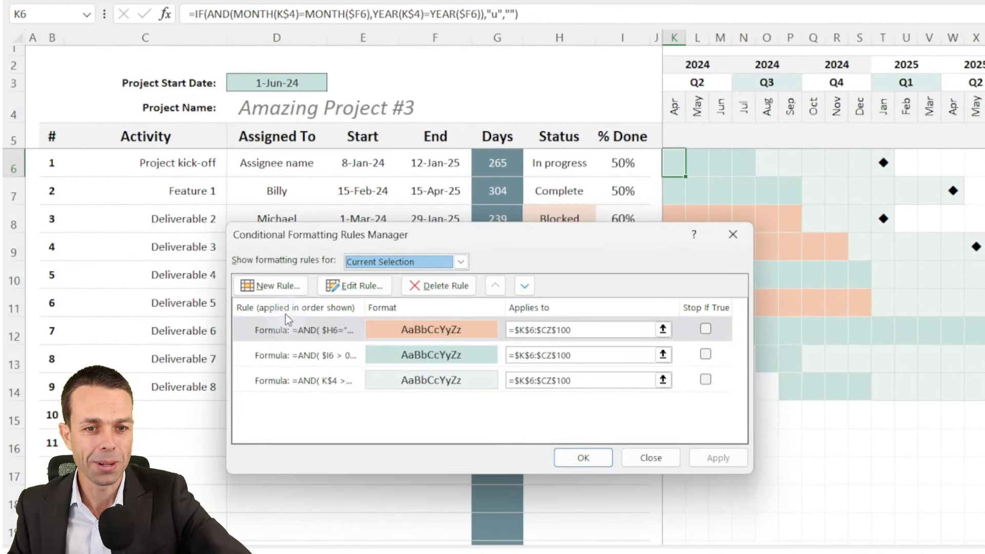
- Create a formula rule =AND($H6="Complete", K$4 = $F6-DAY($F6)+1 ) for Complete tasks' end month
click(273, 290)
drag(409, 167, 410, 69)
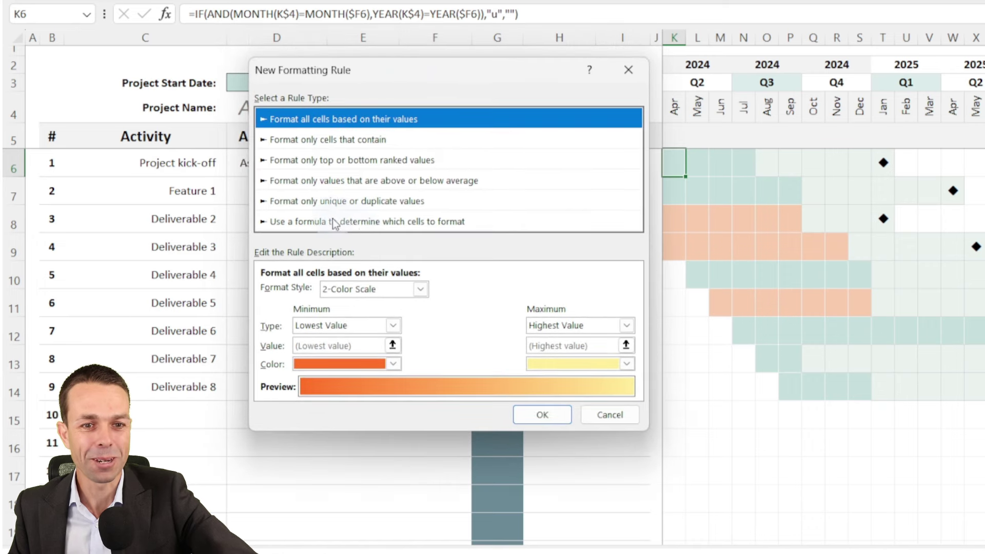
click(368, 224)
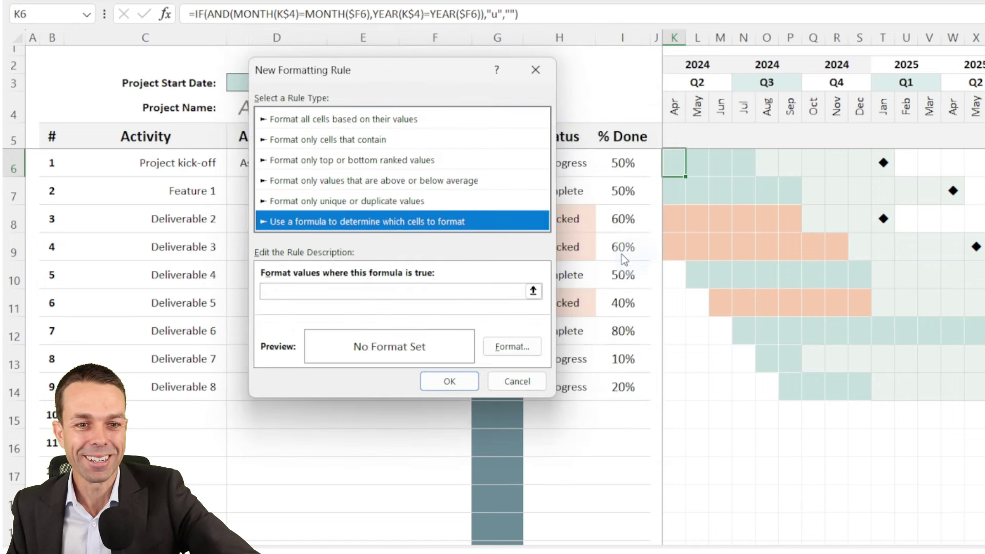
drag(425, 74, 497, 76)
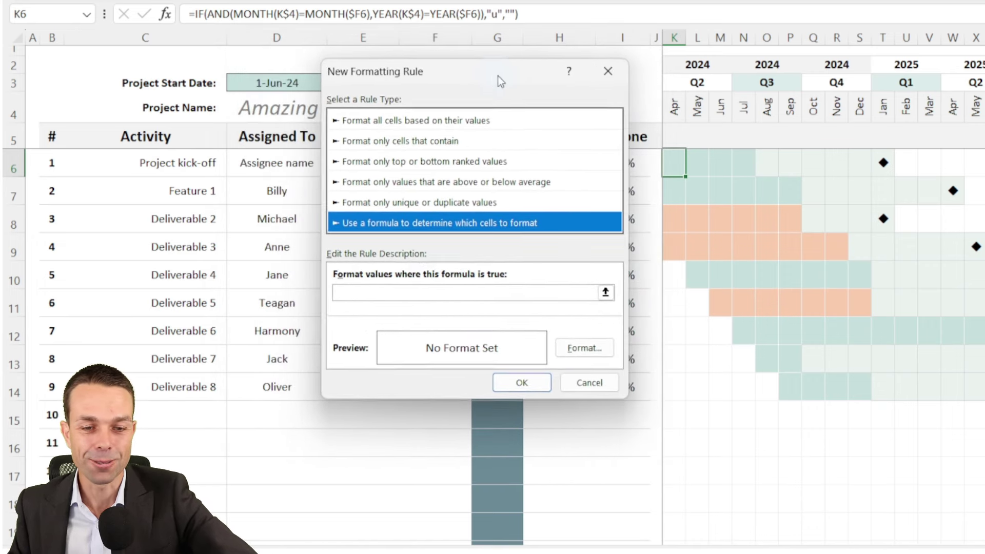
click(429, 291)
text(=AND($H6="Complete", K$4 = $F6-DAY($F6)+1 ))
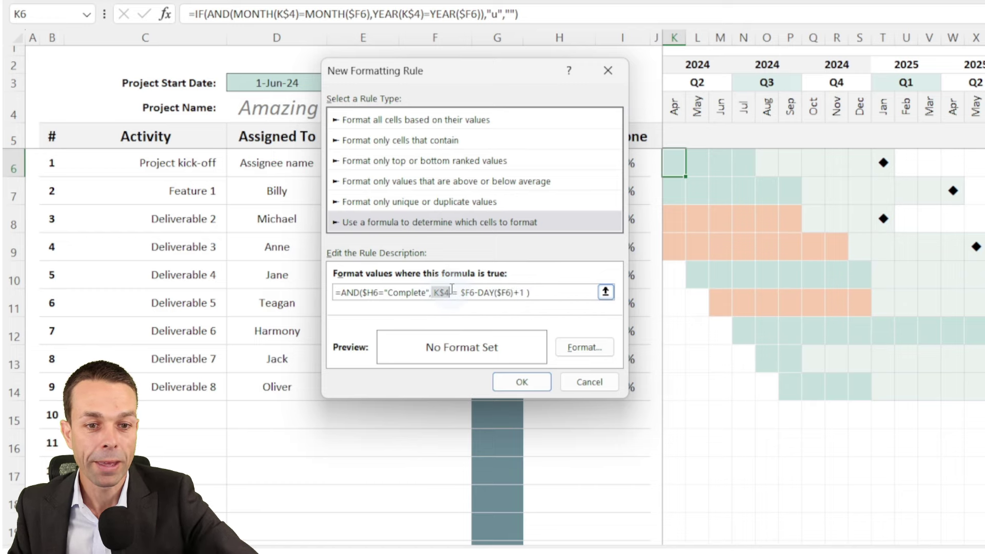
drag(450, 64, 447, 187)
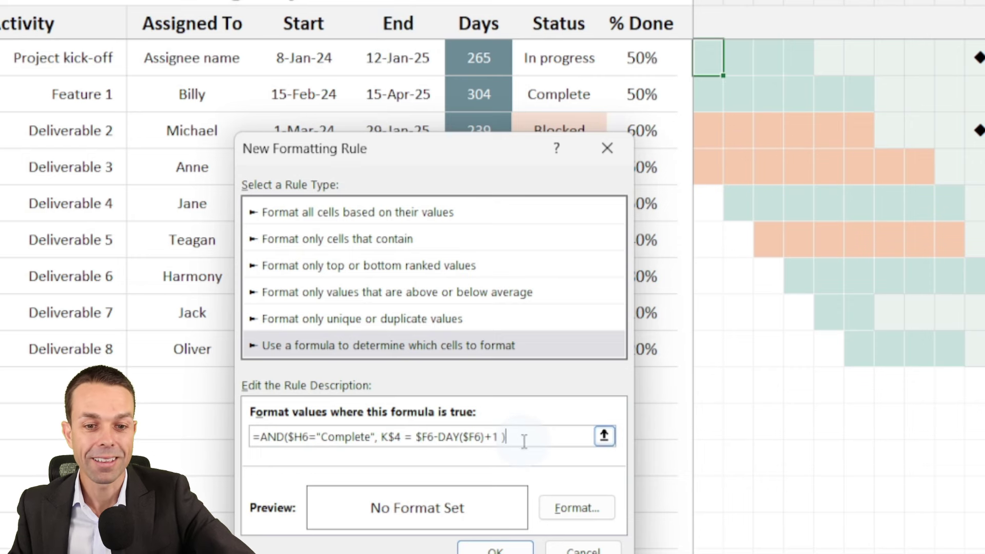
- Give the Complete rule a custom pale yellow fill, hex FFF4CC, and save it
click(566, 513)
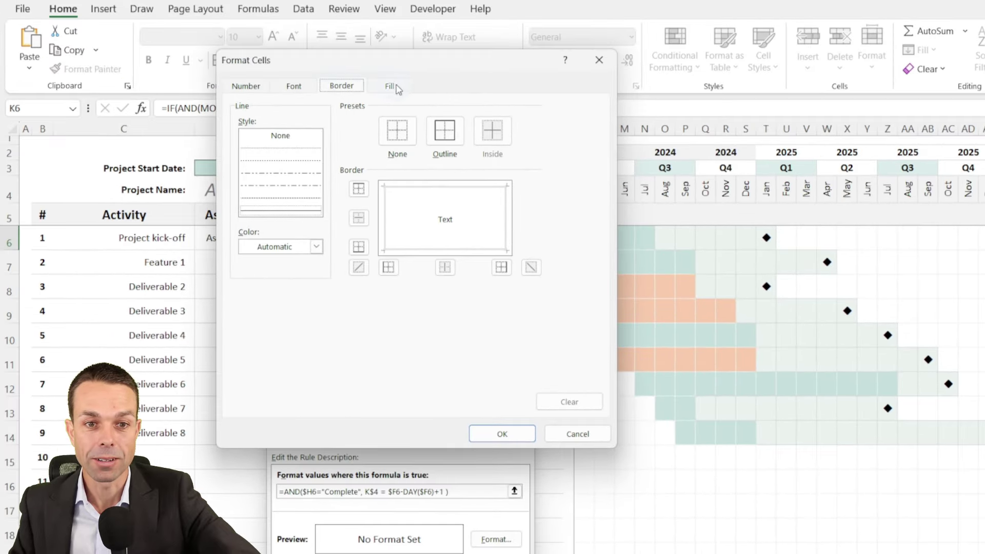
click(391, 87)
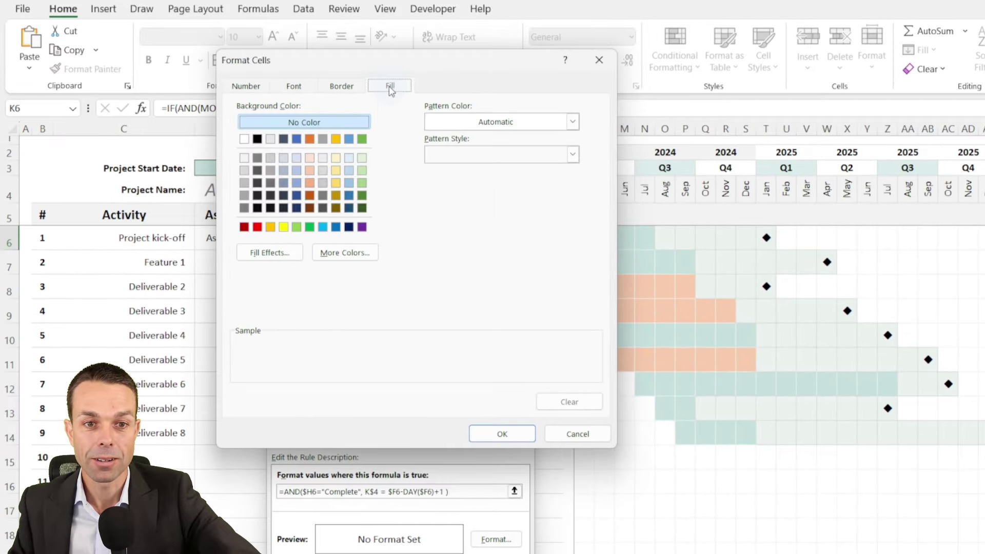
click(345, 253)
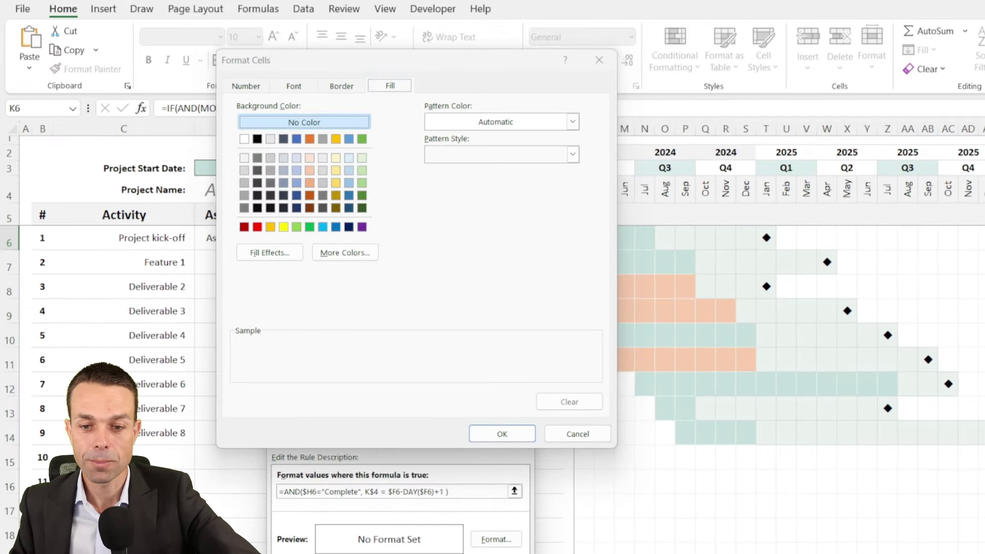
drag(405, 261, 469, 167)
text(FFF4CC)
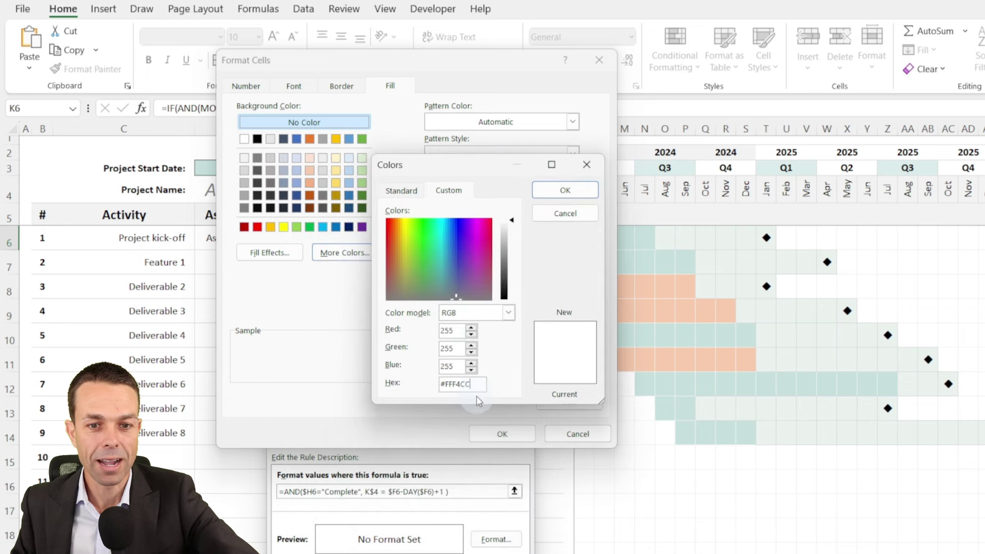
key(Tab)
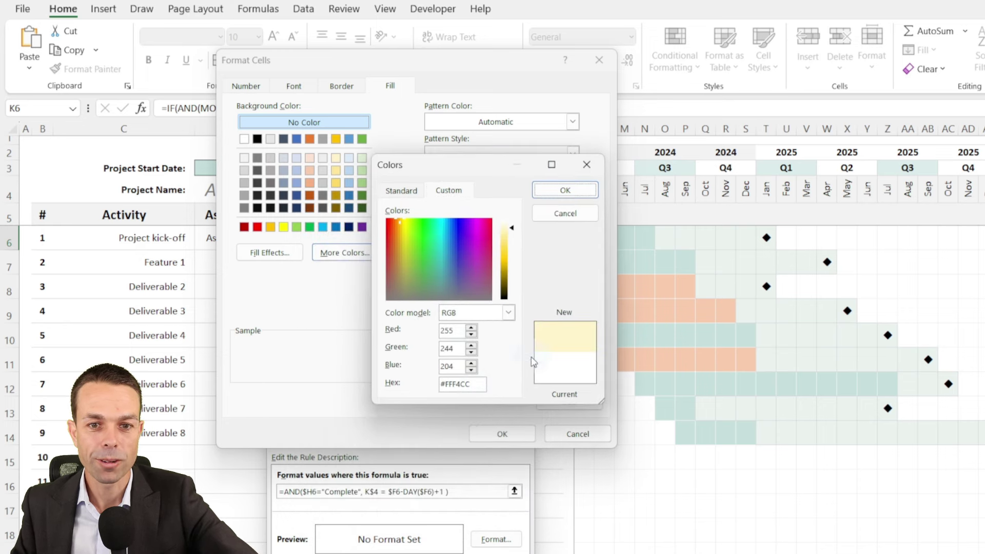
click(558, 189)
click(501, 432)
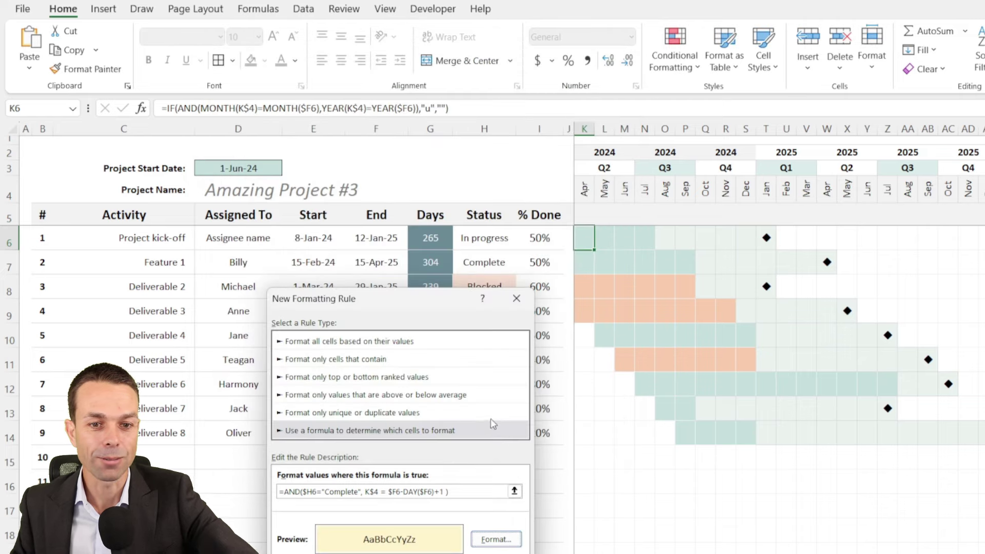
drag(433, 307, 380, 164)
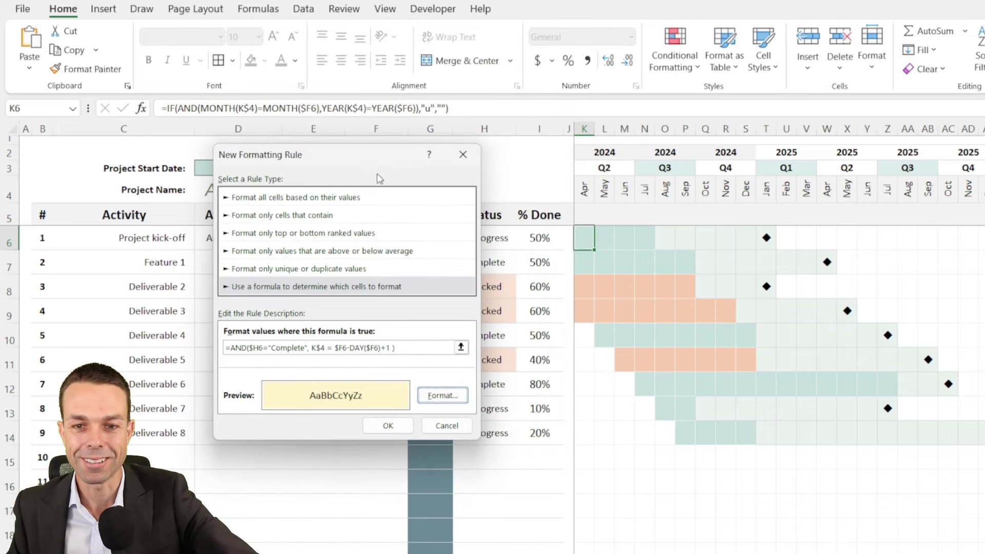
click(396, 427)
- Extend the yellow rule's range to $K$6:$CZ$100 and apply it
click(504, 406)
drag(503, 406, 463, 406)
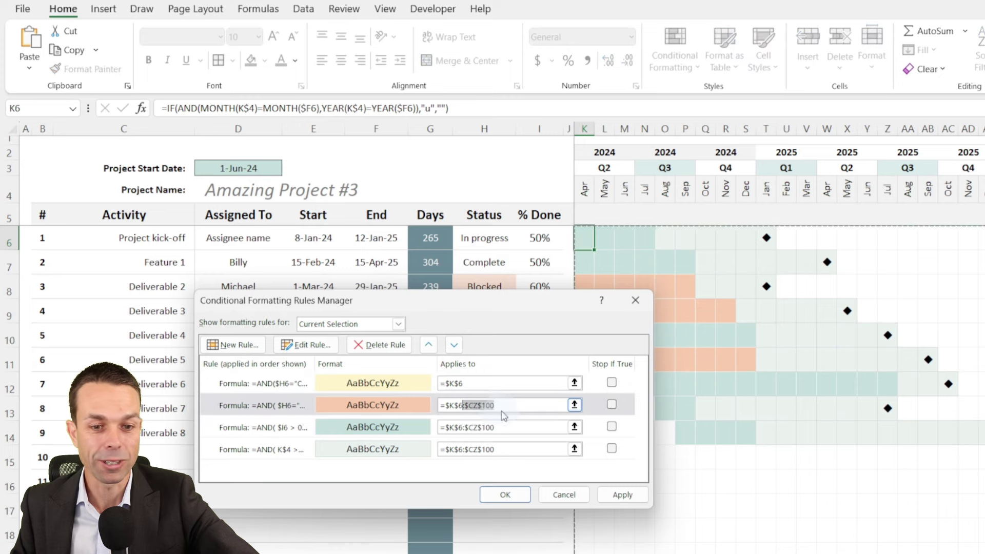
click(482, 384)
text(:$CZ$100)
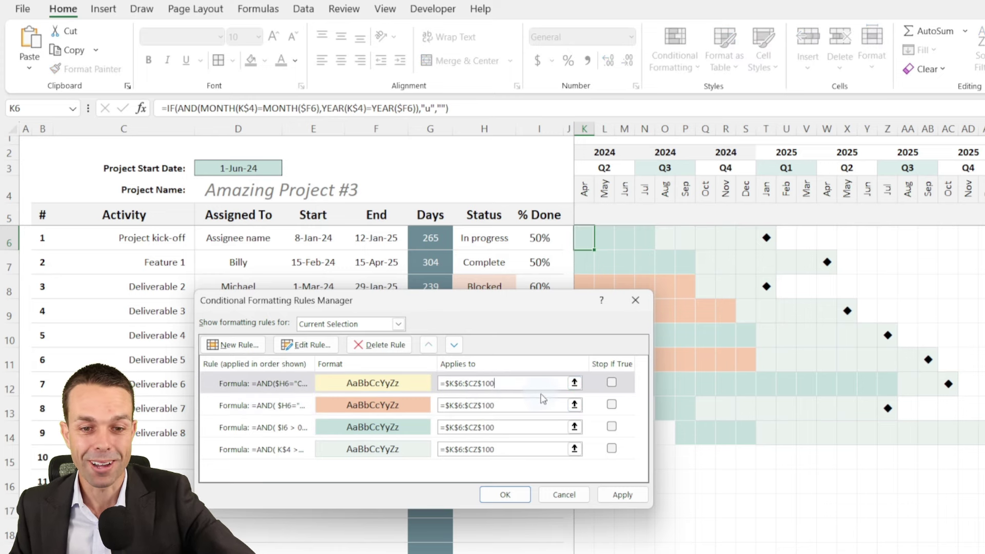
drag(512, 307, 531, 341)
click(631, 528)
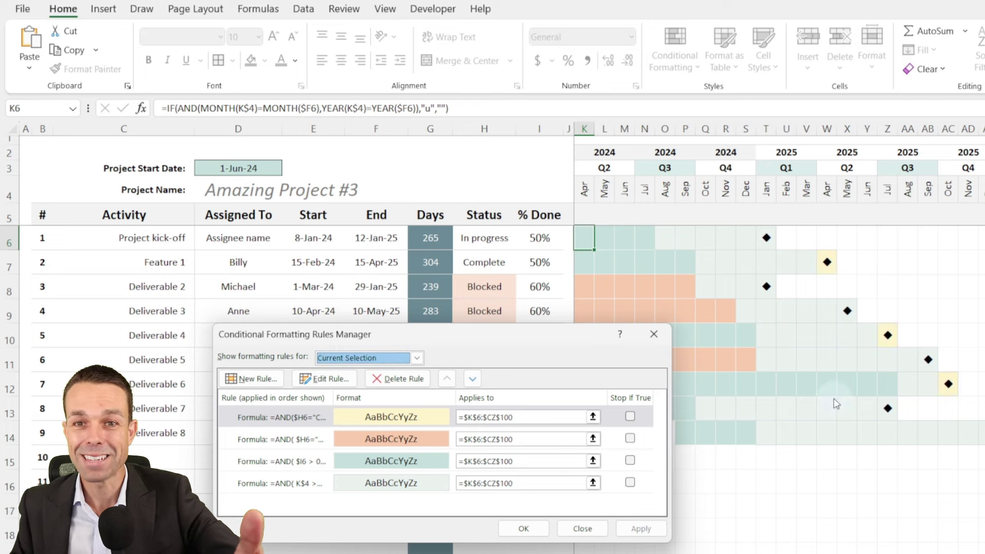
drag(511, 347, 523, 256)
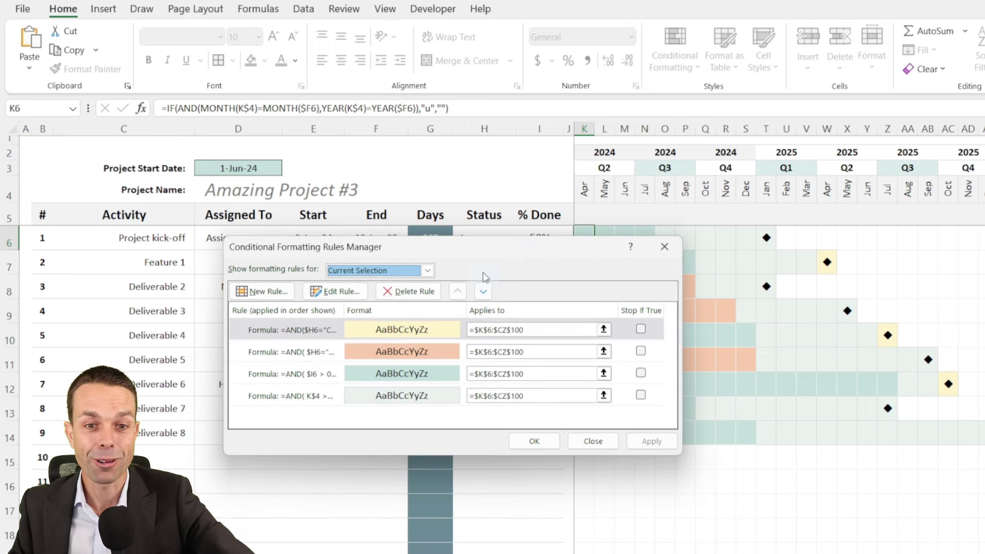
- Close and reopen the Conditional Formatting Rules Manager
click(664, 247)
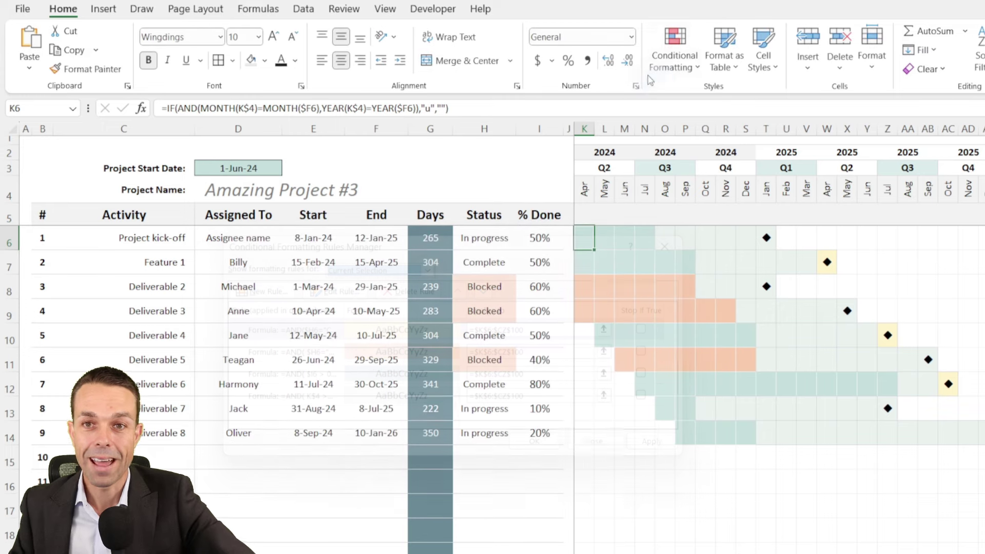
click(674, 60)
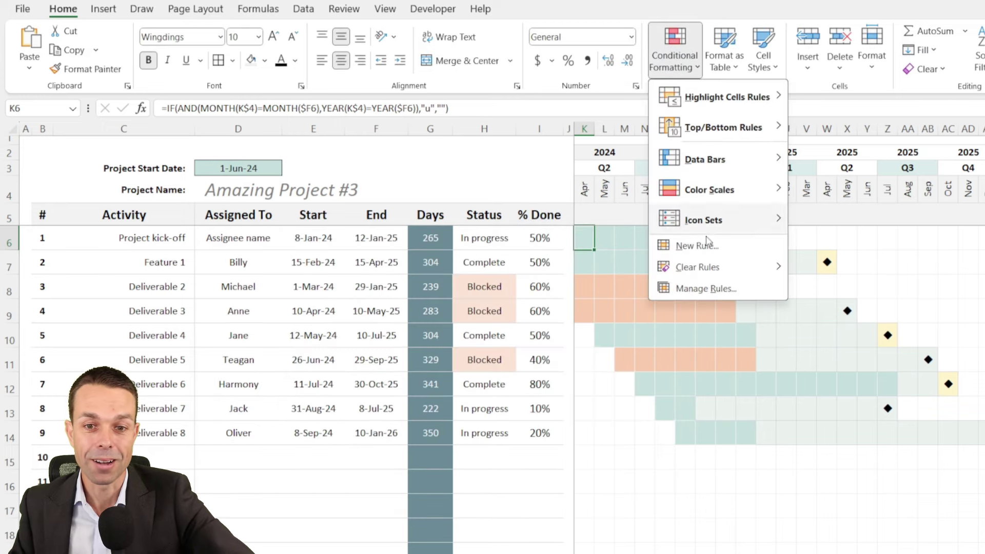
click(705, 288)
drag(512, 256, 588, 318)
- Create a formula rule =K$4=(TODAY()-DAY(TODAY())+1) and bring up its format settings
click(281, 349)
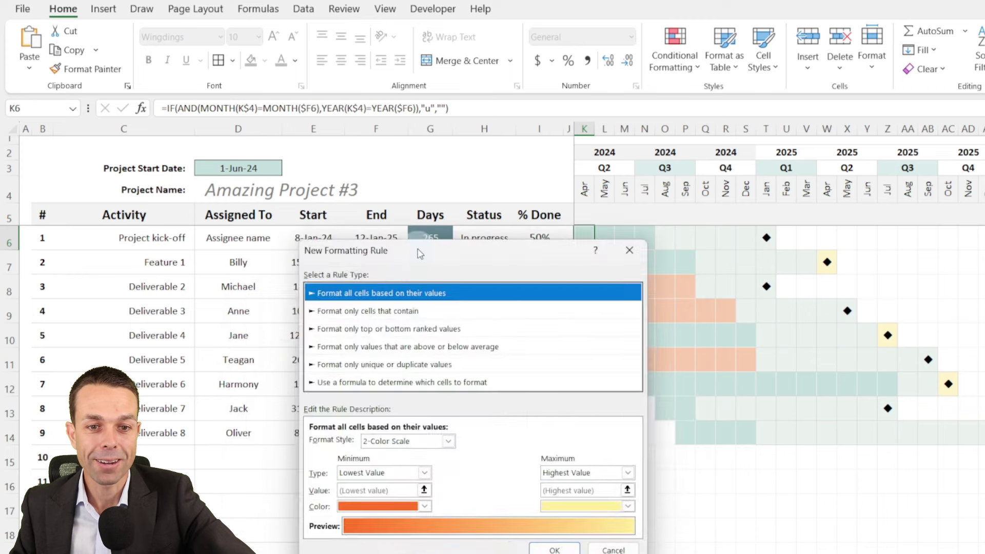
drag(359, 251, 334, 159)
click(407, 291)
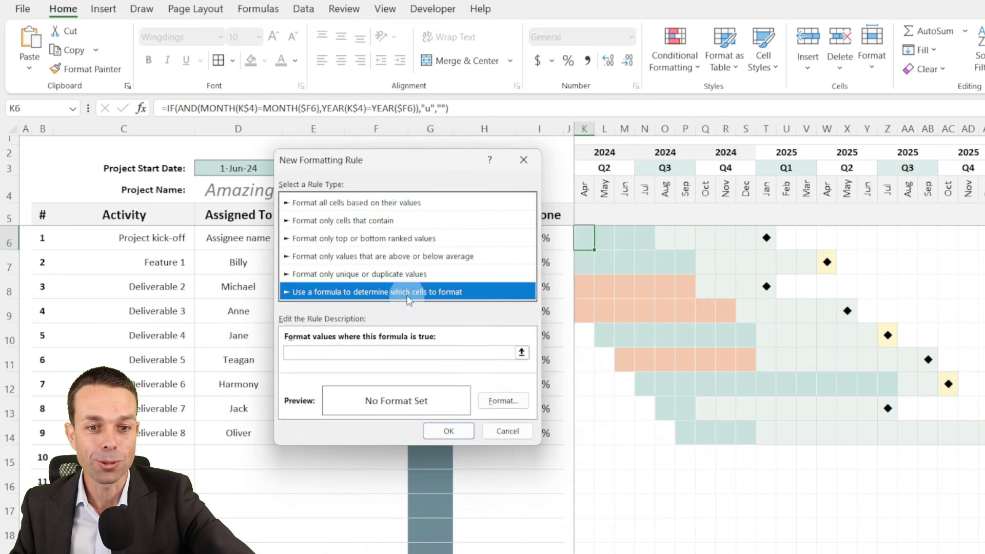
click(392, 353)
text(=K$4=(TODAY()-DAY(TODAY())+1))
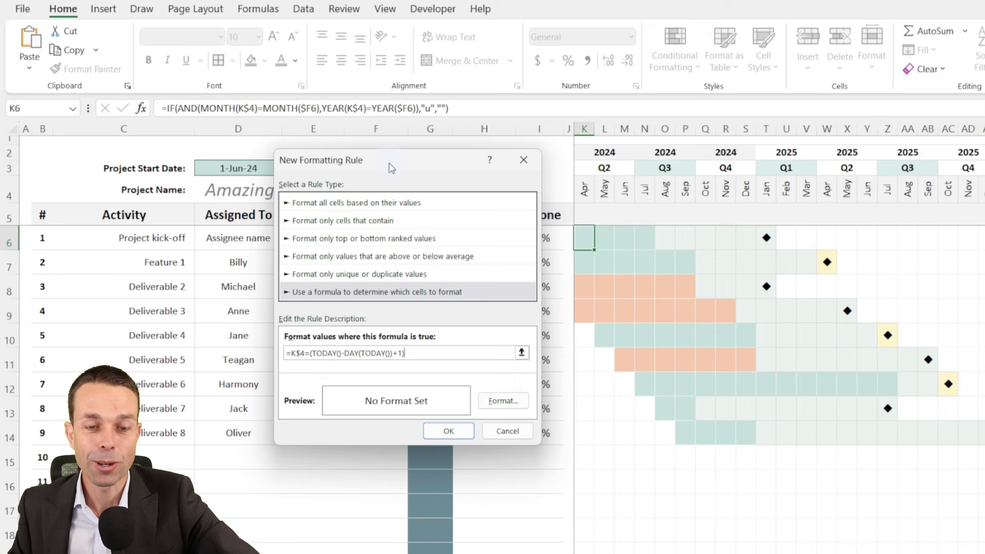
drag(387, 164, 387, 169)
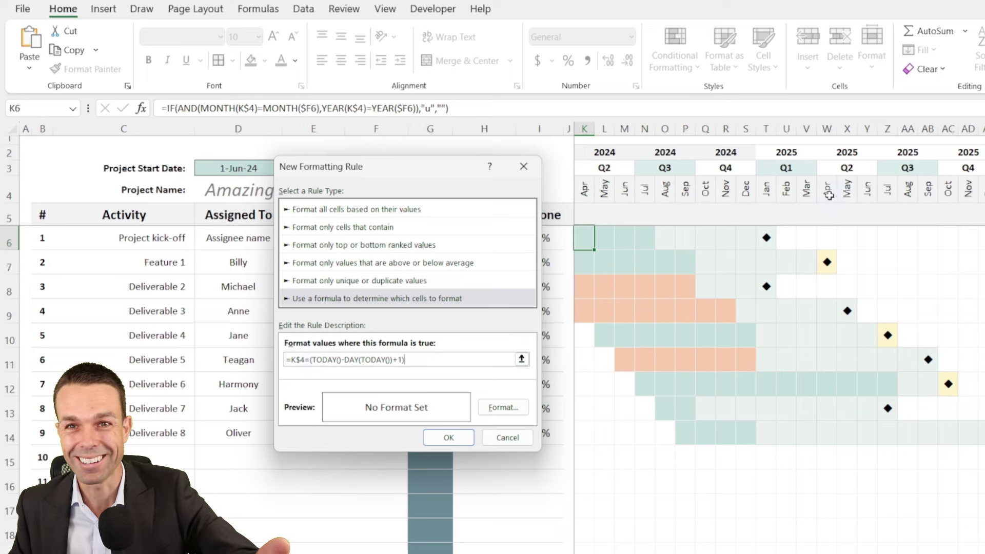
drag(441, 171, 451, 168)
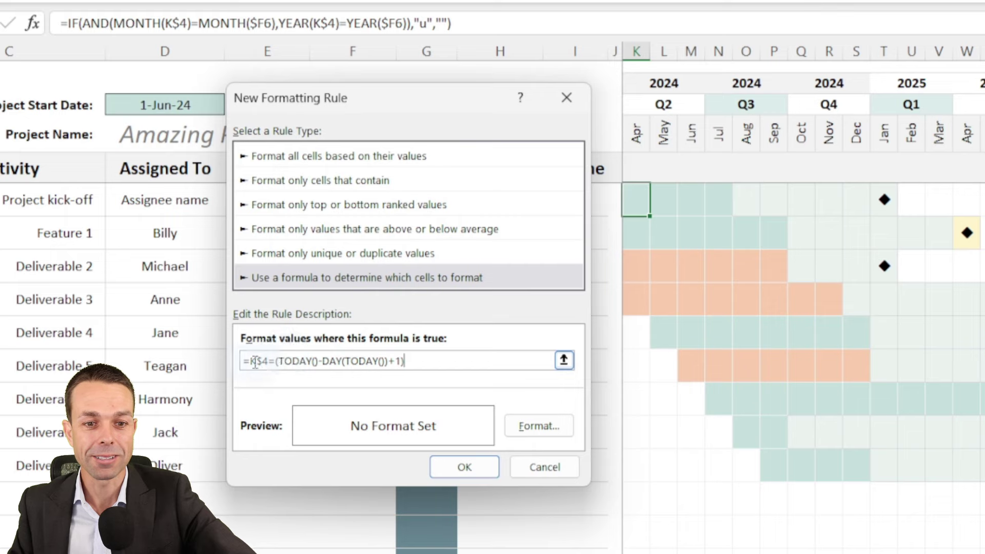
drag(467, 102, 478, 280)
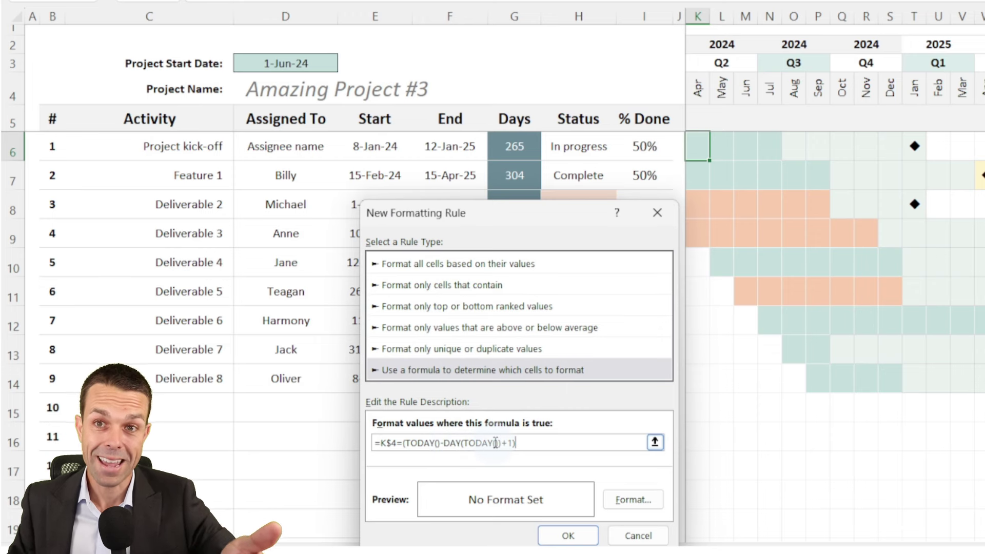
click(633, 499)
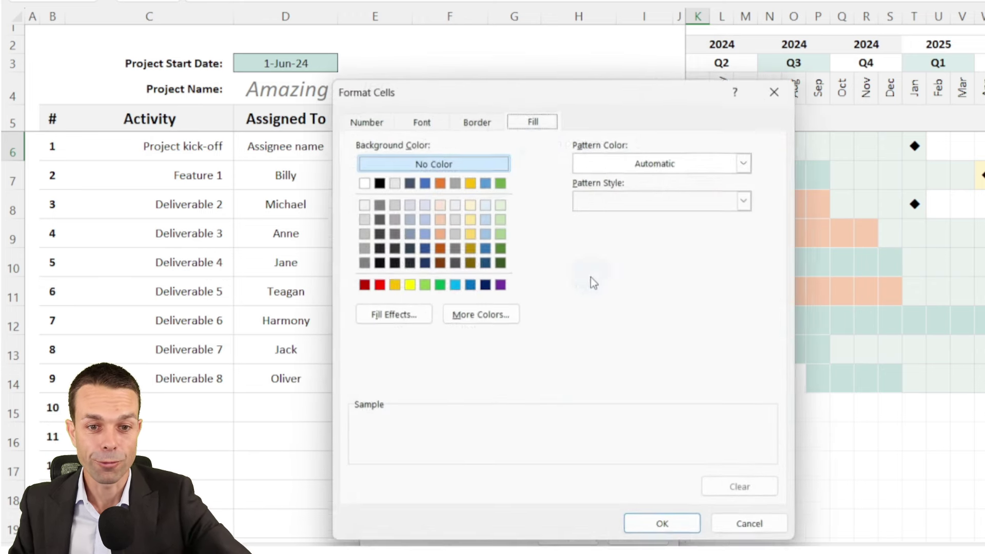
- Give the current-month rule a thin solid green left border
click(475, 117)
drag(538, 86, 418, 9)
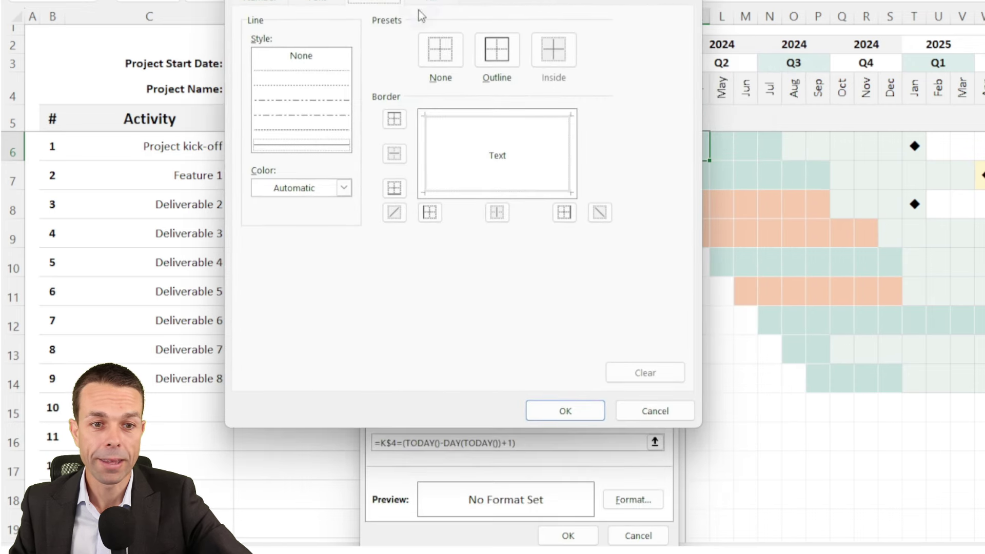
click(343, 188)
click(386, 323)
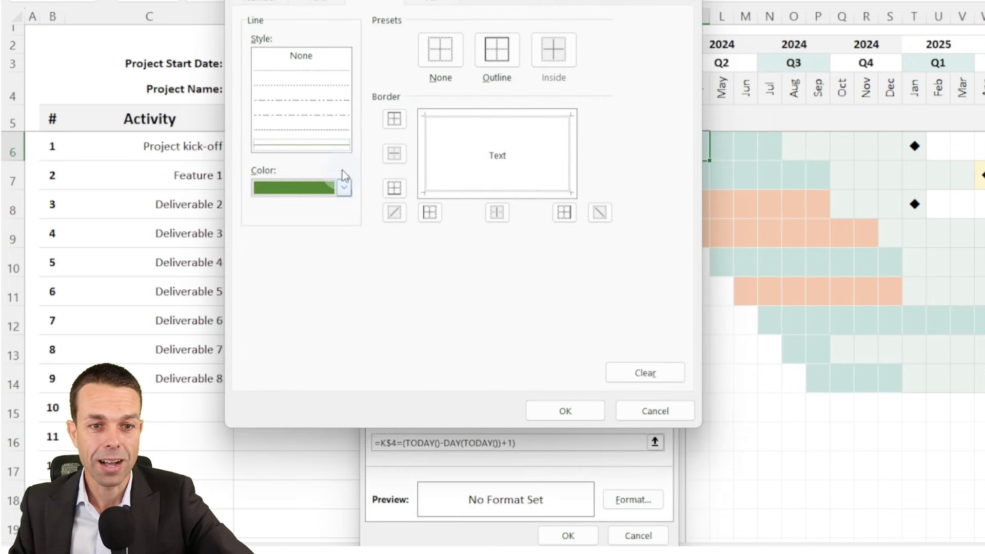
click(321, 144)
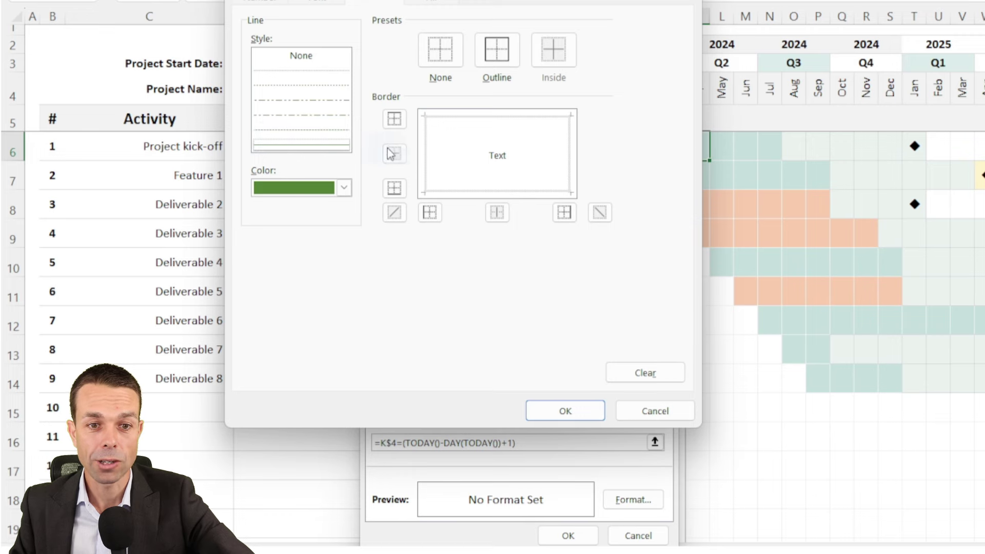
click(427, 153)
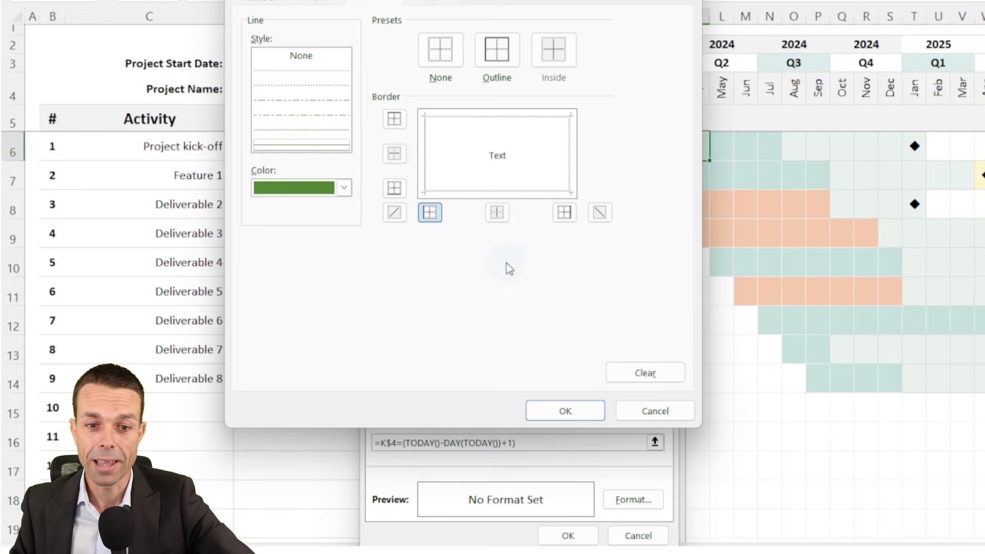
click(575, 411)
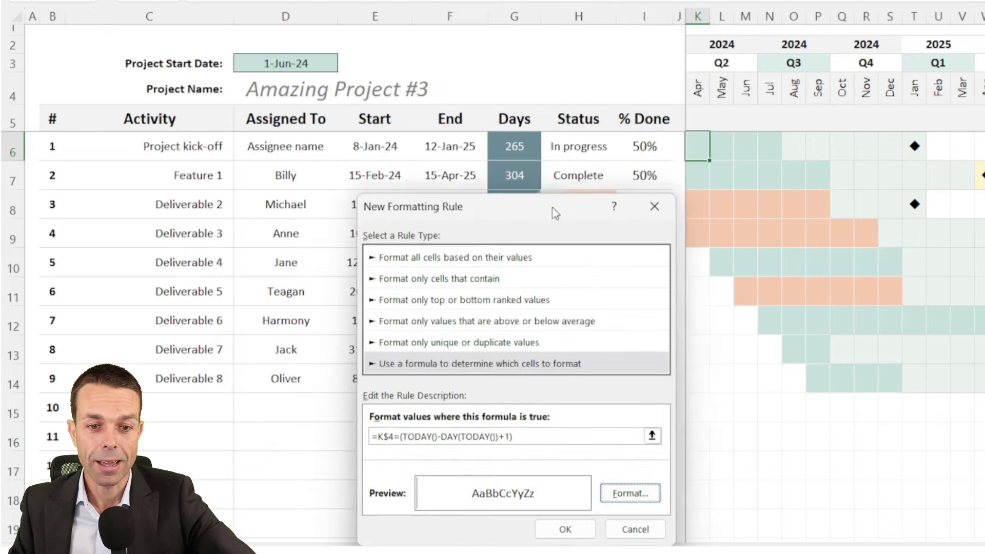
drag(554, 213, 485, 36)
- Save the current-month rule, extend it to $K$6:$CZ$100, apply, and close the Rules Manager
click(500, 358)
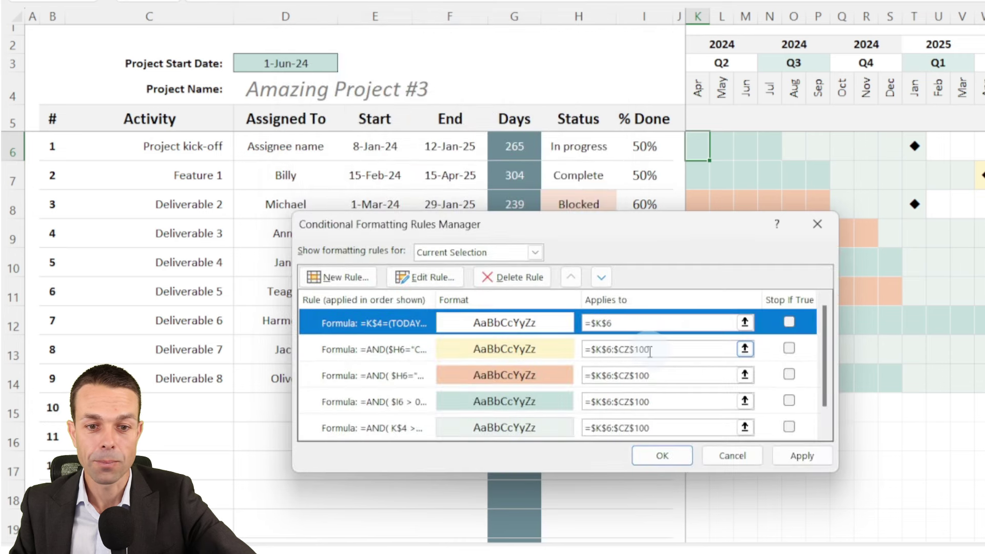
drag(649, 349, 611, 354)
key(ctrl+c)
click(639, 323)
key(ctrl+v)
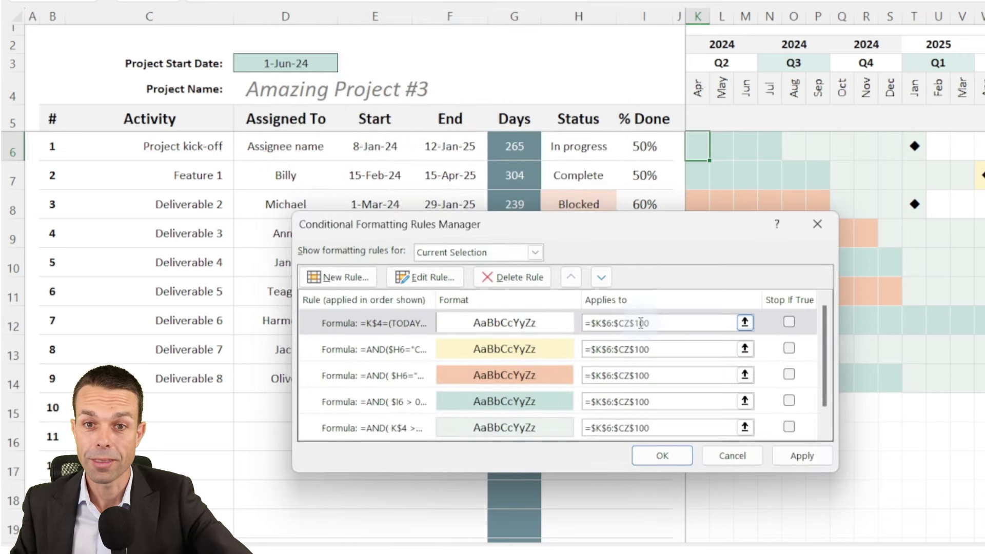
click(798, 455)
drag(720, 235, 579, 152)
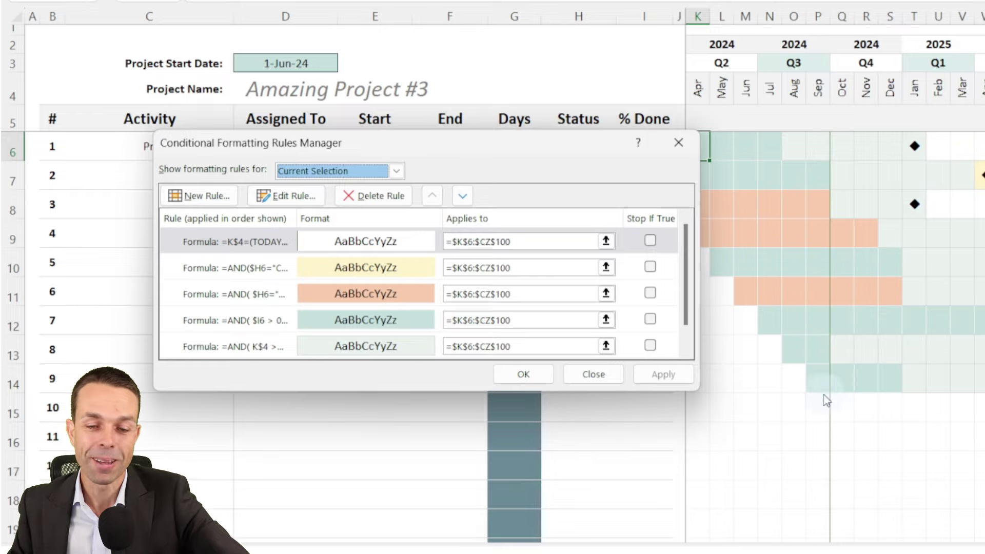
click(522, 373)
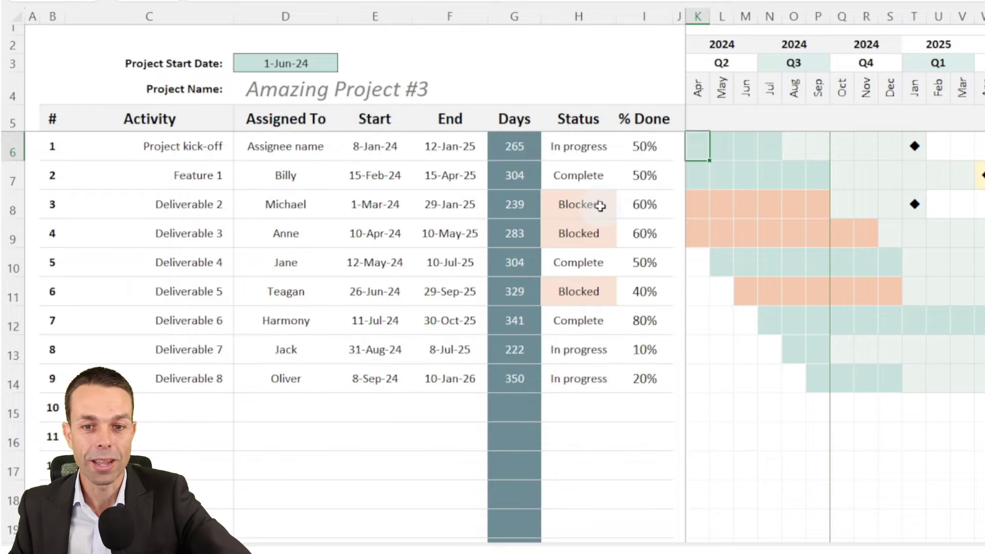